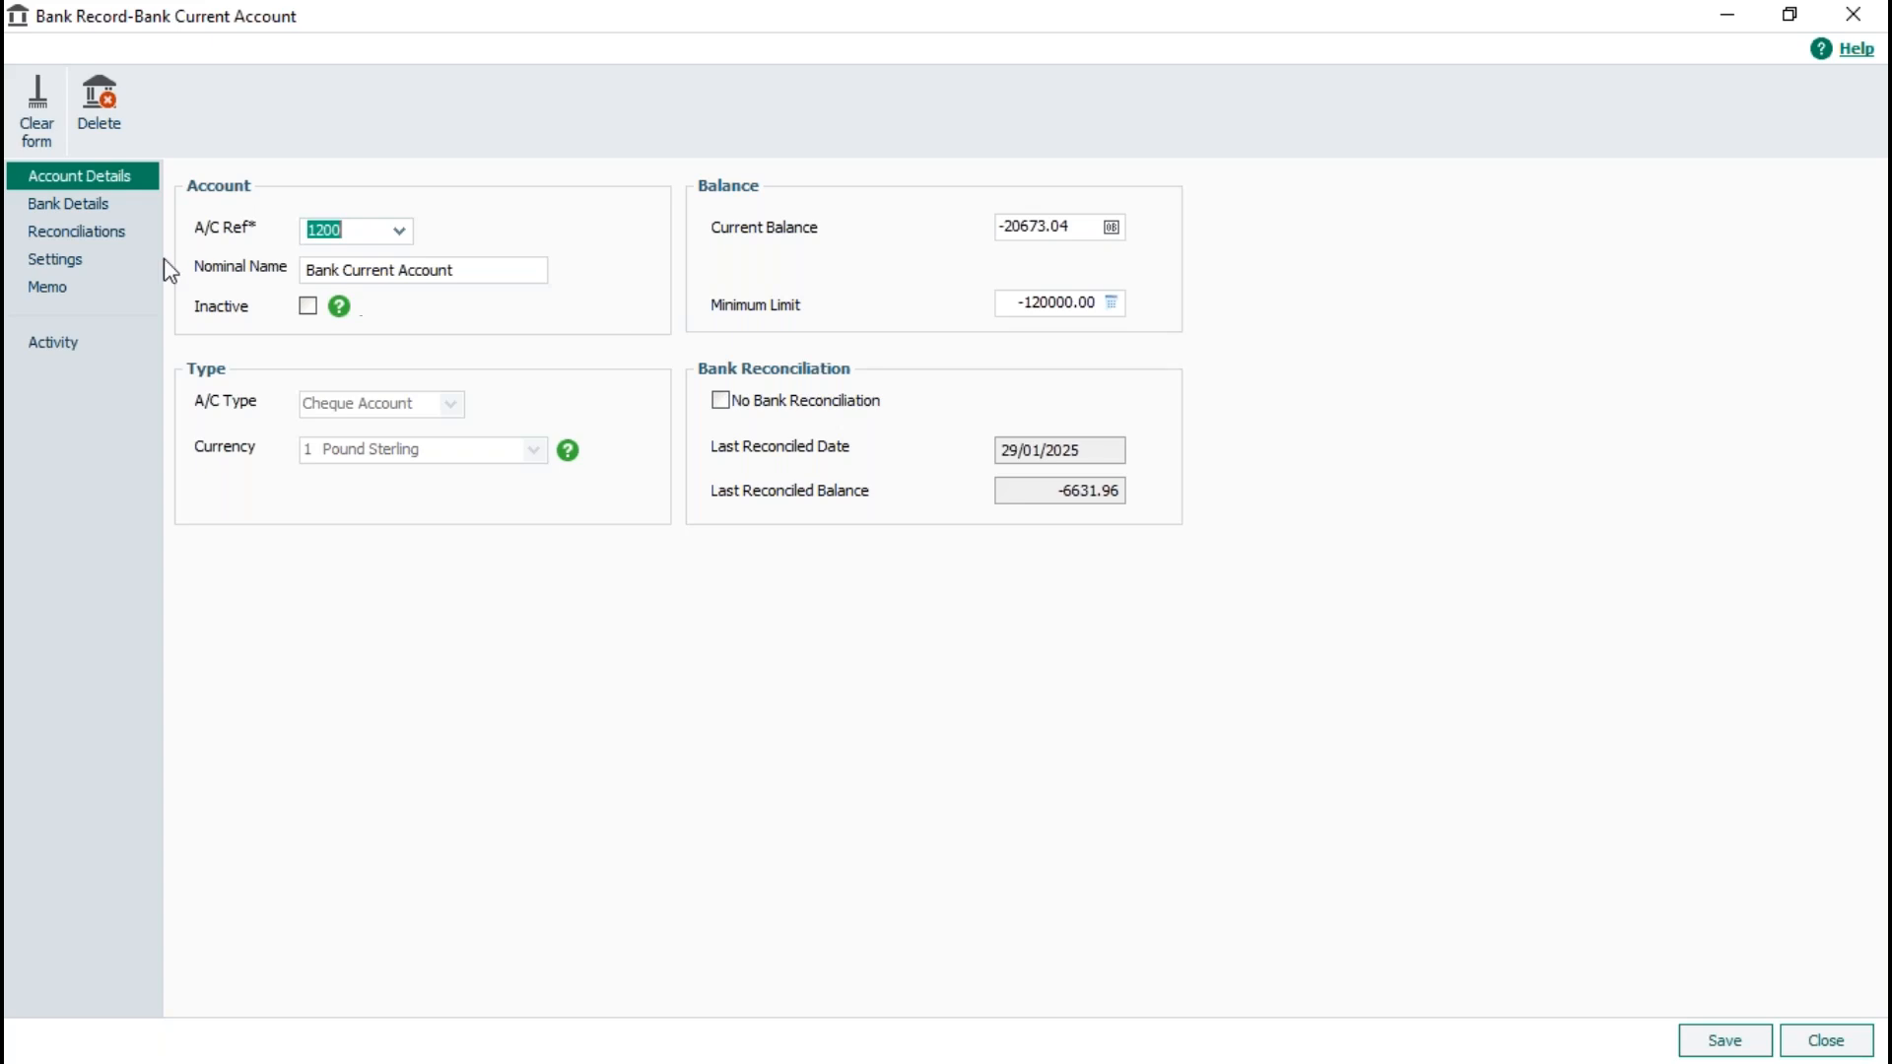
- Review the bank details stored in the Bank Current Account record and close the record
{"action": "left_click", "coordinate": [79, 205]}
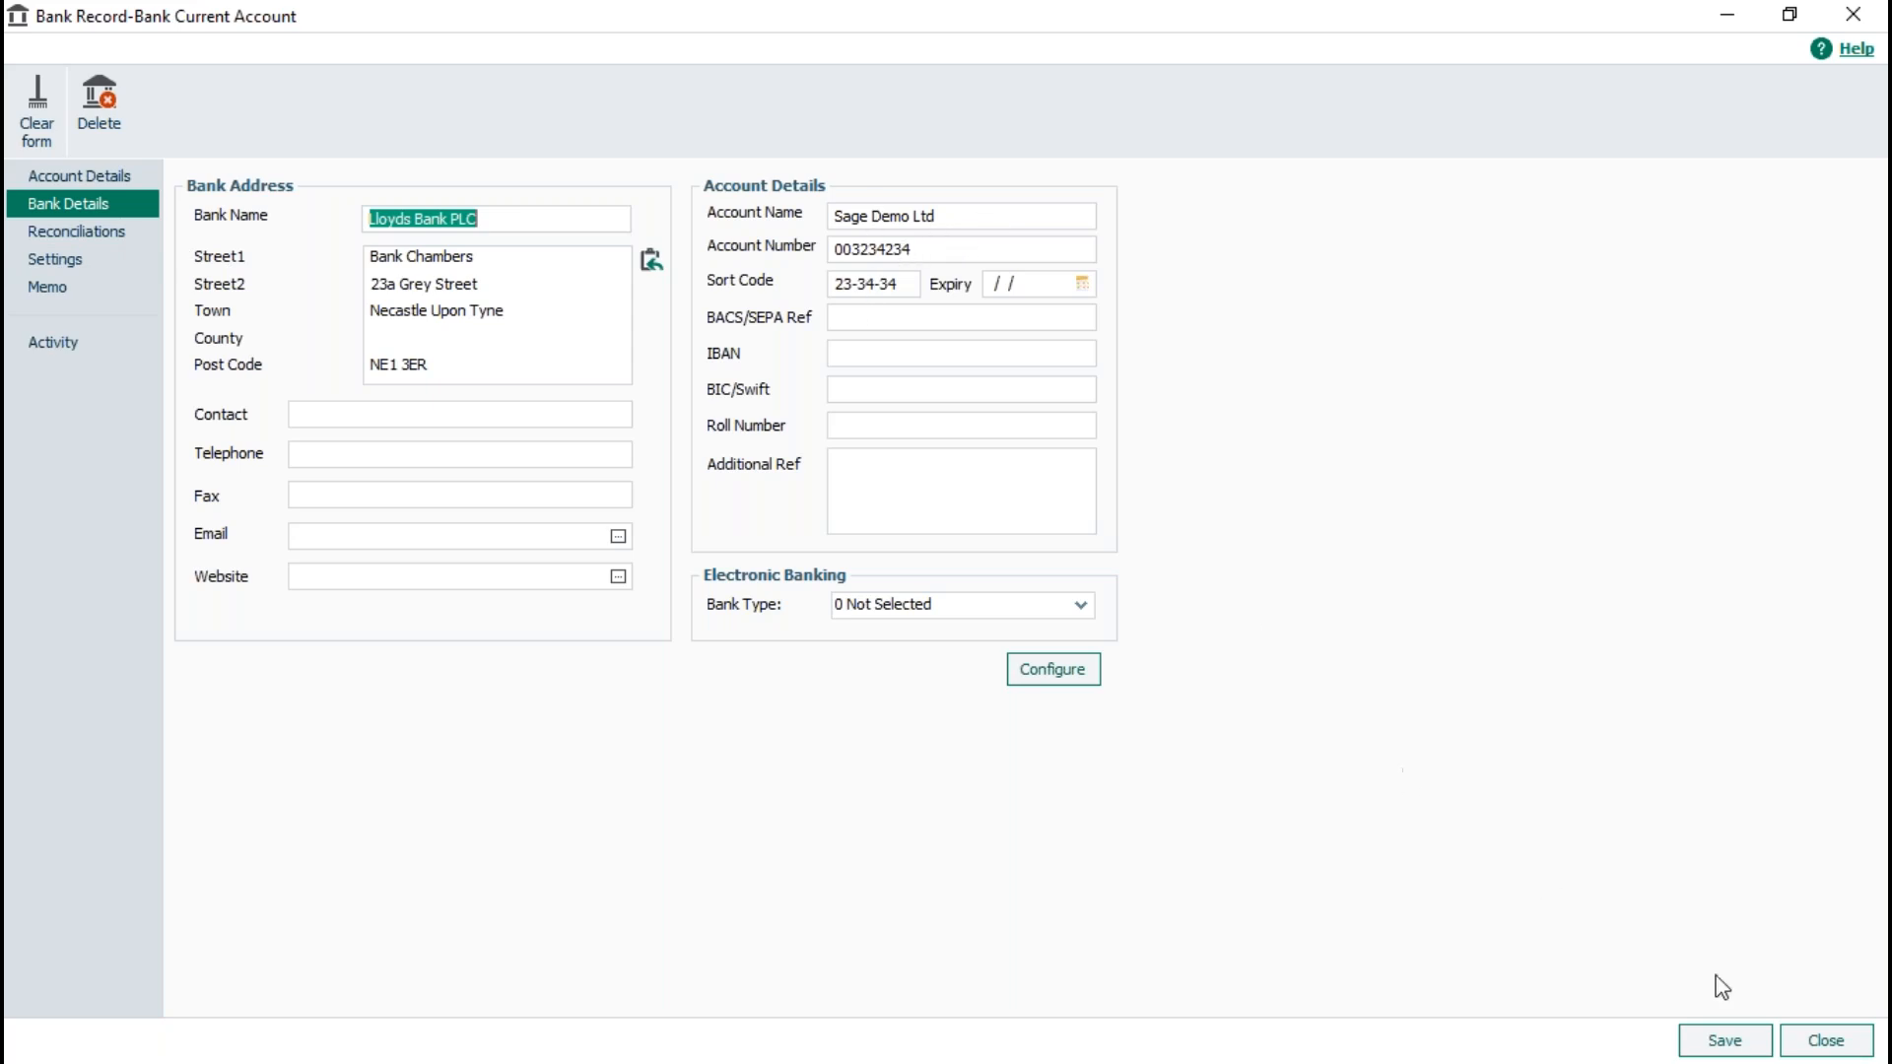
{"action": "left_click", "coordinate": [1818, 1043]}
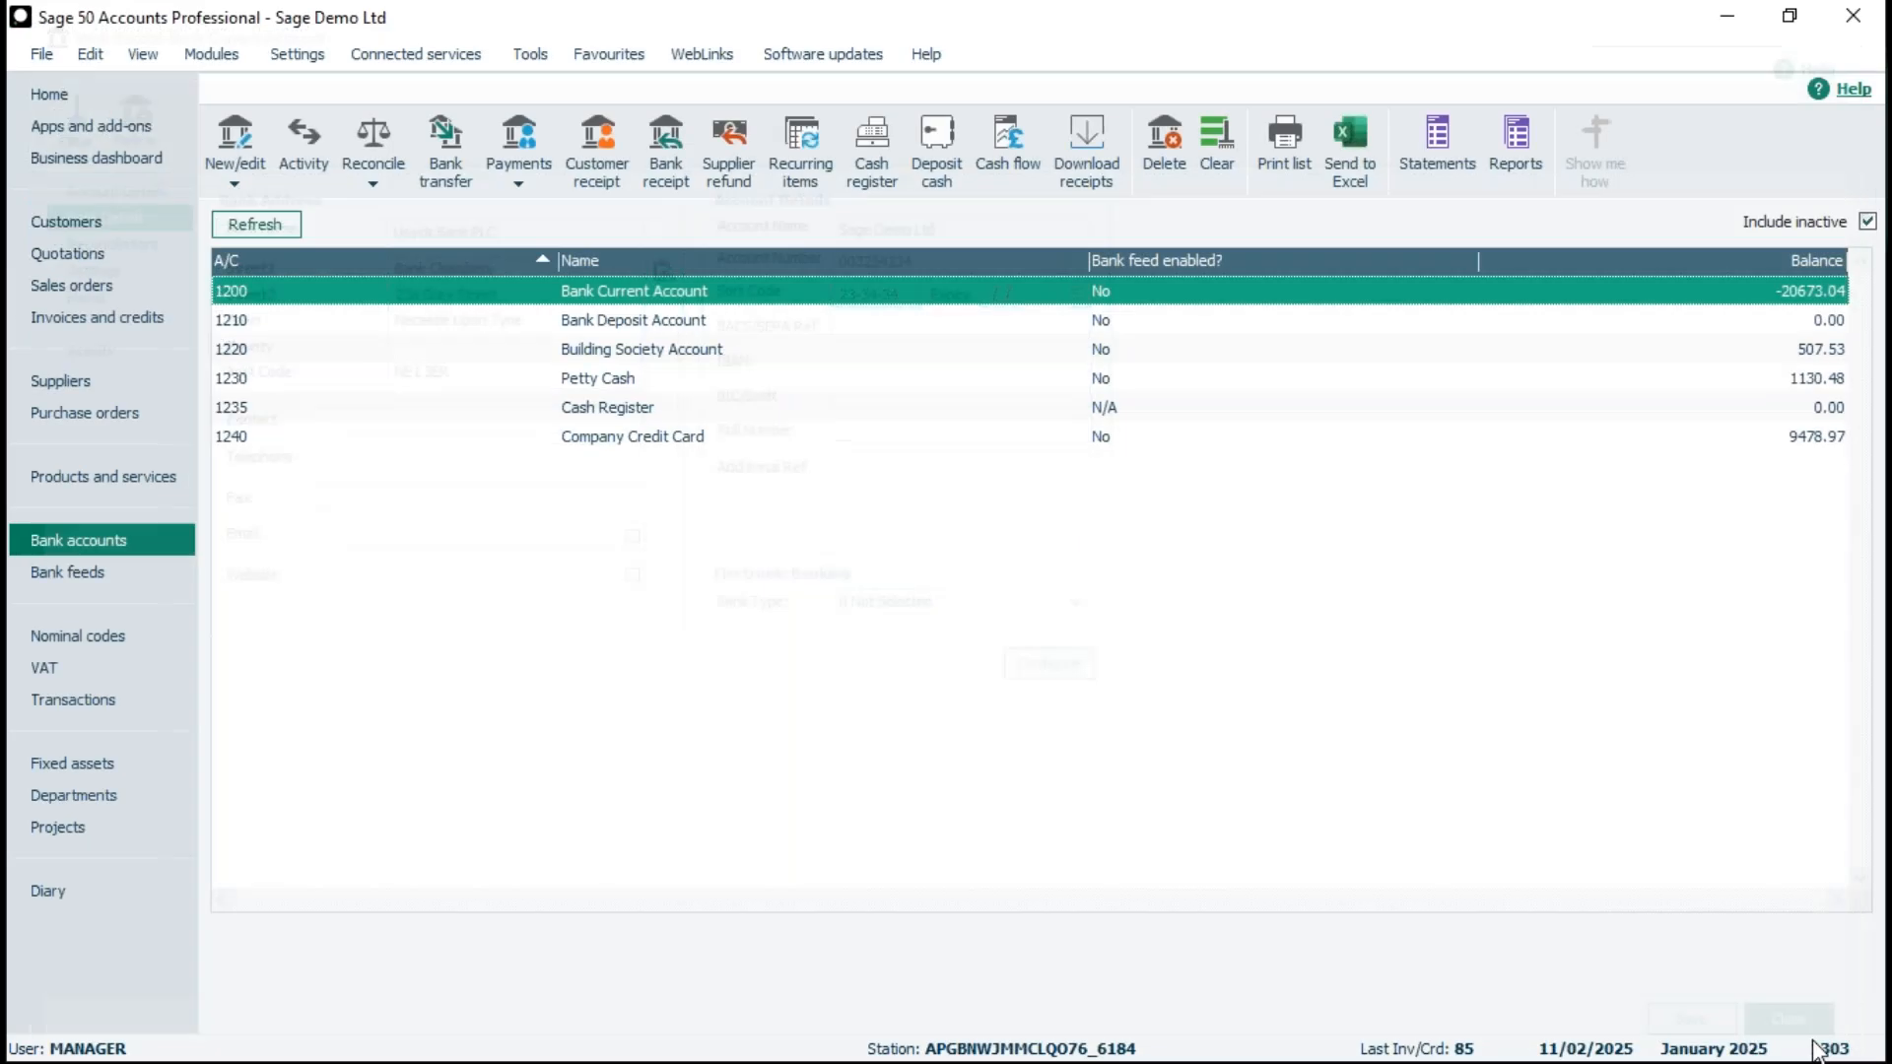
- Open the A1 Design Services invoice dated 11/02/2025 from the invoices list in a maximised window
{"action": "left_click", "coordinate": [75, 314]}
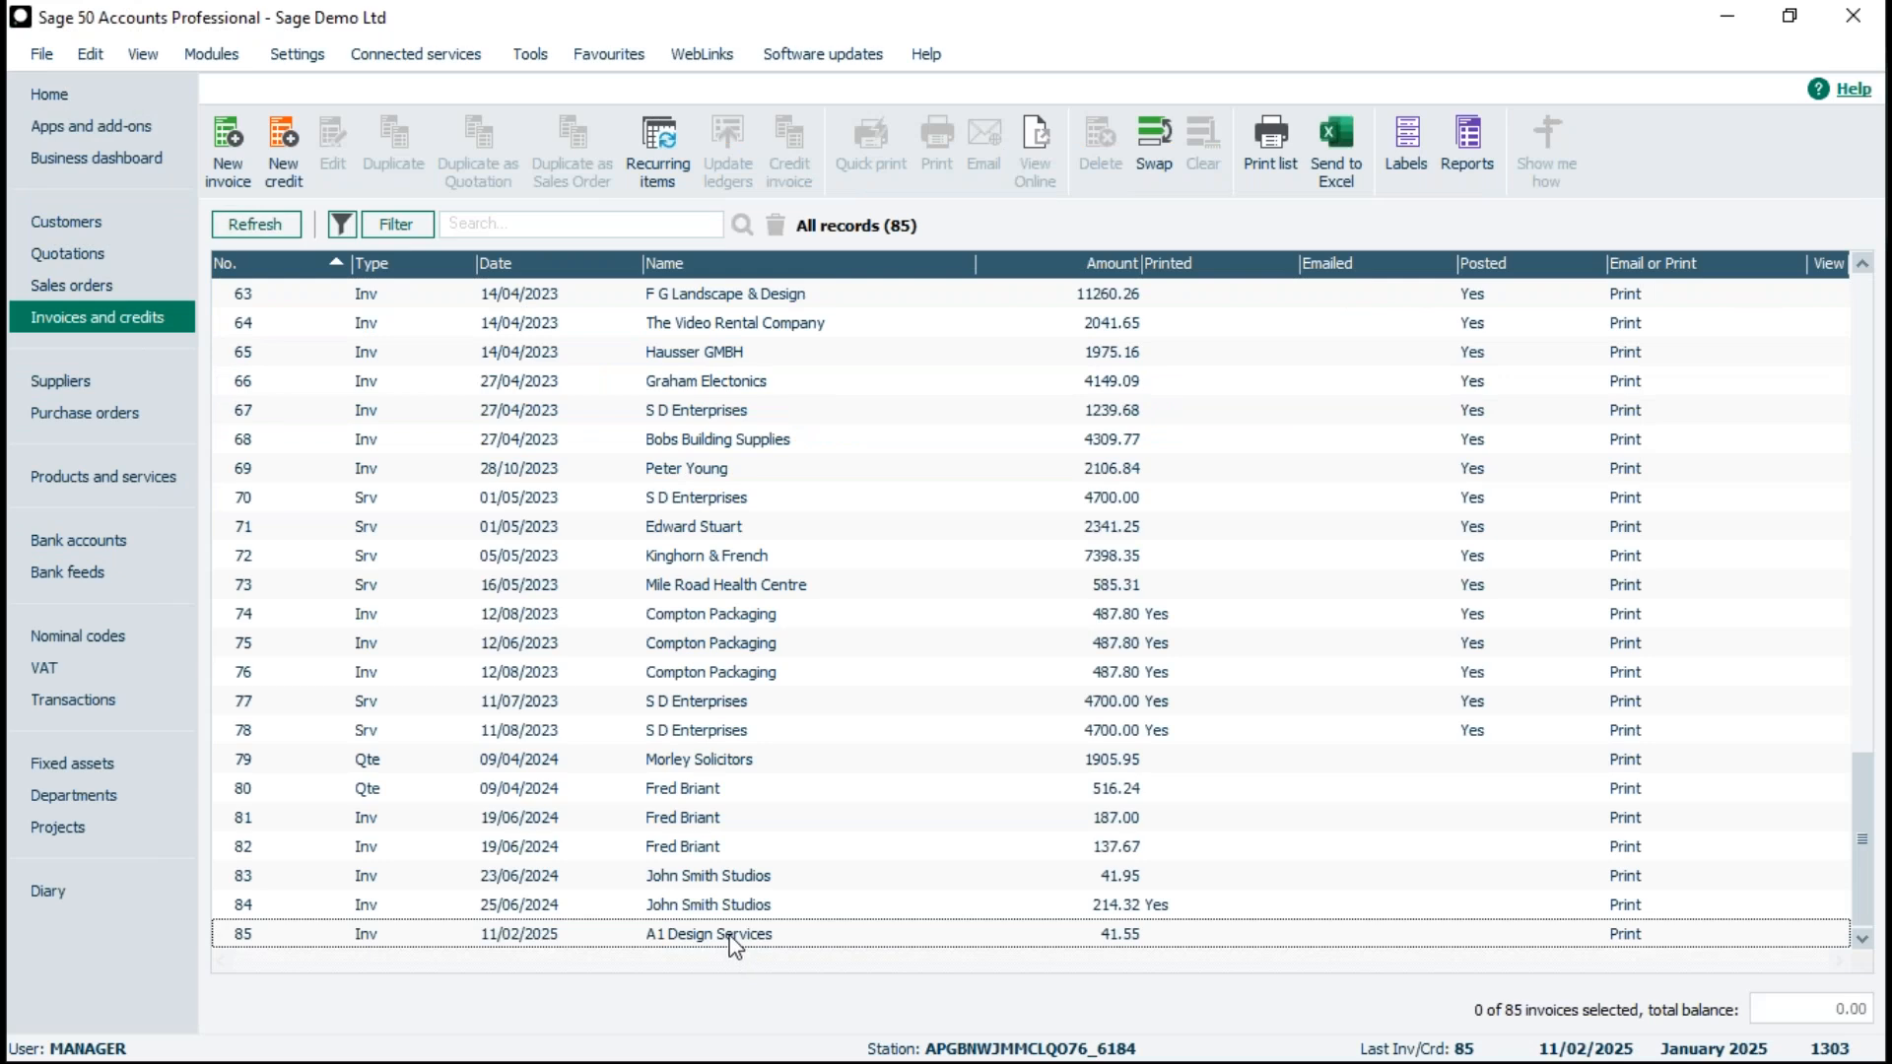
{"action": "left_click", "coordinate": [735, 941]}
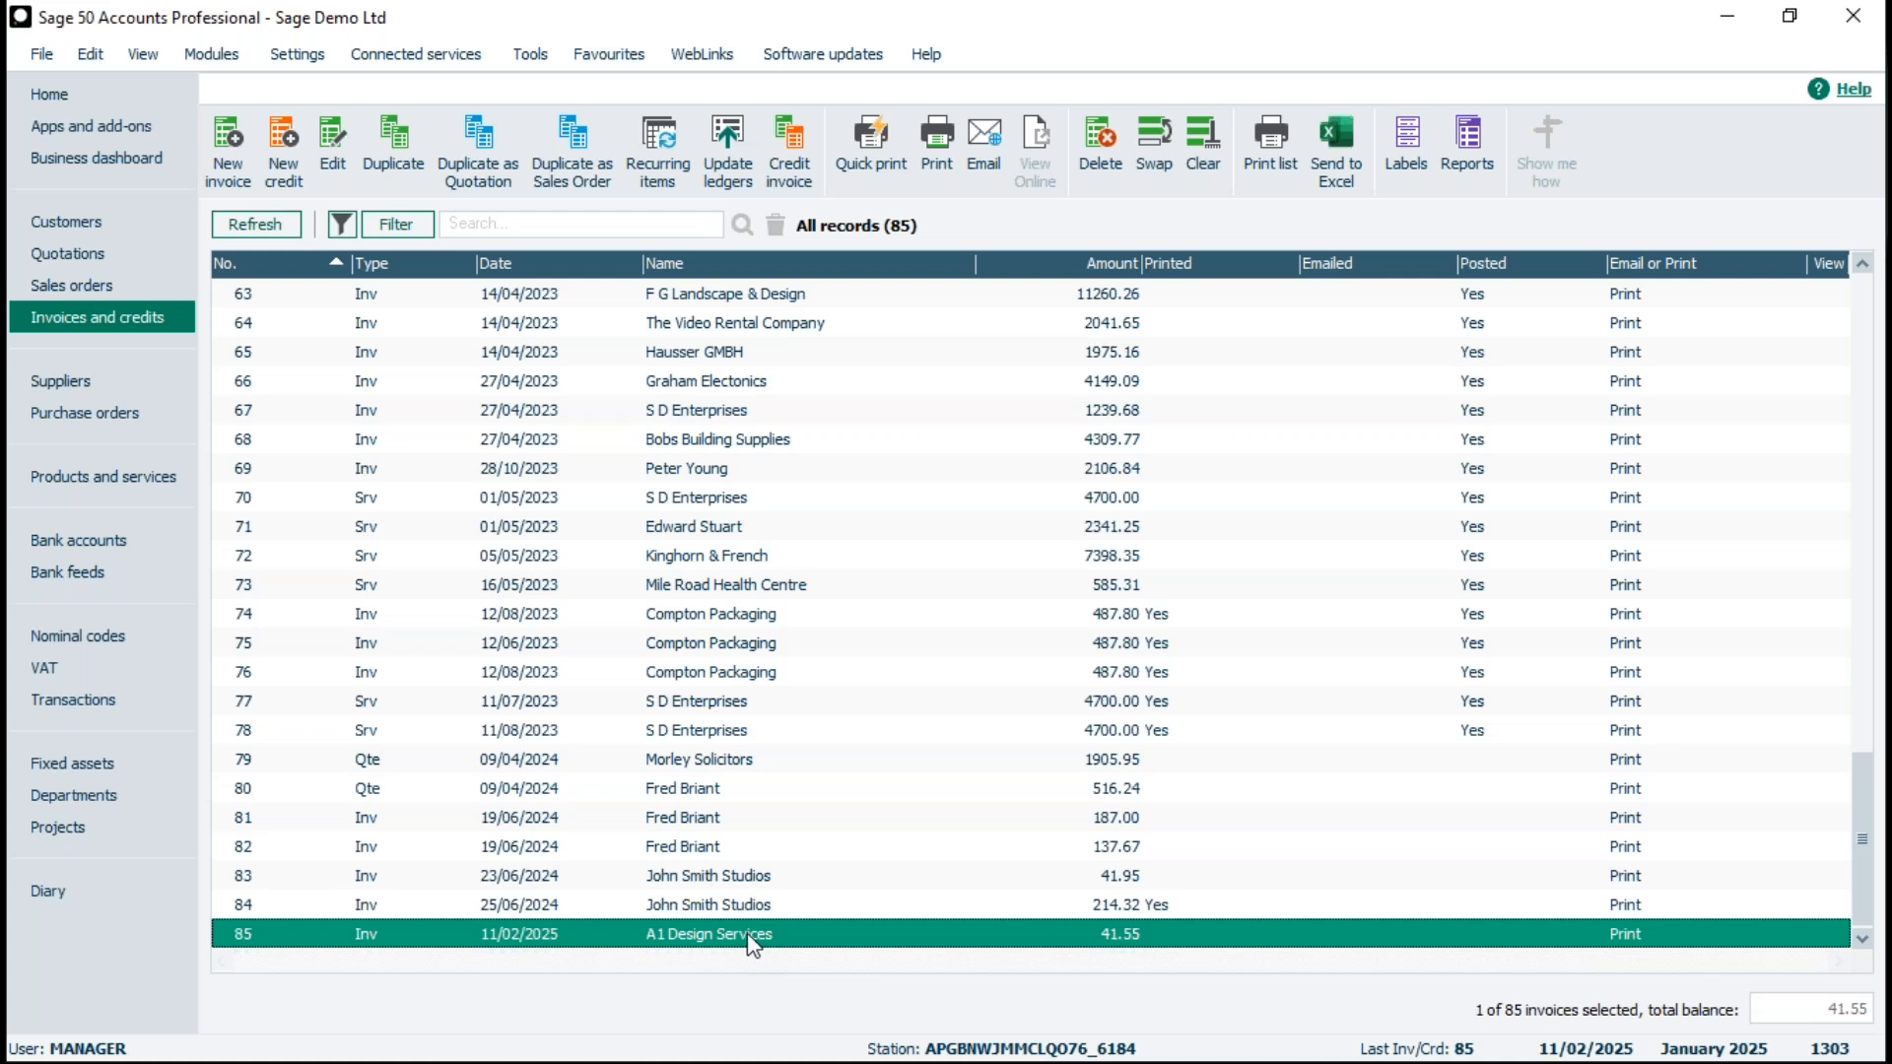
{"action": "double_click", "coordinate": [754, 934]}
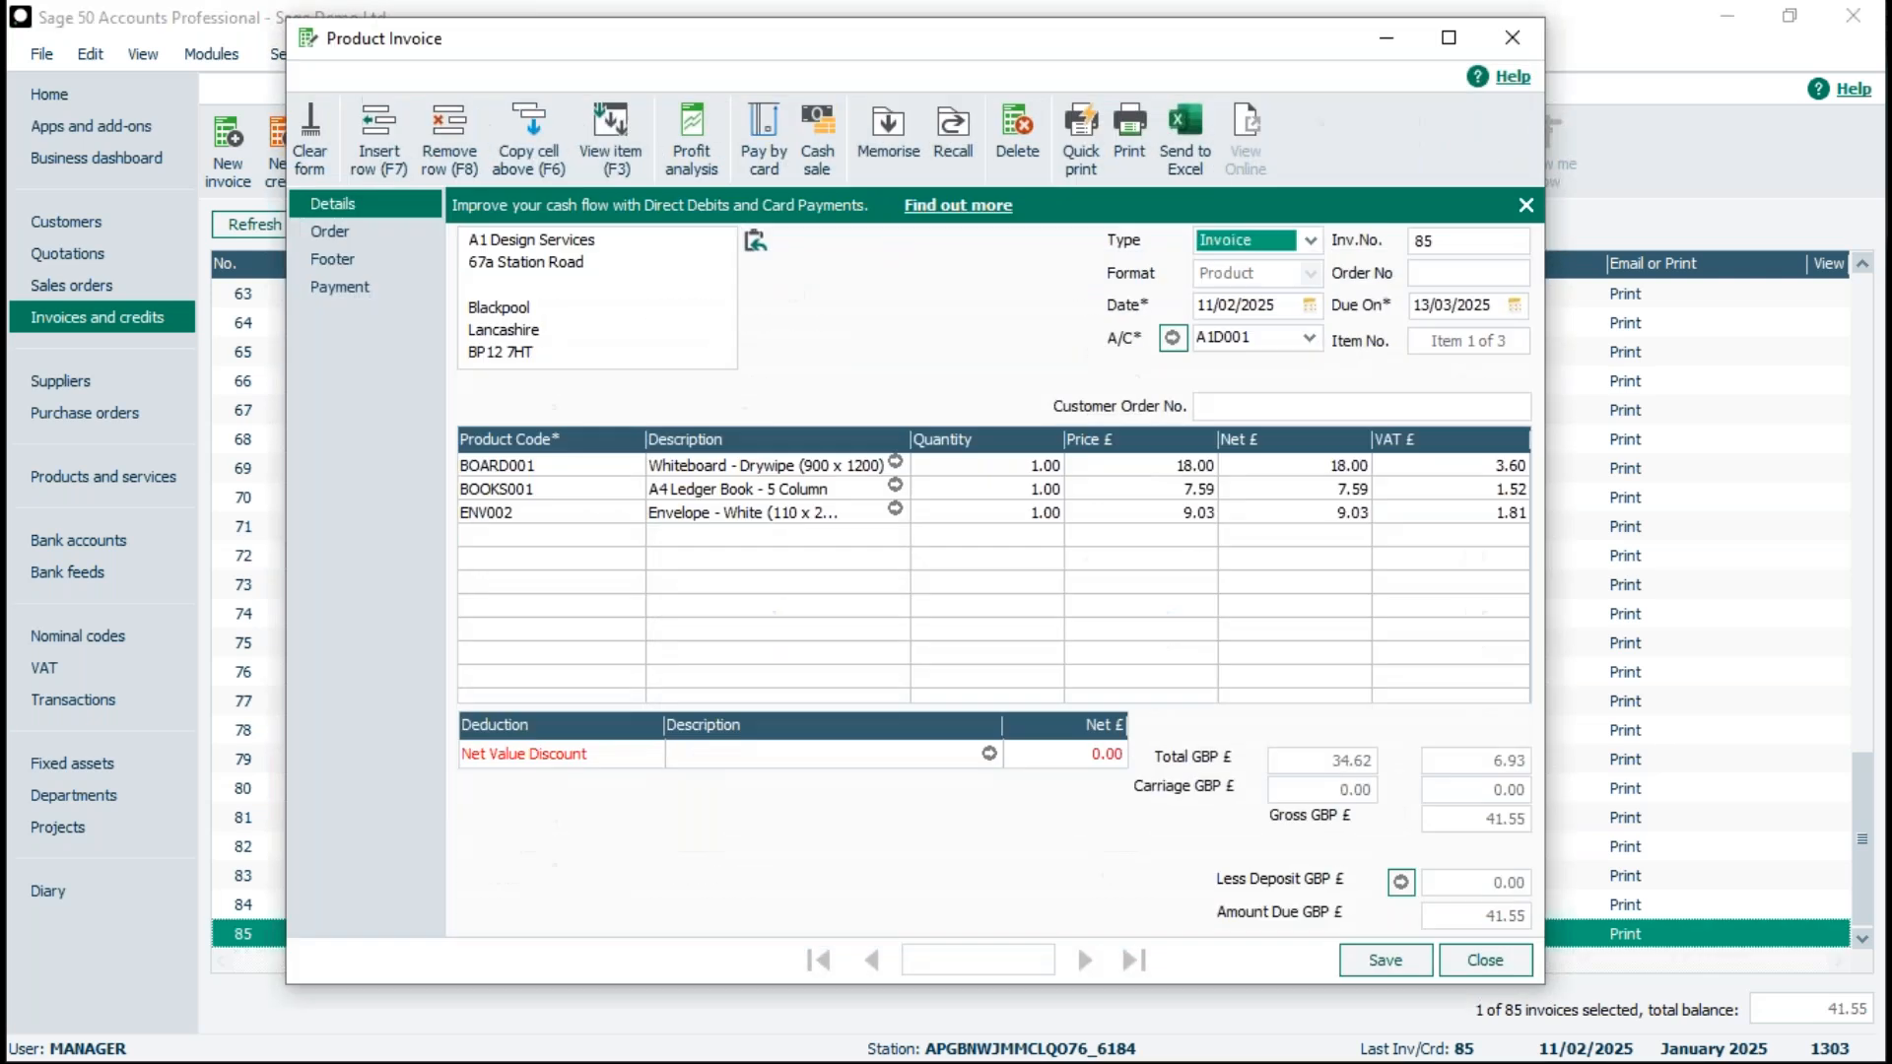
{"action": "left_click", "coordinate": [1450, 39]}
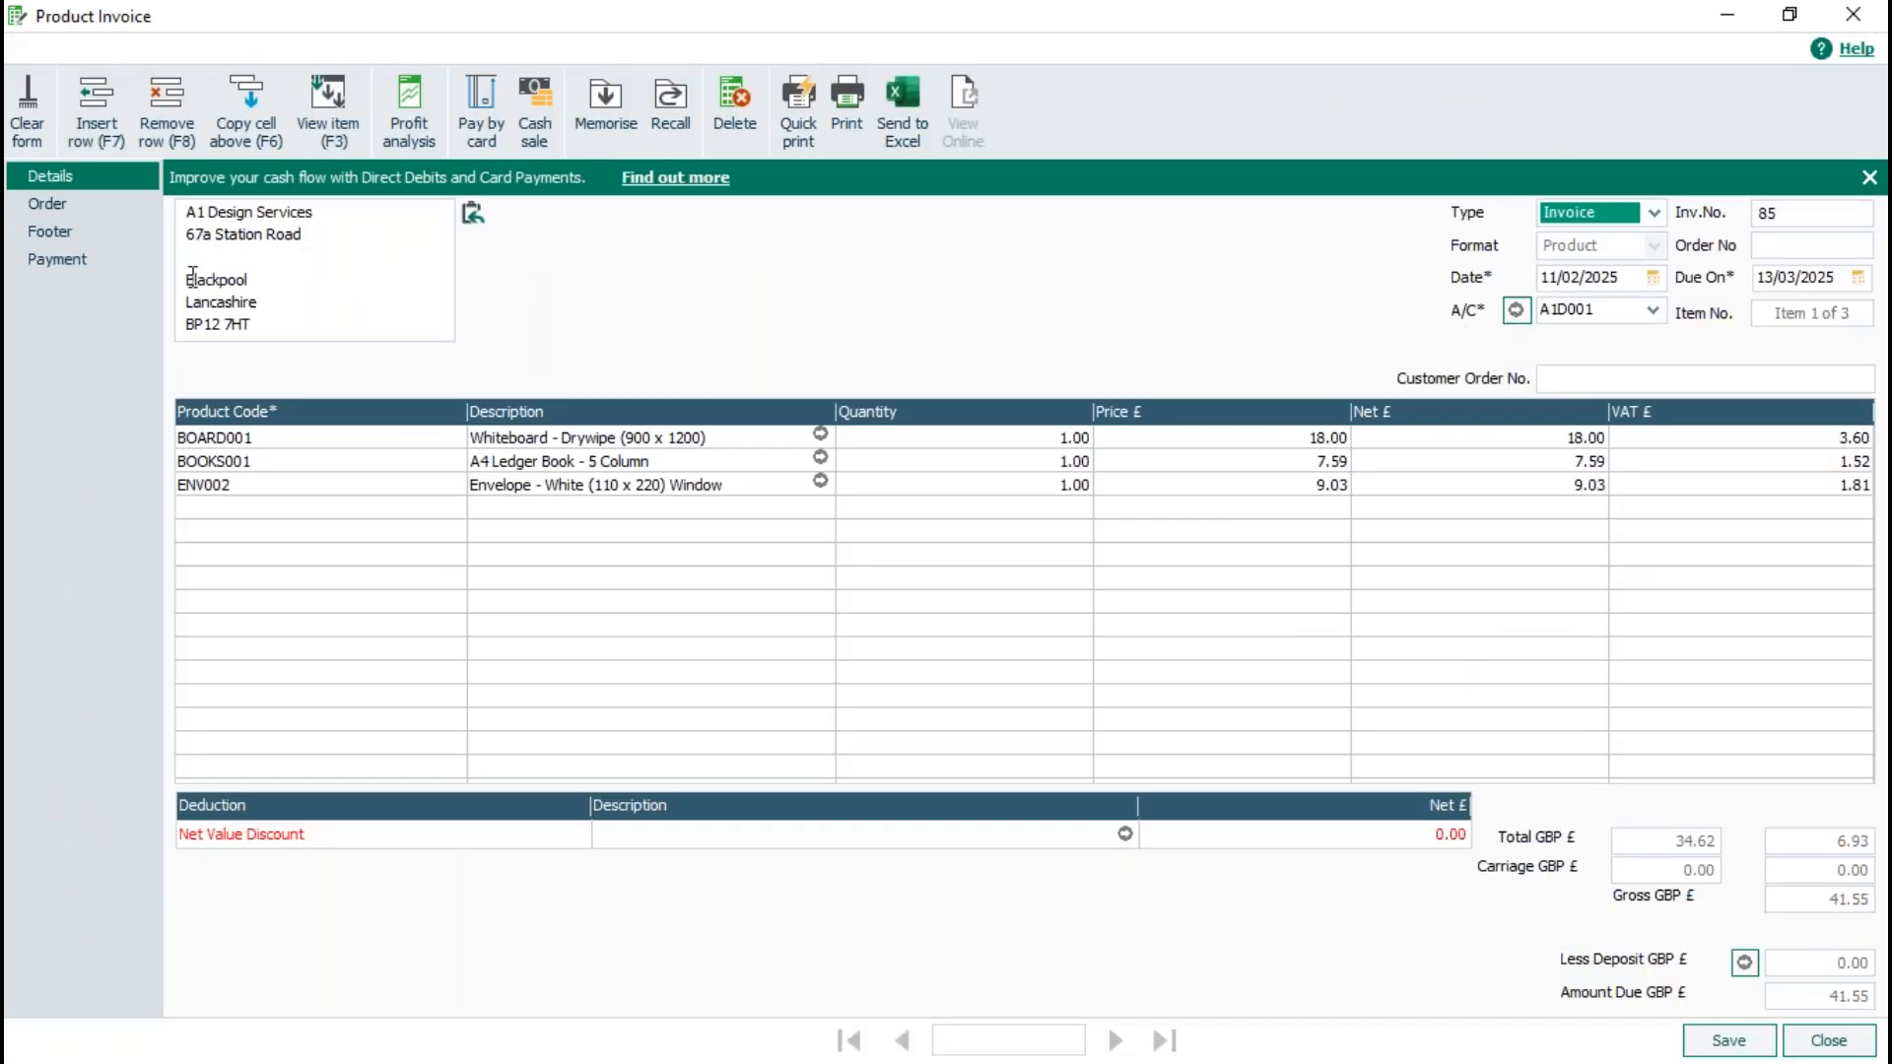
- Check which bank accounts can be chosen in the invoice's payment details, then close the invoice without changes
{"action": "left_click", "coordinate": [56, 260]}
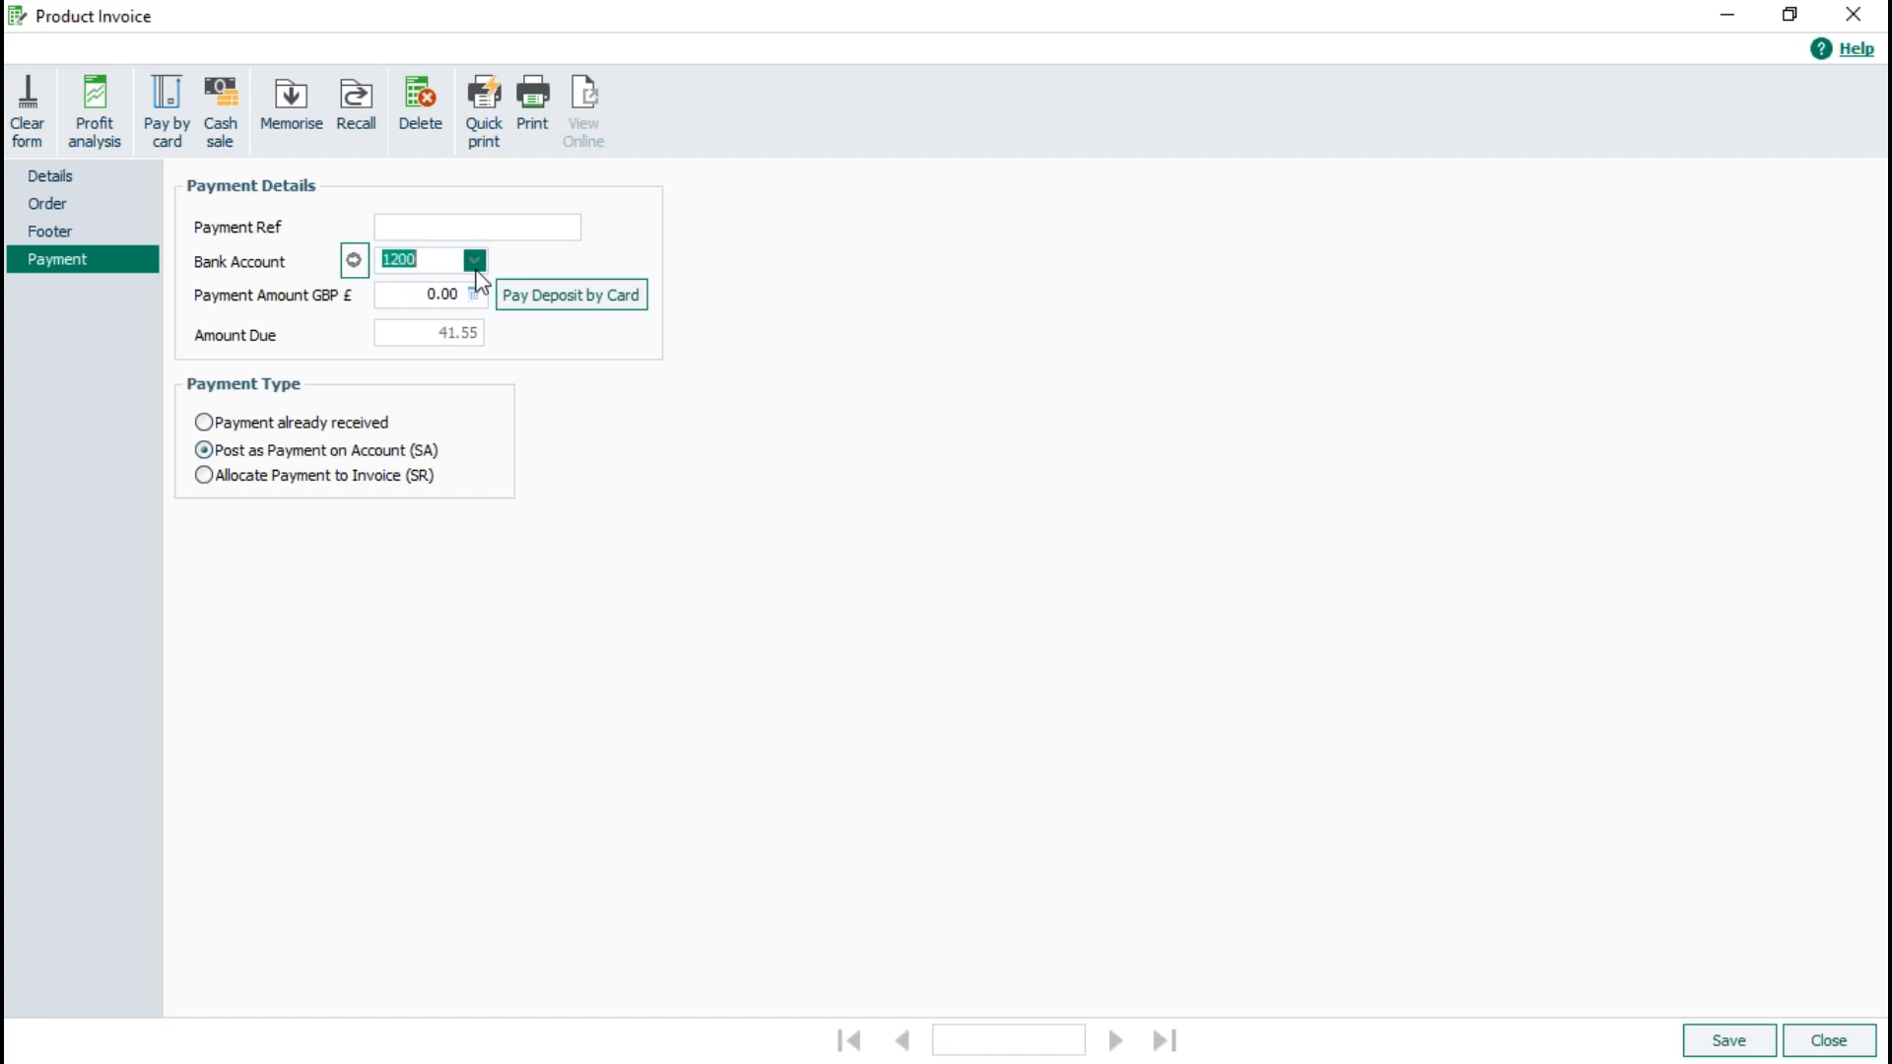
{"action": "left_click", "coordinate": [474, 260]}
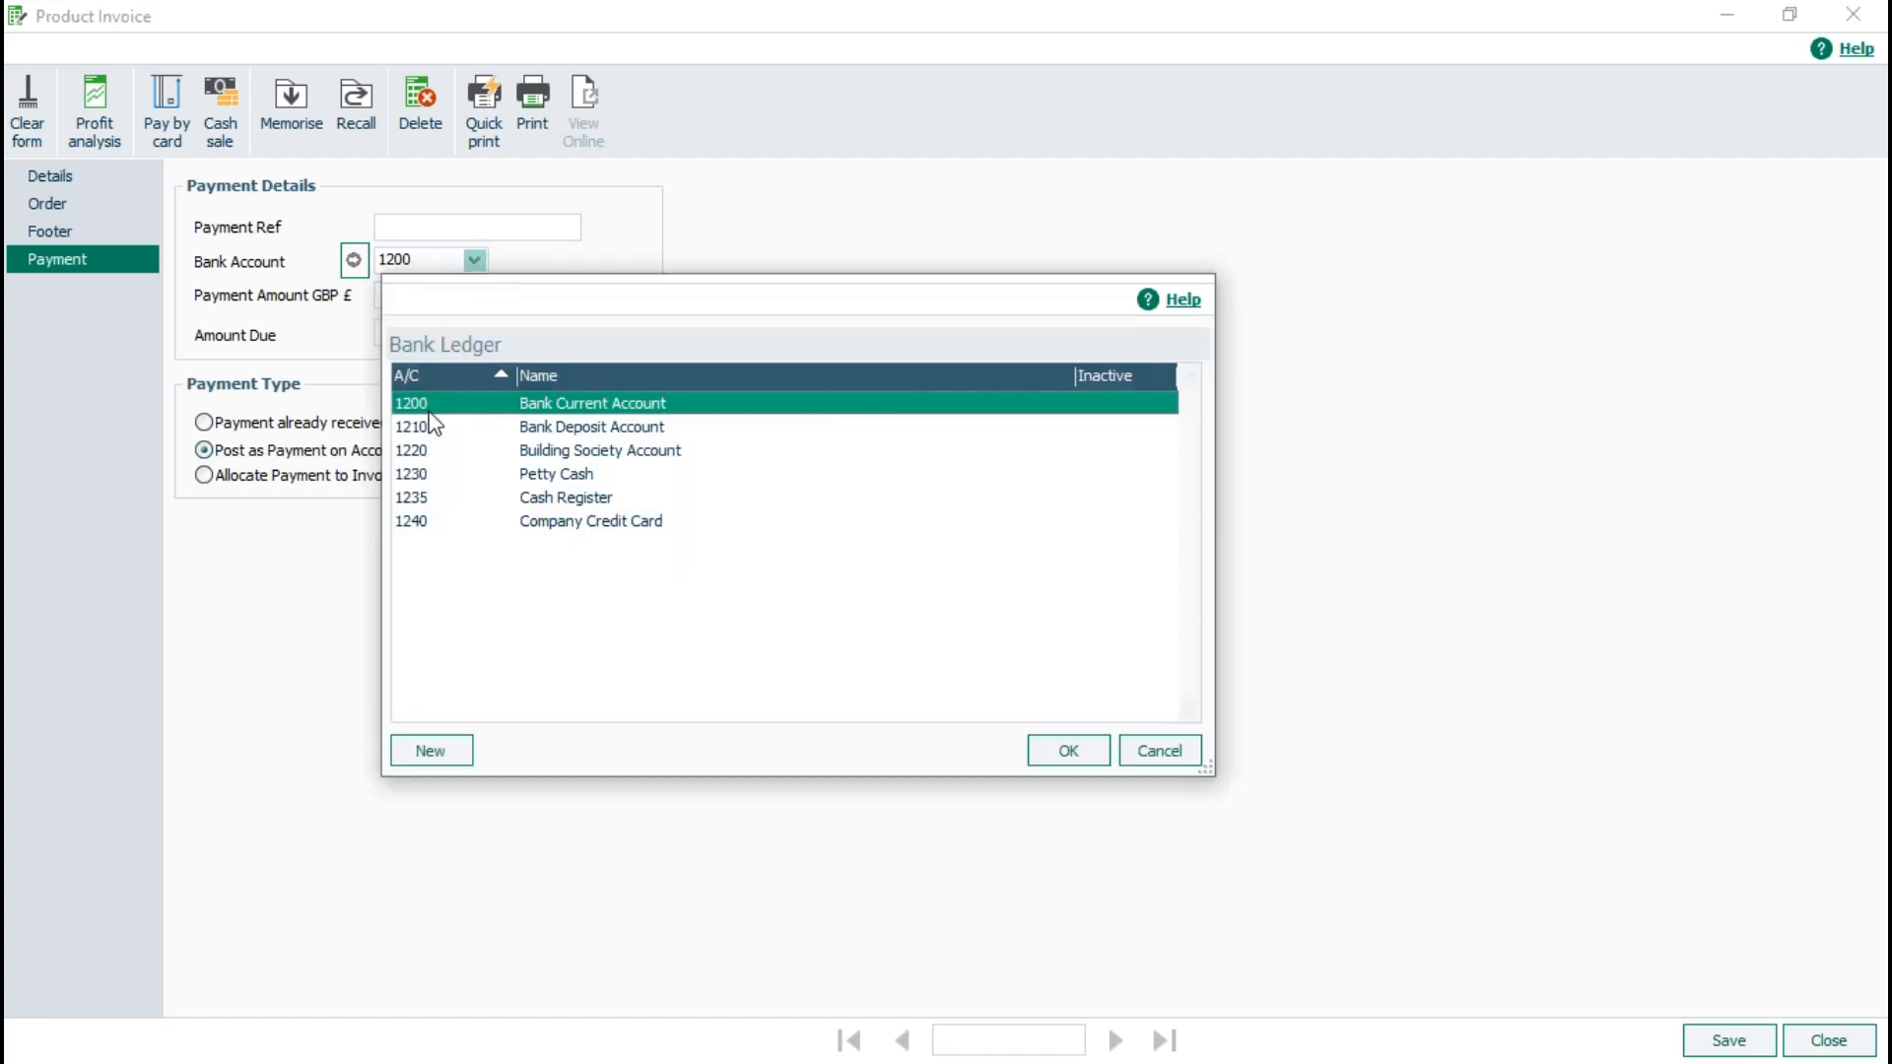
{"action": "left_click", "coordinate": [1155, 754]}
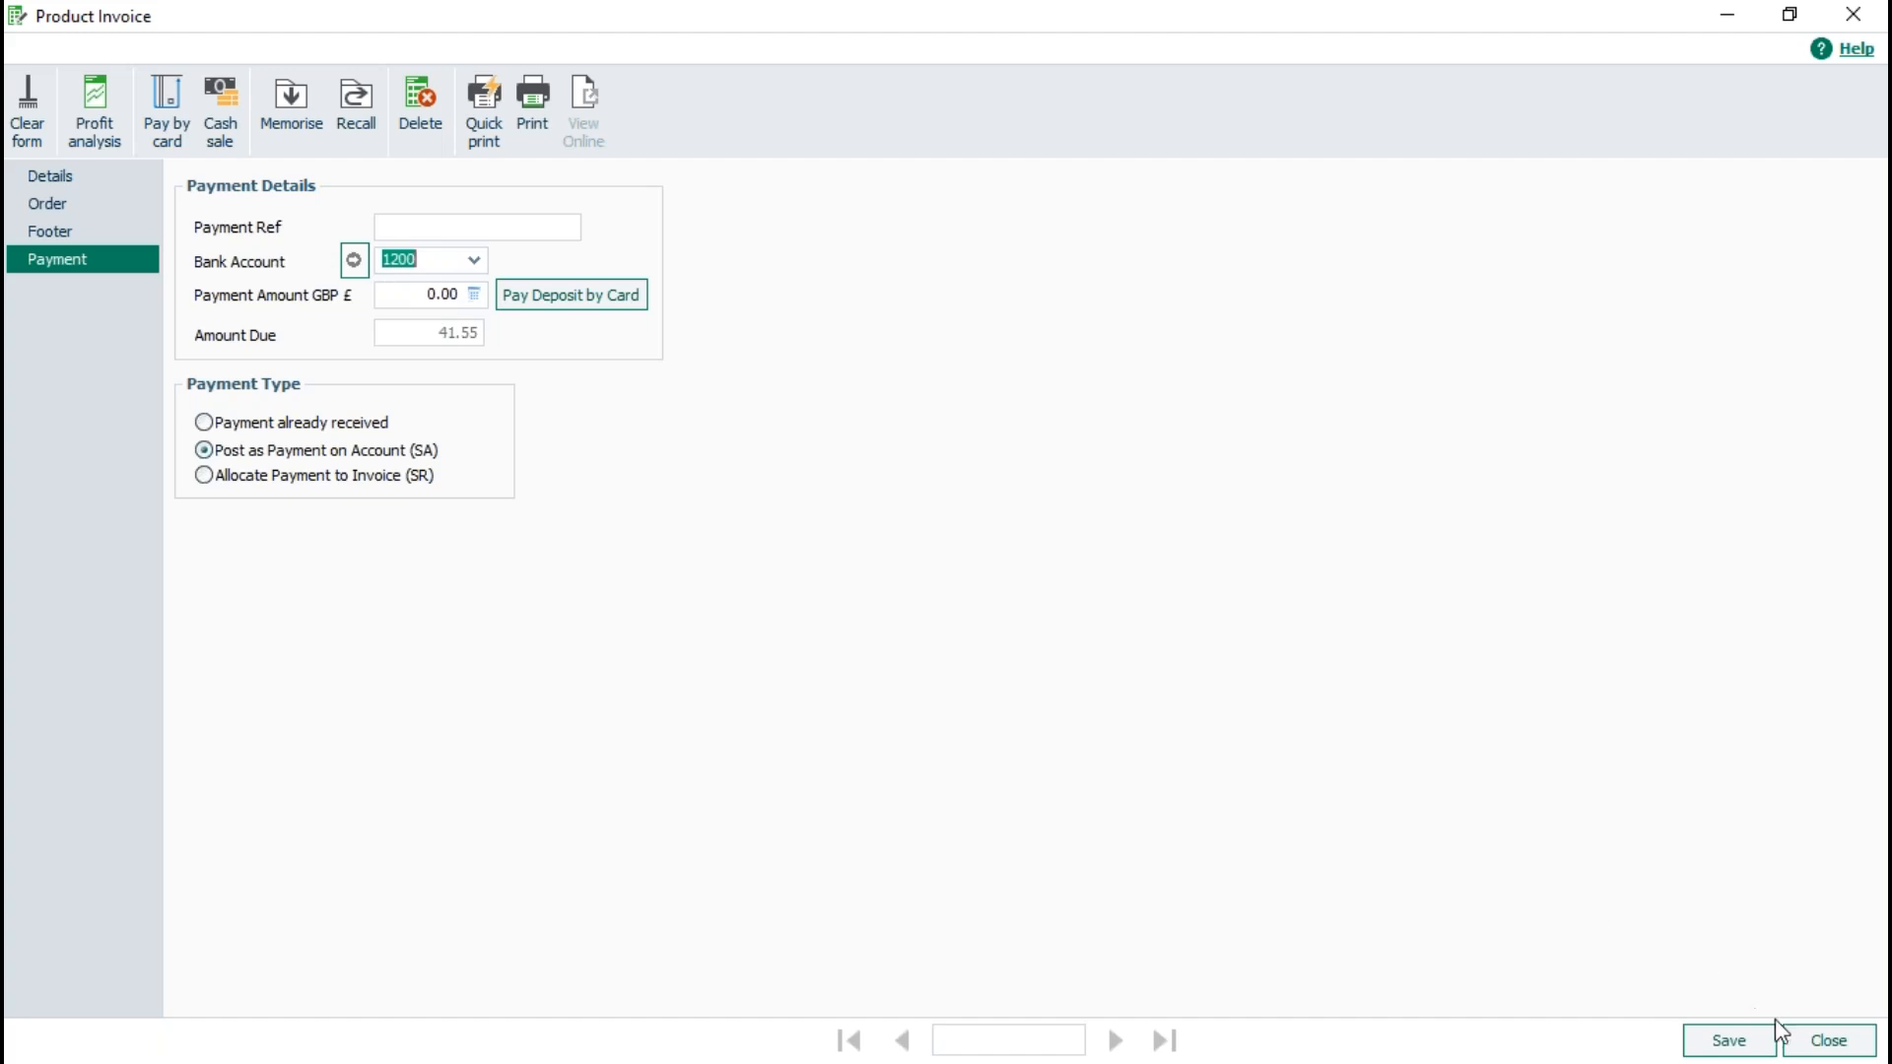
{"action": "left_click", "coordinate": [1808, 1041]}
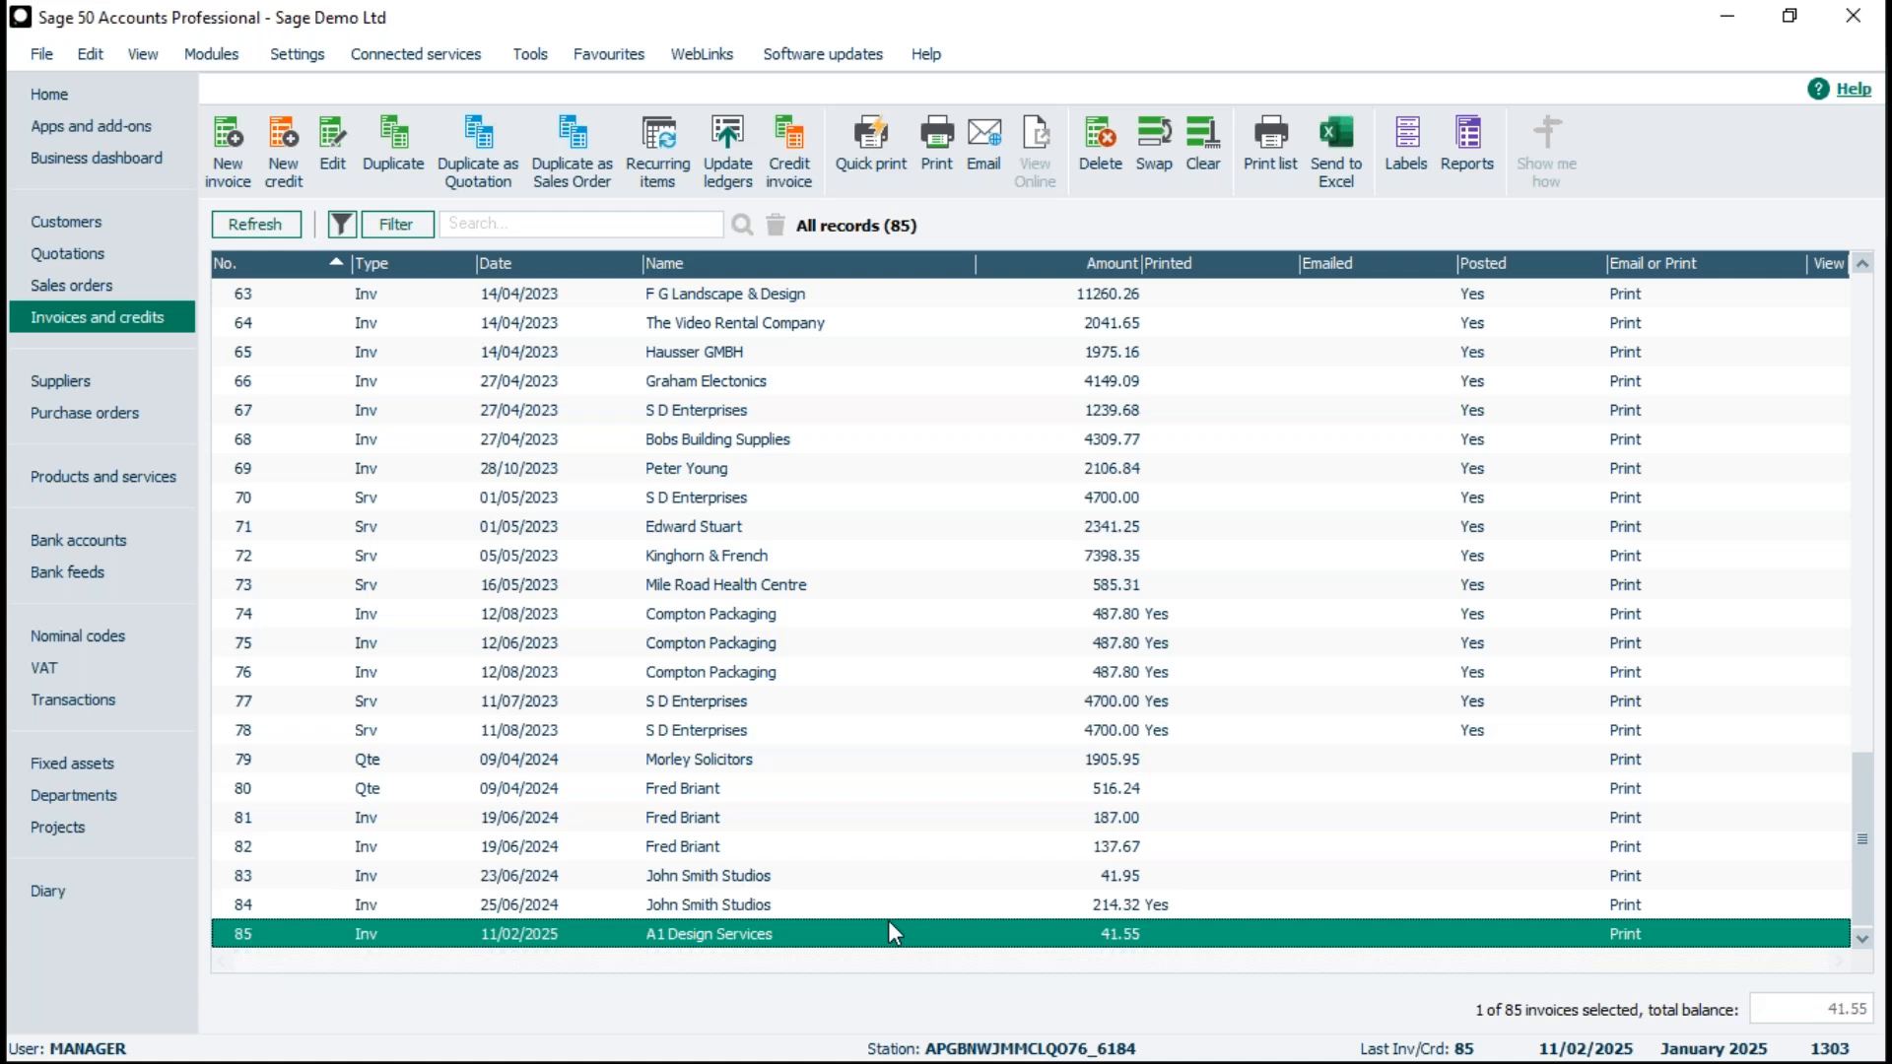
- Preview the selected invoice full screen with the "A4 Inv\Crd Discount with bank details - Plain Paper (Print or Email)" layout
{"action": "left_click", "coordinate": [936, 153]}
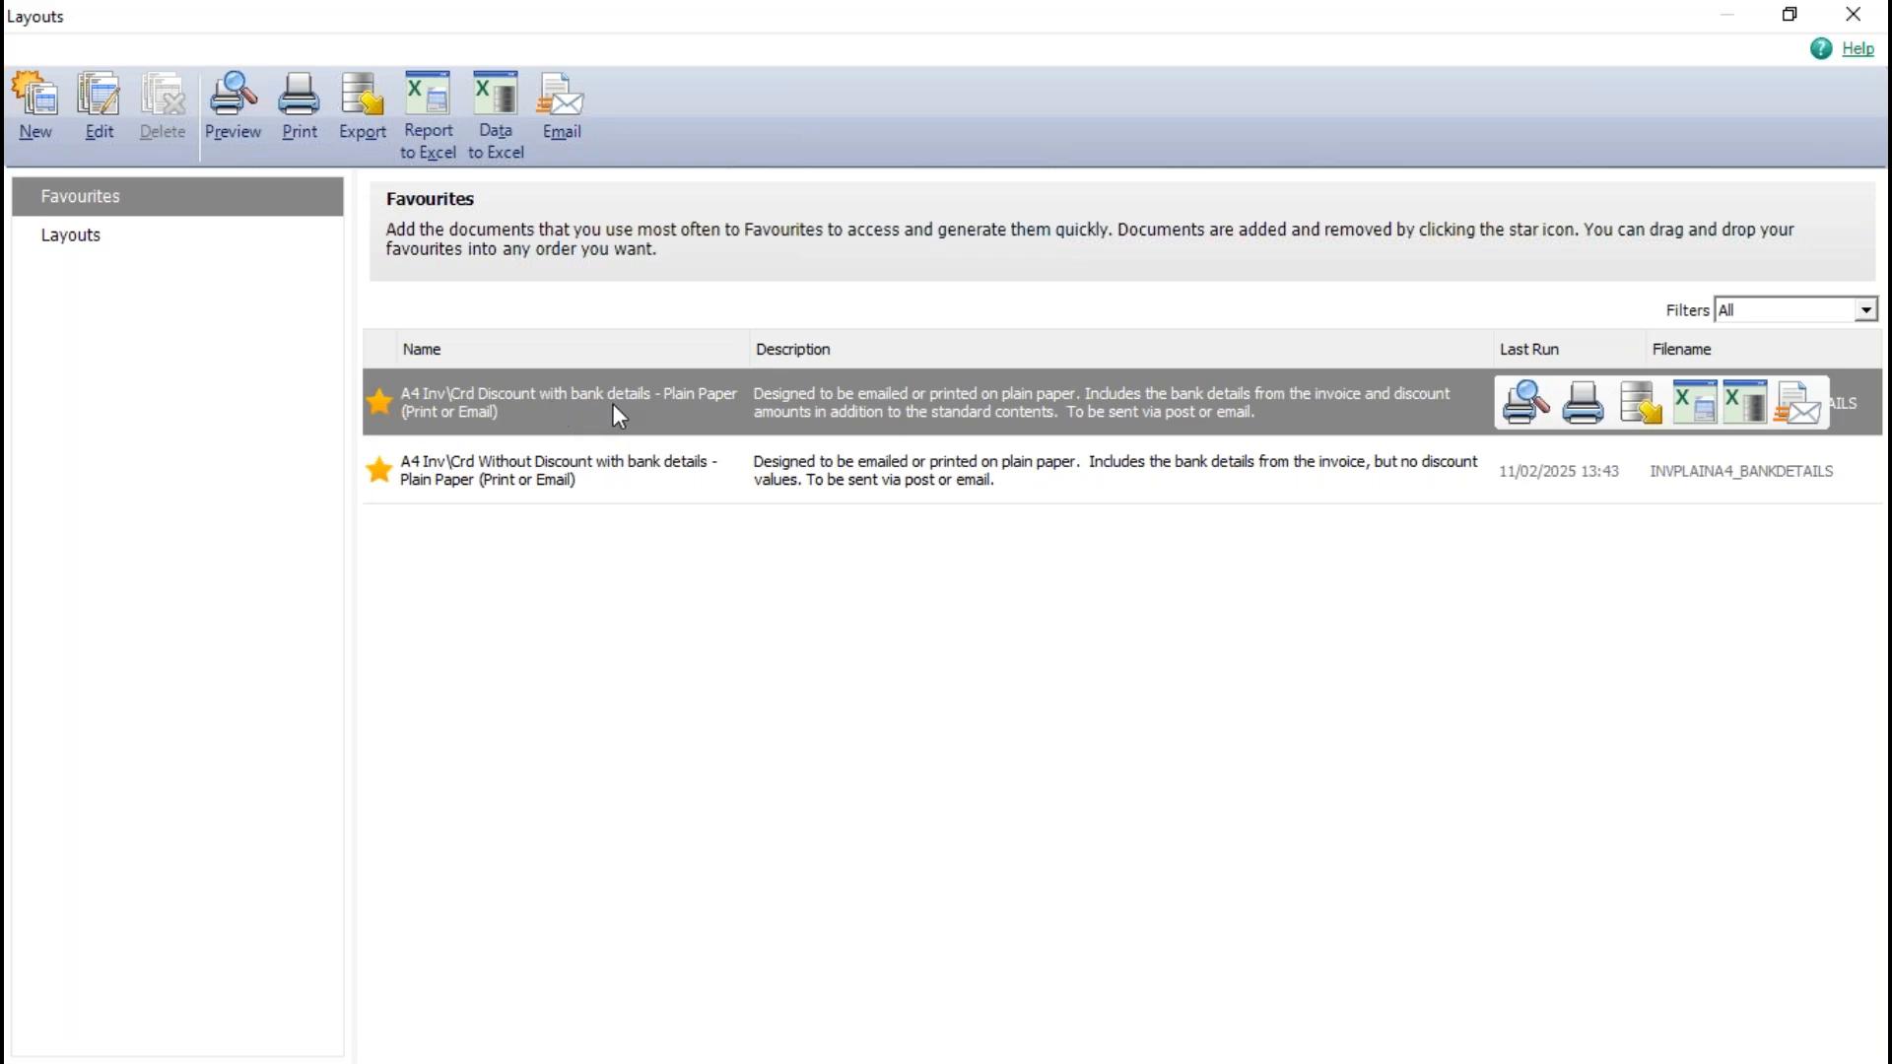
{"action": "left_click", "coordinate": [62, 238]}
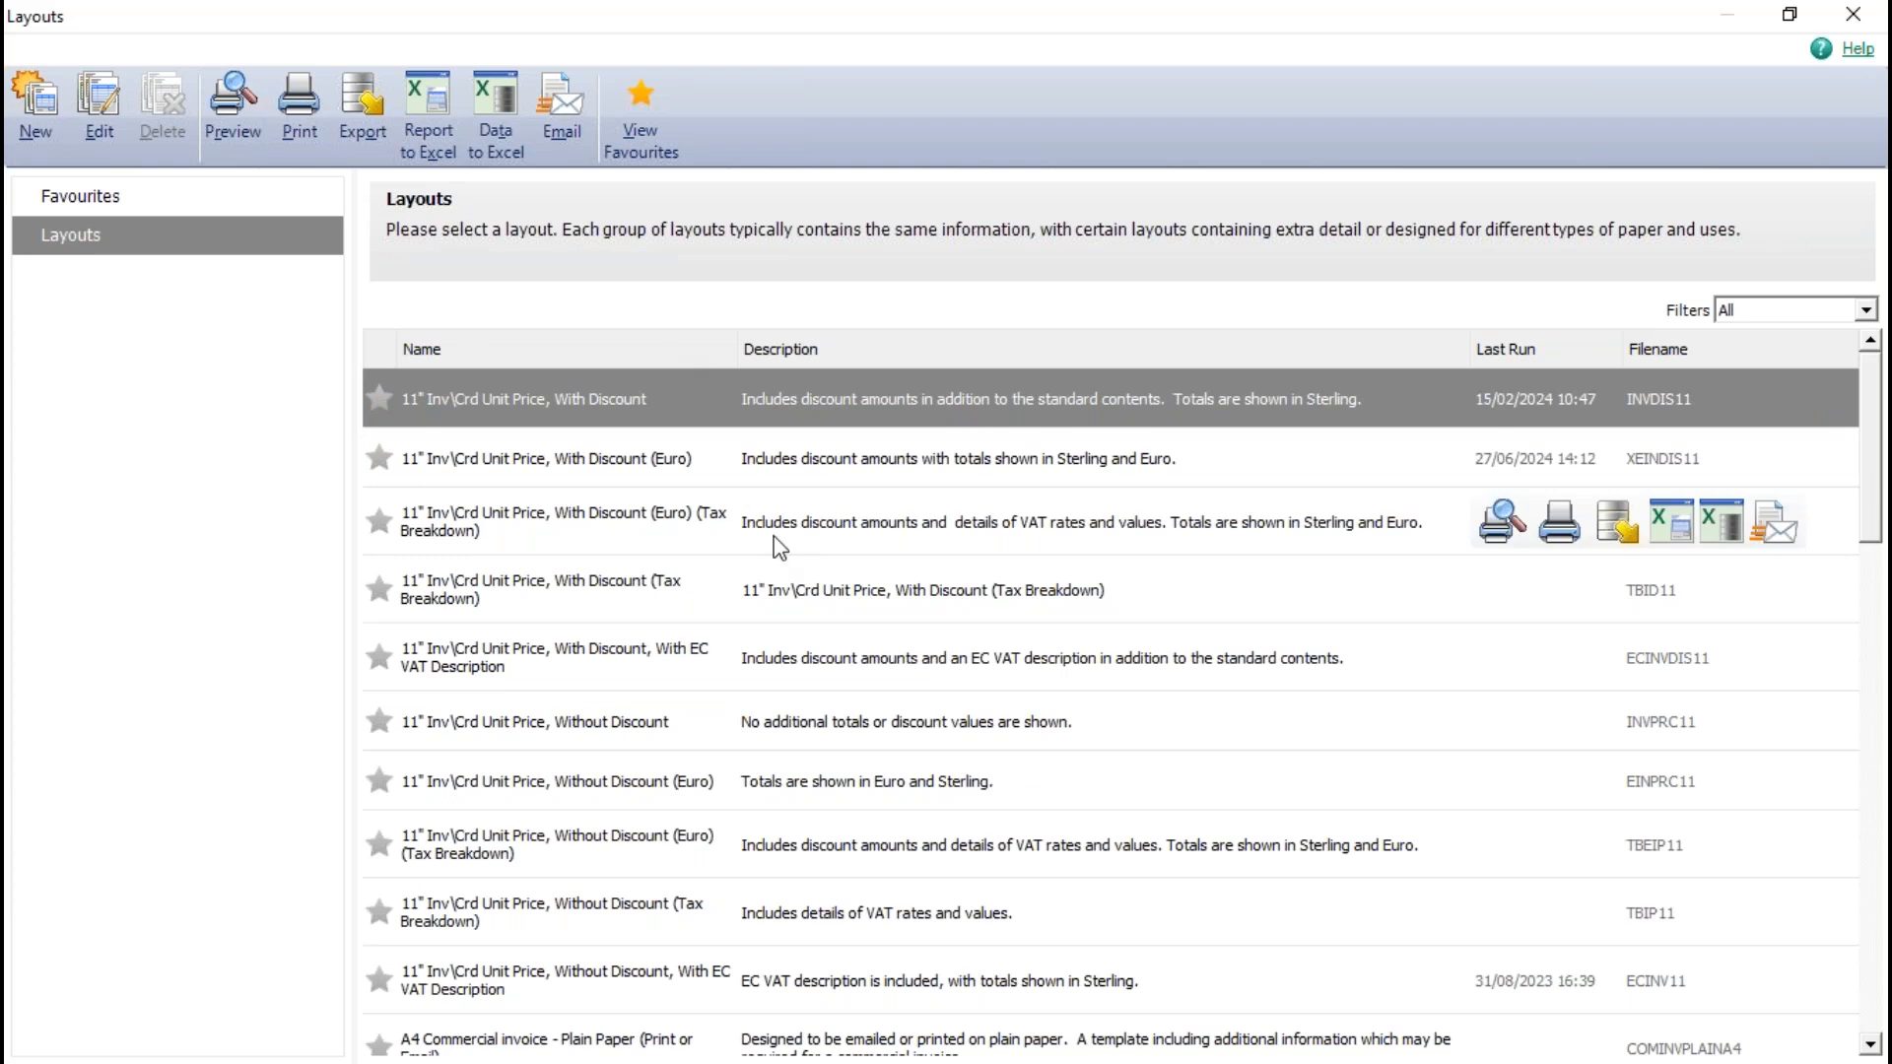
{"action": "scroll", "coordinate": [793, 848], "scroll_direction": "down", "scroll_amount": 2}
{"action": "scroll", "coordinate": [796, 862], "scroll_direction": "down", "scroll_amount": 3}
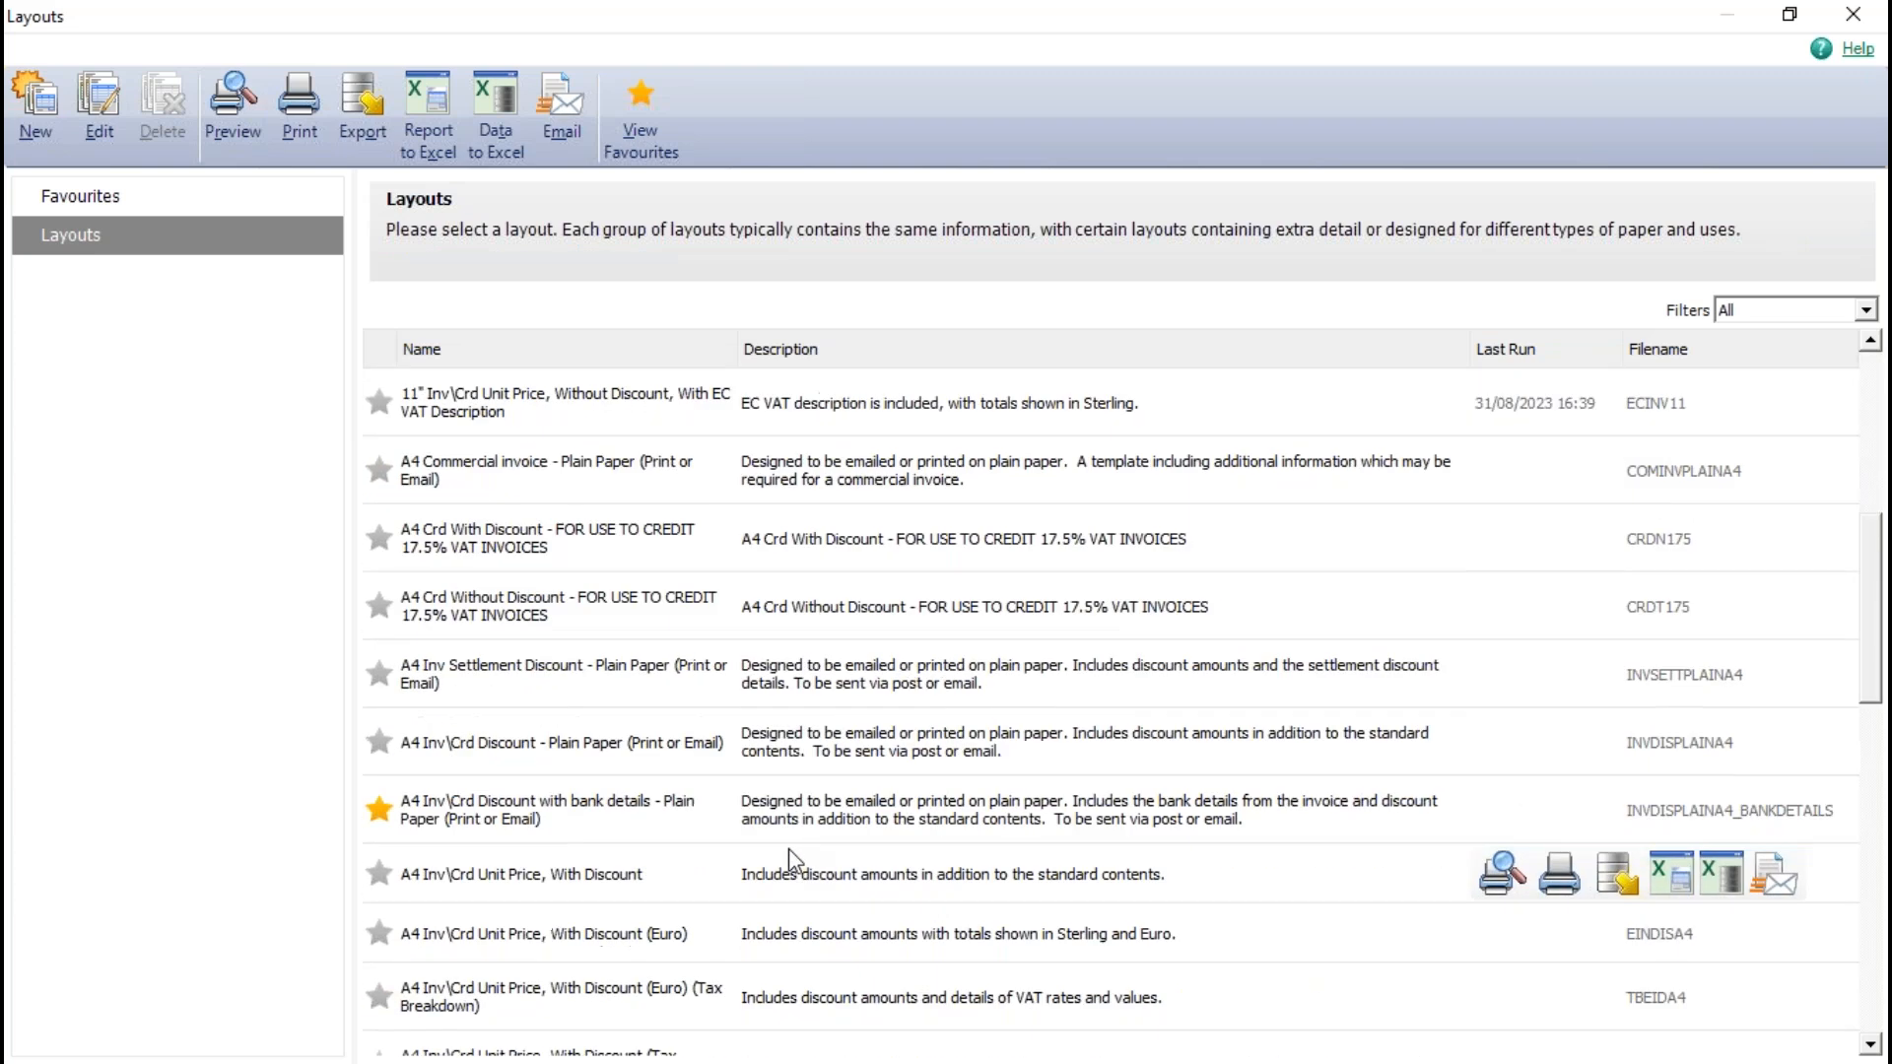
{"action": "left_click", "coordinate": [599, 809]}
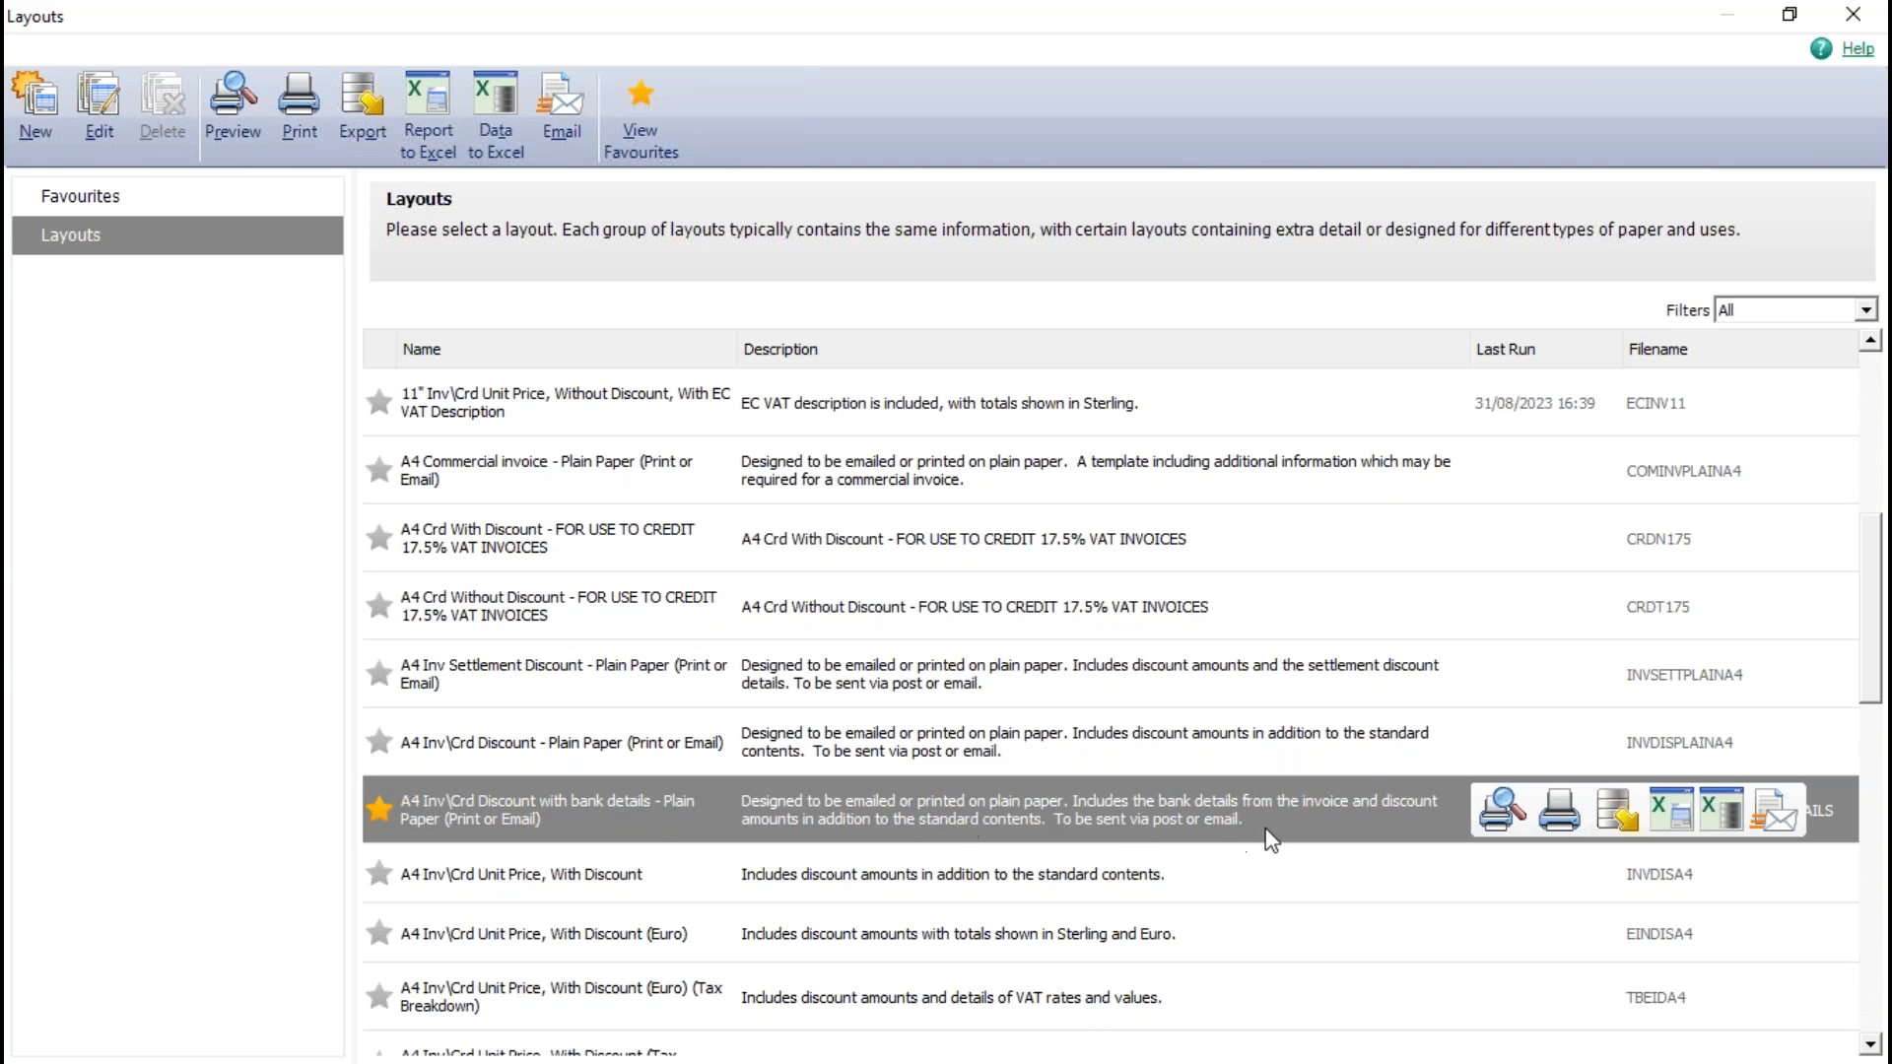
{"action": "left_click", "coordinate": [1502, 810]}
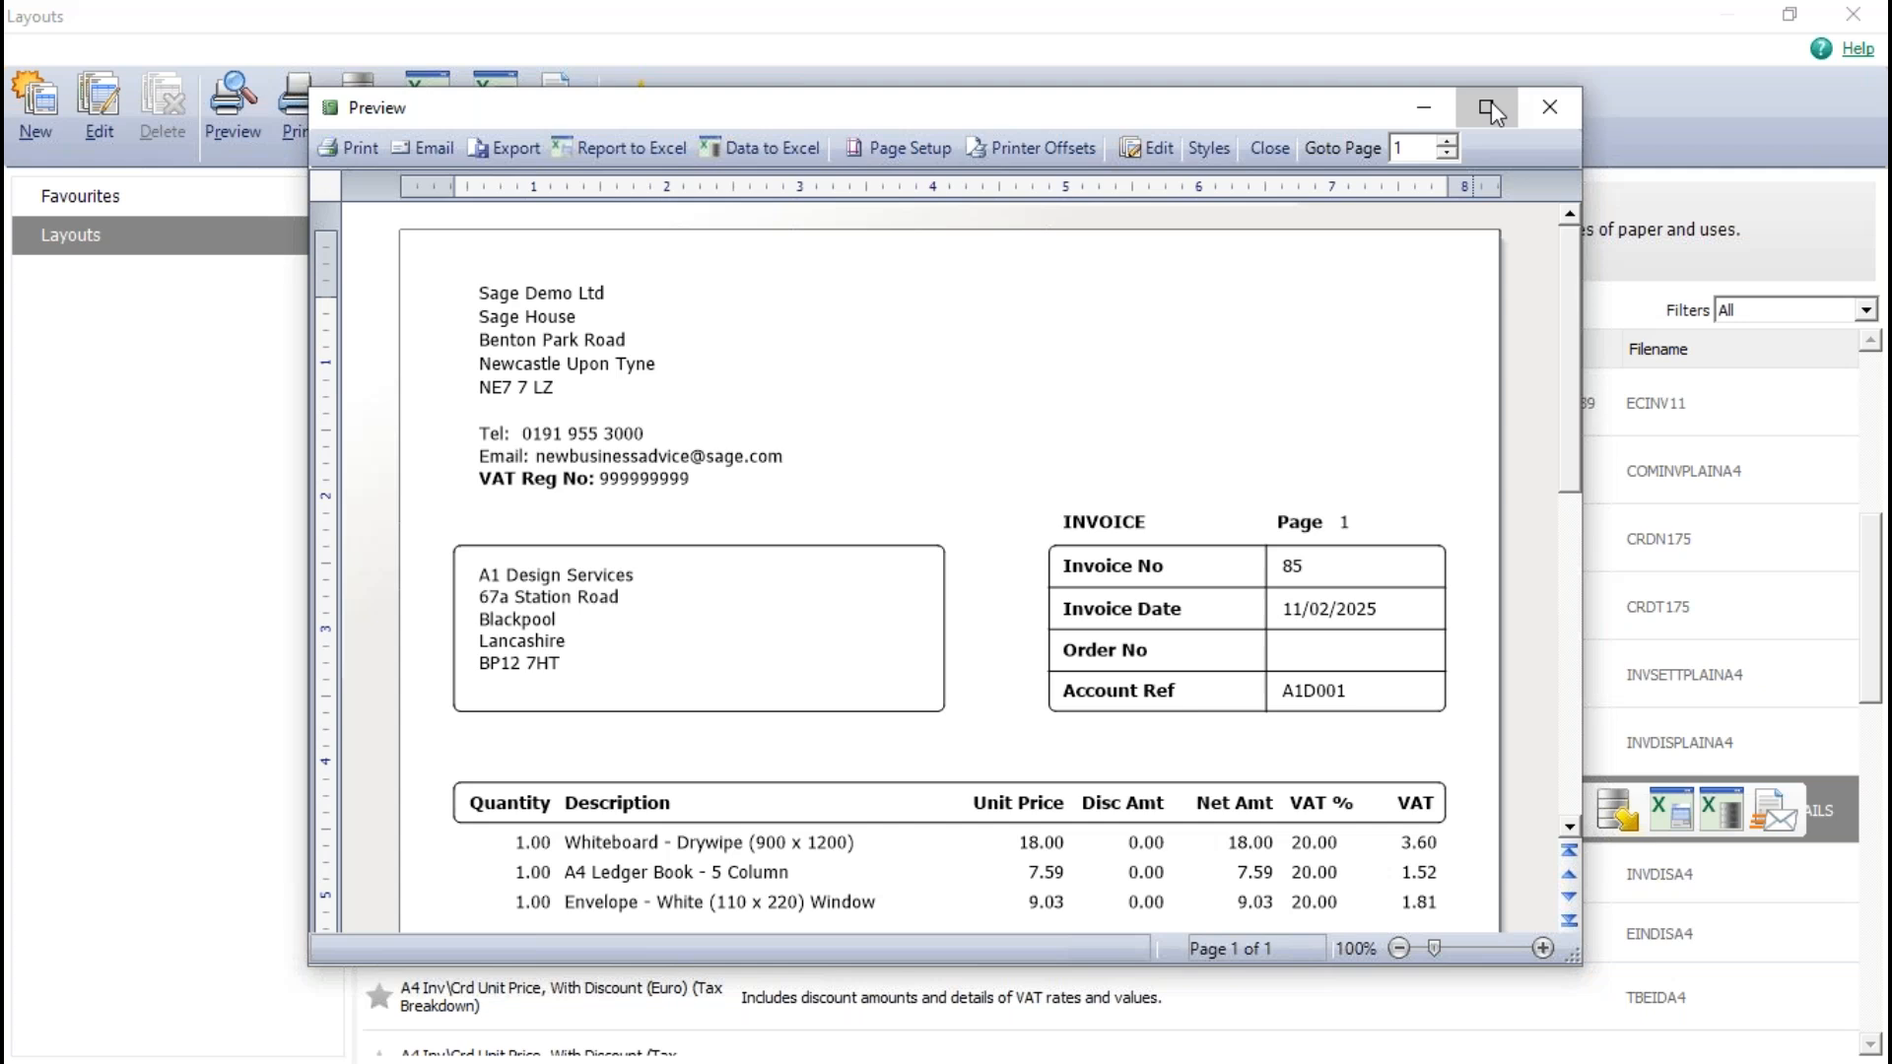
{"action": "left_click", "coordinate": [1491, 107]}
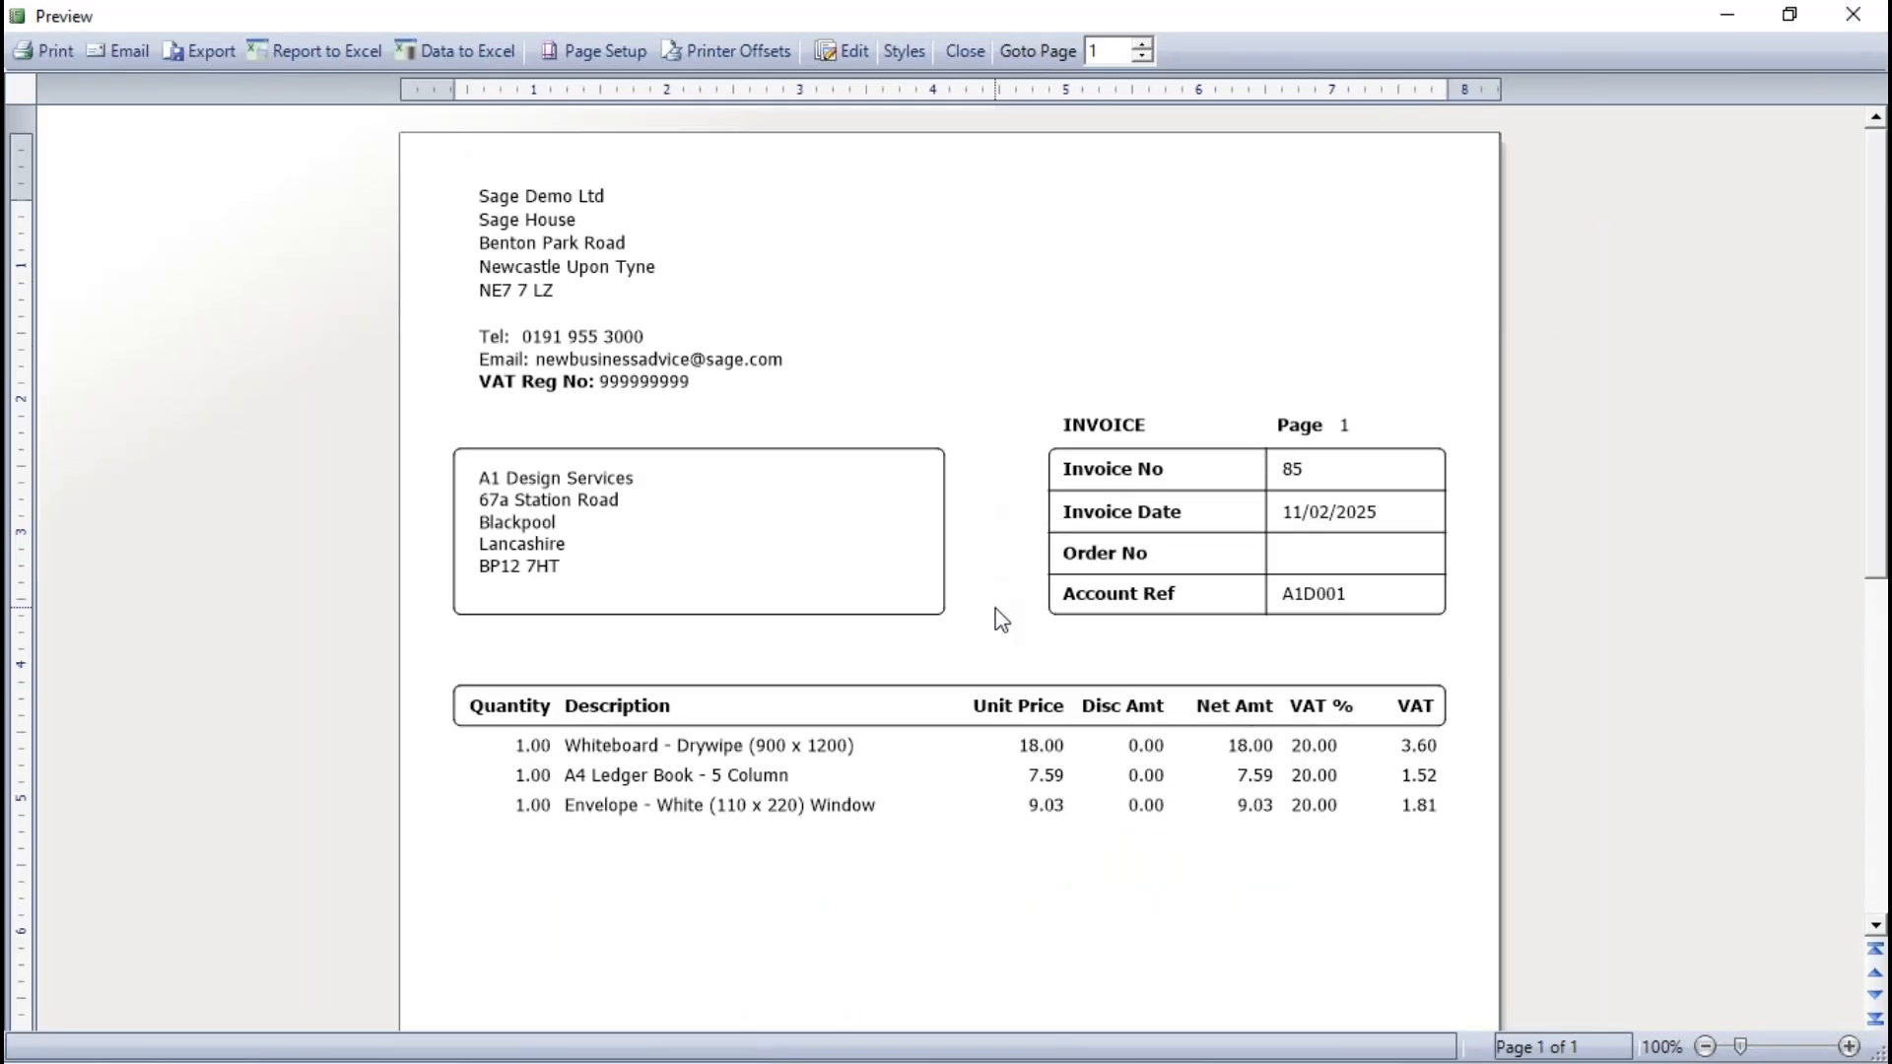
- Examine the bank details in the footer of the previewed invoice and close the preview
{"action": "scroll", "coordinate": [998, 619], "scroll_direction": "down", "scroll_amount": 5}
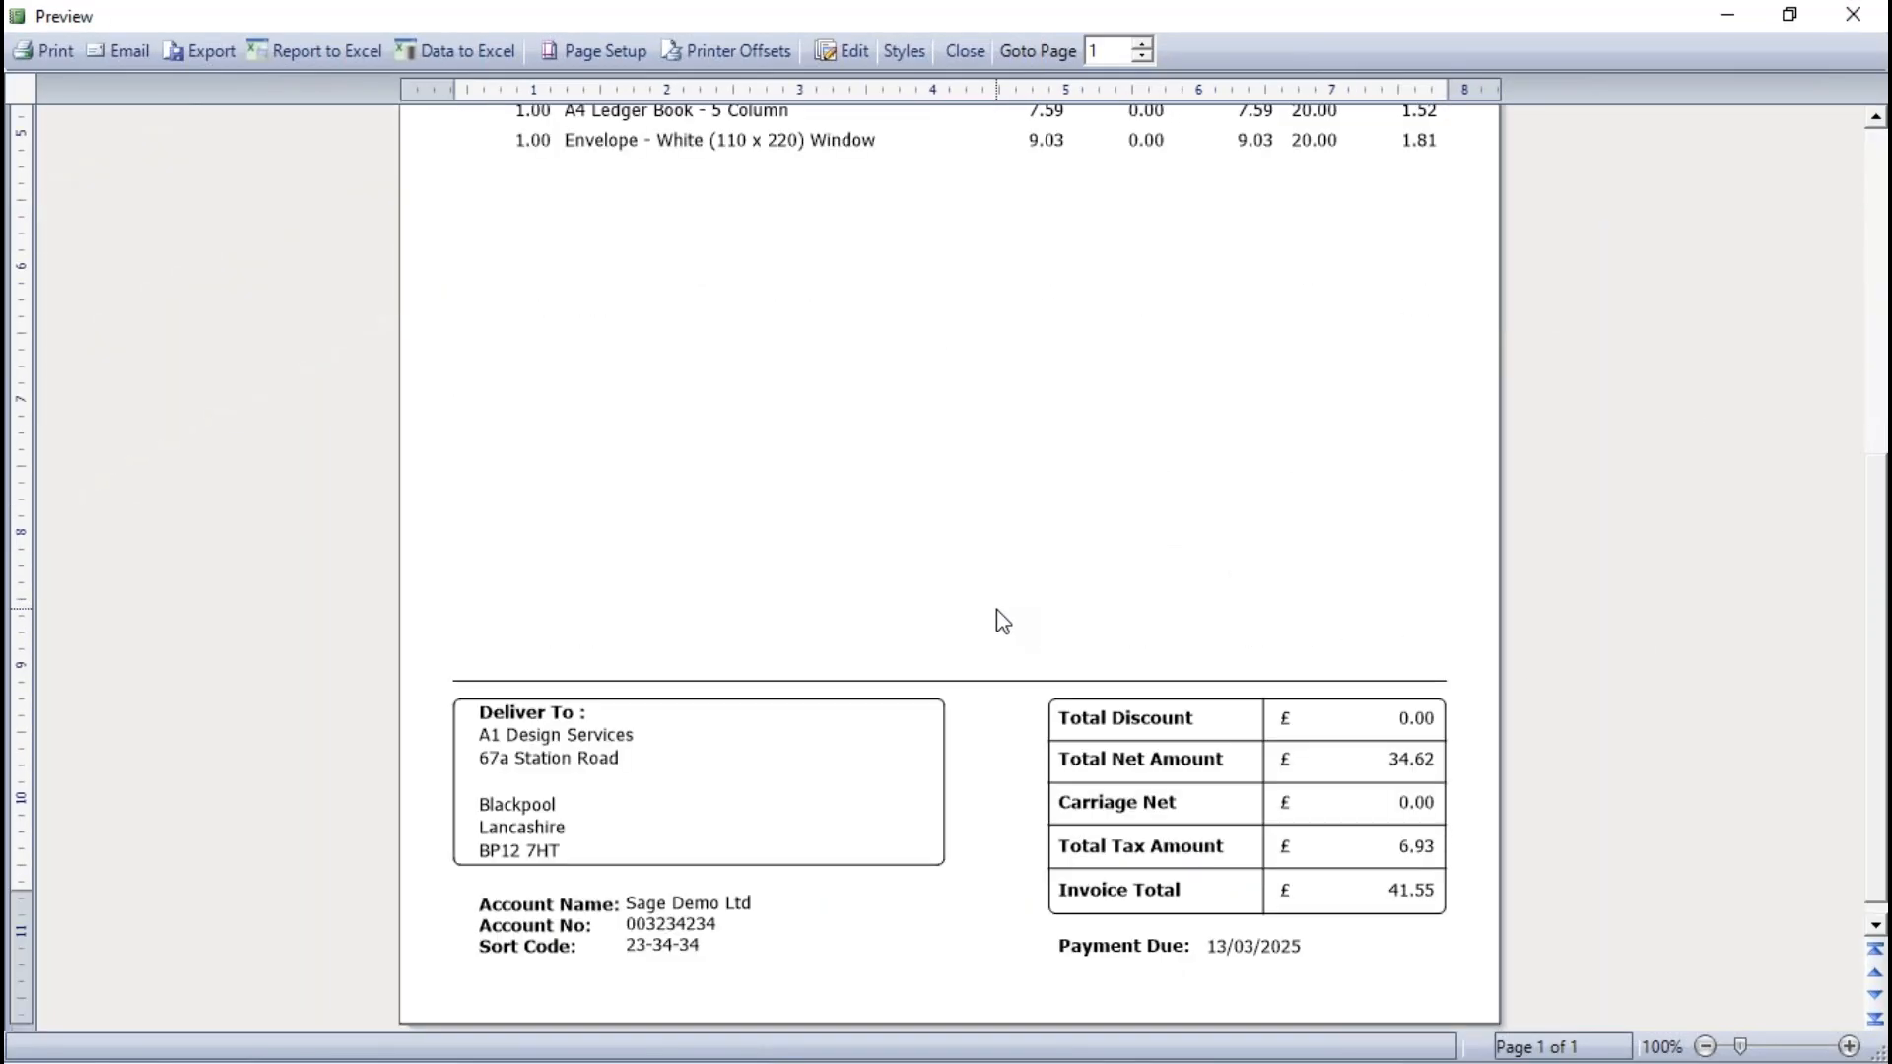
{"action": "scroll", "coordinate": [996, 611], "scroll_direction": "down", "scroll_amount": 1}
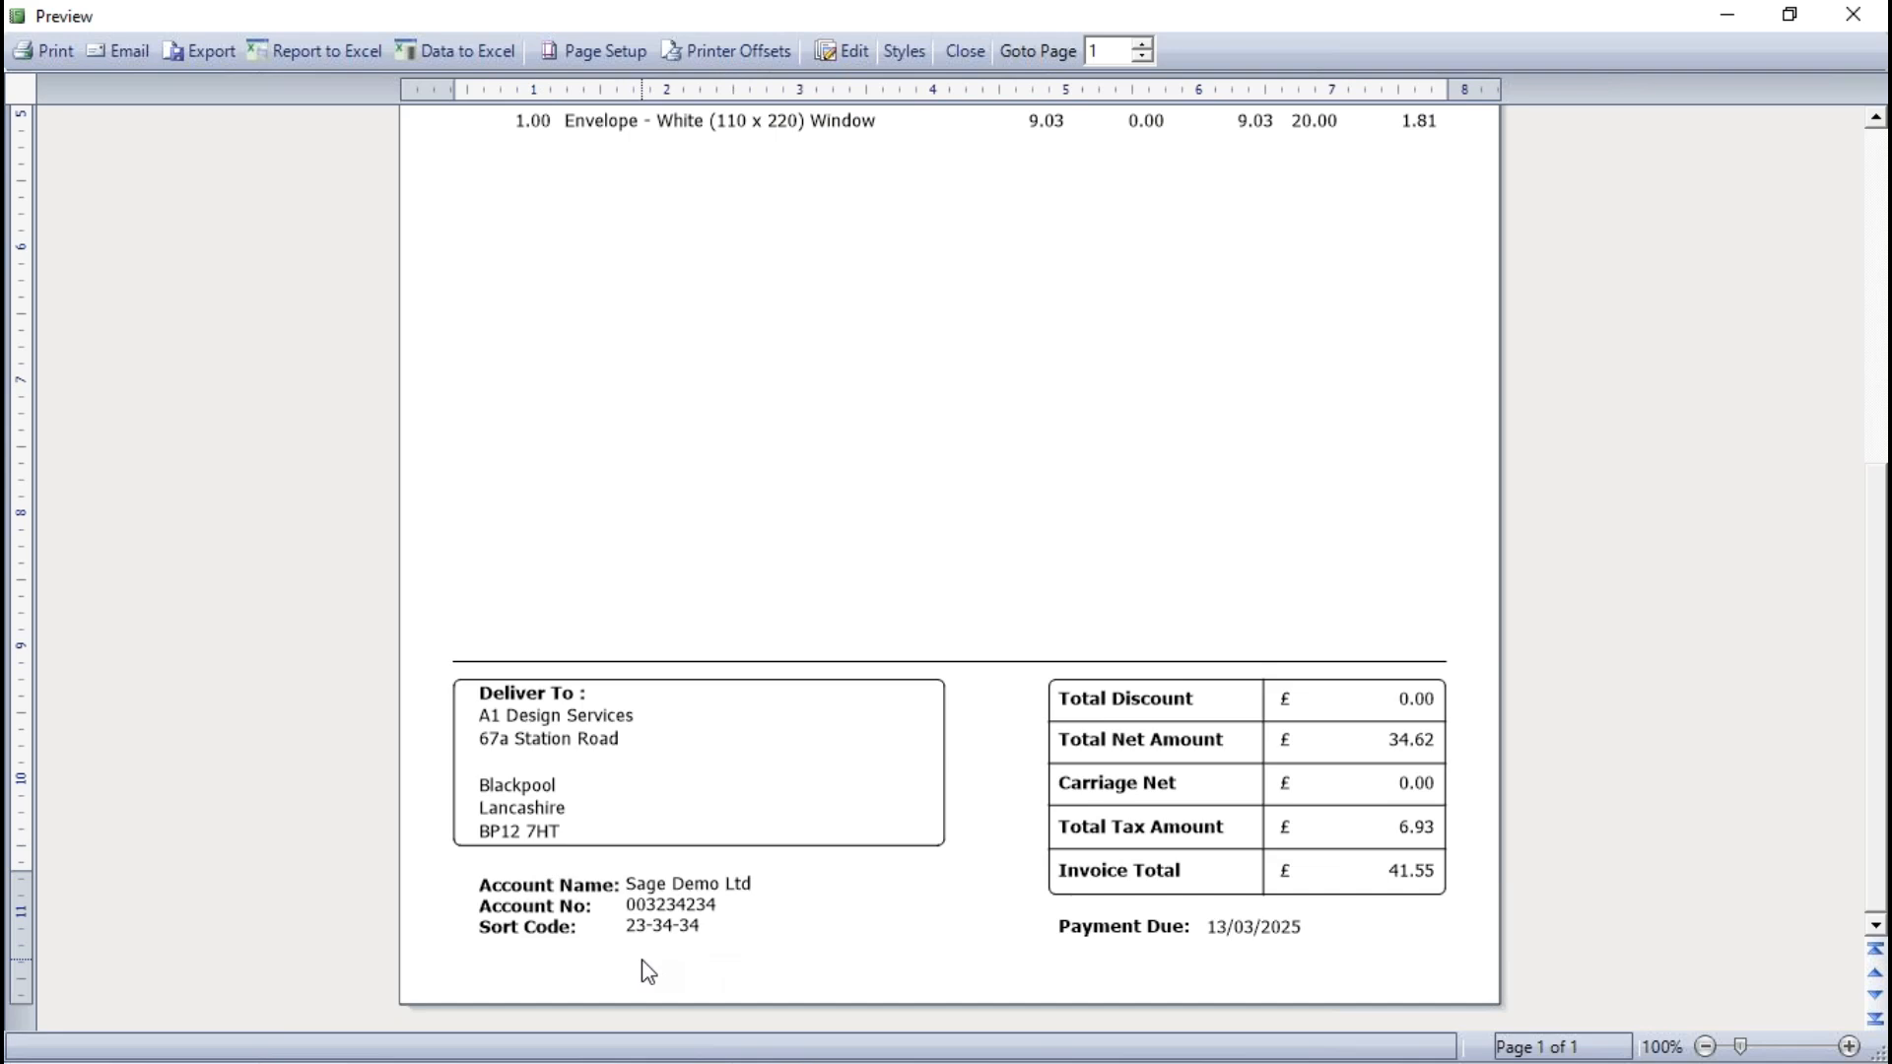
{"action": "left_click", "coordinate": [965, 50]}
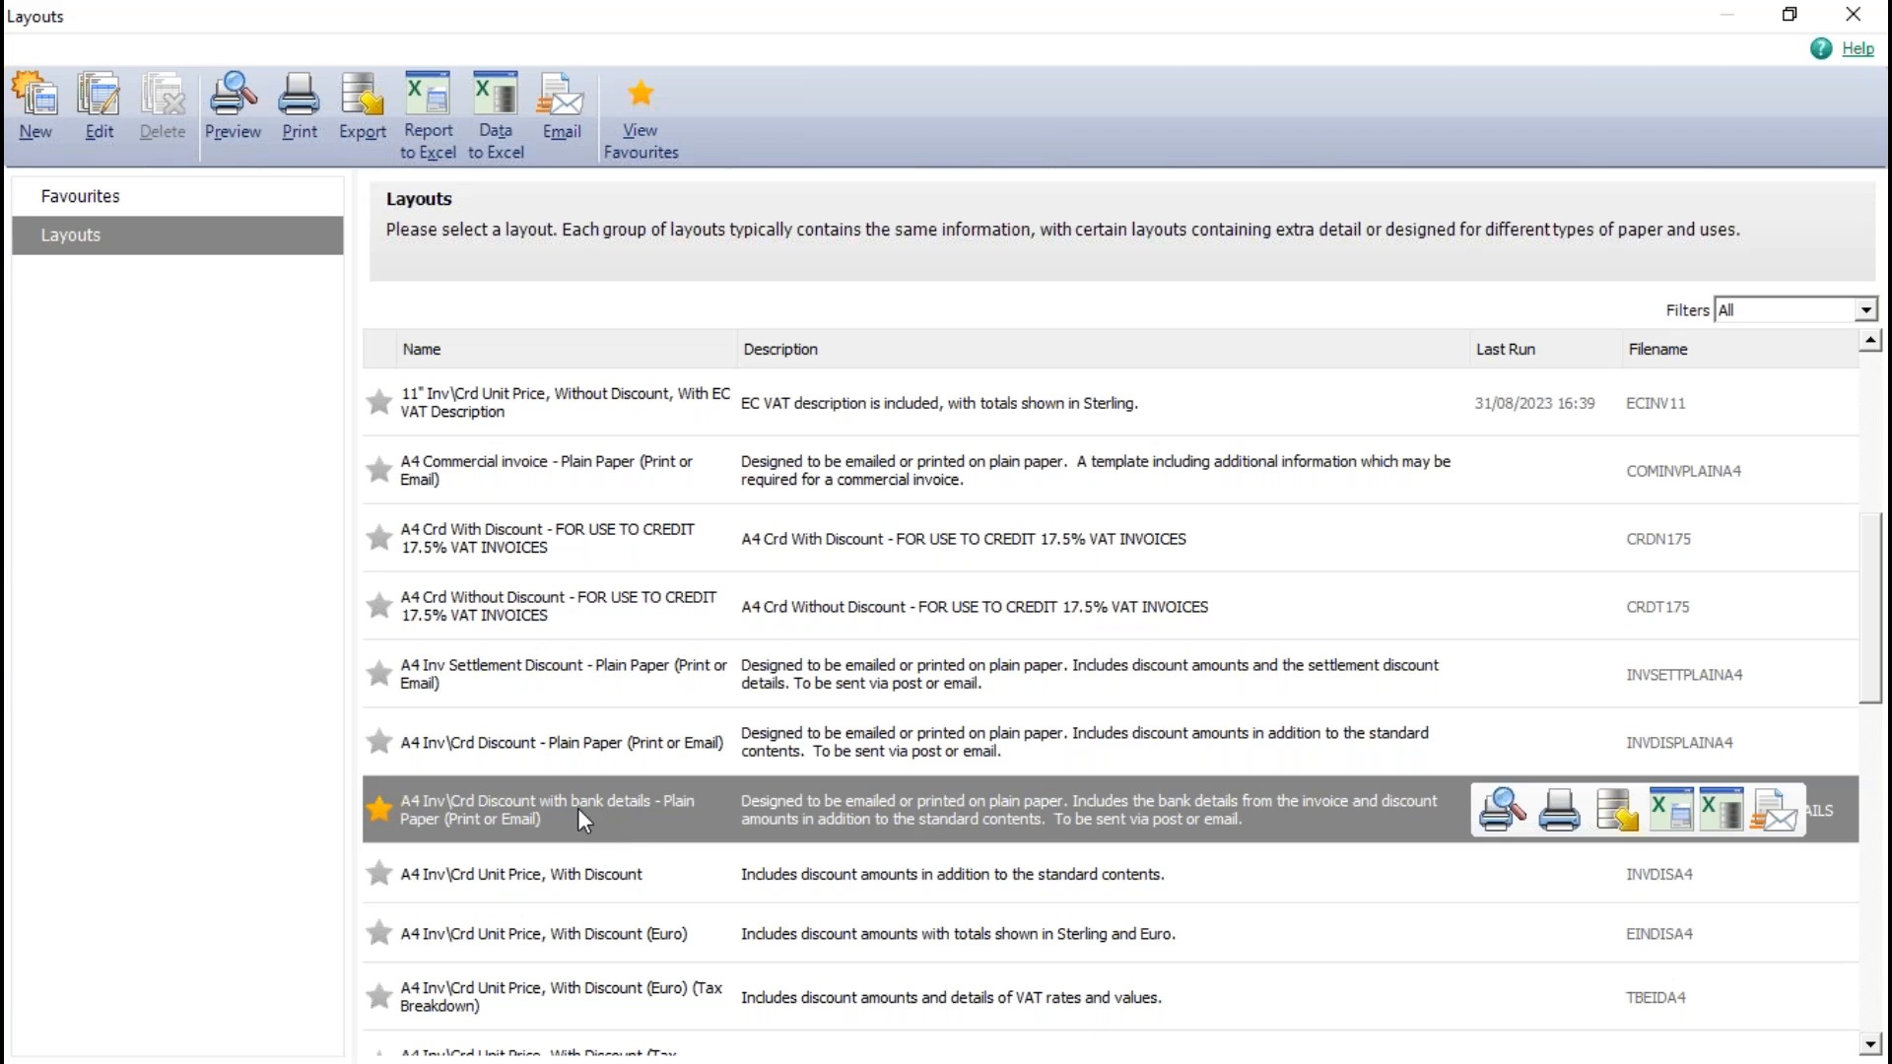
- Preview the invoice with the "A4 Inv\Crd Discount - Plain Paper (Print or Email)" layout, check its footer and close the preview
{"action": "left_click", "coordinate": [542, 743]}
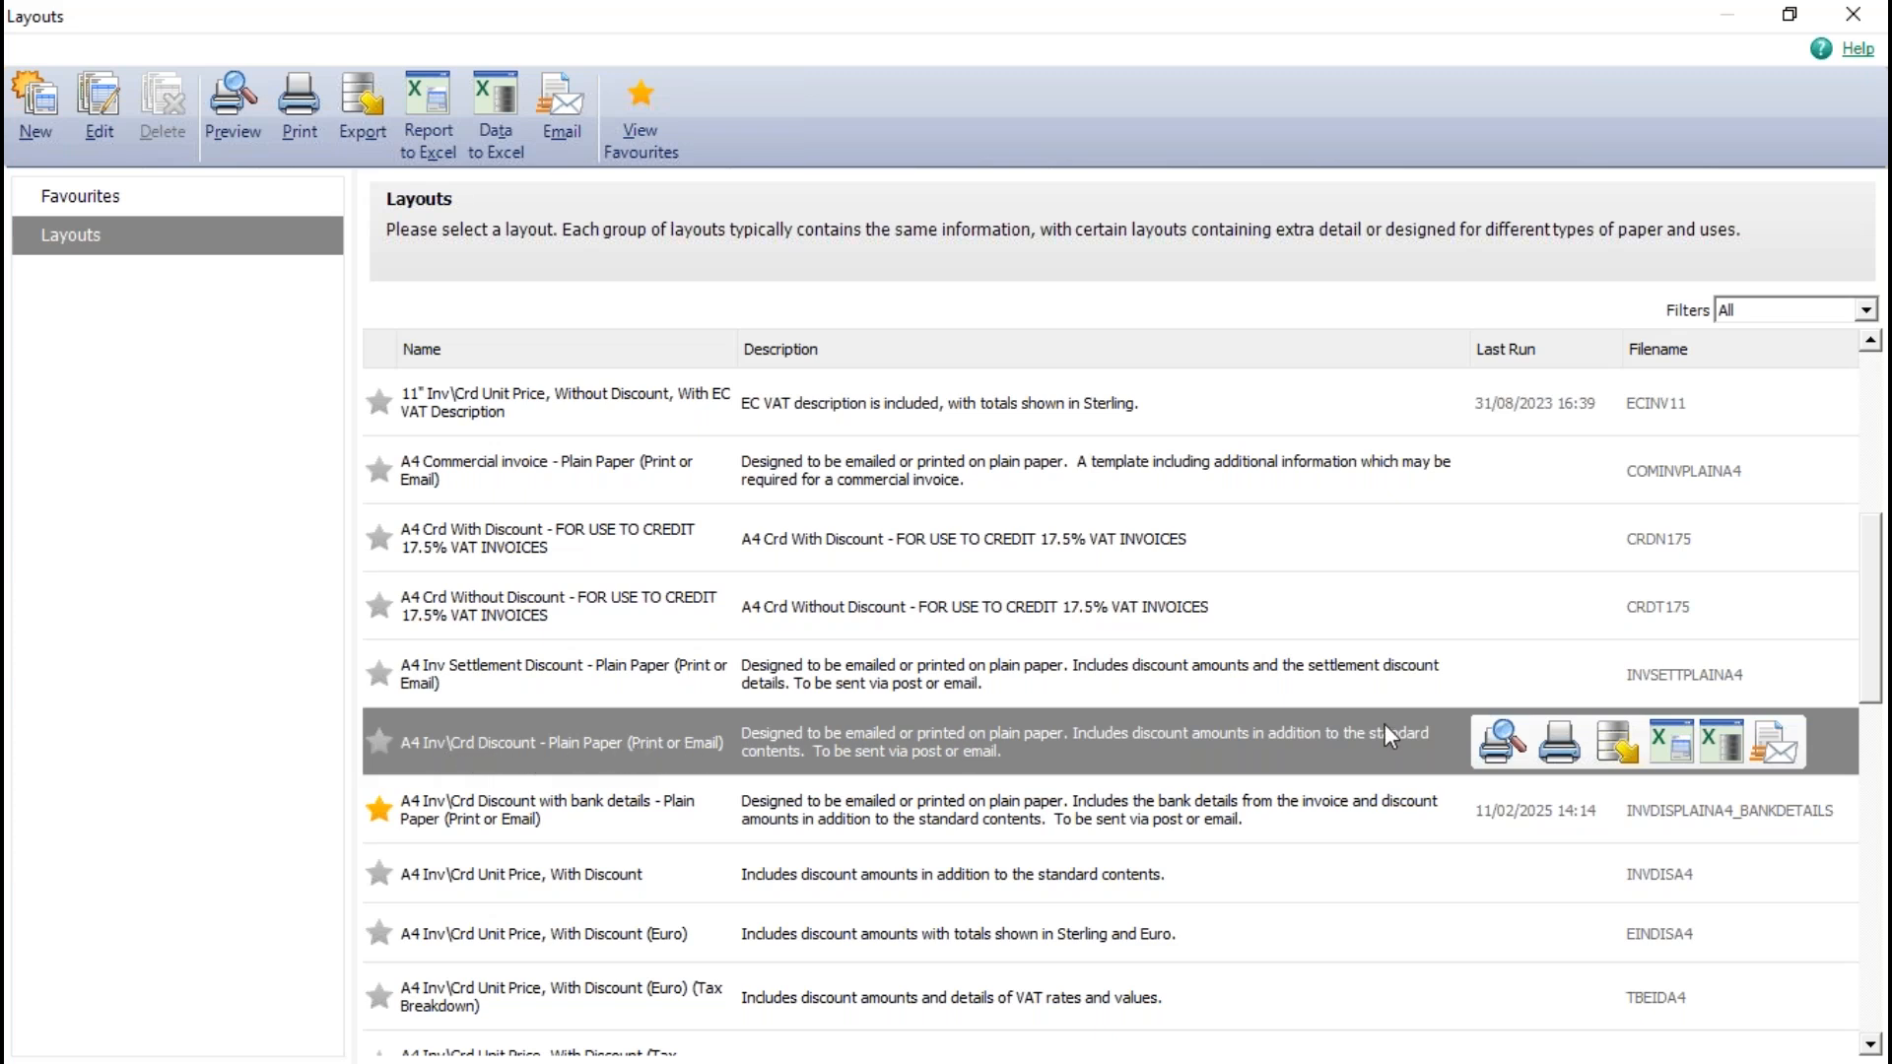
{"action": "left_click", "coordinate": [1502, 741]}
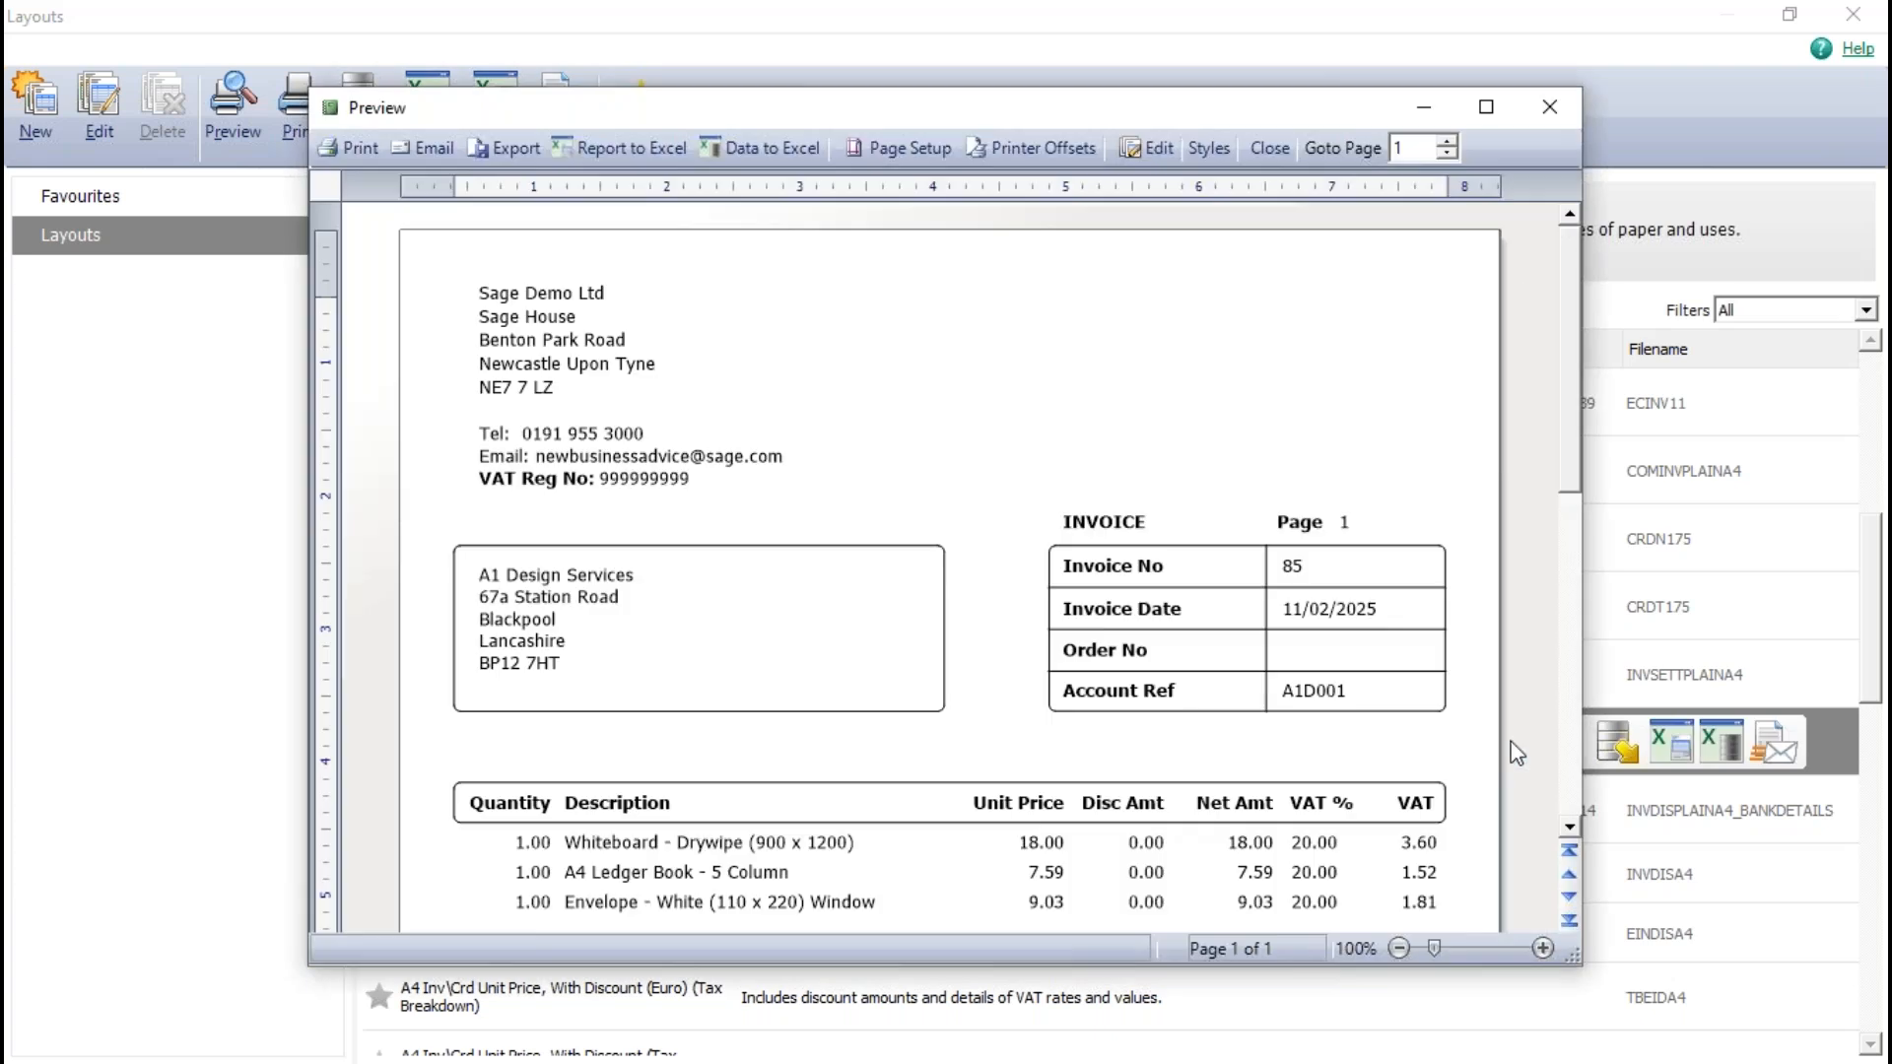
{"action": "left_click", "coordinate": [1488, 108]}
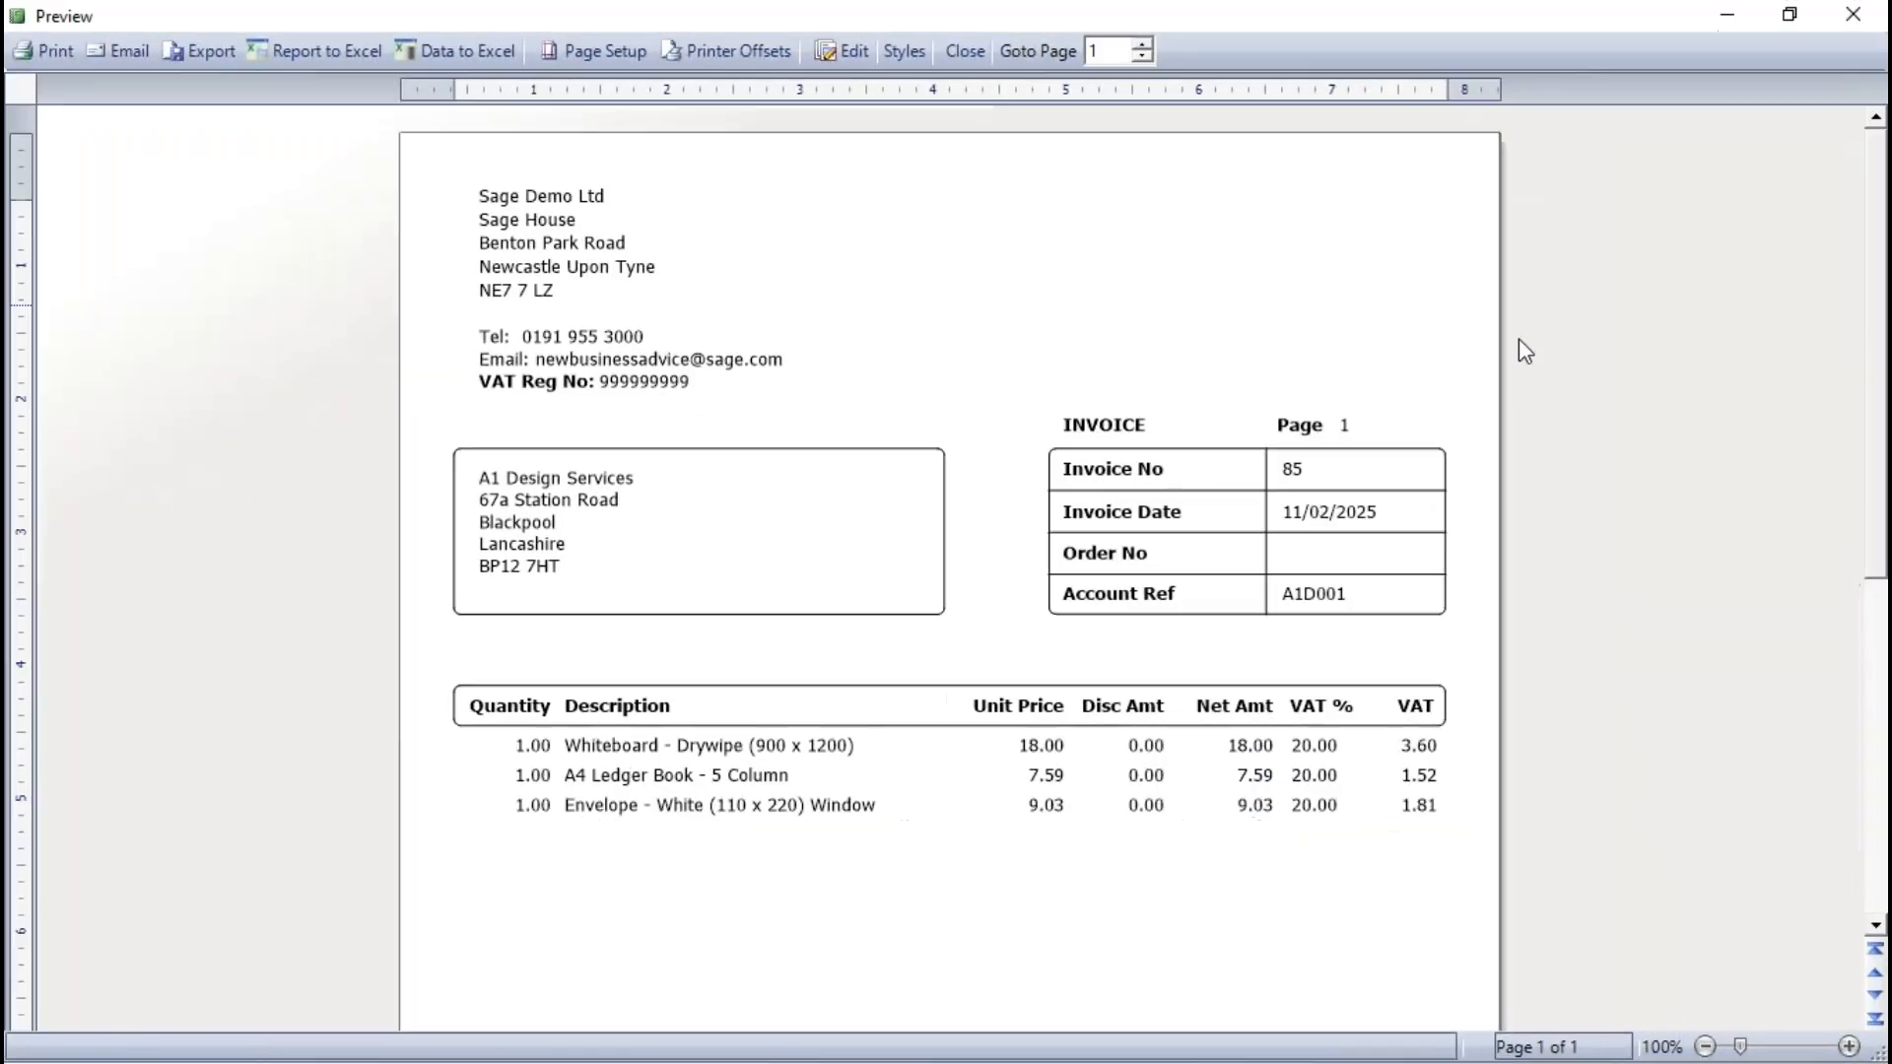
{"action": "scroll", "coordinate": [1266, 726], "scroll_direction": "down", "scroll_amount": 6}
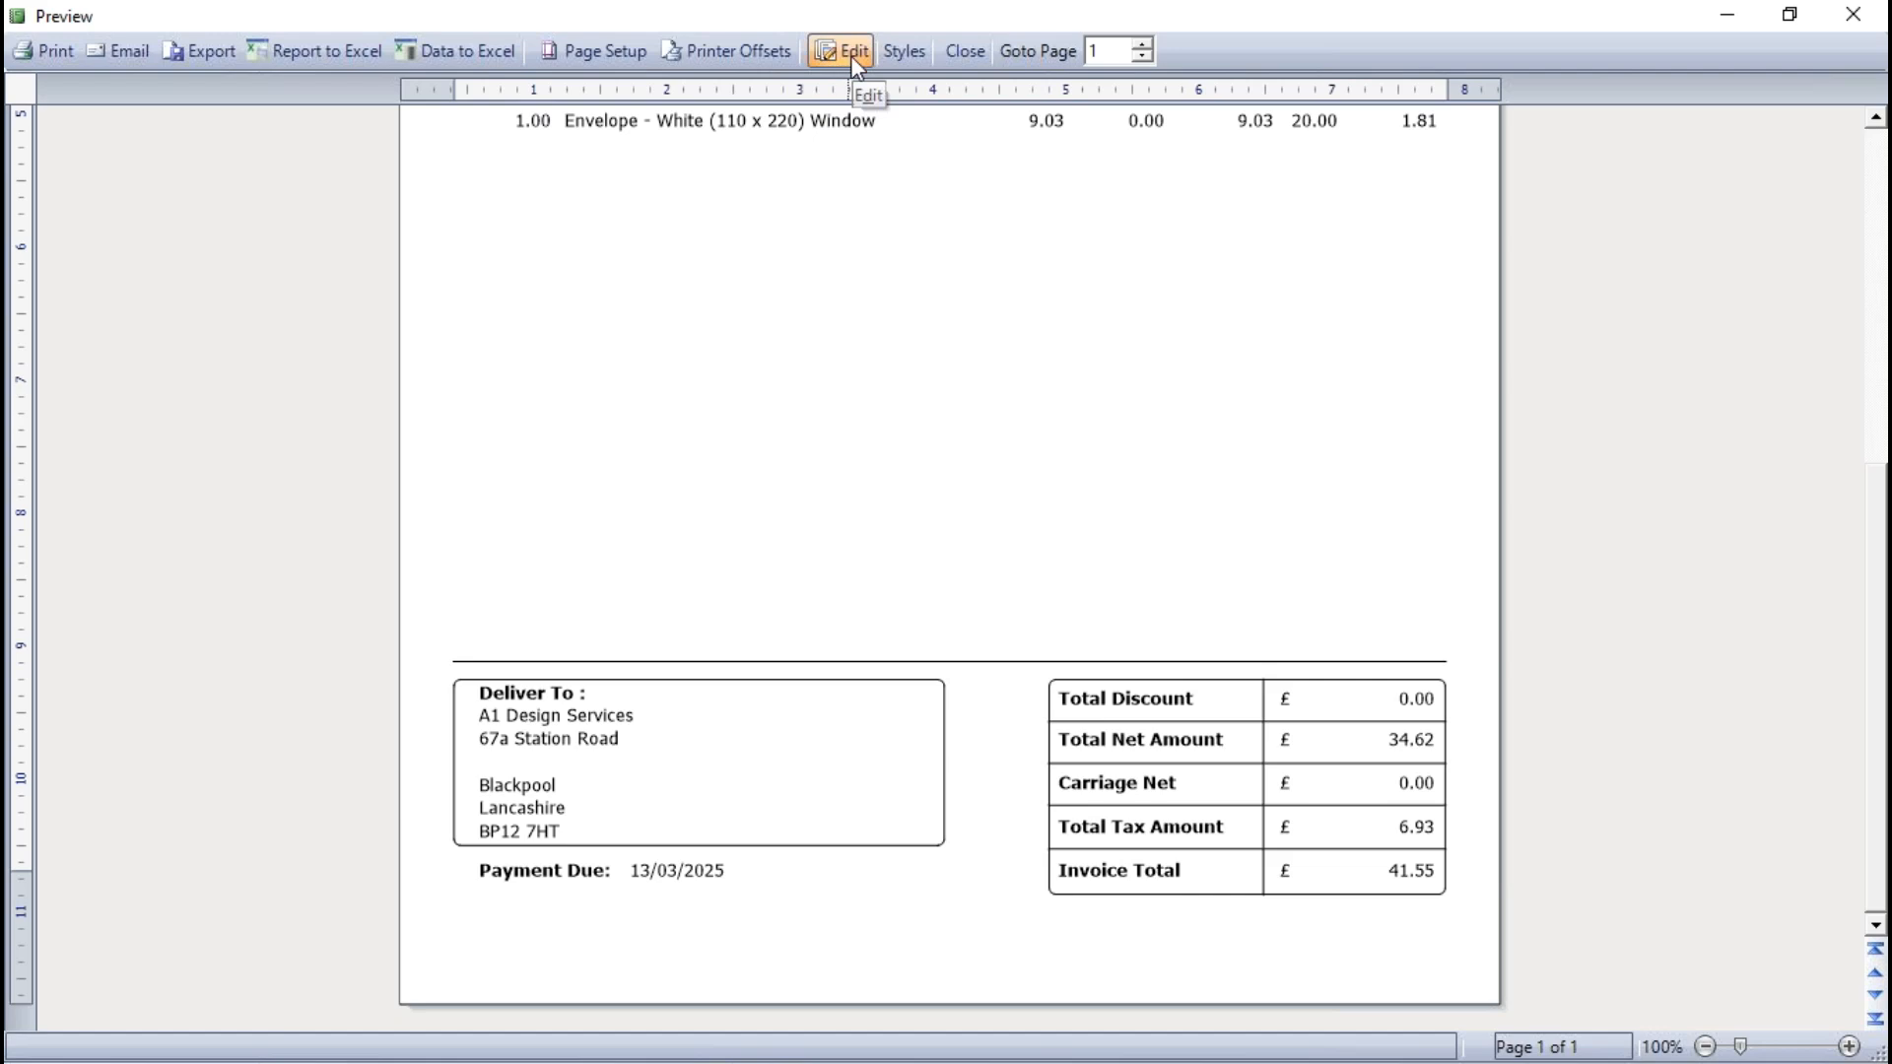
{"action": "left_click", "coordinate": [967, 50]}
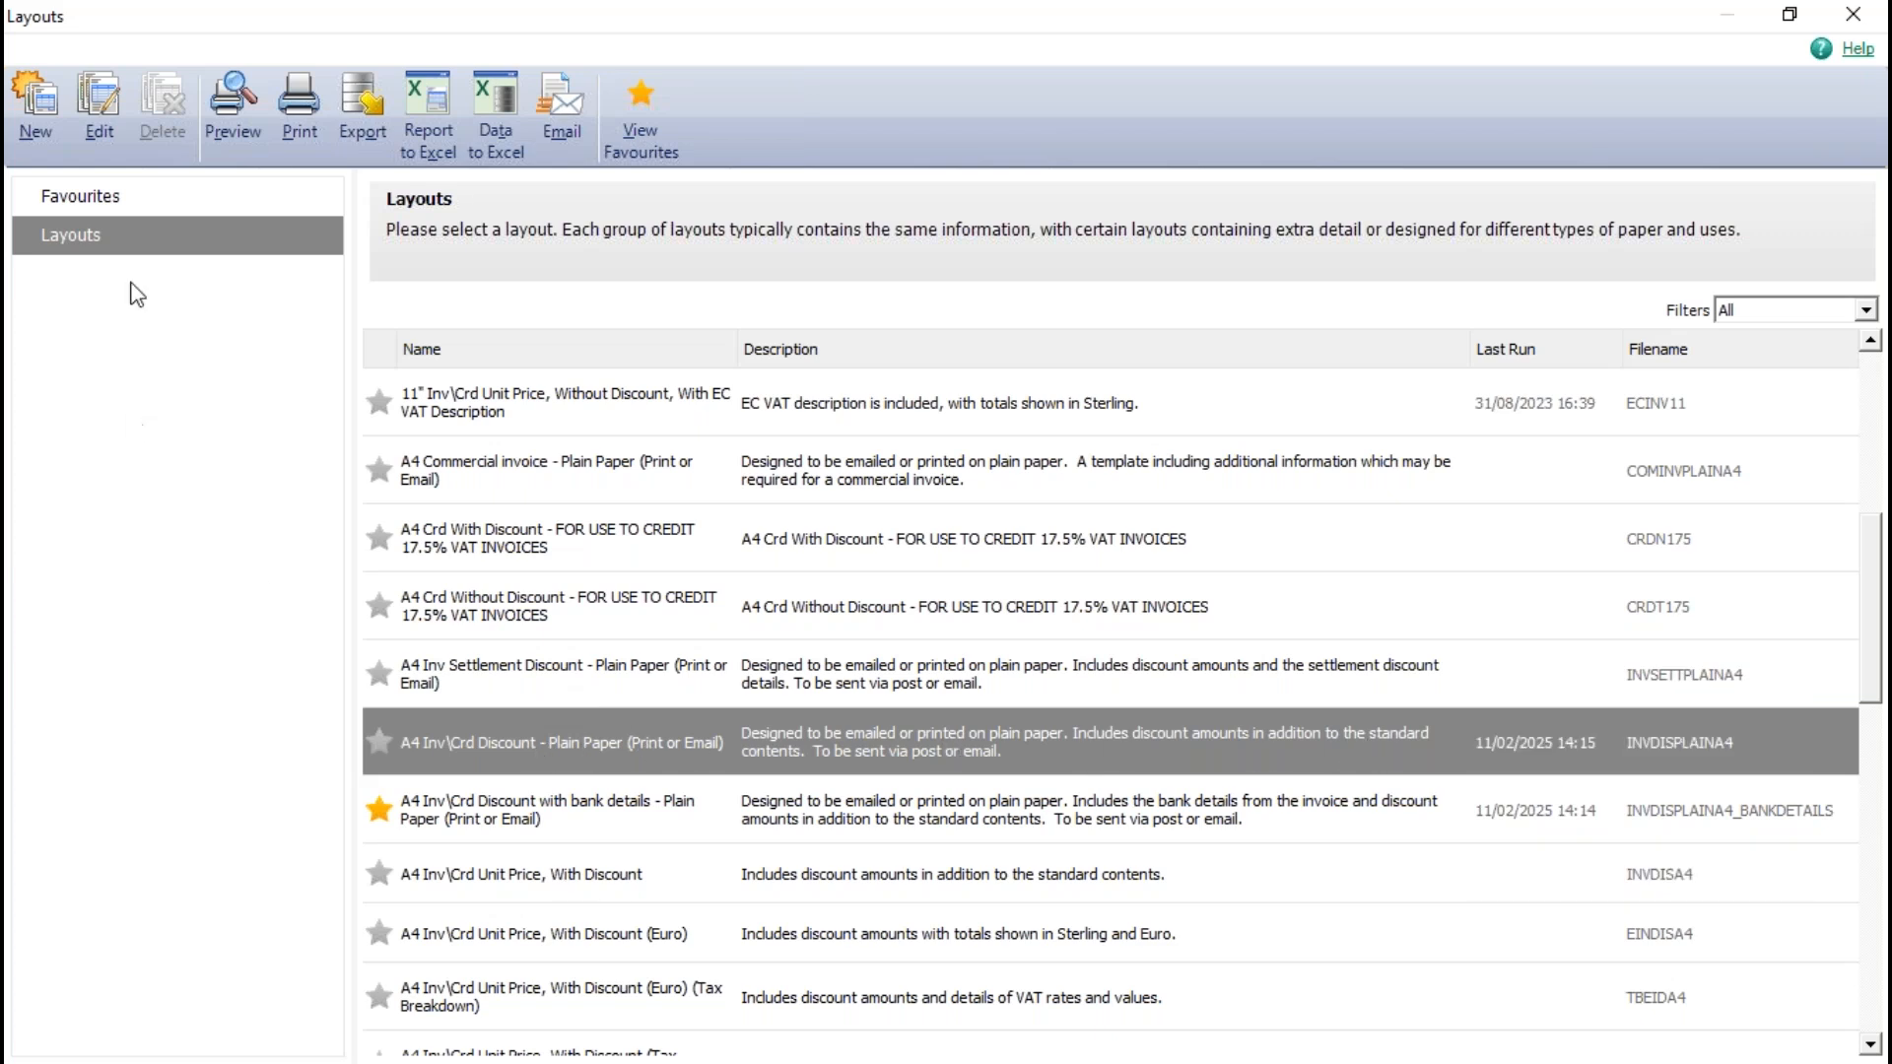
- Open the "A4 Inv\Crd Discount - Plain Paper (Print or Email)" layout for editing at its final INVOICE_NUMBER Footer section
{"action": "left_click", "coordinate": [109, 102]}
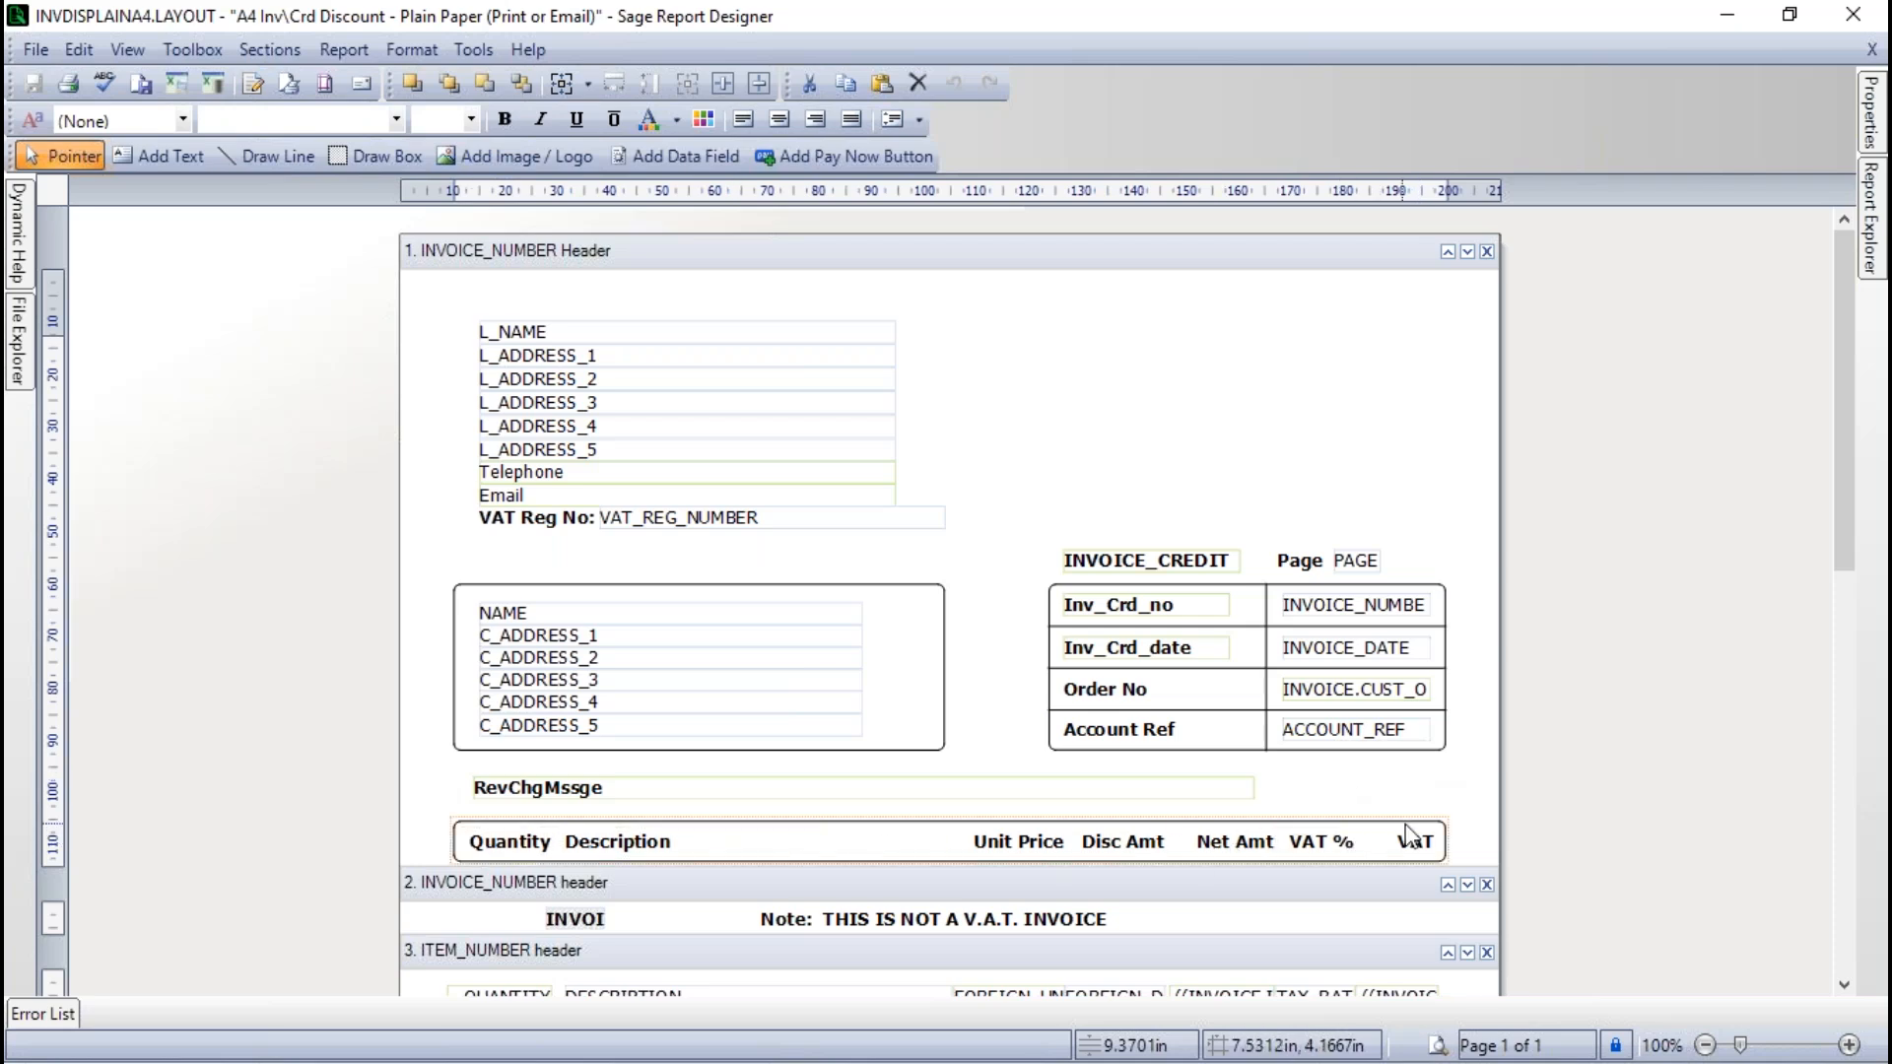
{"action": "left_click_drag", "start_coordinate": [1836, 457], "coordinate": [1839, 621]}
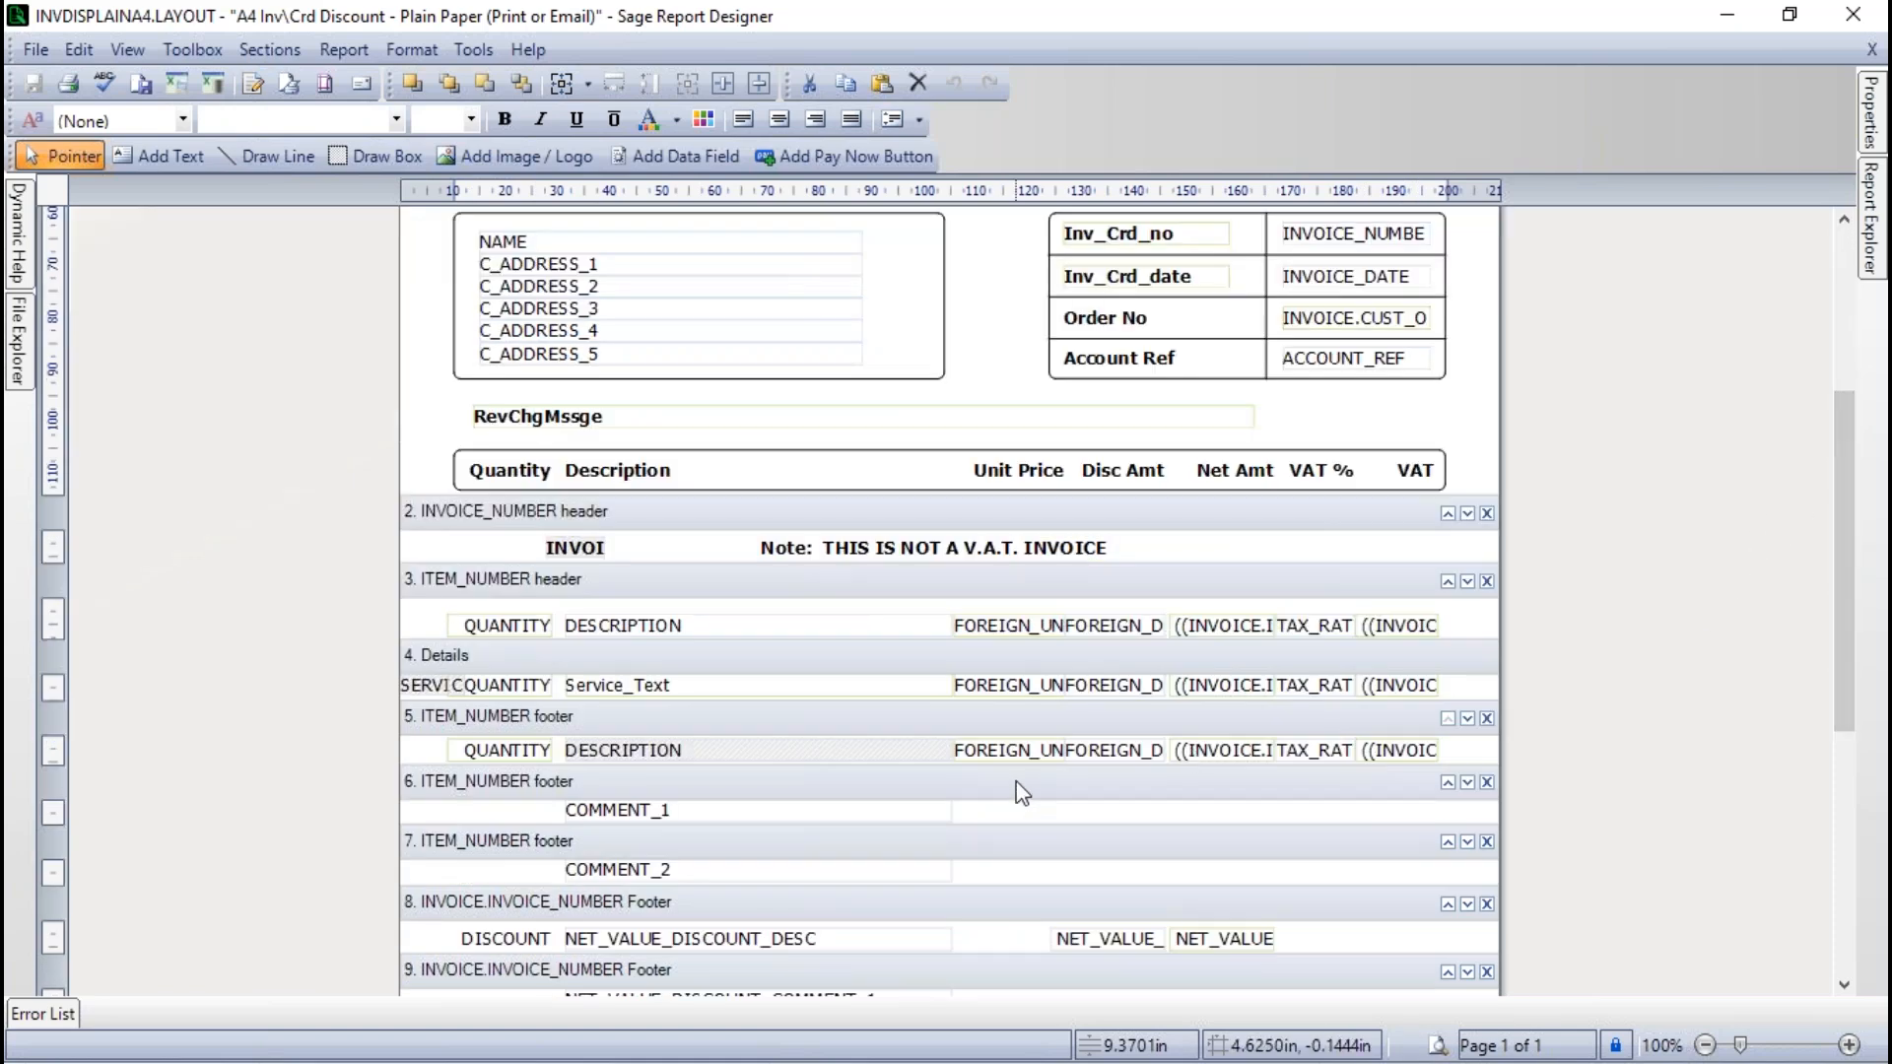
{"action": "scroll", "coordinate": [1015, 774], "scroll_direction": "down", "scroll_amount": 1}
{"action": "scroll", "coordinate": [984, 760], "scroll_direction": "down", "scroll_amount": 2}
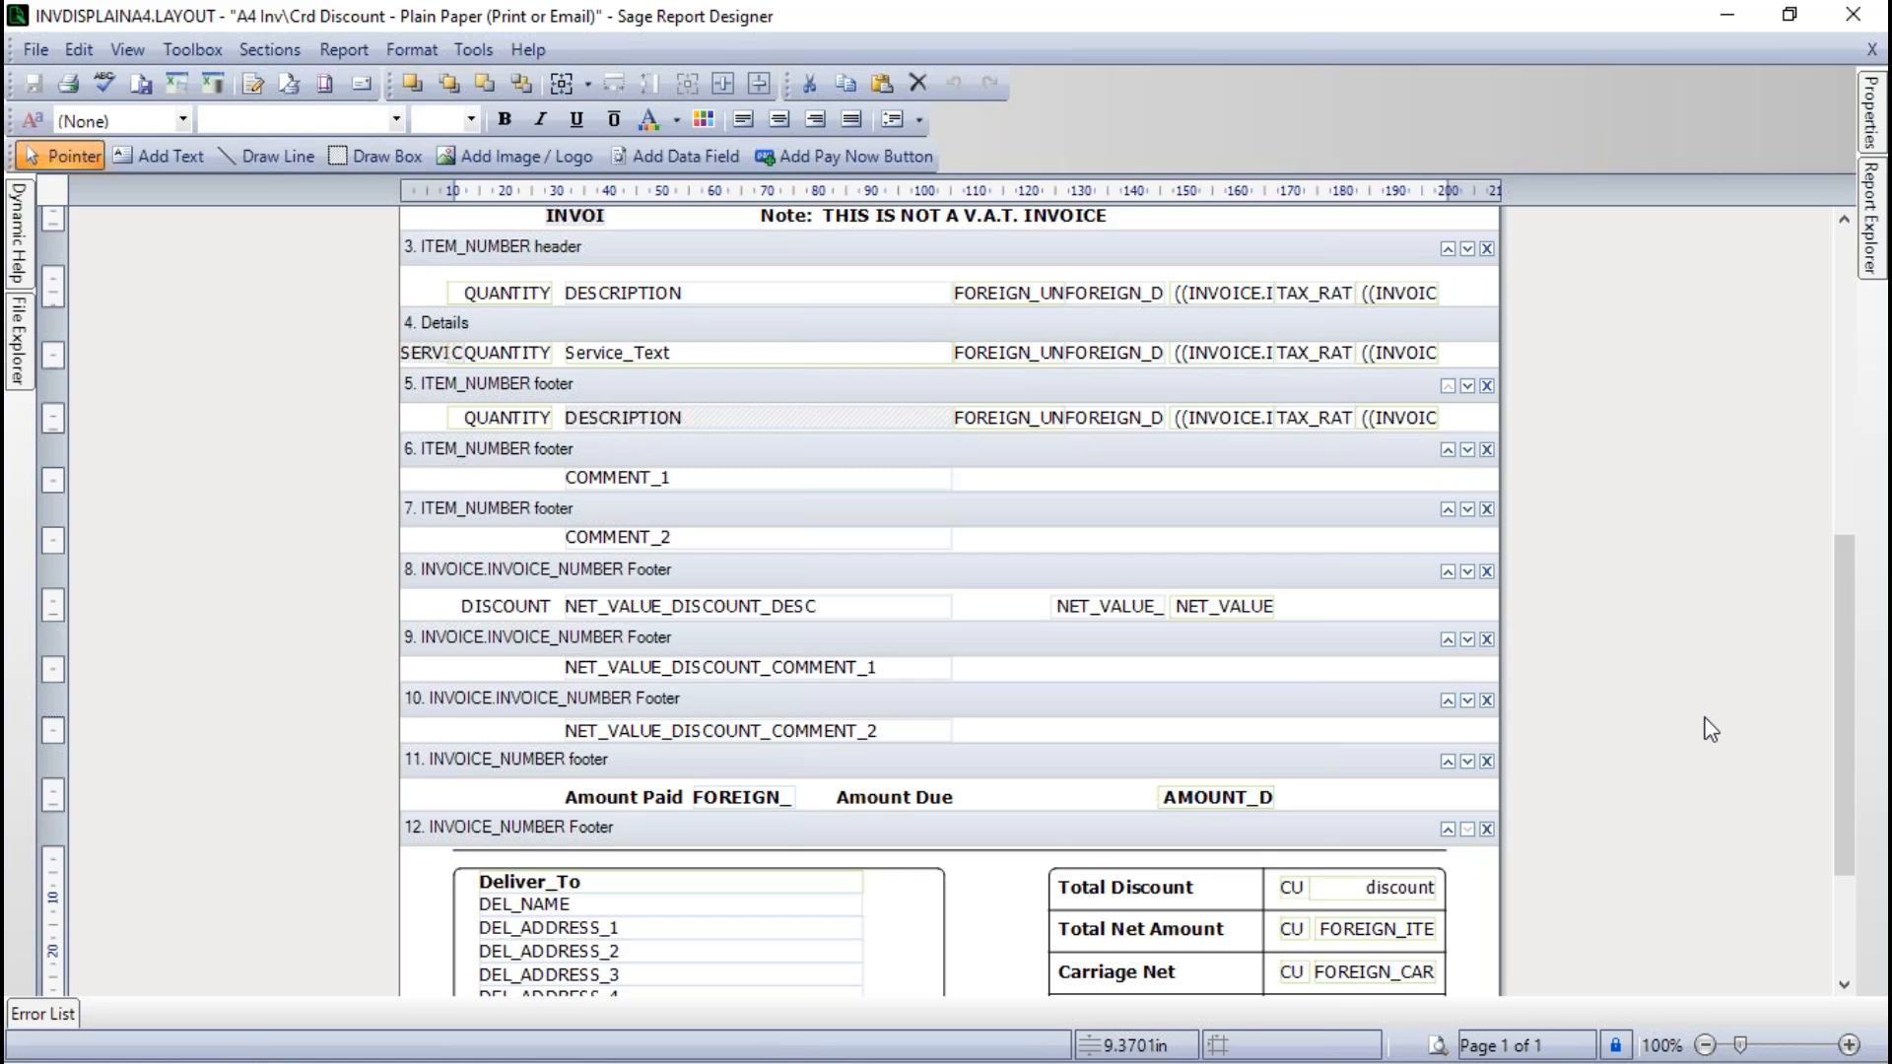
{"action": "left_click_drag", "start_coordinate": [1843, 695], "coordinate": [1856, 828]}
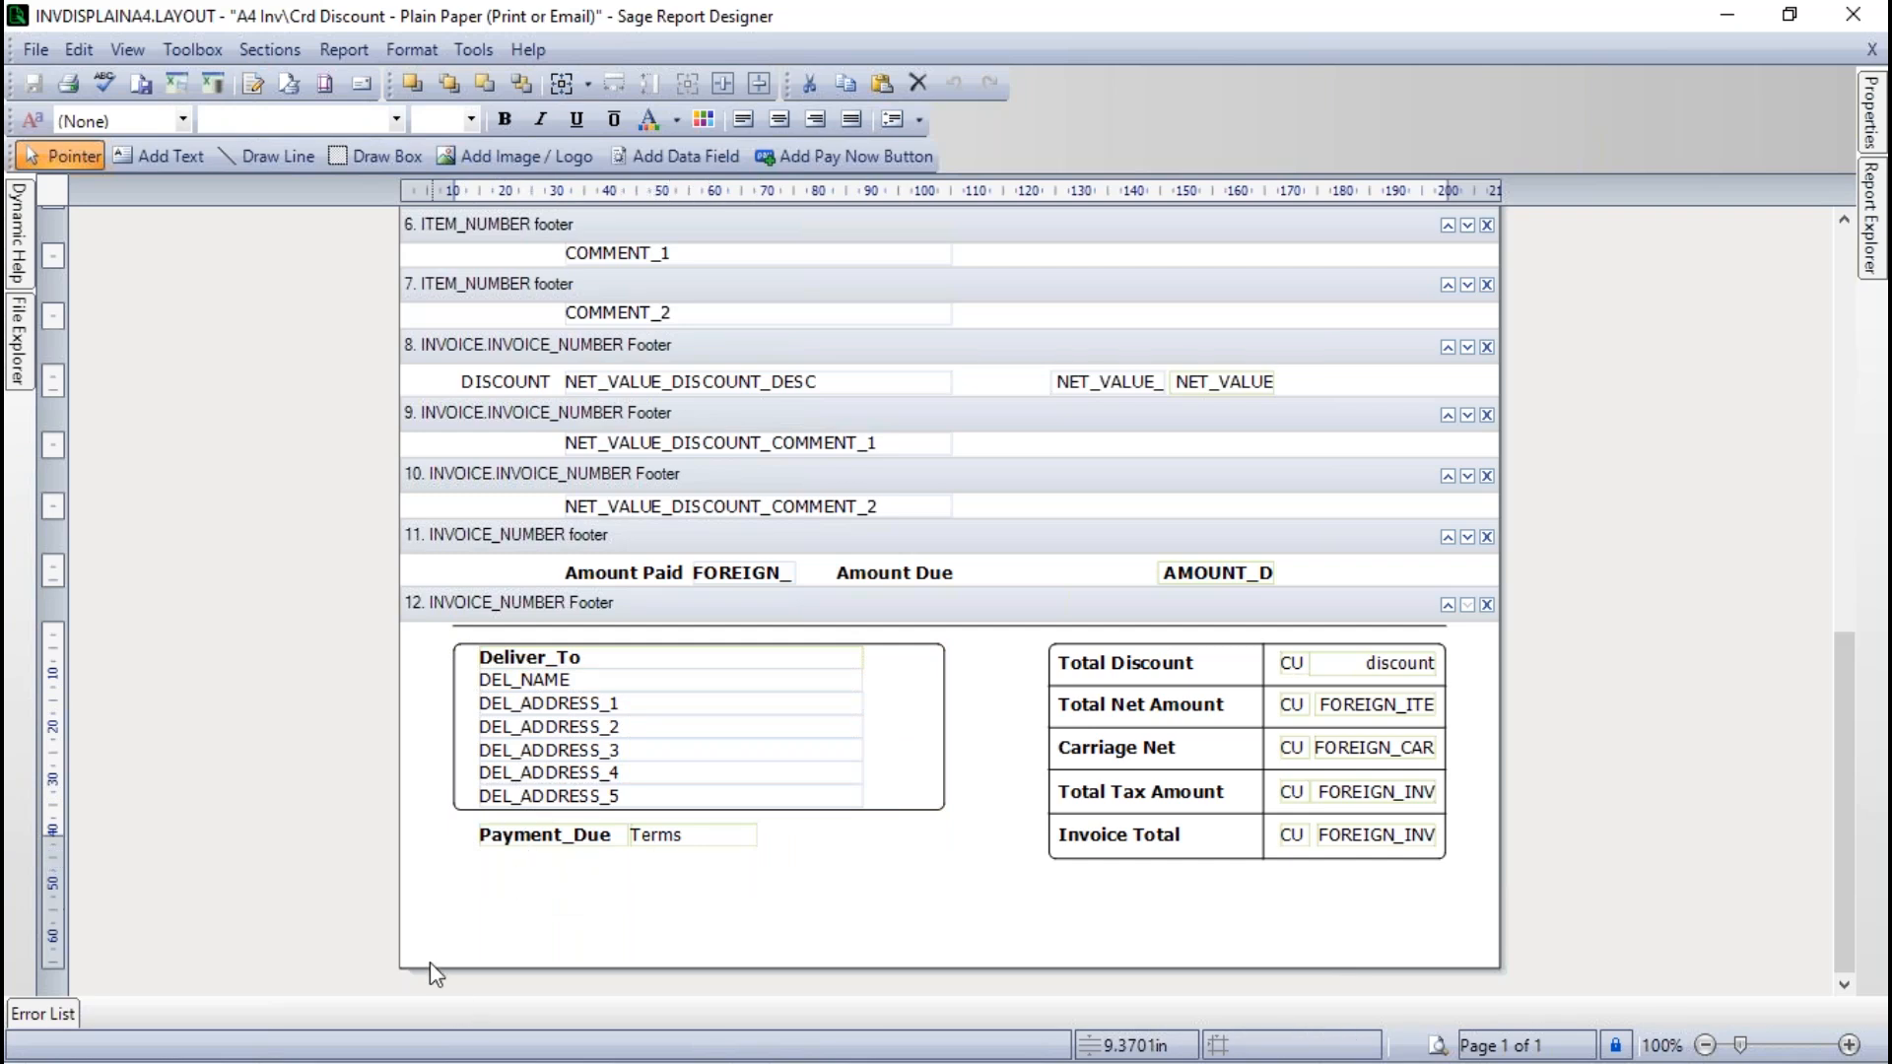
- Delete the Payment_Due and Terms fields below the delivery address box in the INVOICE_NUMBER Footer
{"action": "left_click_drag", "start_coordinate": [433, 821], "coordinate": [793, 880]}
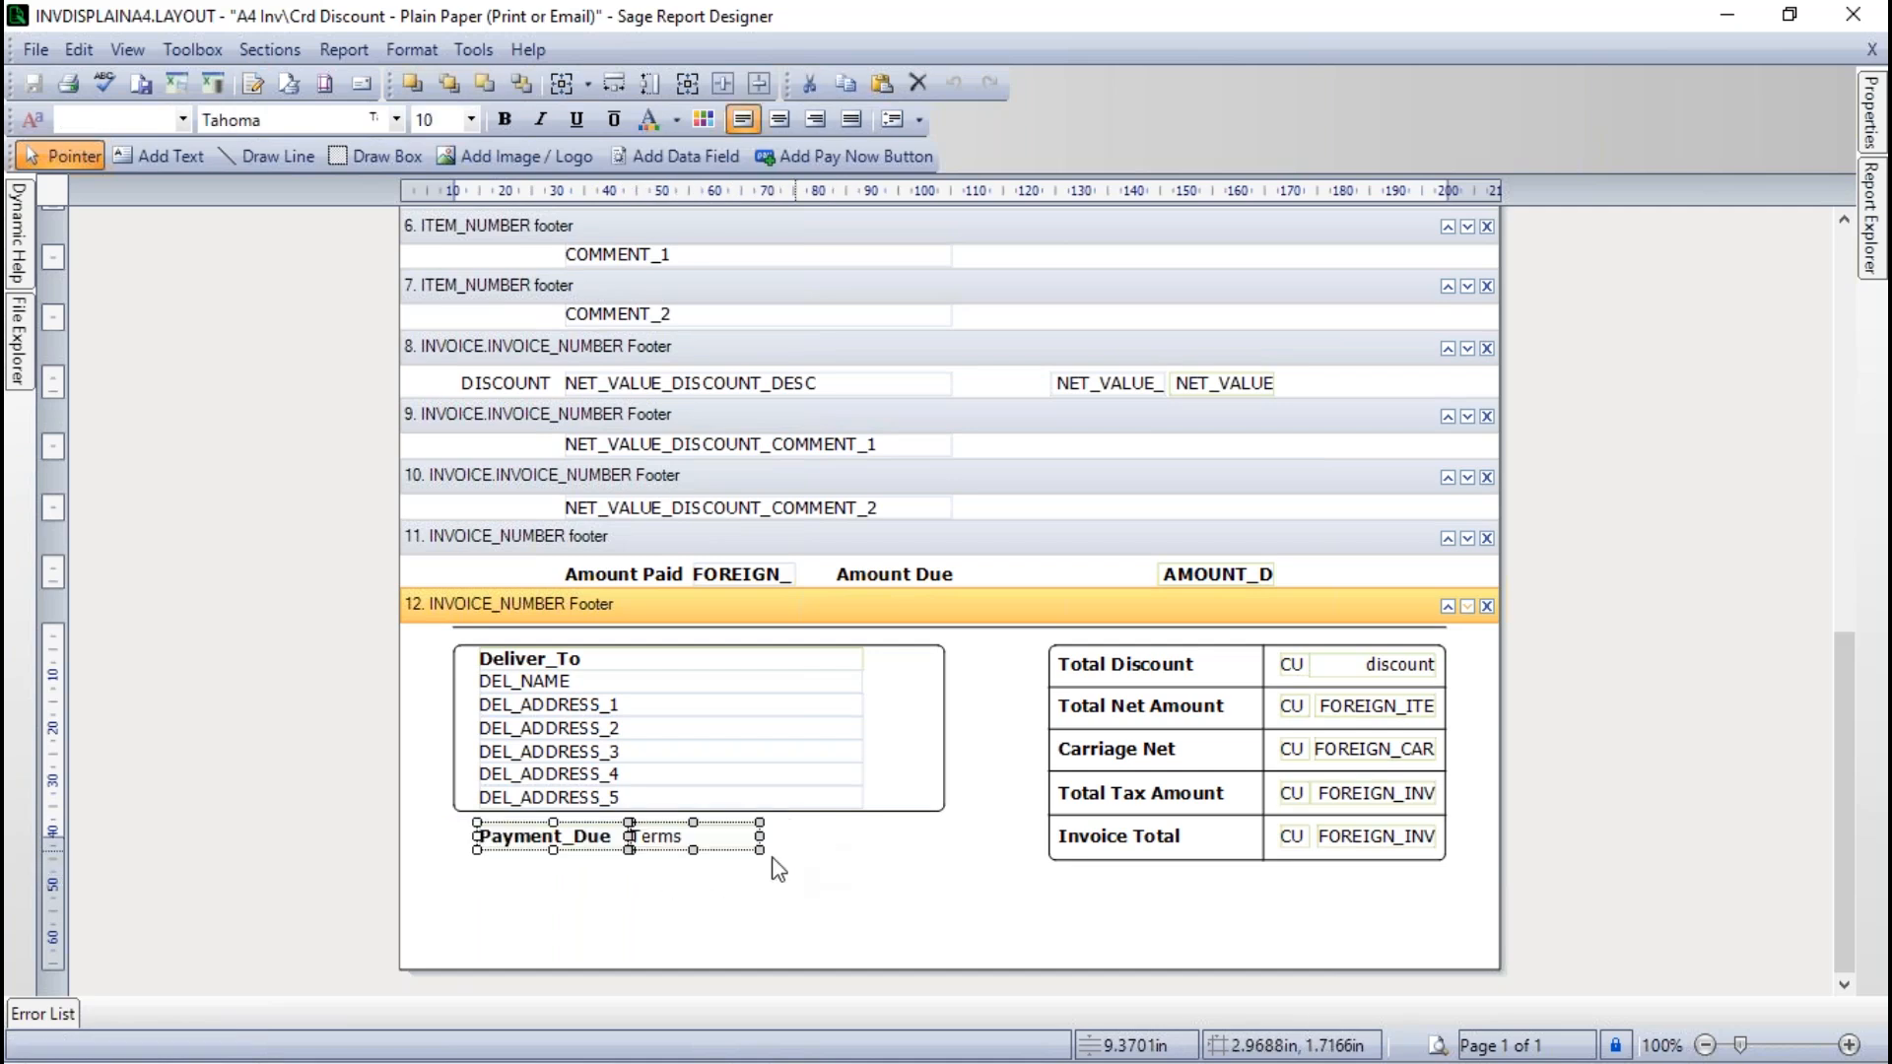
{"action": "left_click", "coordinate": [744, 902]}
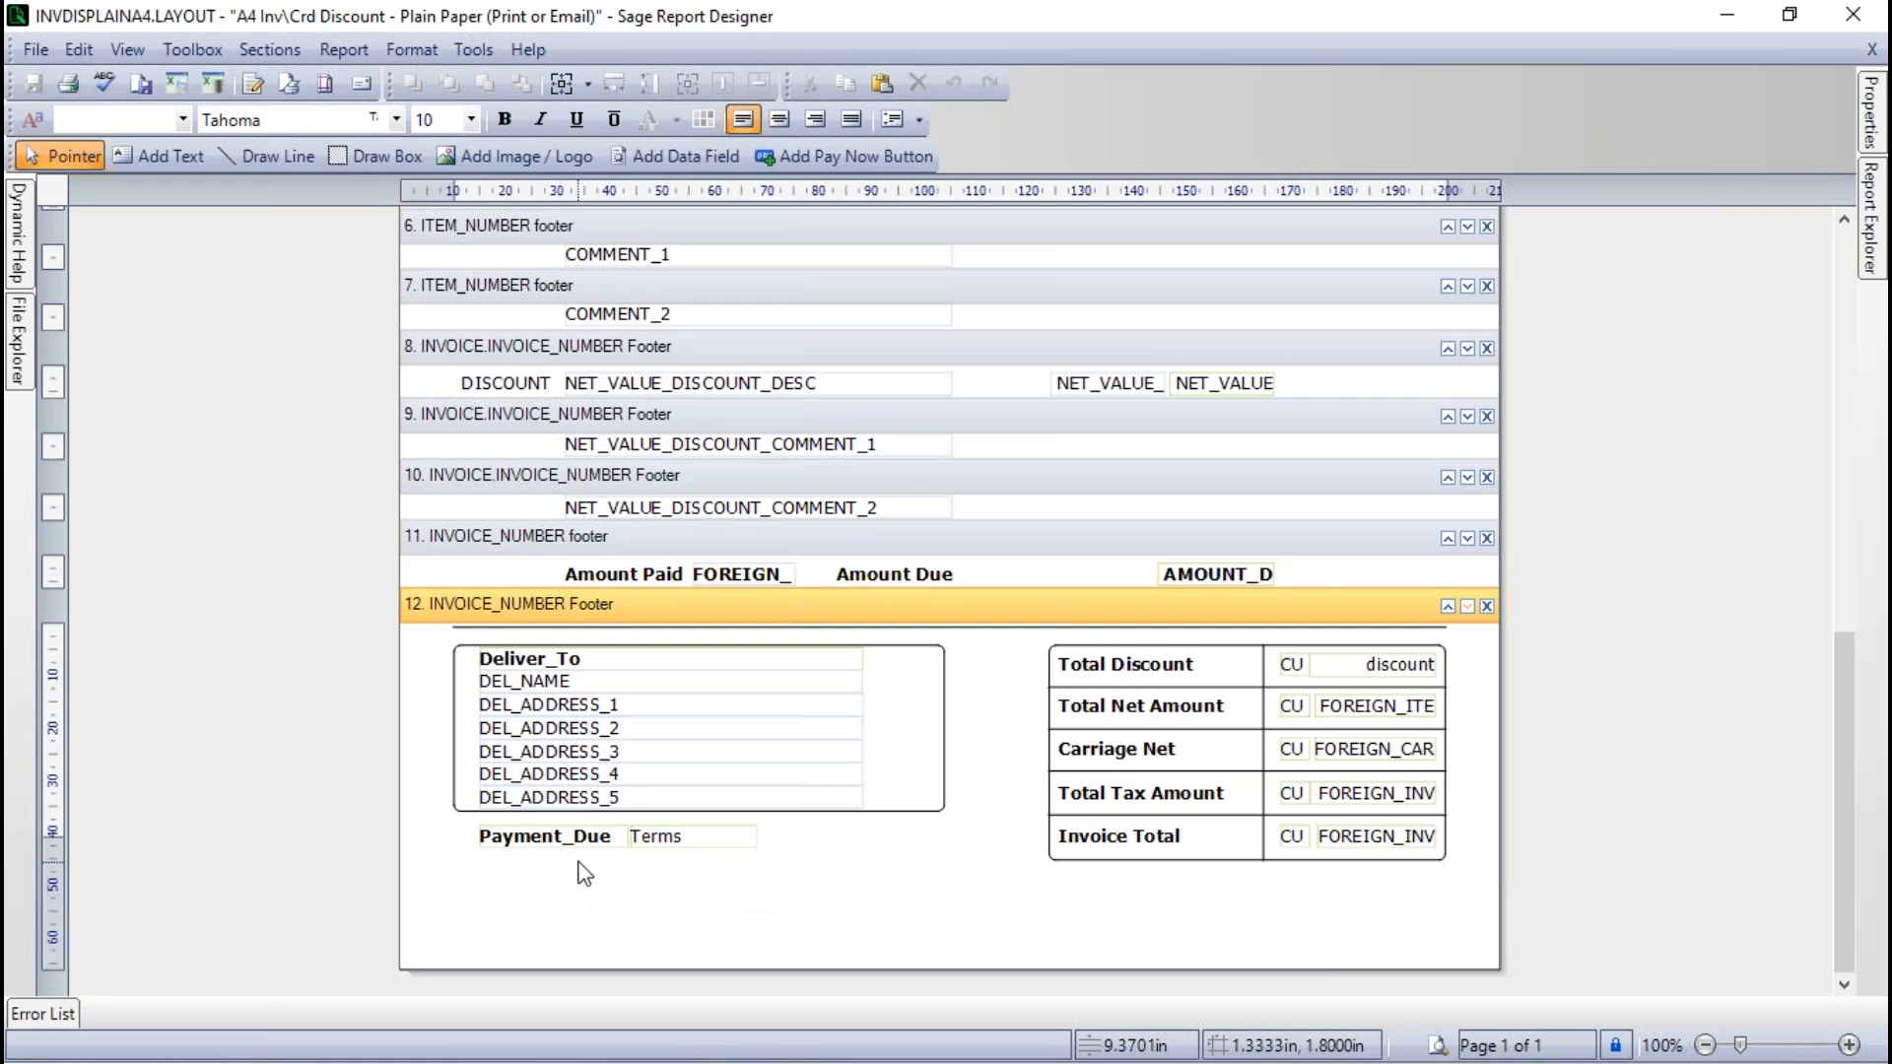
{"action": "left_click", "coordinate": [553, 845]}
{"action": "key", "text": "Delete"}
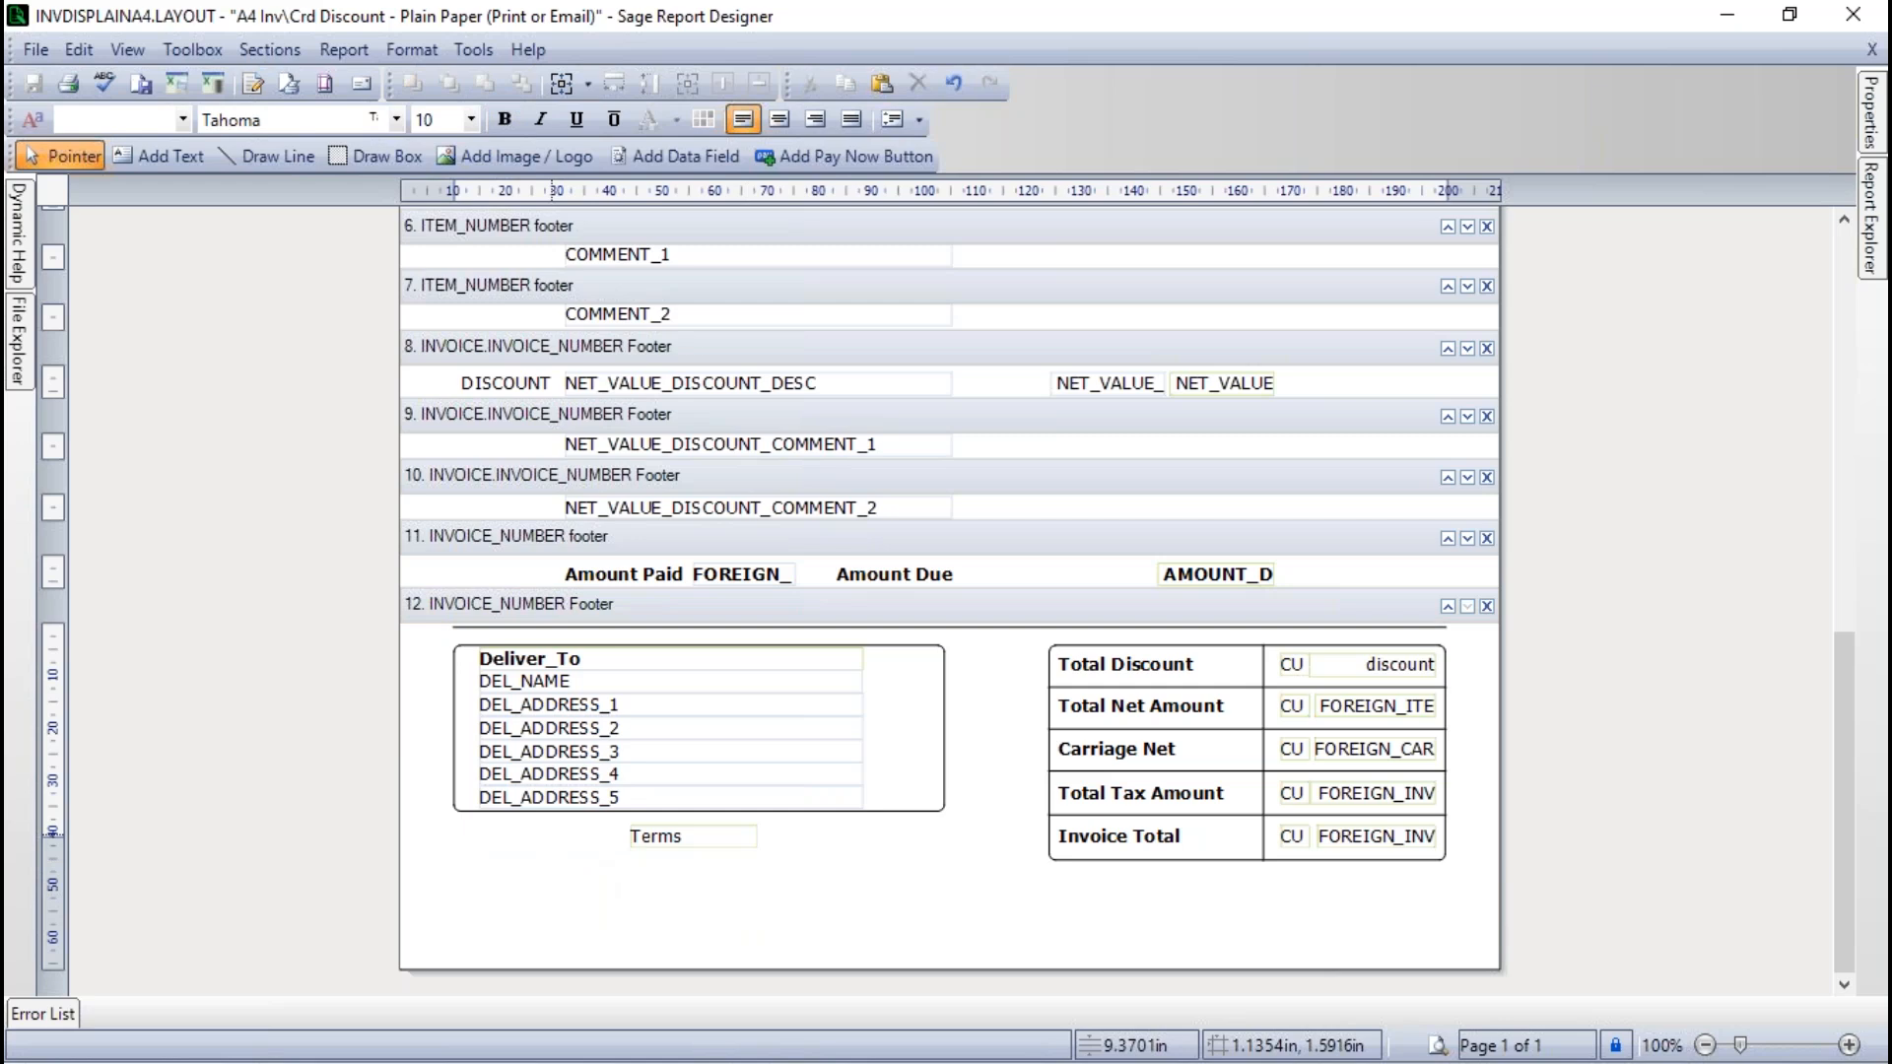
{"action": "left_click", "coordinate": [630, 836]}
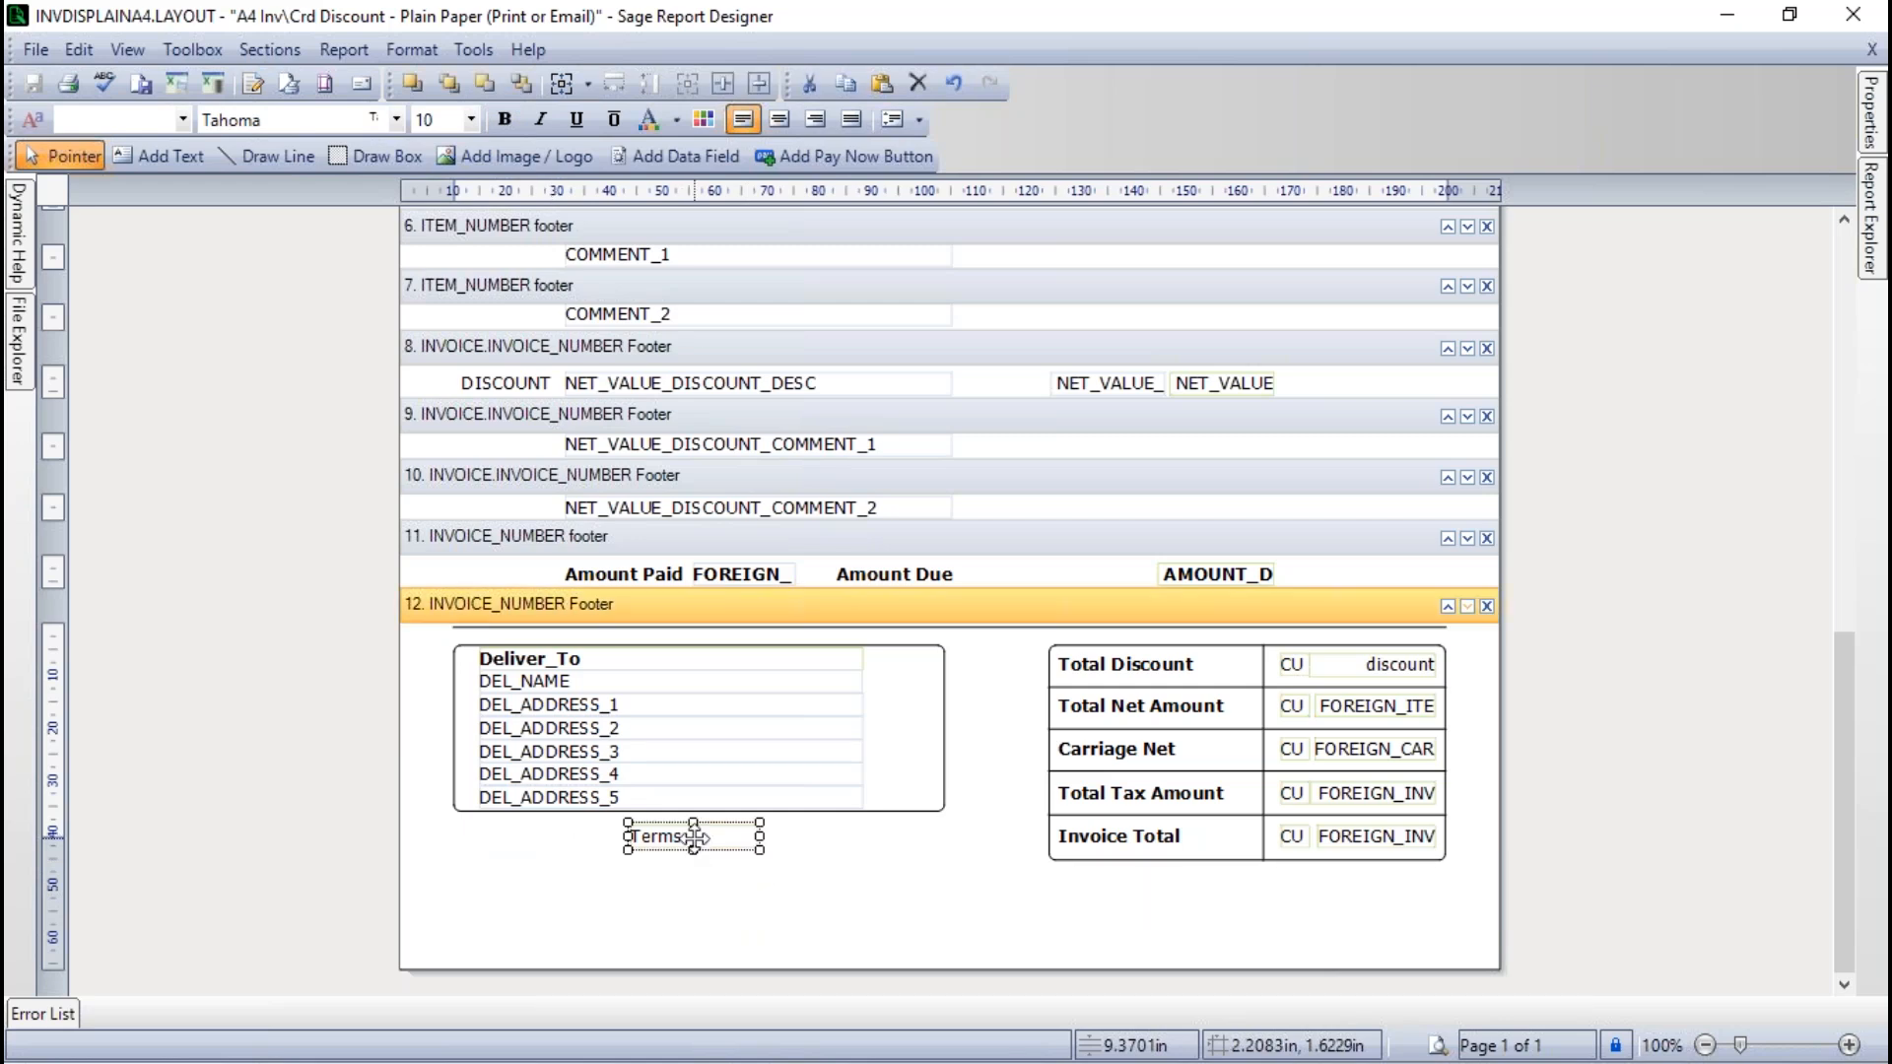
{"action": "left_click_drag", "start_coordinate": [699, 836], "coordinate": [1225, 905]}
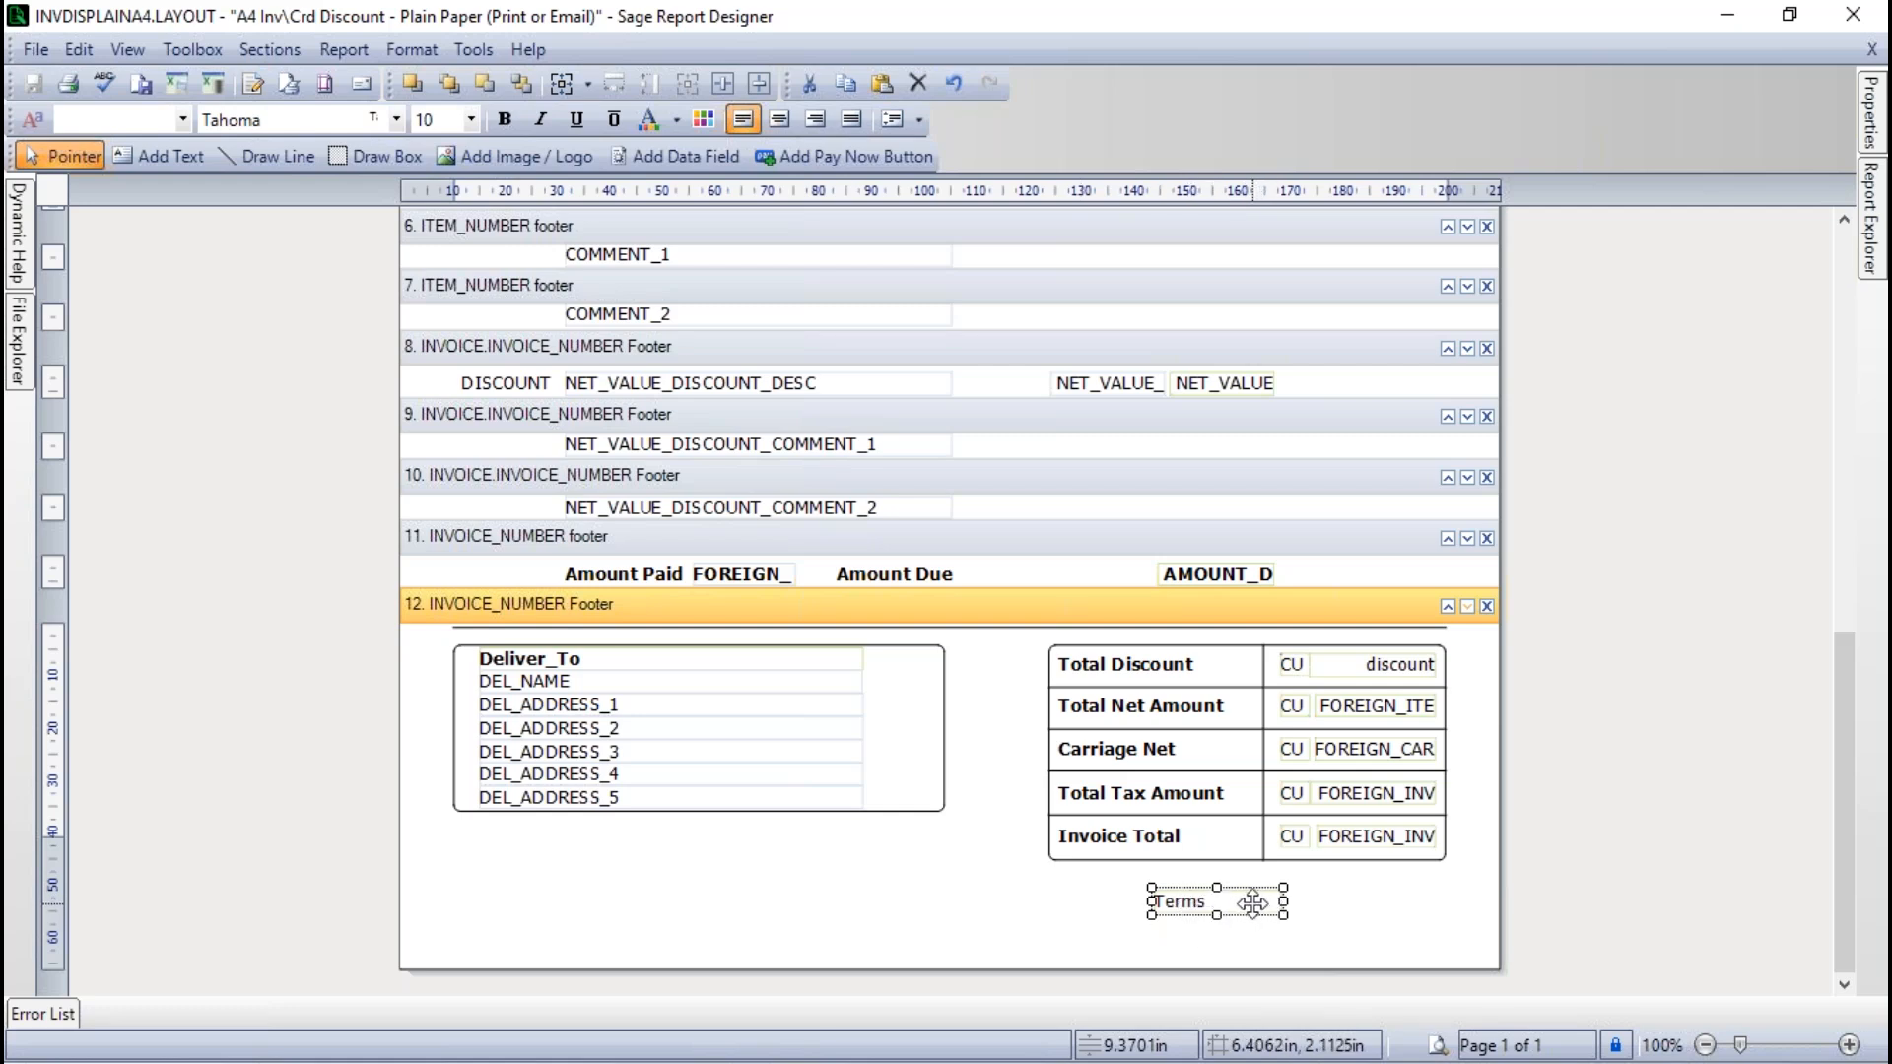
{"action": "key", "text": "Delete"}
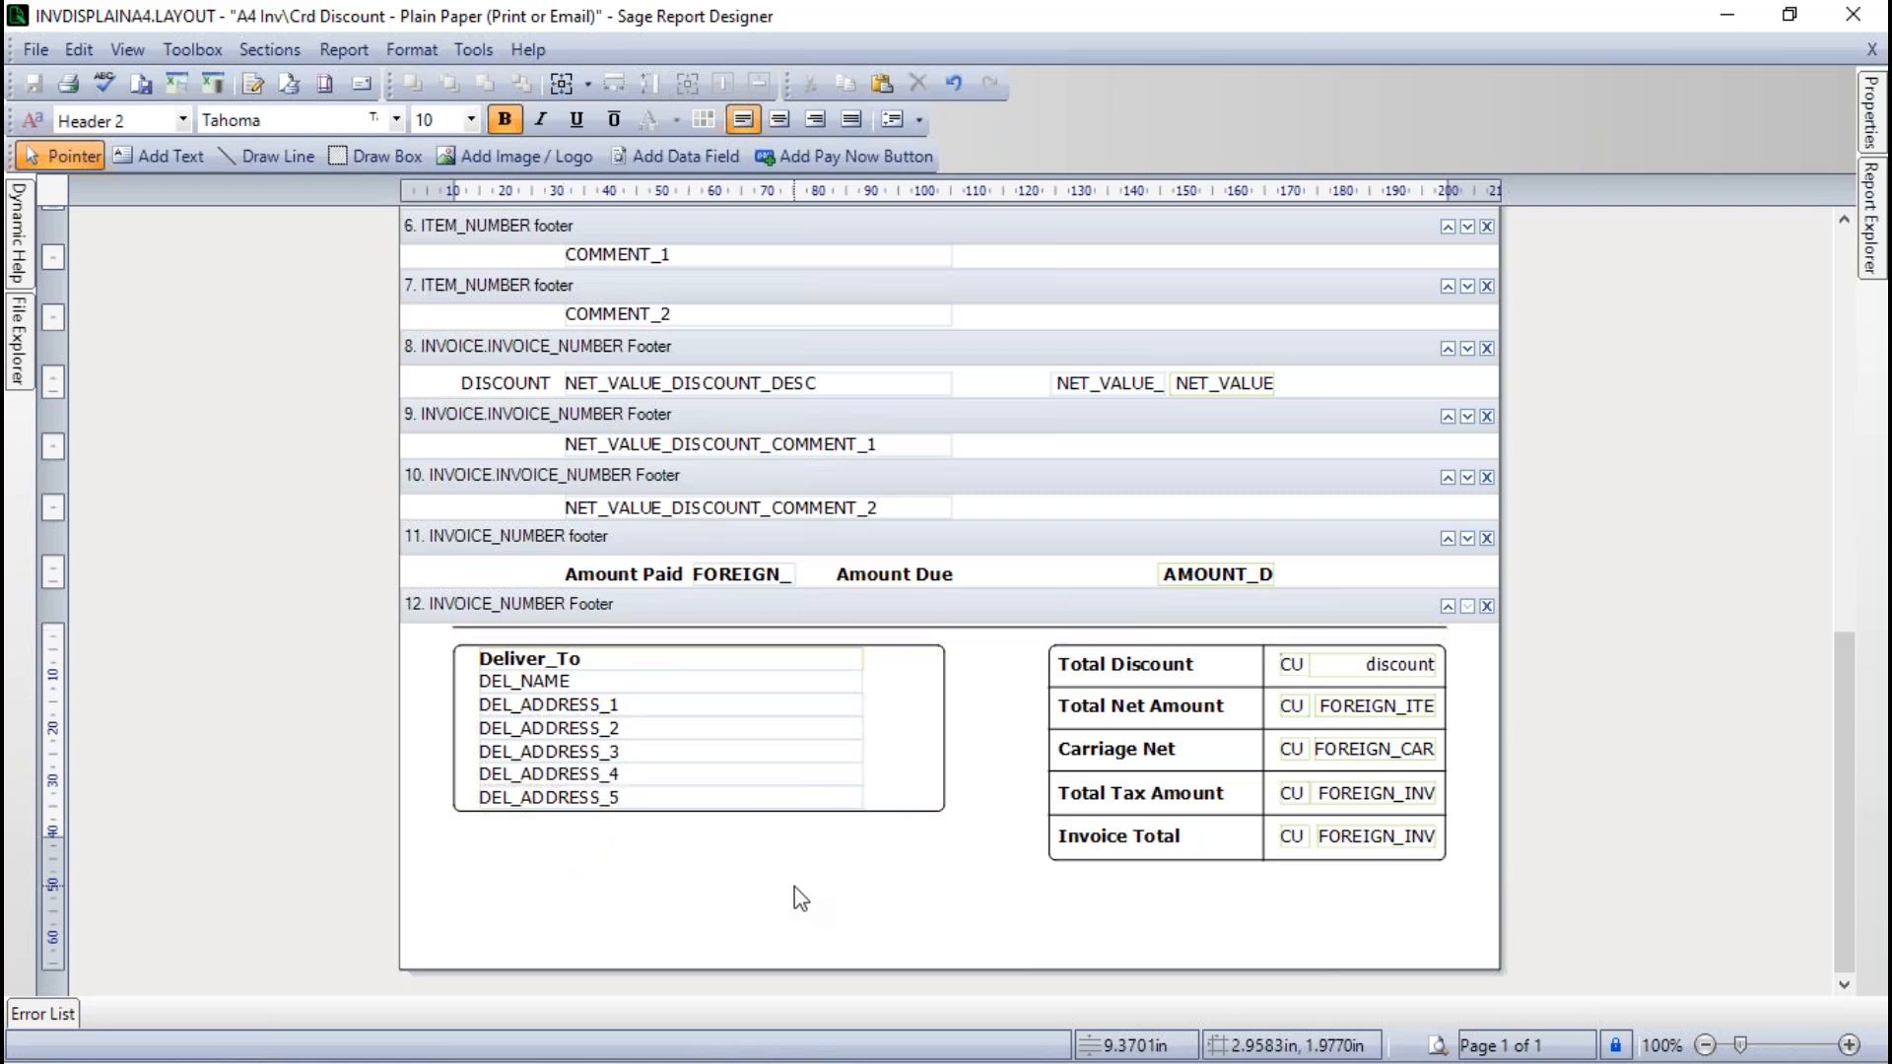
{"action": "left_click", "coordinate": [702, 660]}
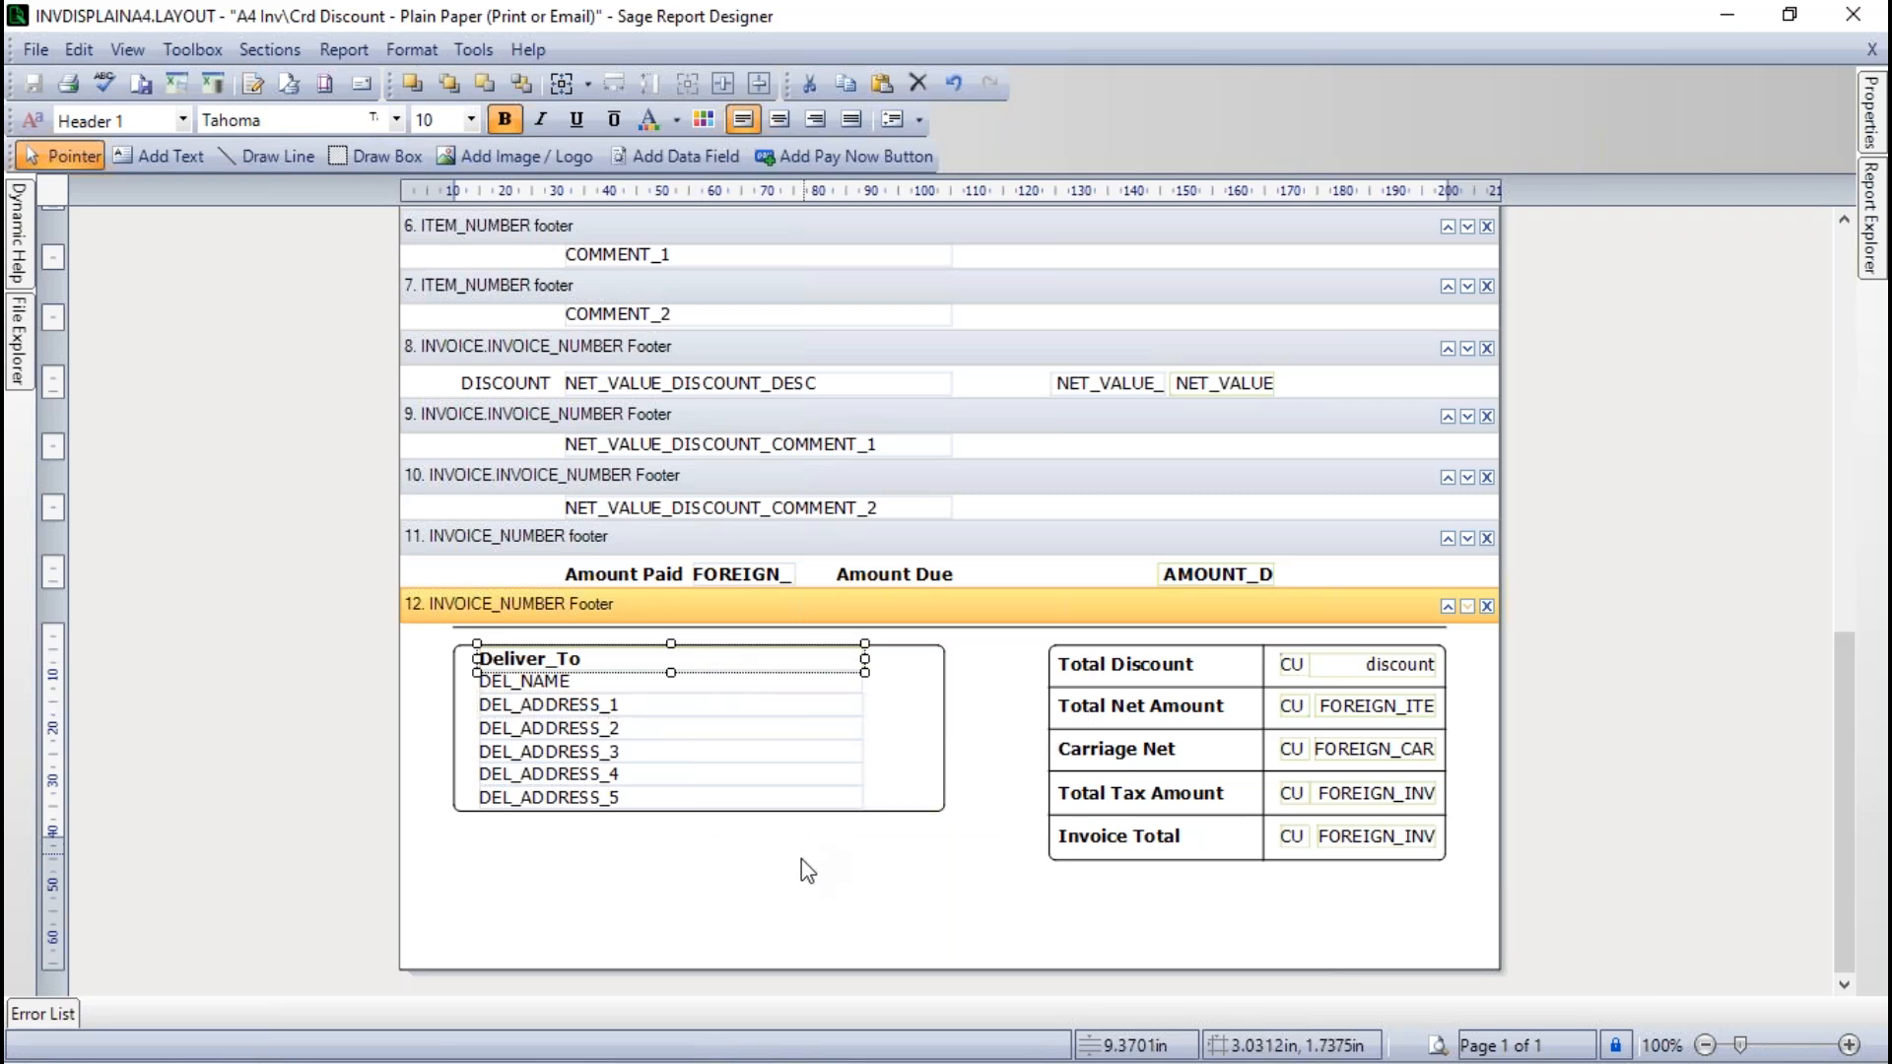
{"action": "left_click", "coordinate": [536, 843]}
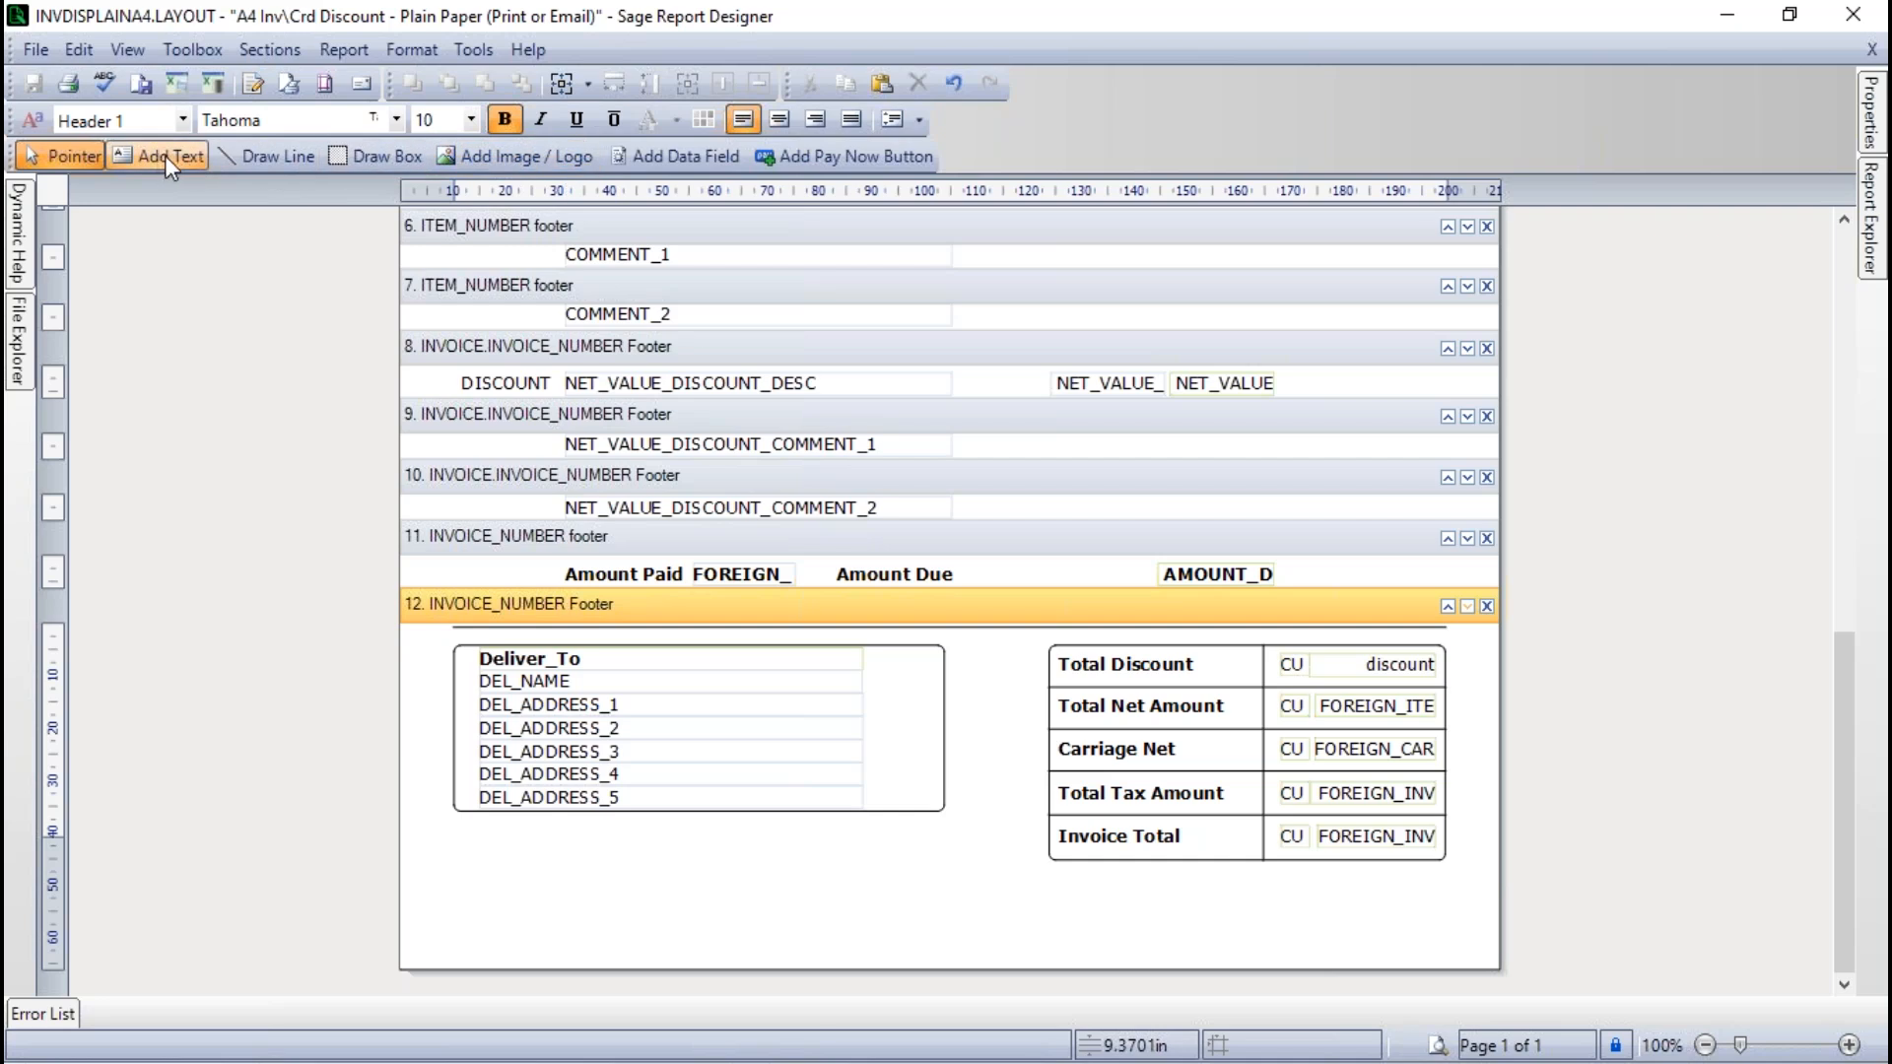
{"action": "left_click", "coordinate": [197, 48]}
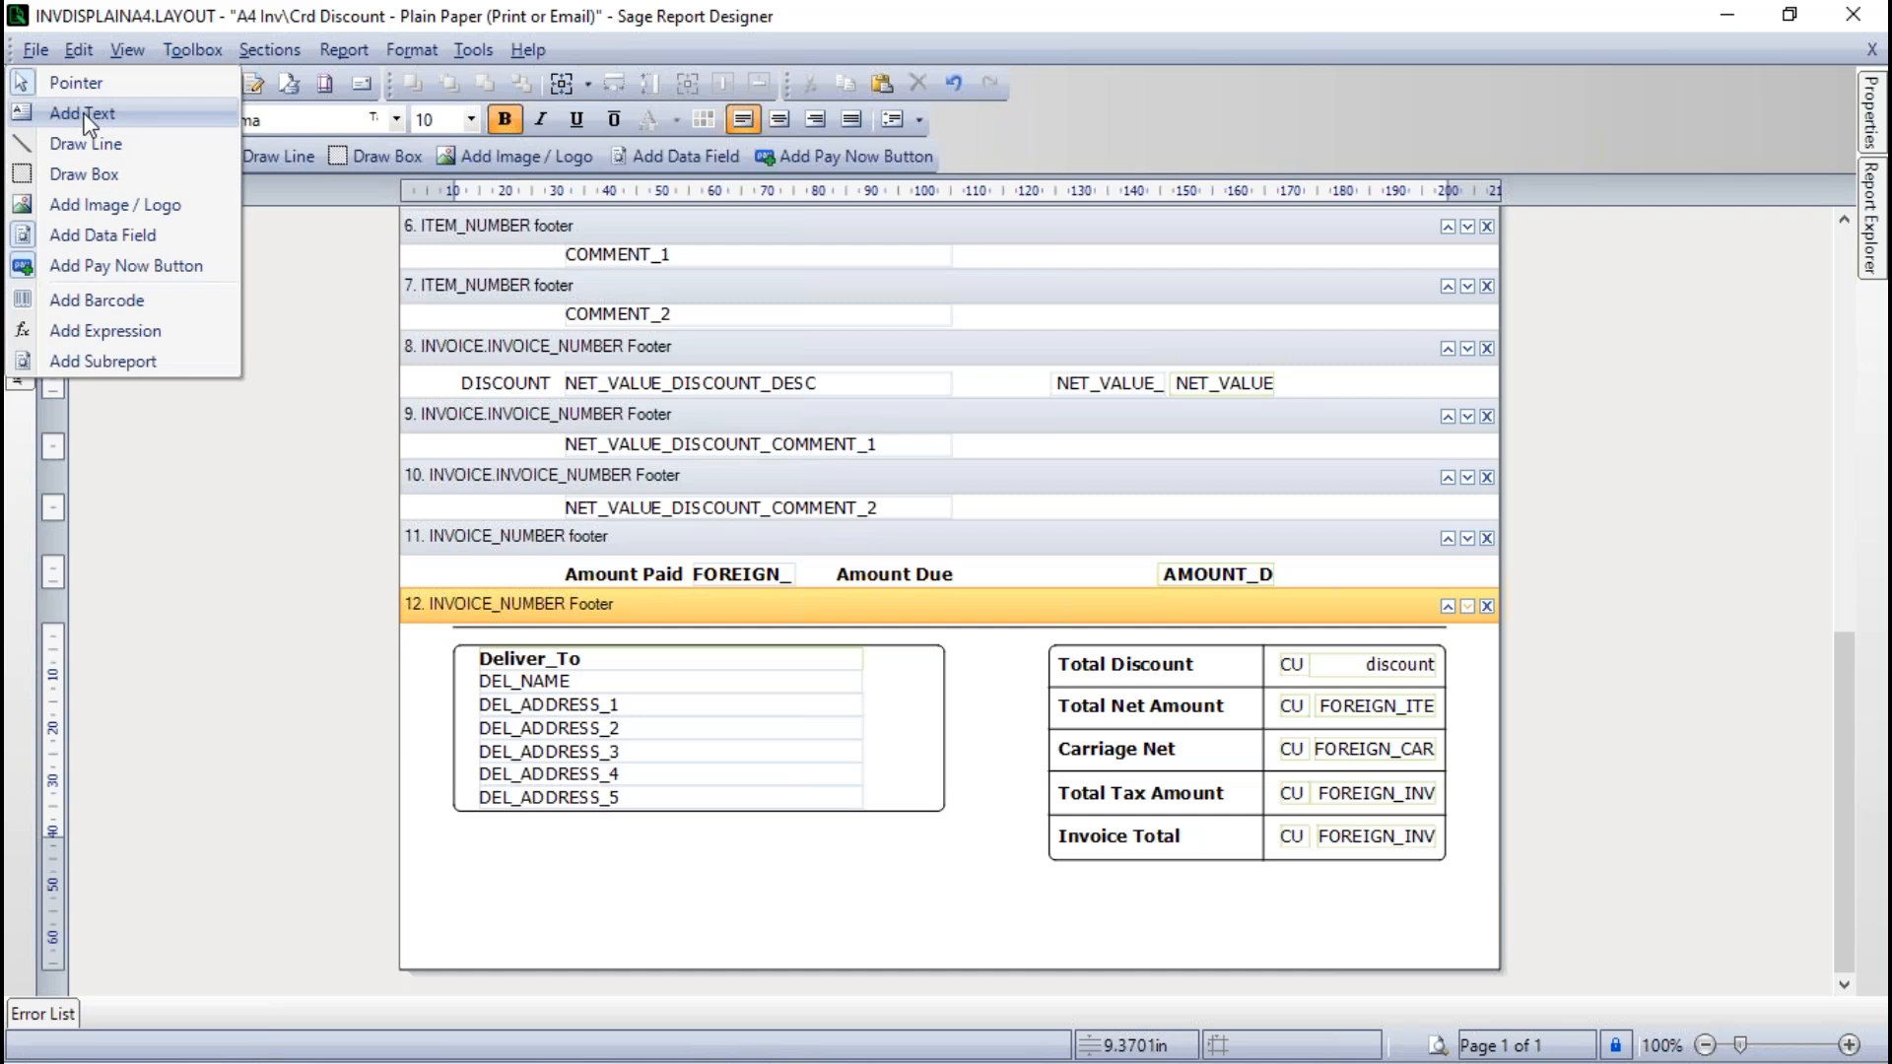
{"action": "left_click", "coordinate": [226, 470]}
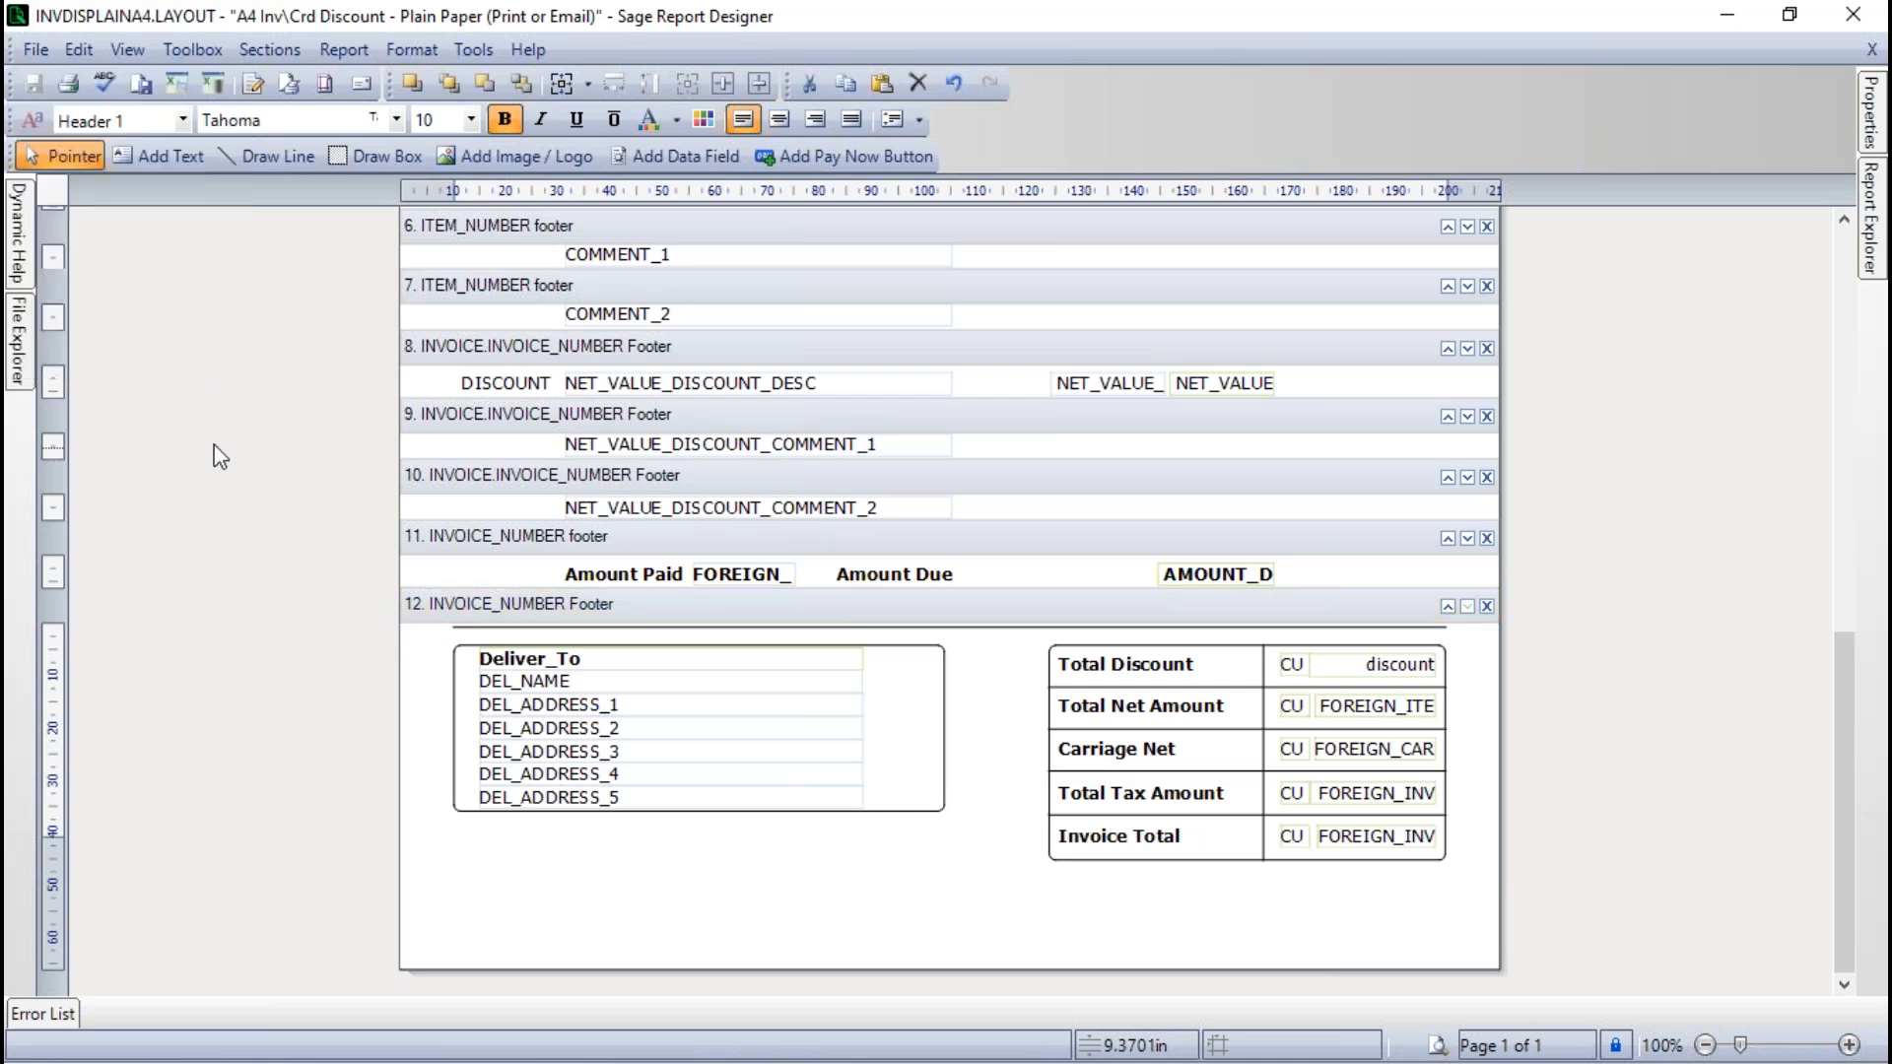
- Add a text box below the delivery address box in the INVOICE_NUMBER Footer reading "Pay us online using the following bank details"
{"action": "left_click", "coordinate": [174, 154]}
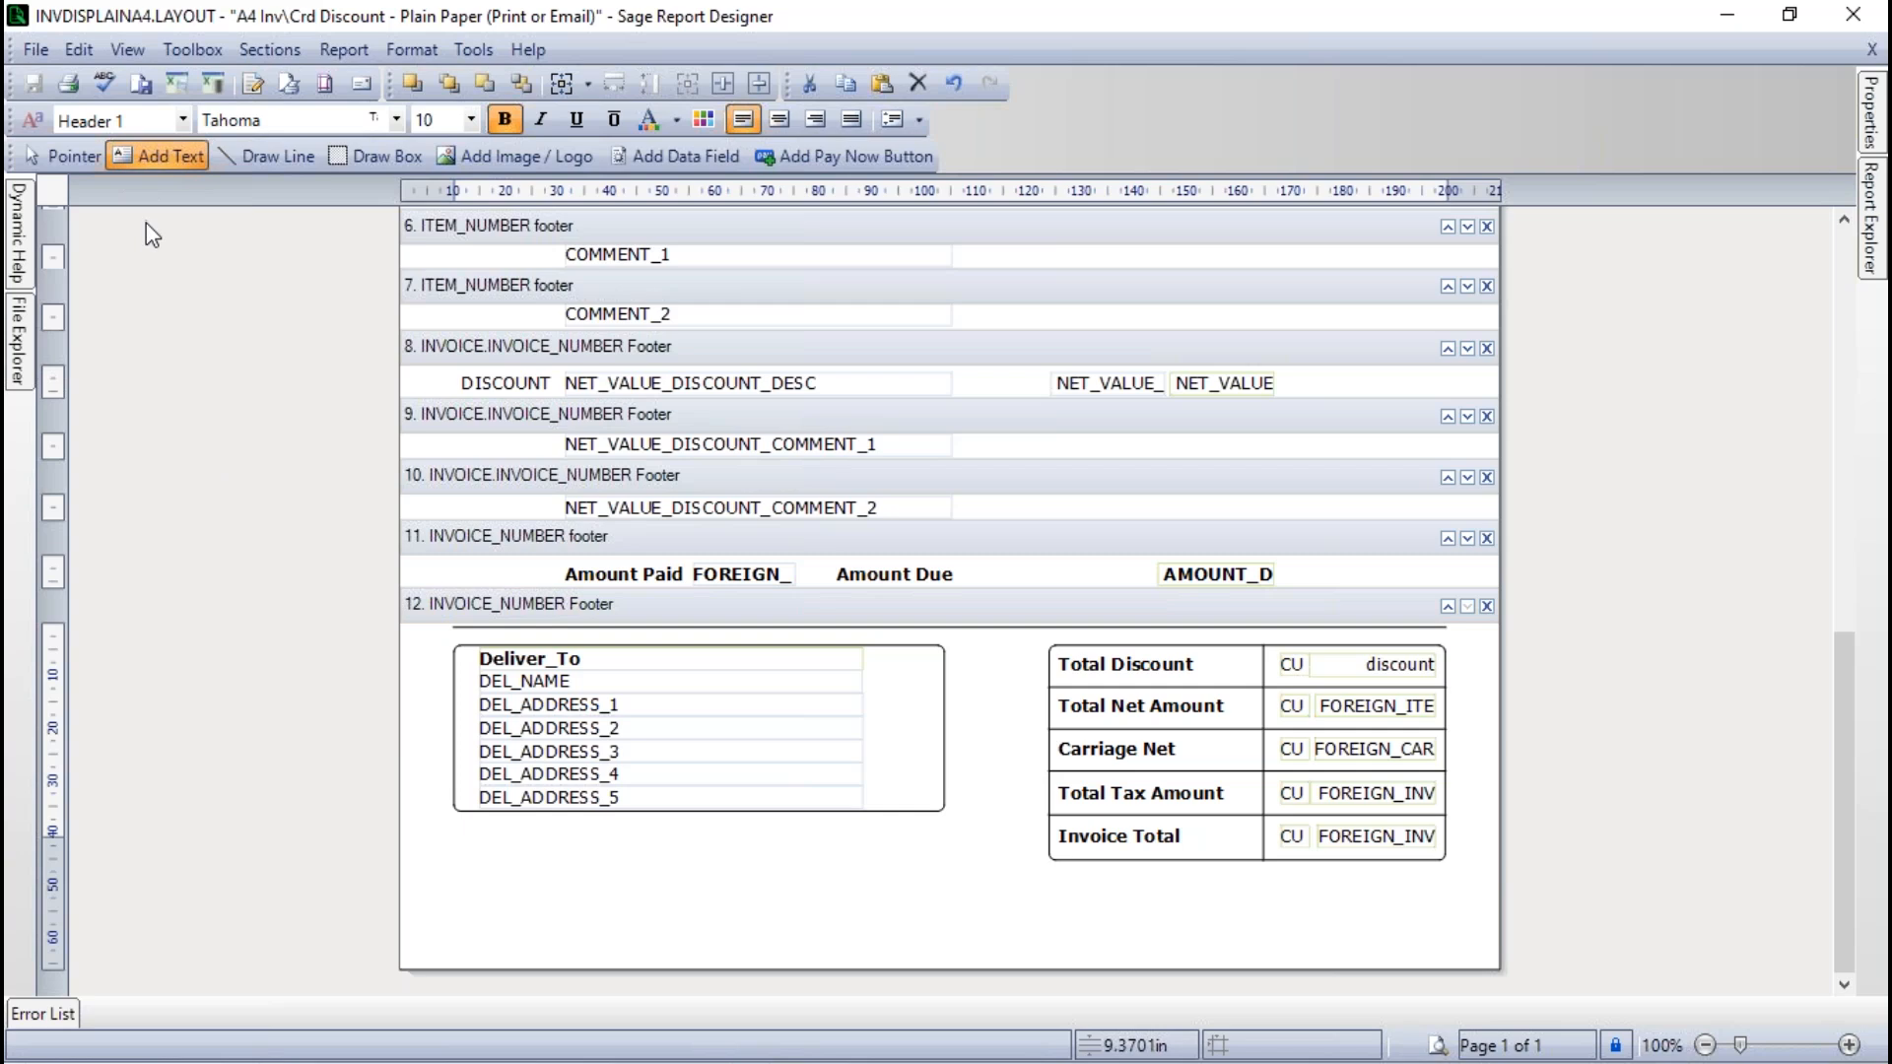
{"action": "left_click", "coordinate": [491, 851]}
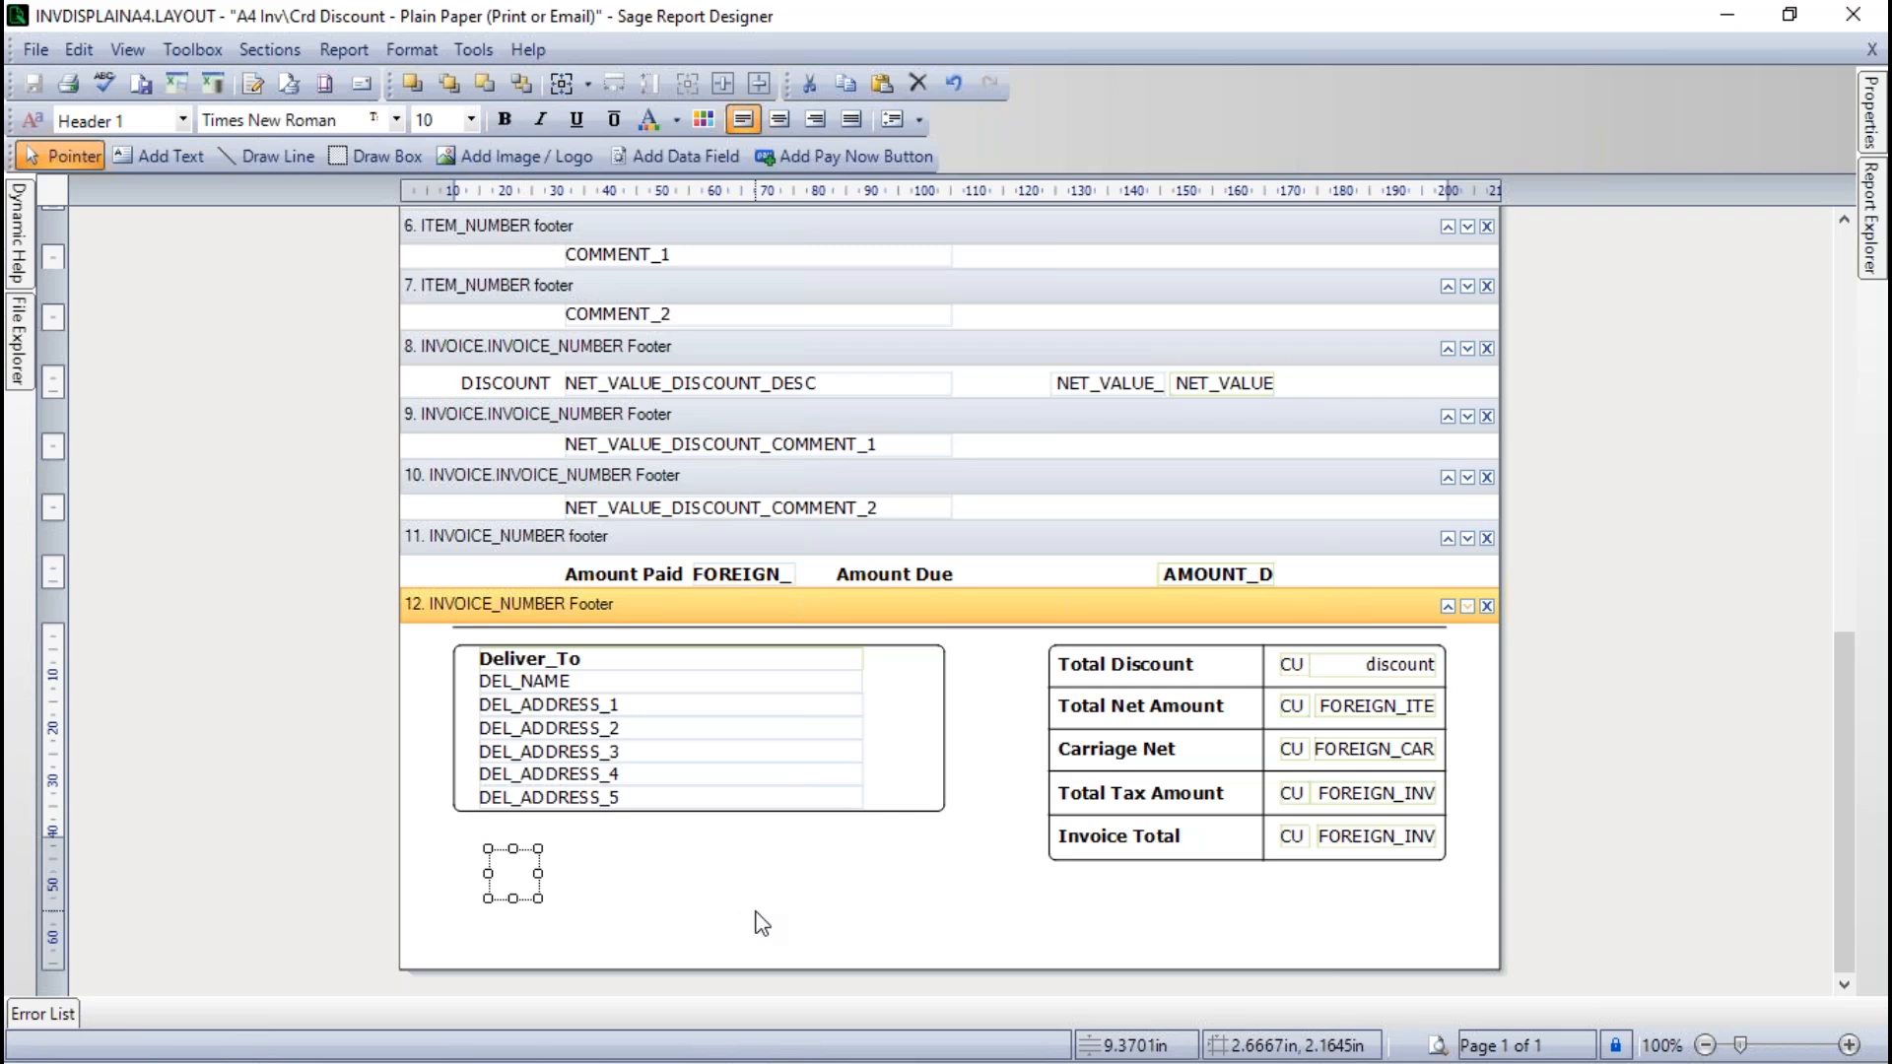
{"action": "type", "text": "Pay us"}
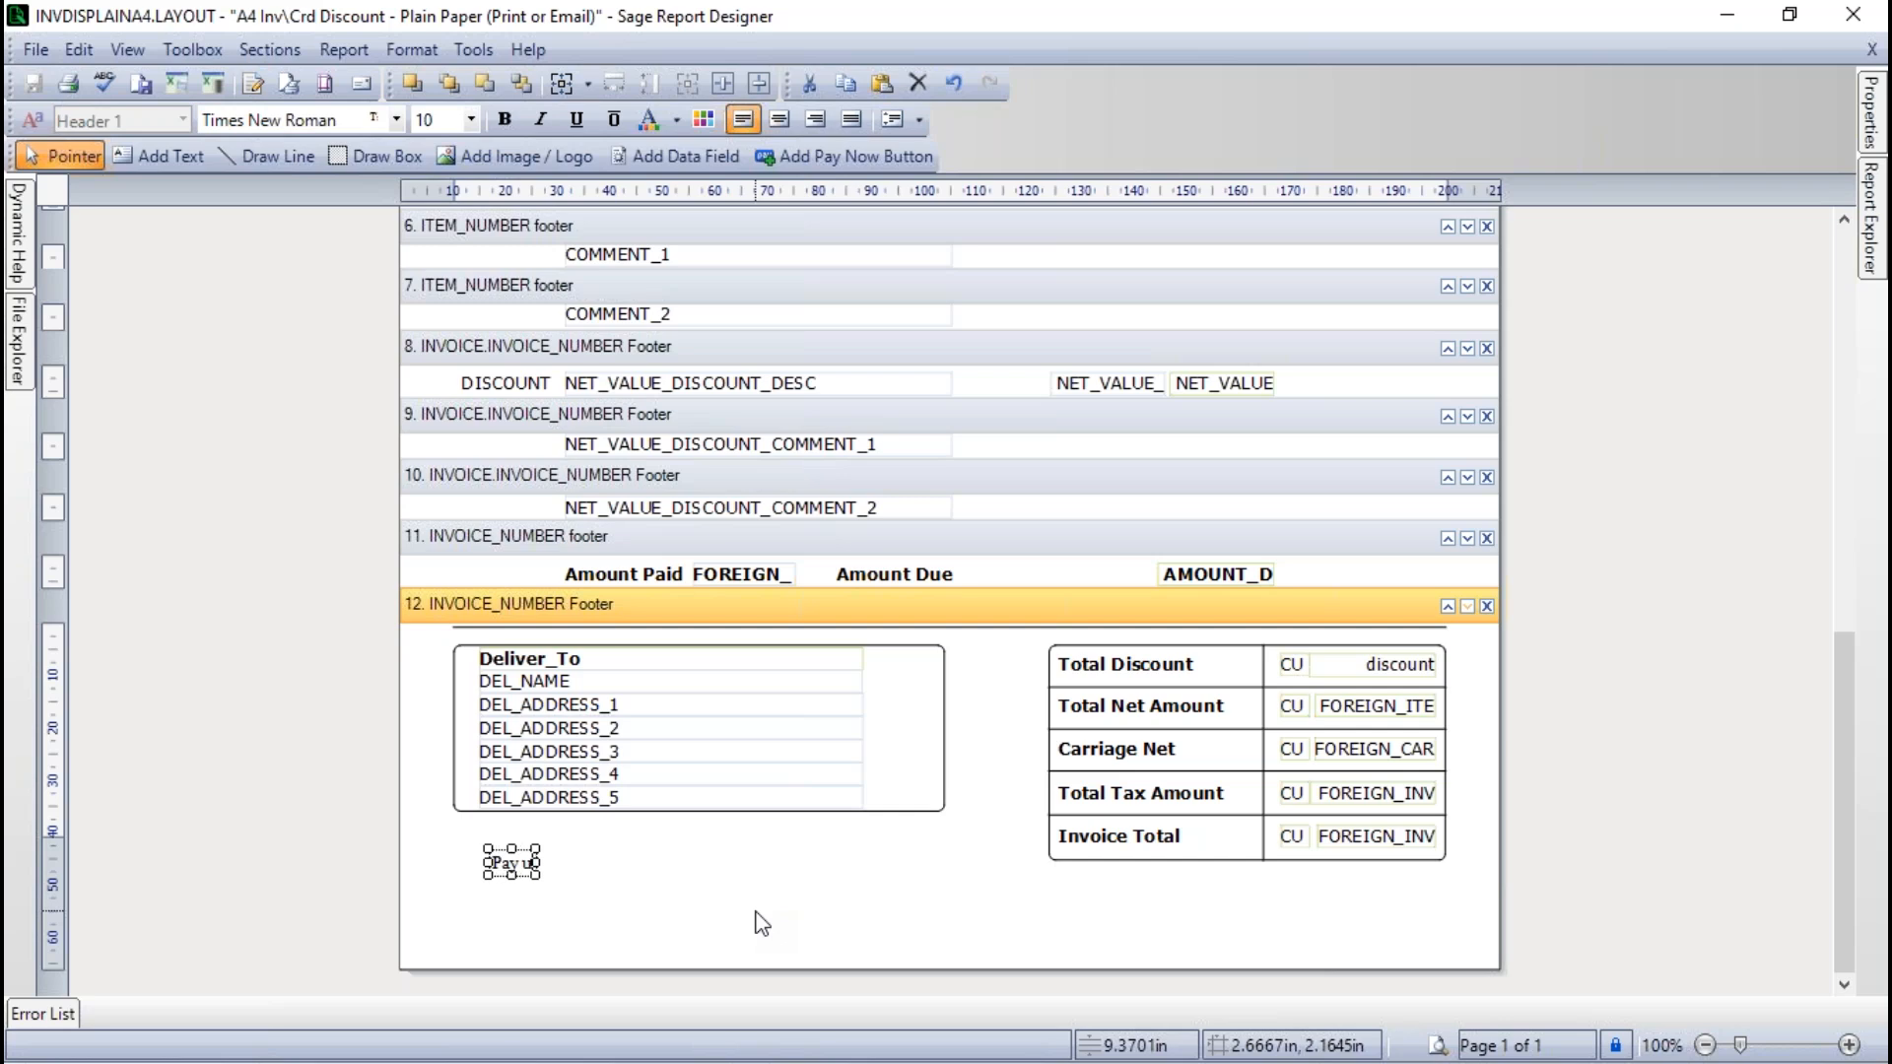
{"action": "type", "text": " online"}
{"action": "type", "text": "using the "}
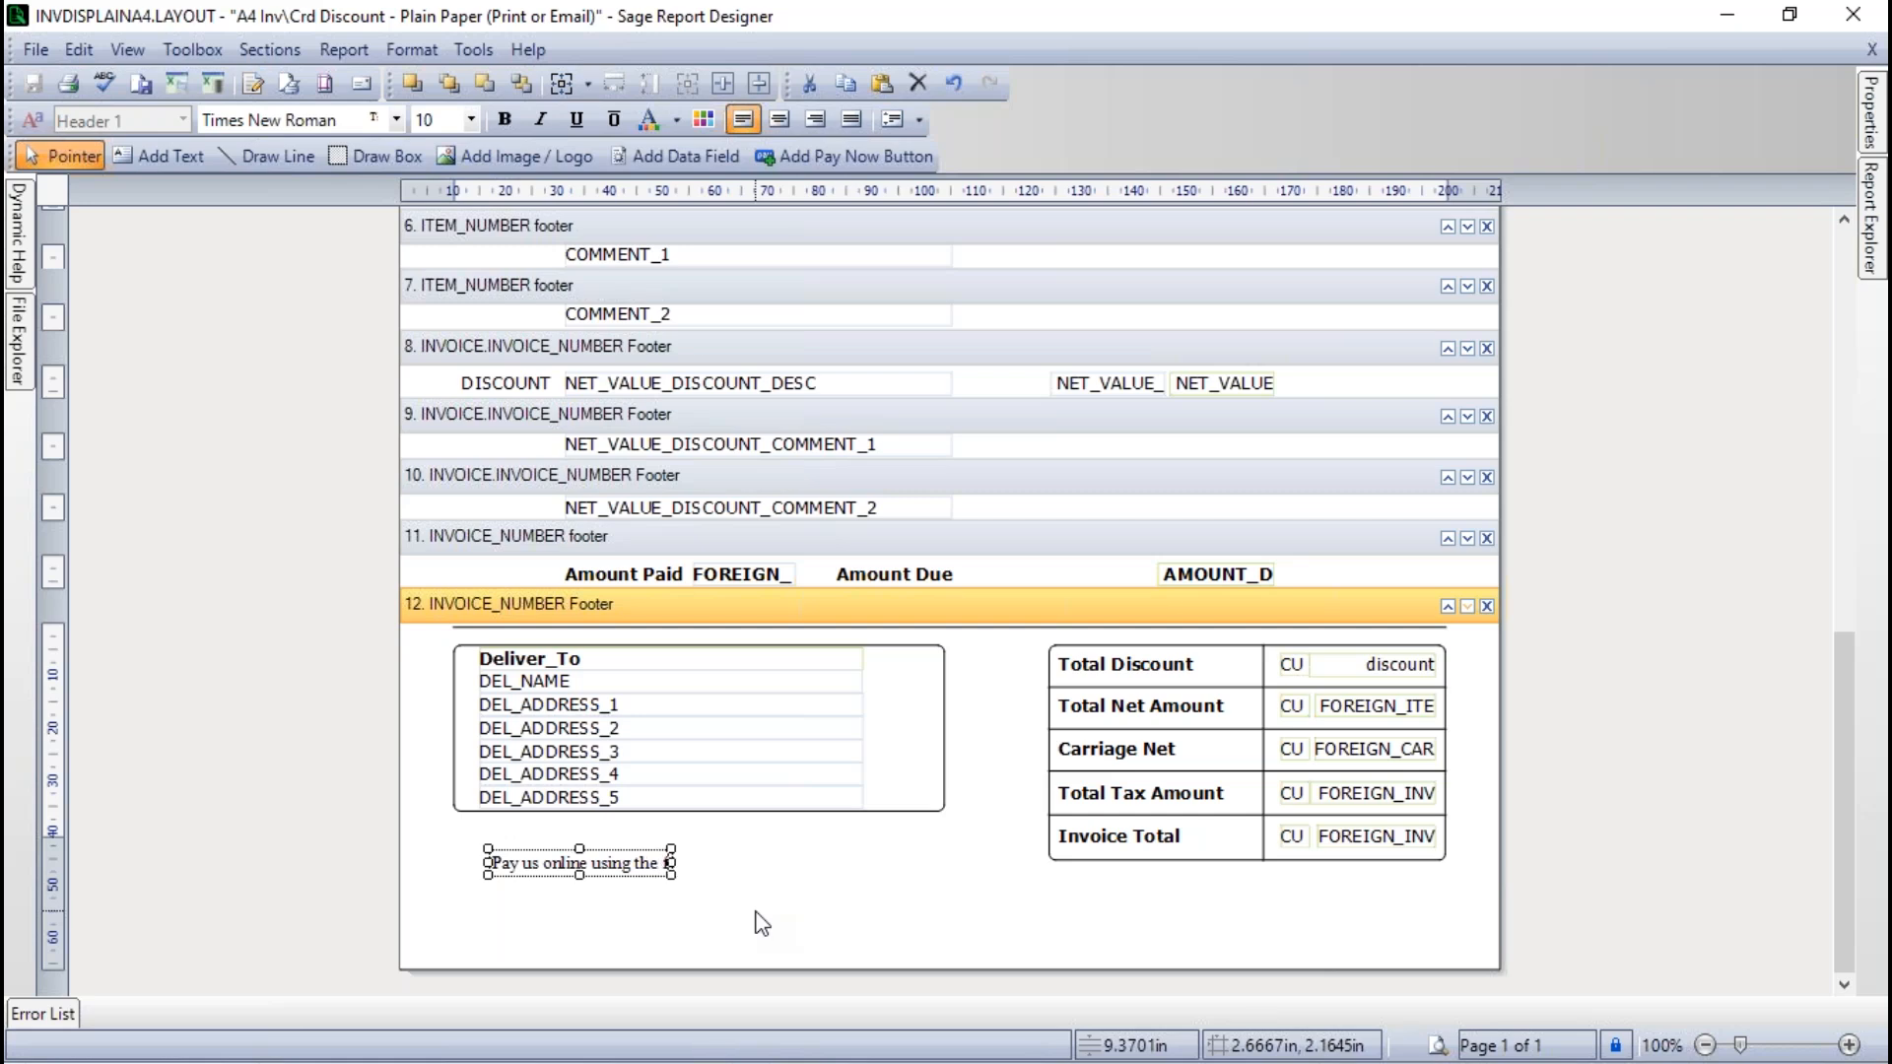
{"action": "type", "text": " ollowing bank fdet"}
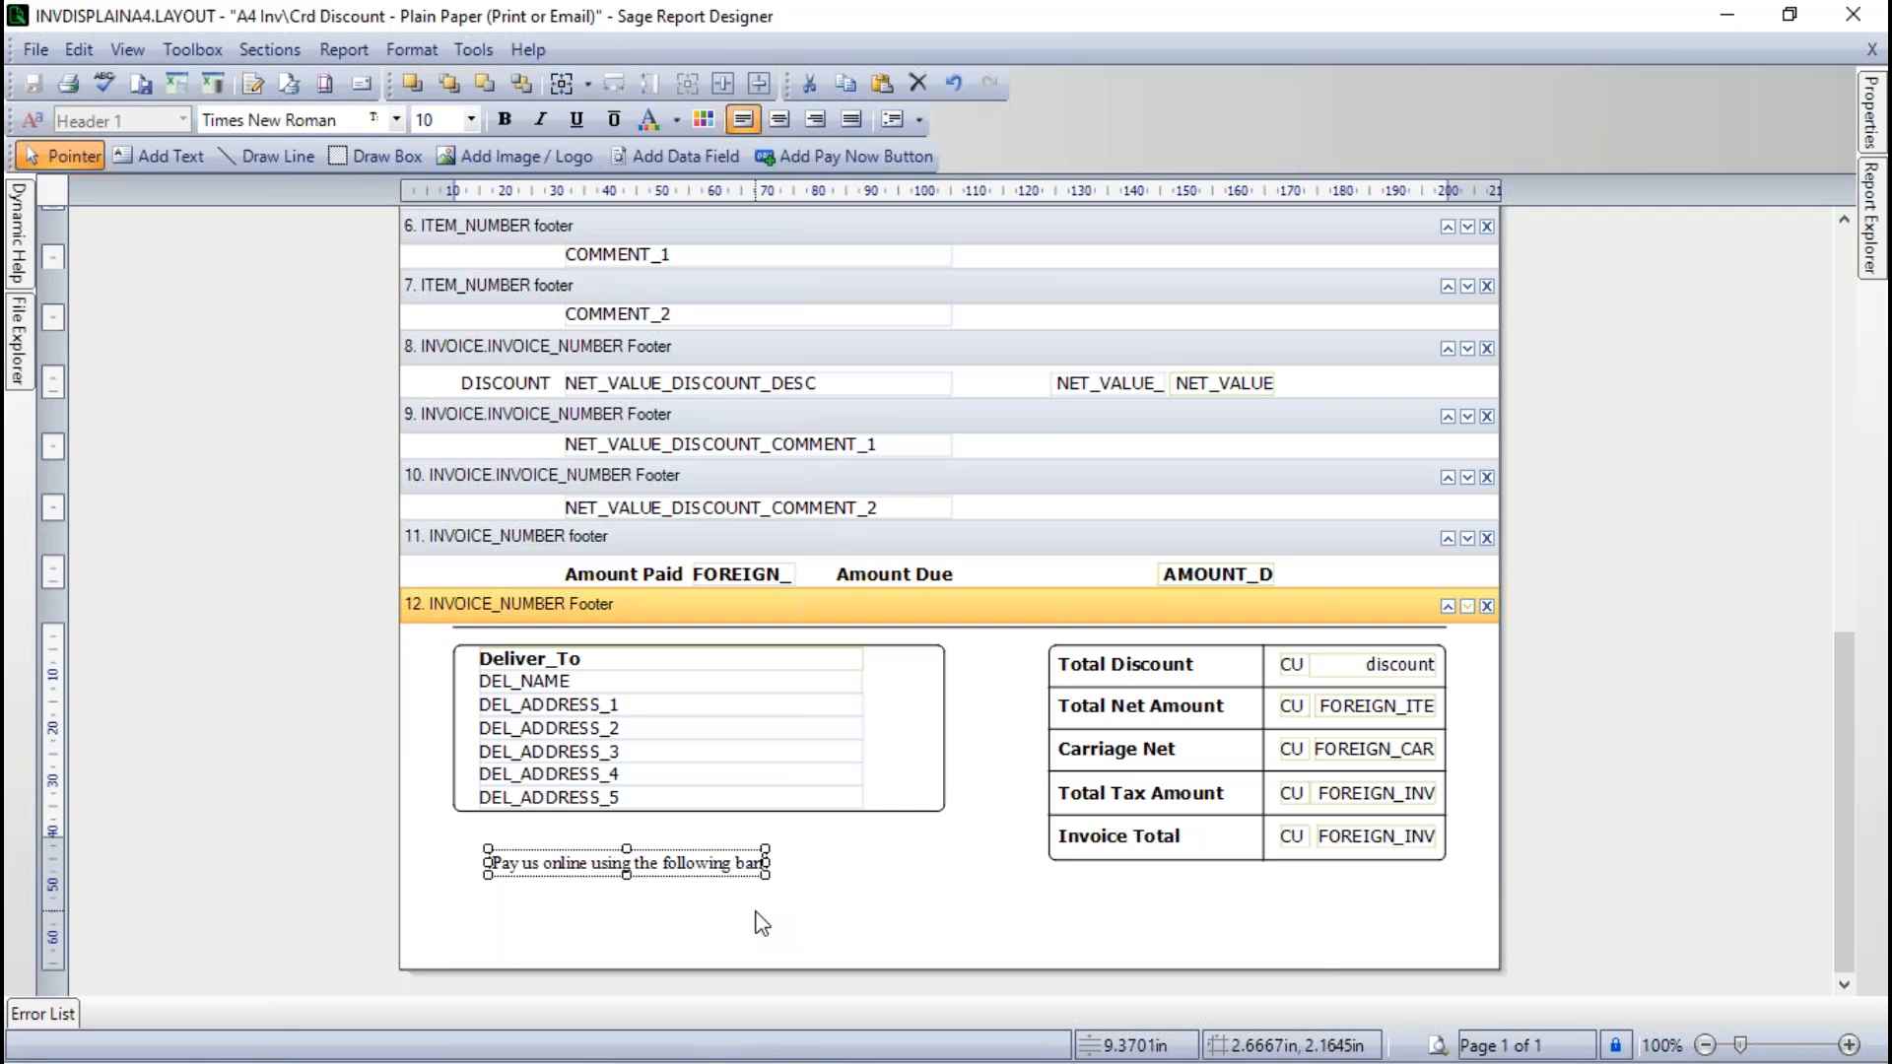
{"action": "type", "text": "ails"}
{"action": "key", "text": "BackSpace"}
{"action": "key", "text": "BackSpace"}
{"action": "key", "text": "BackSpace"}
{"action": "key", "text": "BackSpace"}
{"action": "key", "text": "BackSpace"}
{"action": "key", "text": "BackSpace"}
{"action": "key", "text": "BackSpace"}
{"action": "key", "text": "BackSpace"}
{"action": "type", "text": "details"}
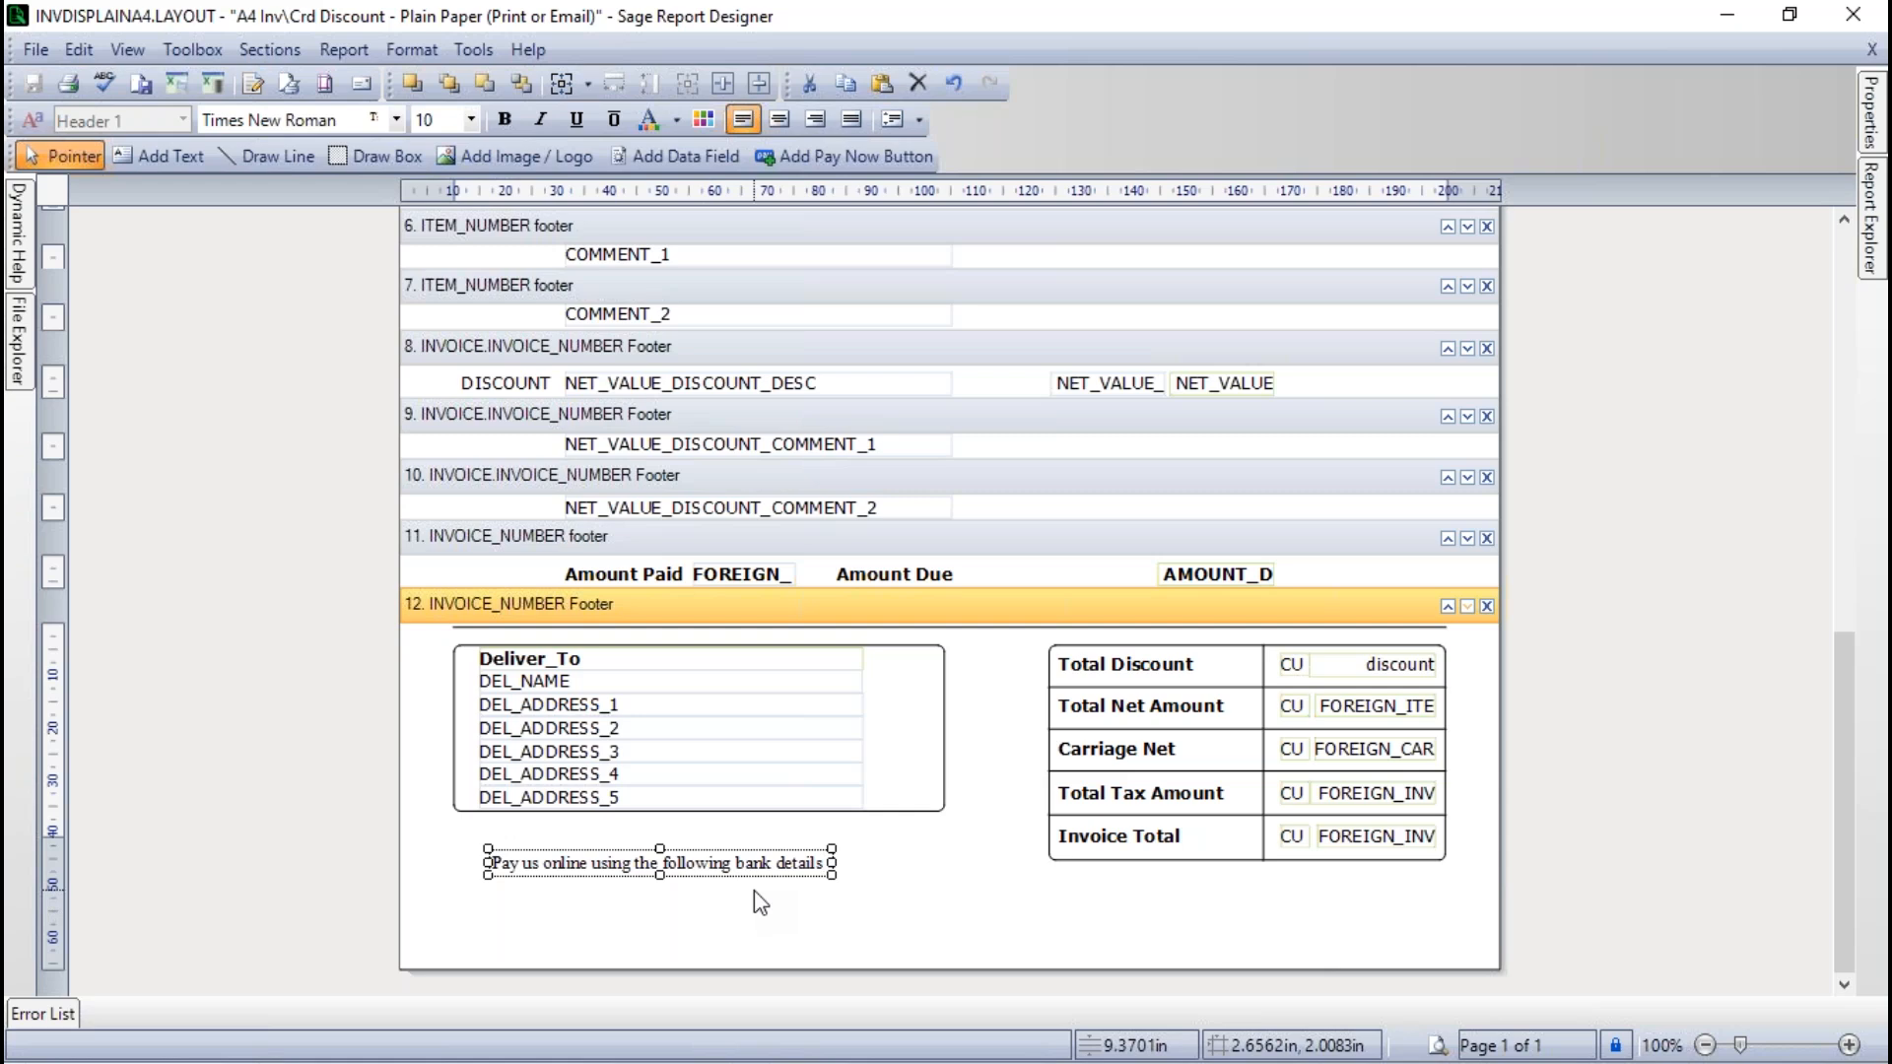
- Add a second line to the text box reading "Account Name: Sage Demo Ltd"
{"action": "key", "text": "Return"}
{"action": "type", "text": "A"}
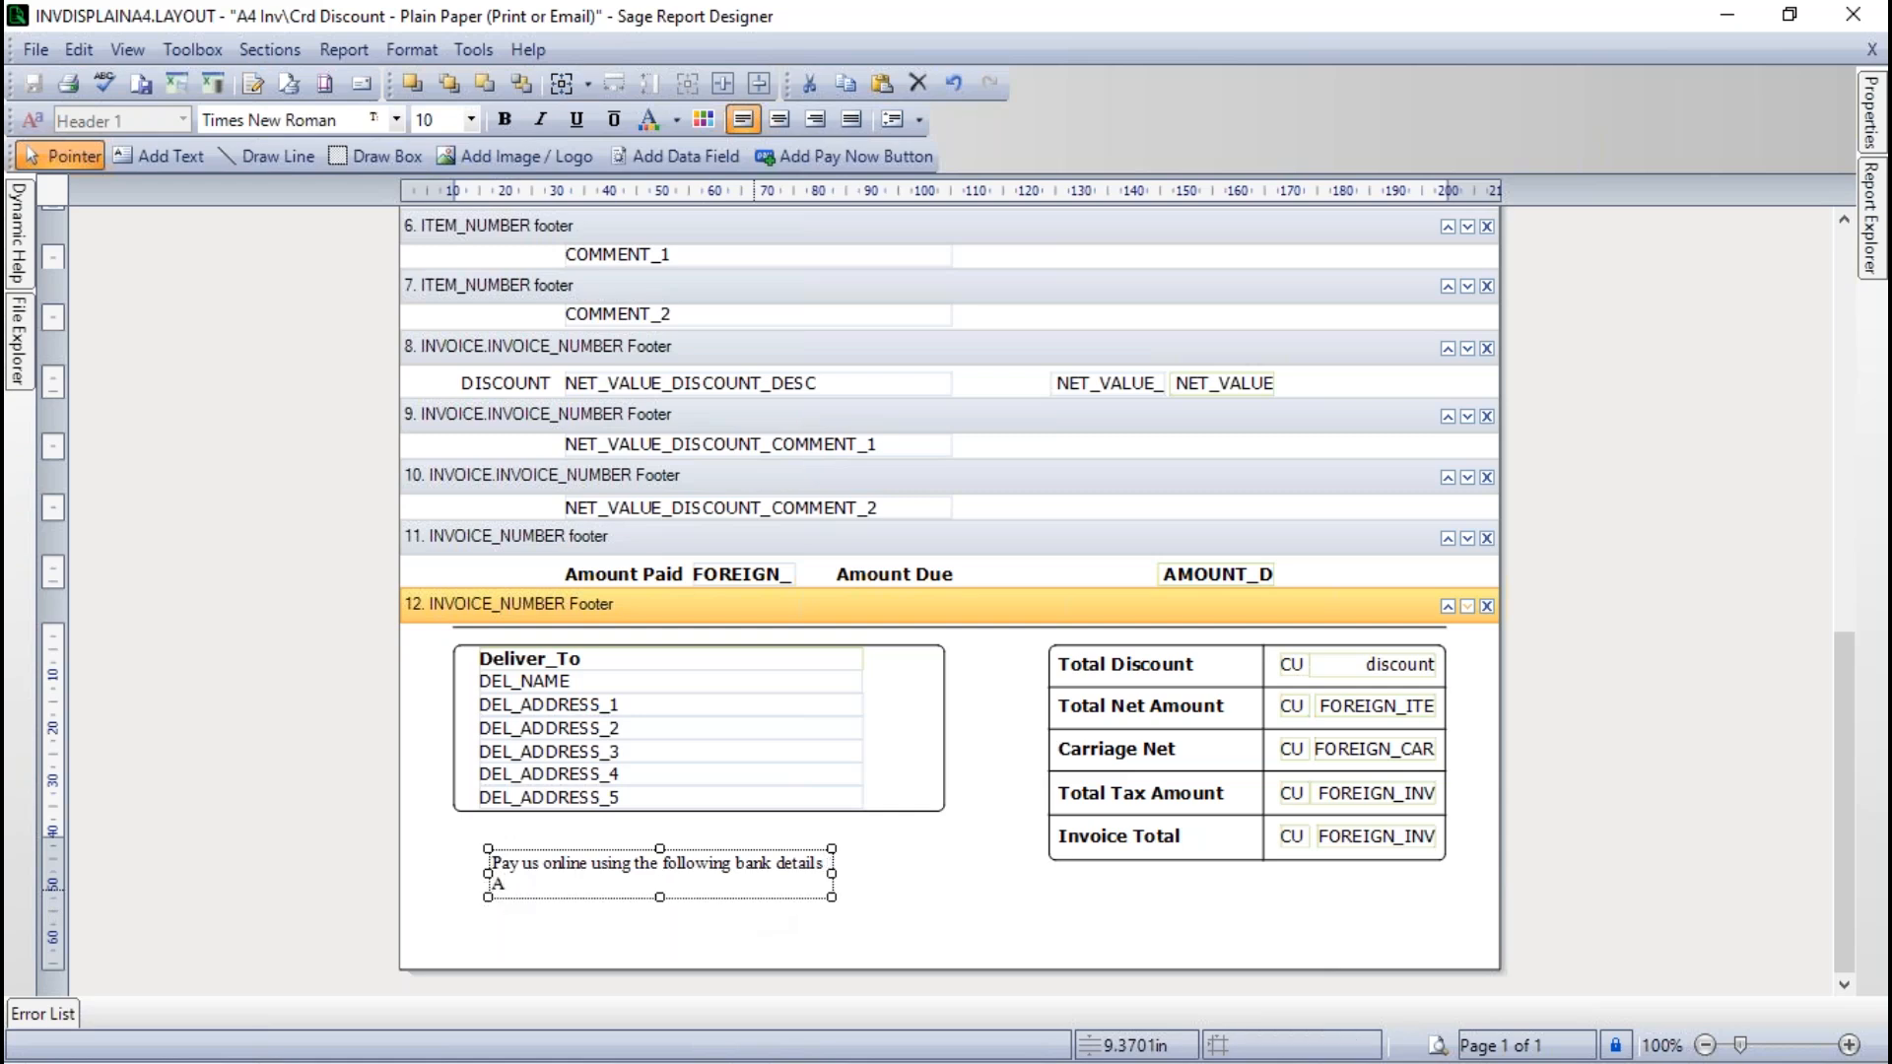
{"action": "type", "text": "ccount Name: Sage"}
{"action": "type", "text": "Demo Ltd"}
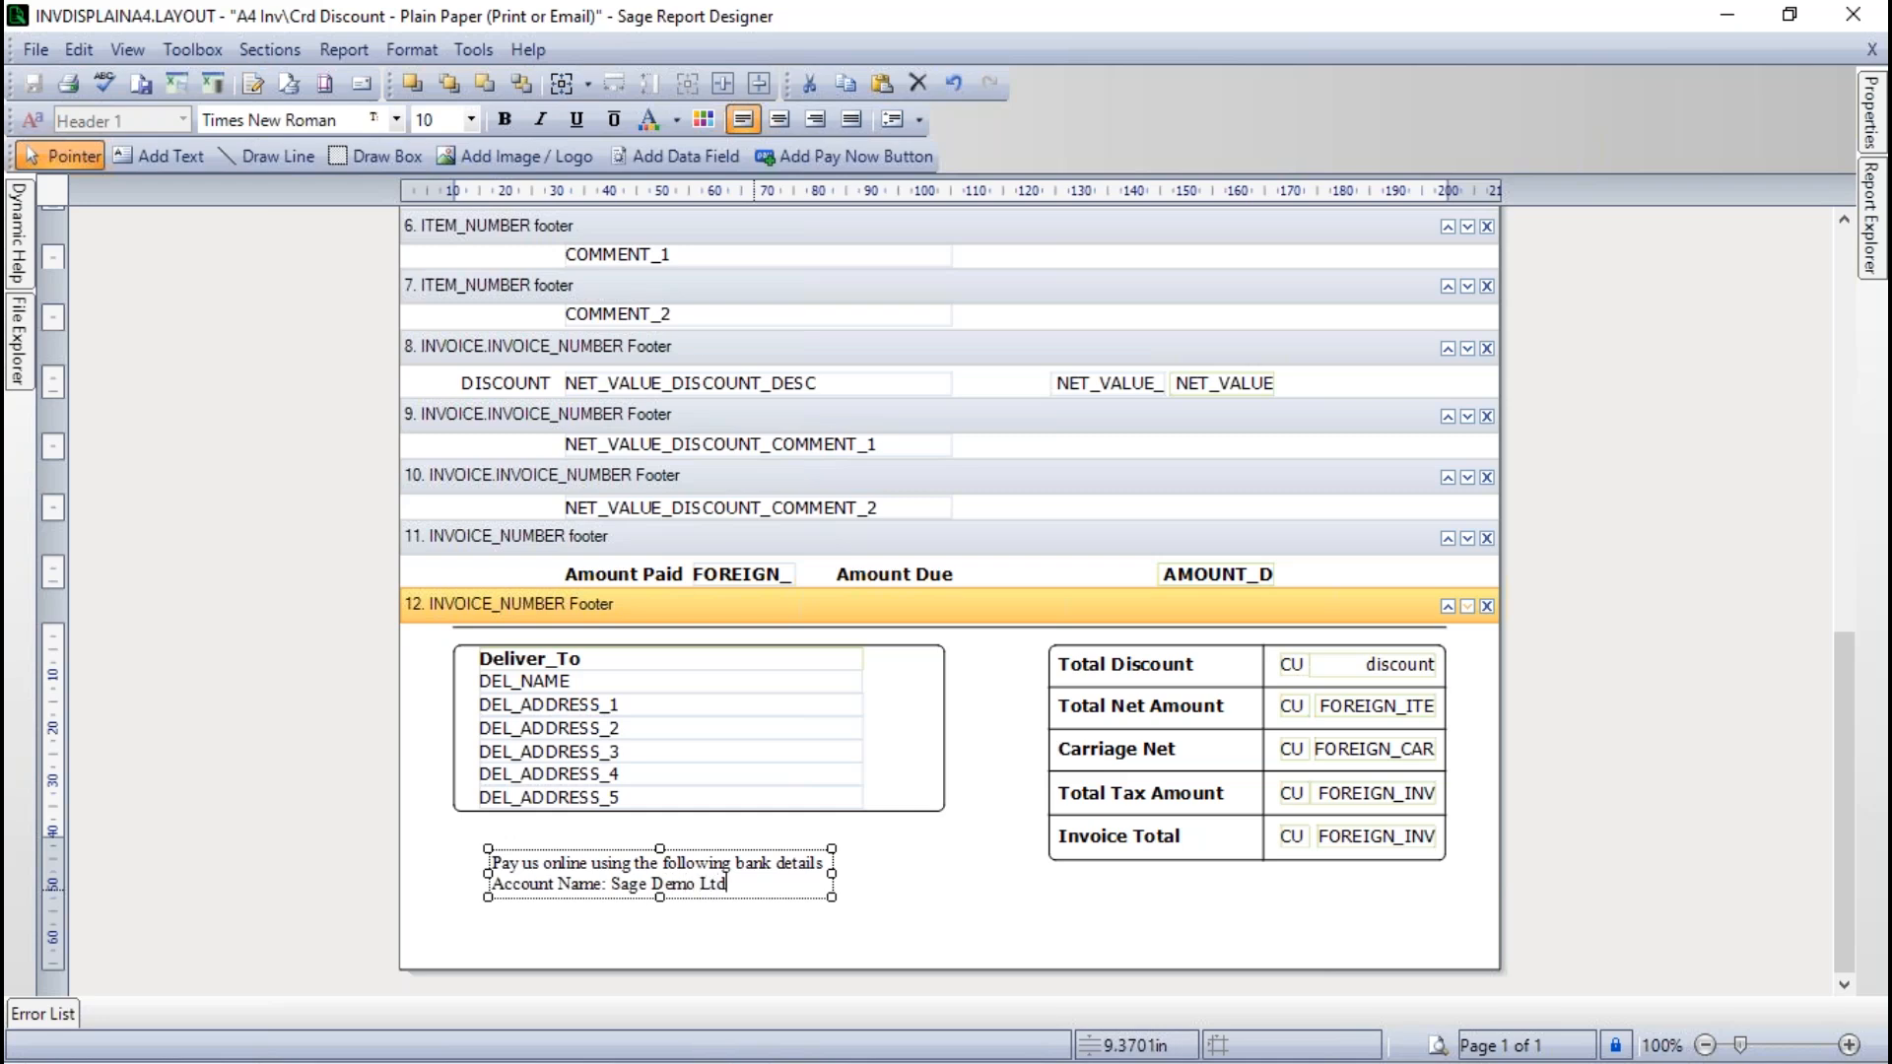
- Add an "Account No:" line with the company's bank account number below the account name
{"action": "key", "text": "Return"}
{"action": "type", "text": "Account"}
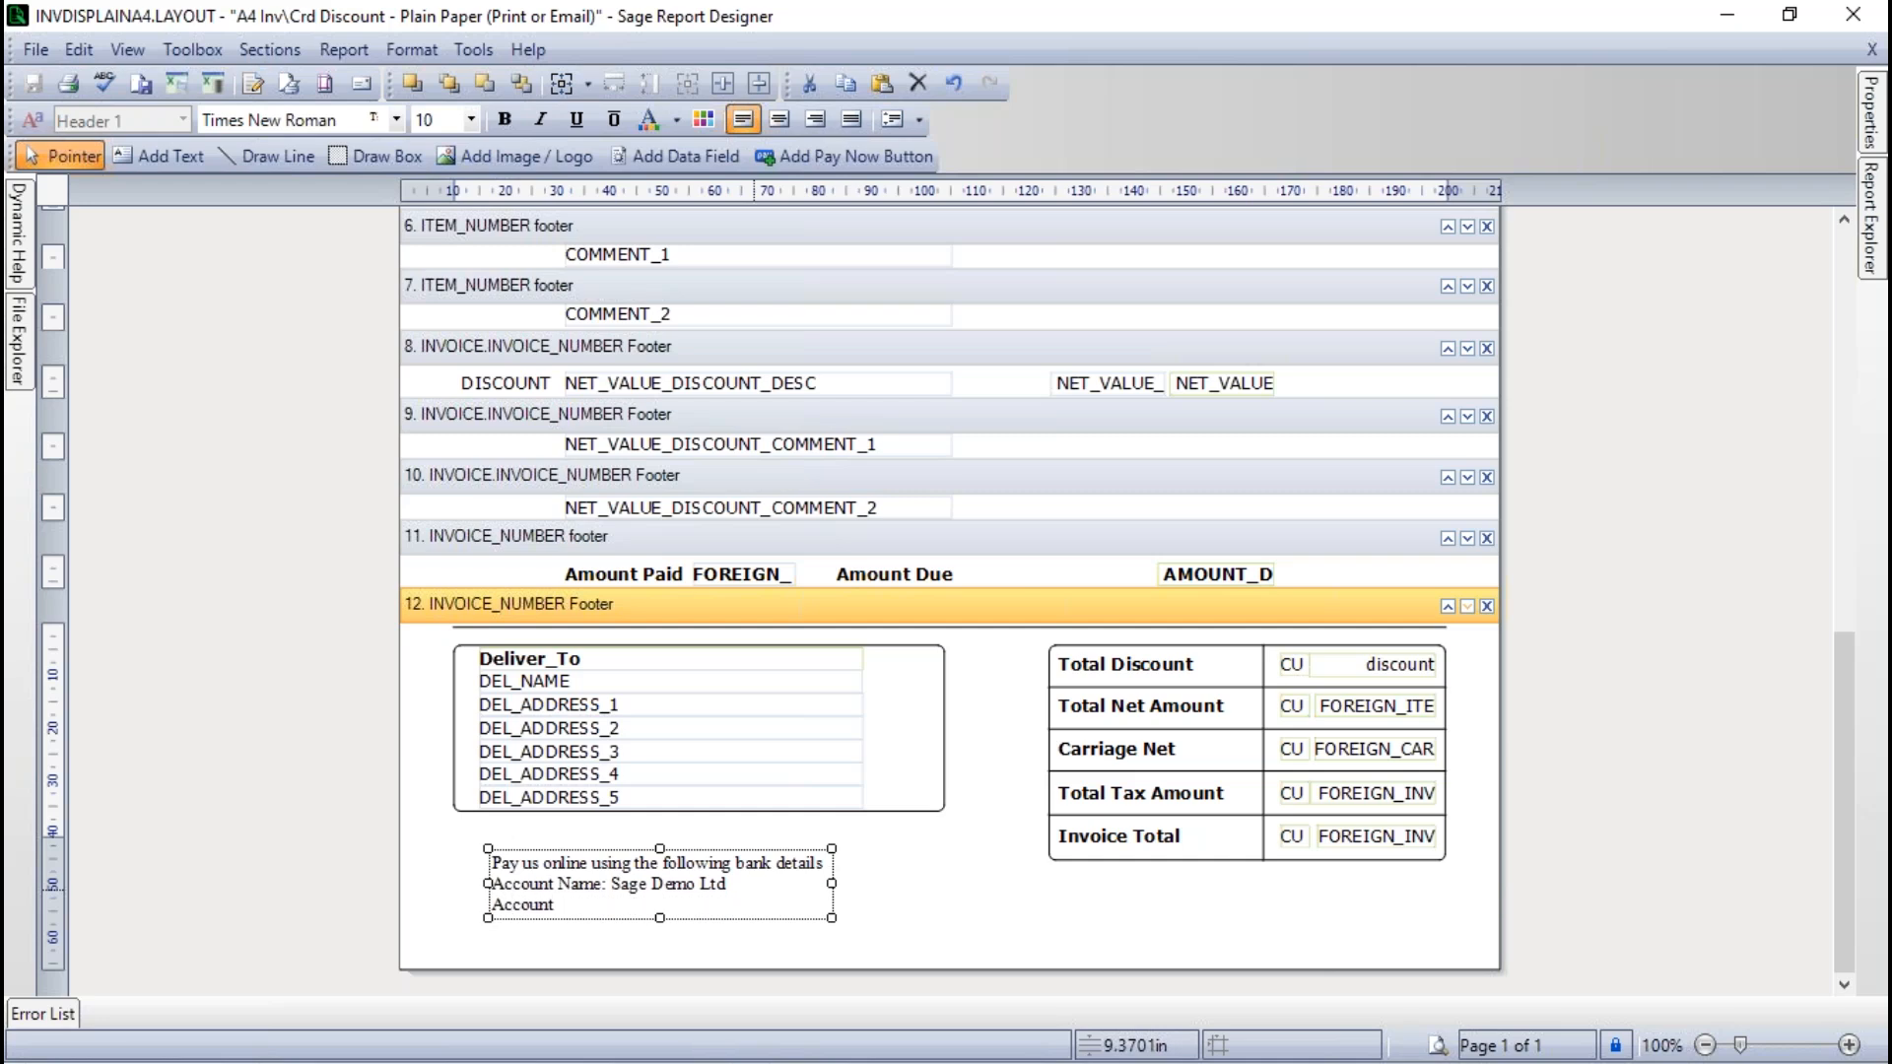
{"action": "type", "text": " No: 00223344"}
- Add a "Sort Code:" line with the bank's sort code below the account number and finish editing the text
{"action": "key", "text": "Return"}
{"action": "type", "text": "Sort code"}
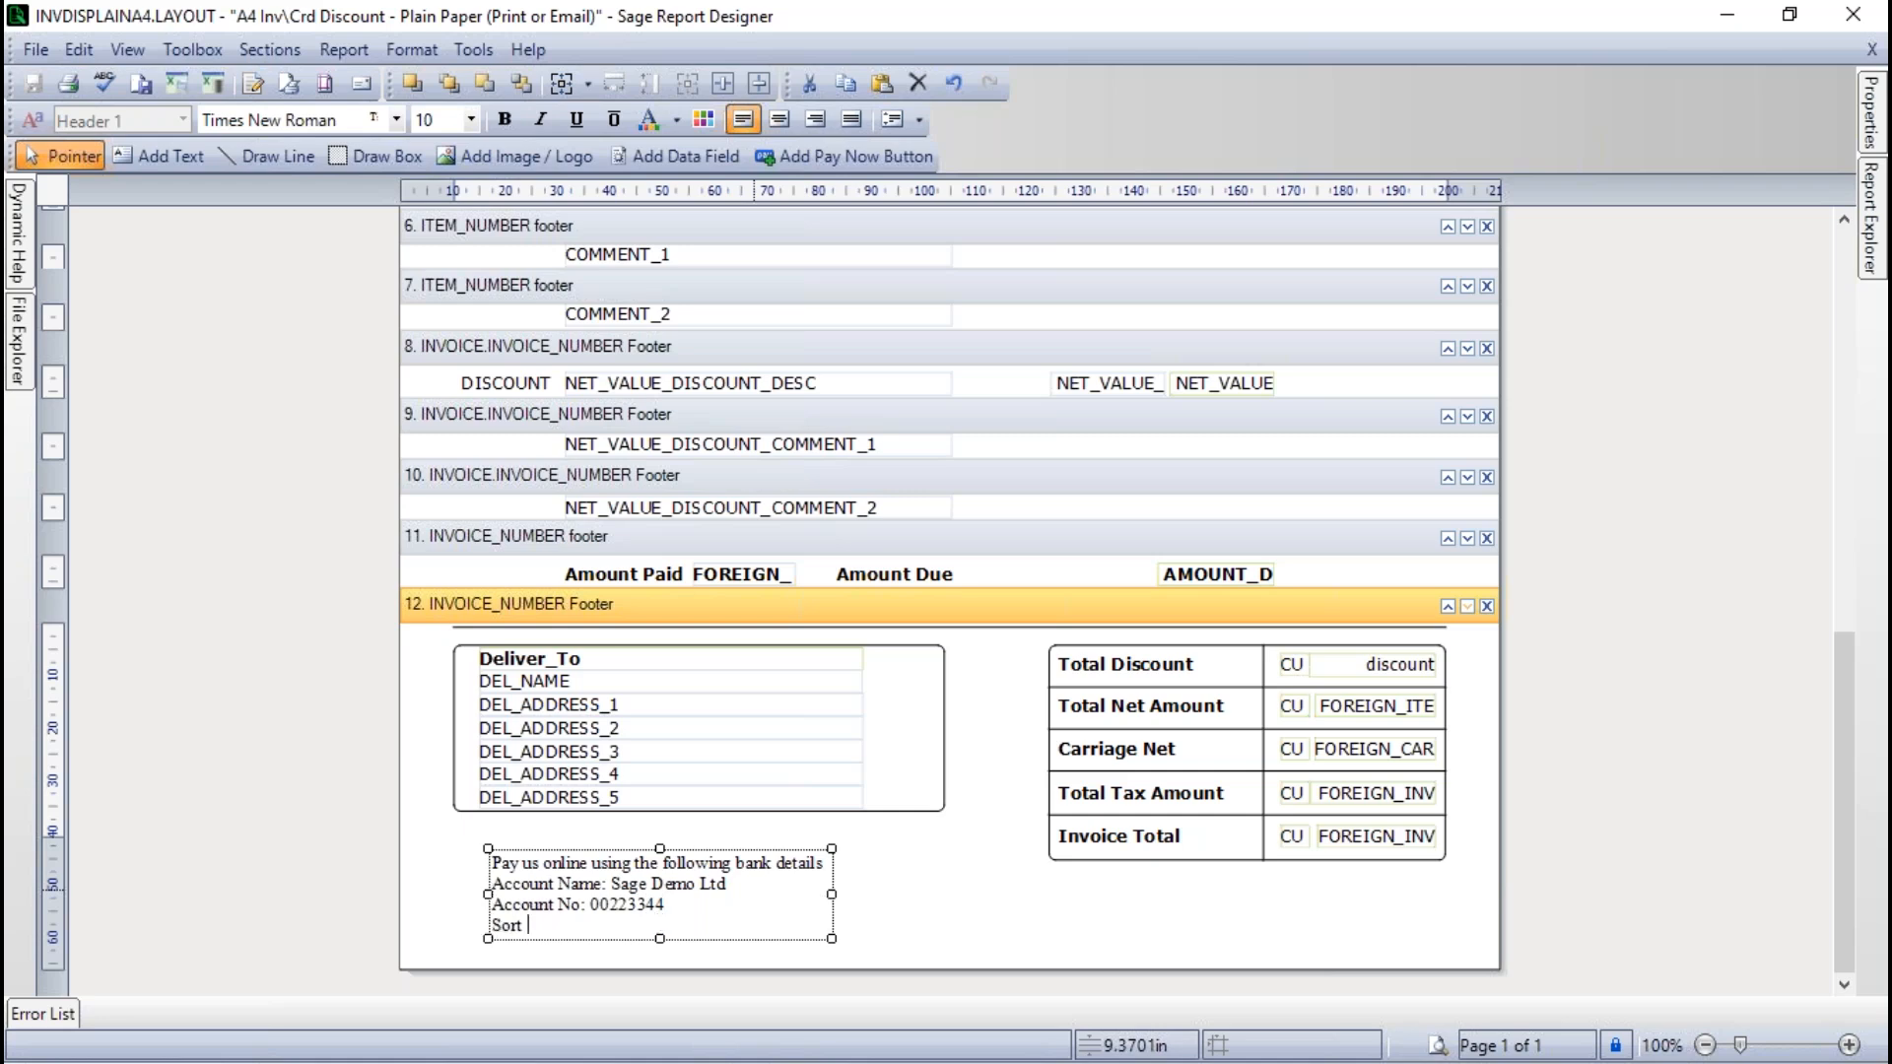
{"action": "key", "text": "BackSpace"}
{"action": "key", "text": "BackSpace"}
{"action": "key", "text": "BackSpace"}
{"action": "type", "text": "Code: 00 -22-33"}
{"action": "left_click", "coordinate": [1099, 928]}
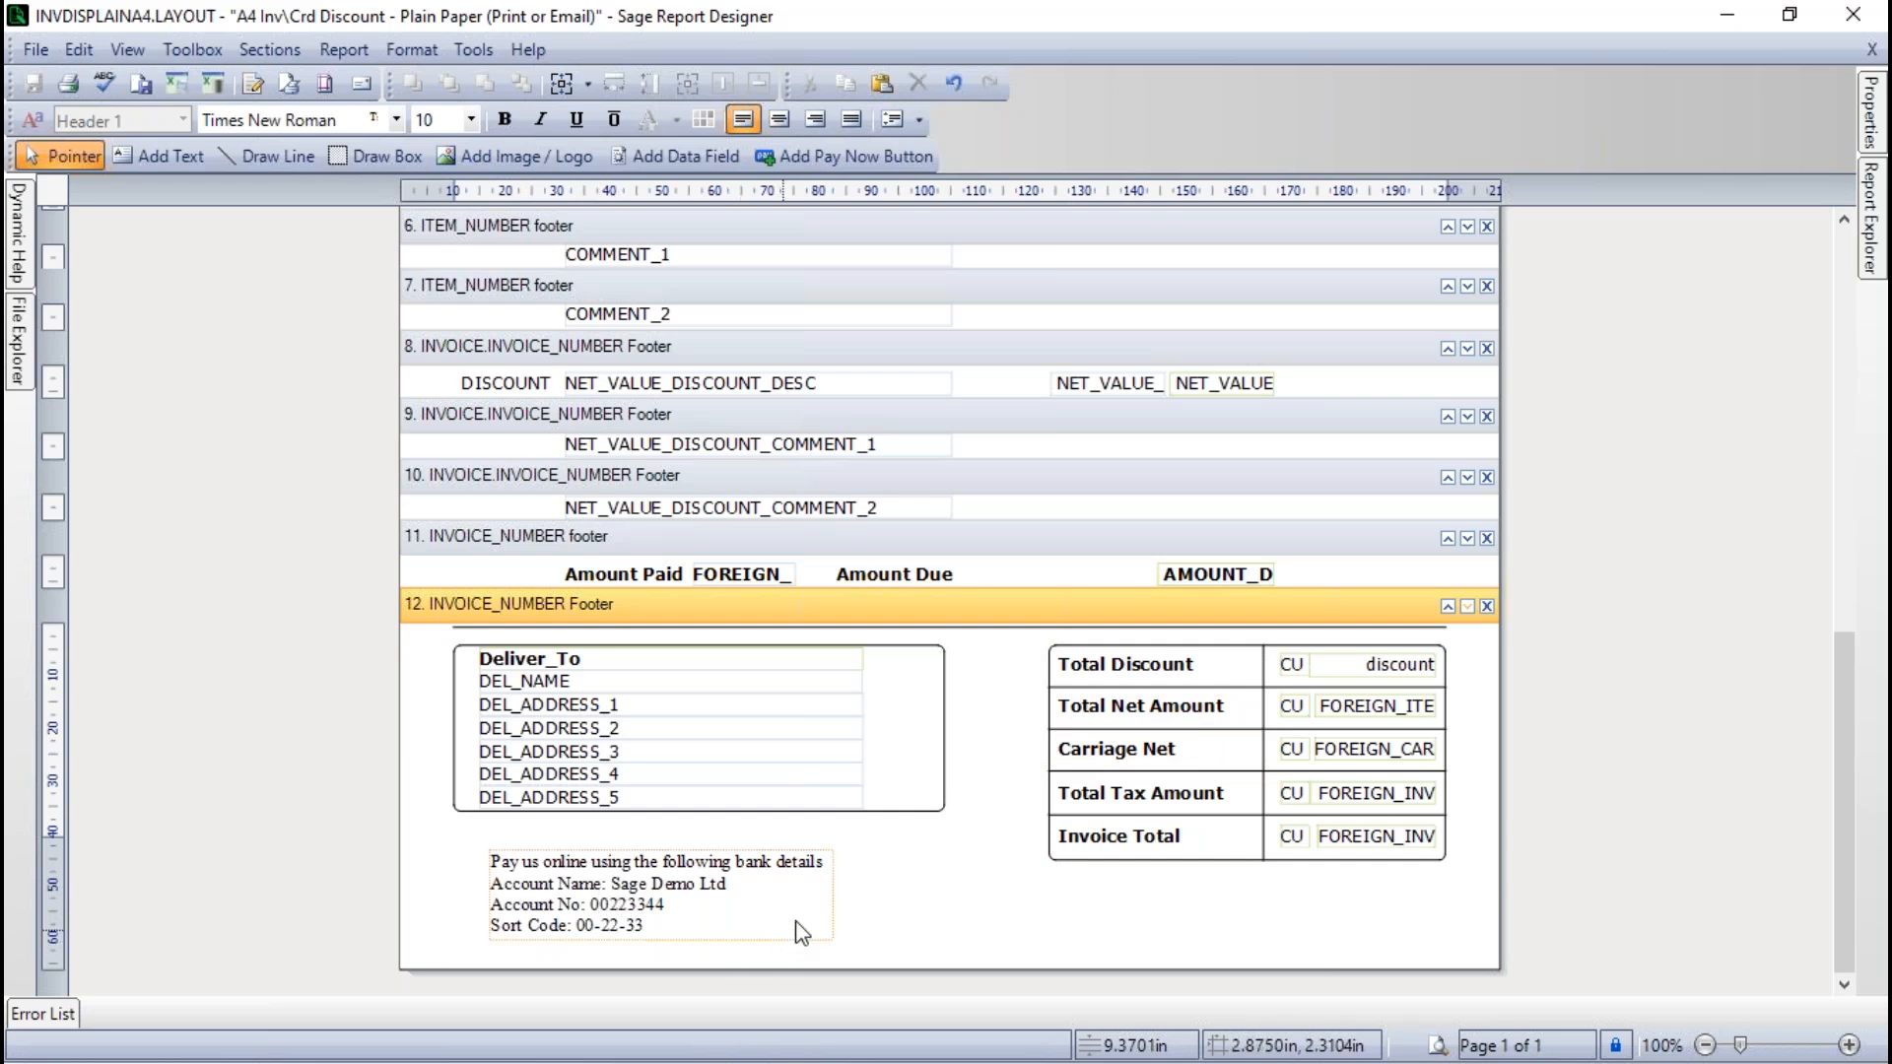
- Match the bank details text to the Total Discount label by applying the Header 2 style
{"action": "left_click", "coordinate": [1143, 672]}
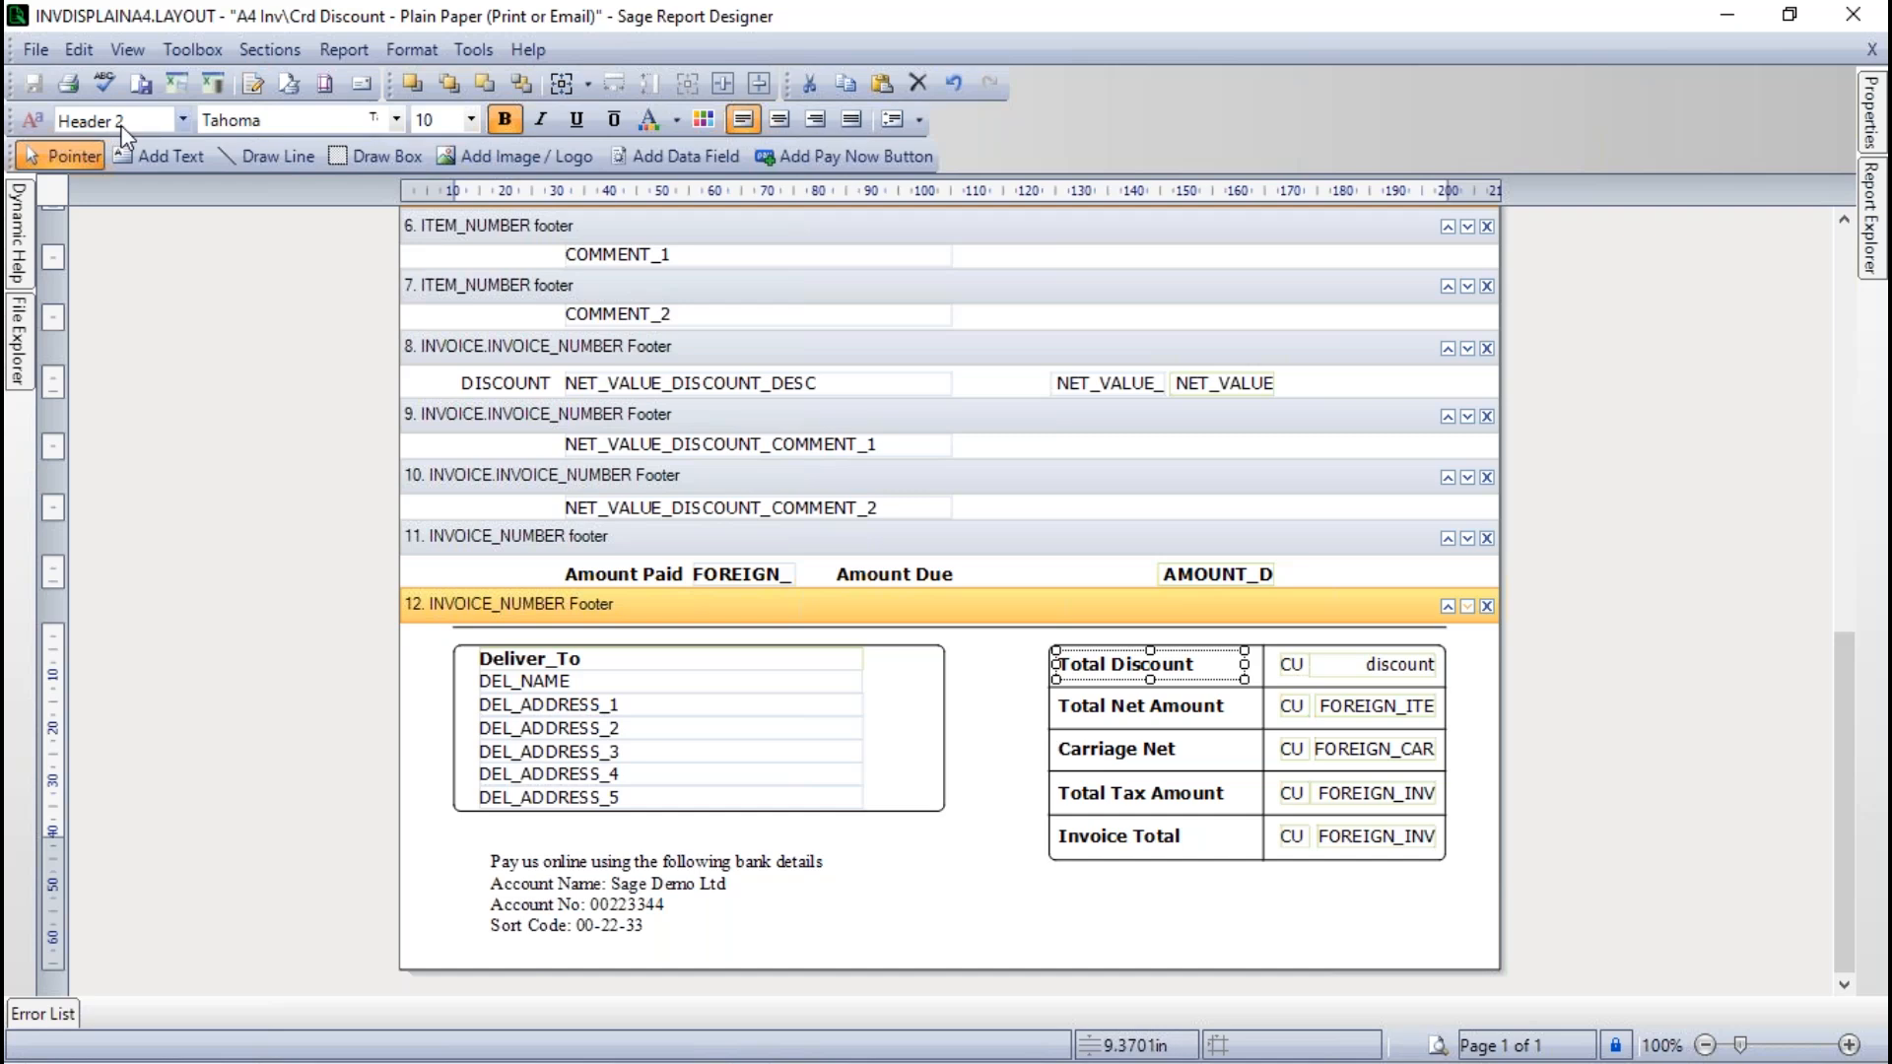
{"action": "left_click", "coordinate": [581, 893]}
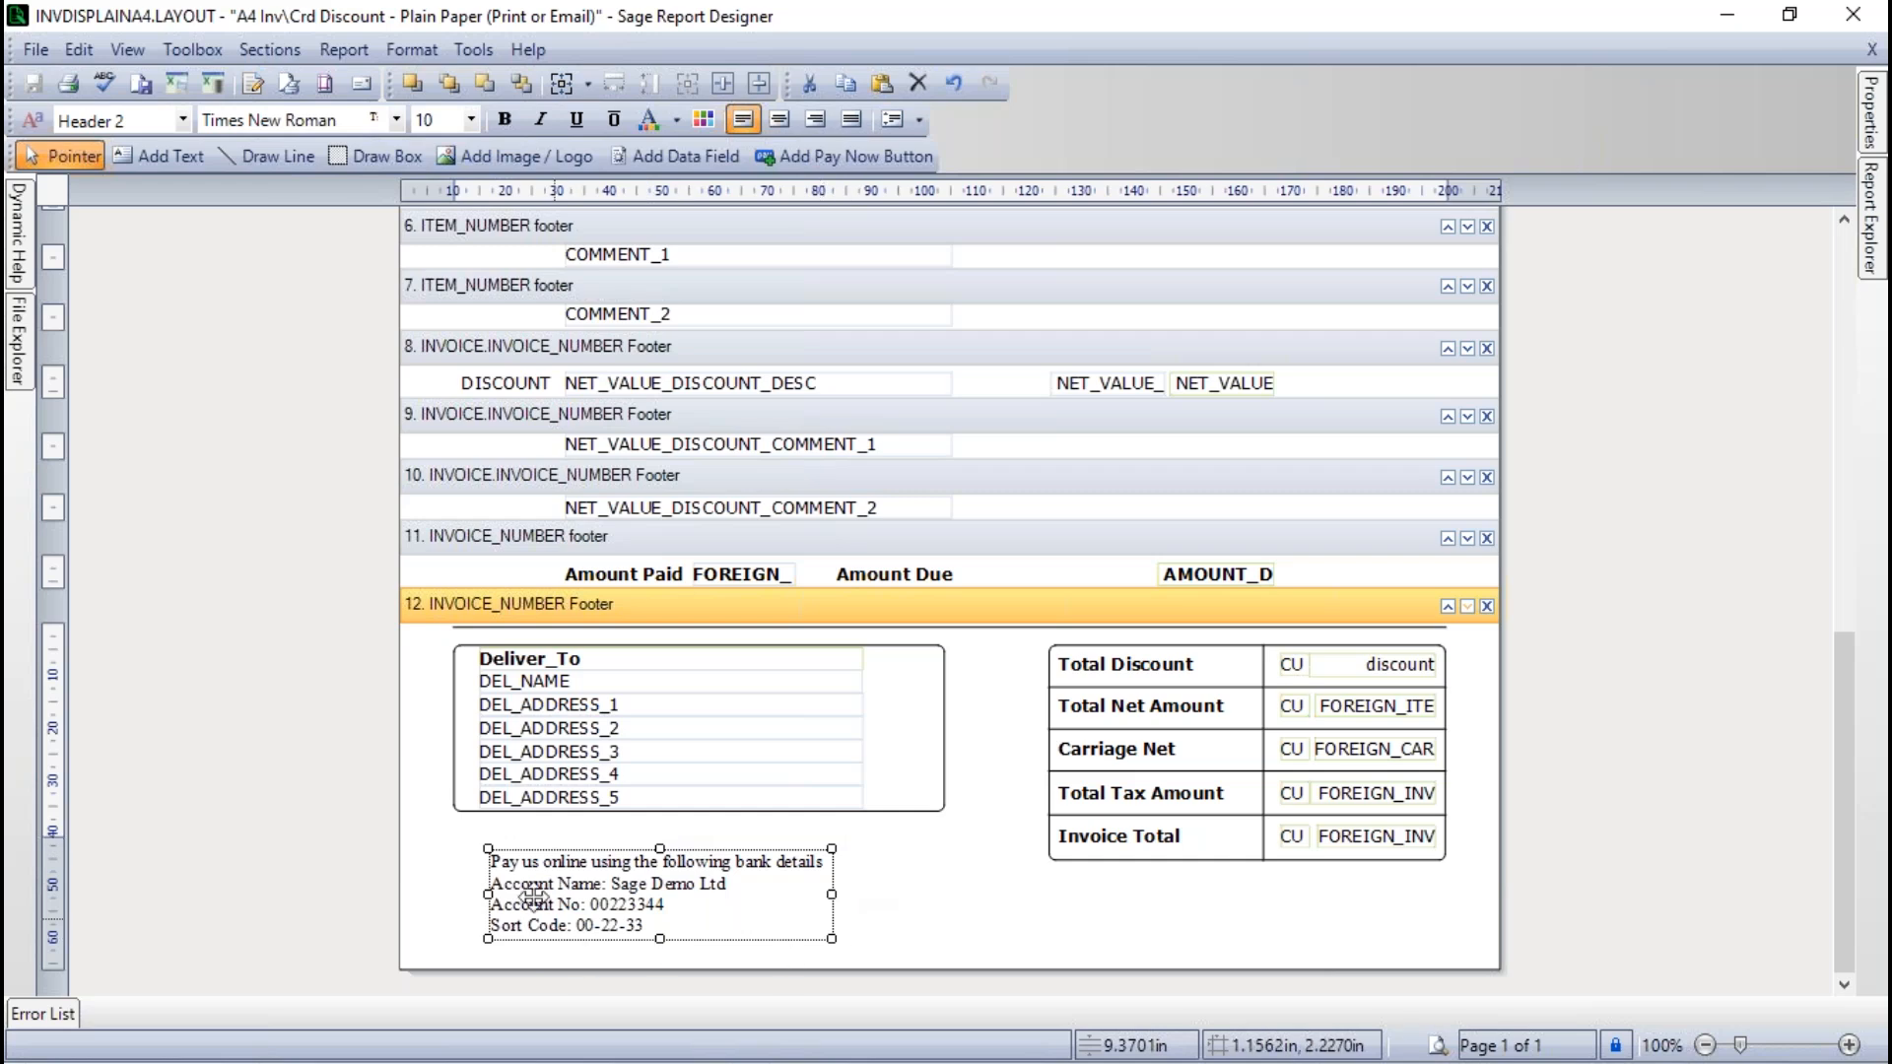
{"action": "left_click", "coordinate": [184, 120]}
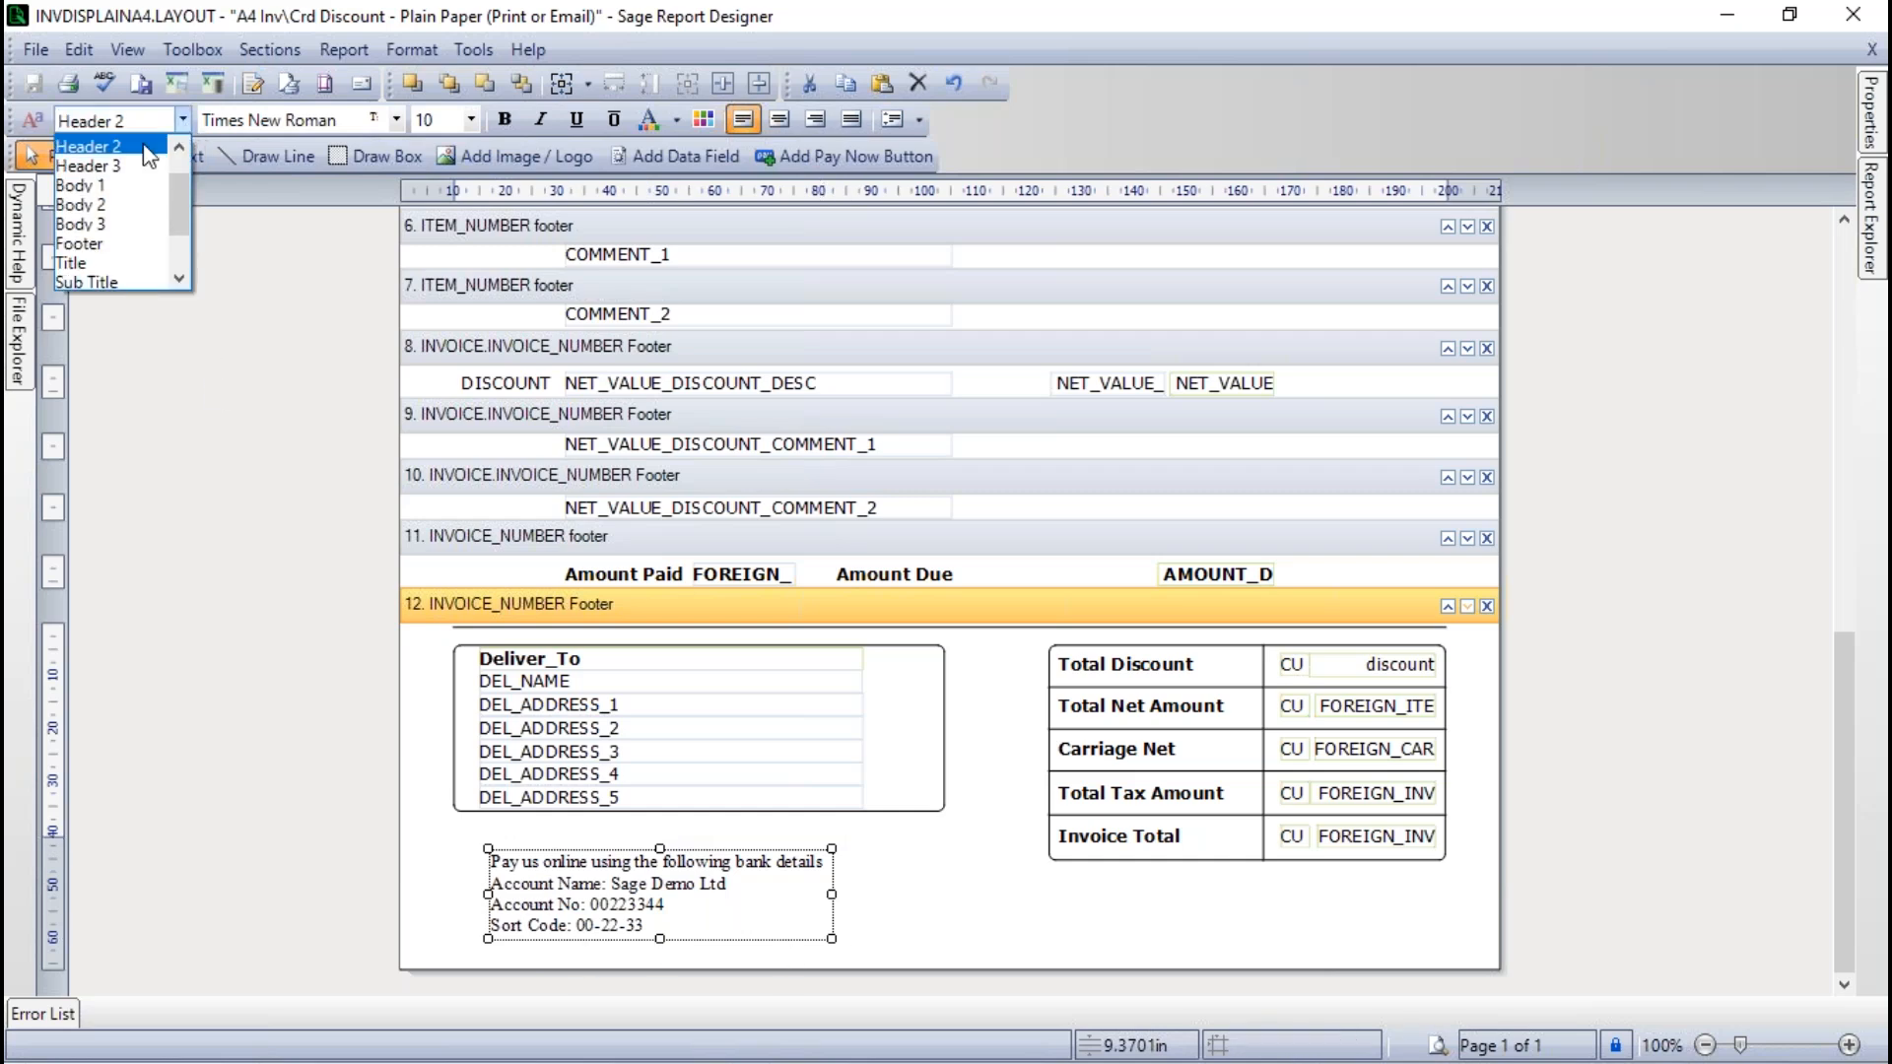
{"action": "left_click", "coordinate": [104, 146]}
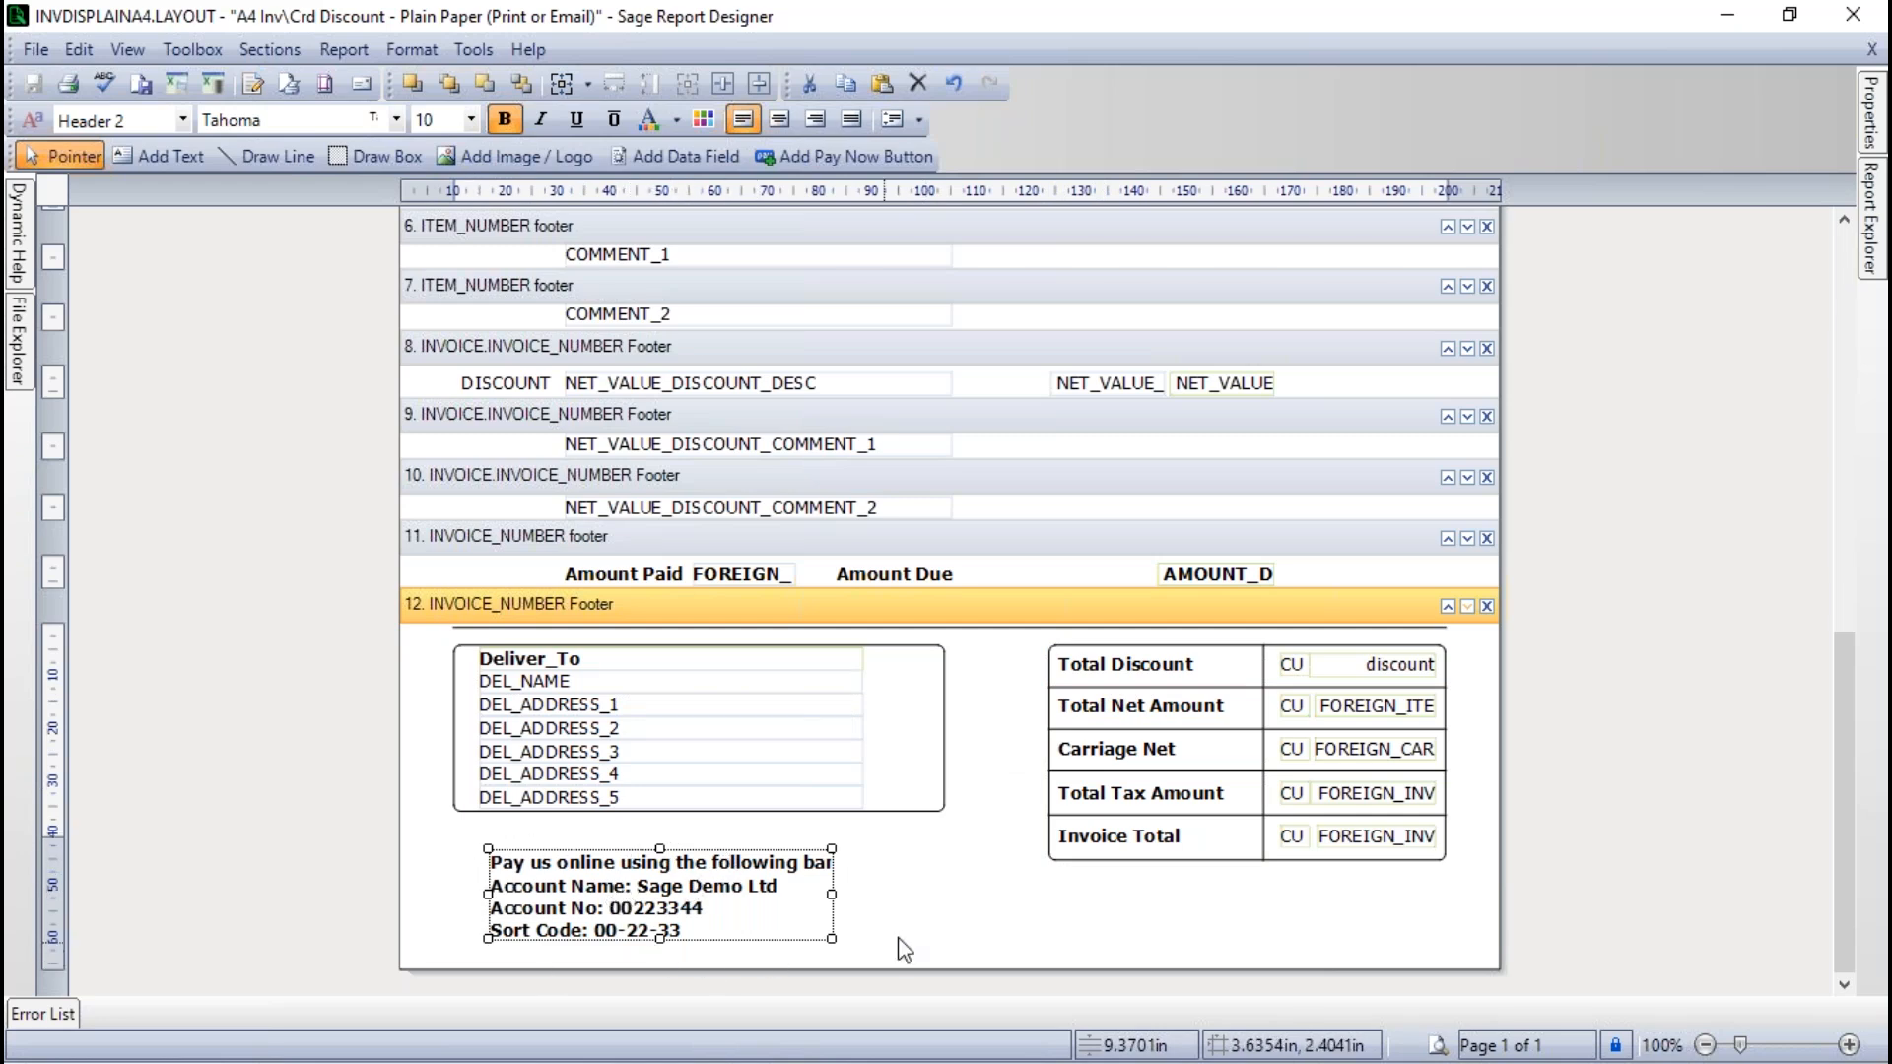
{"action": "left_click", "coordinate": [938, 908]}
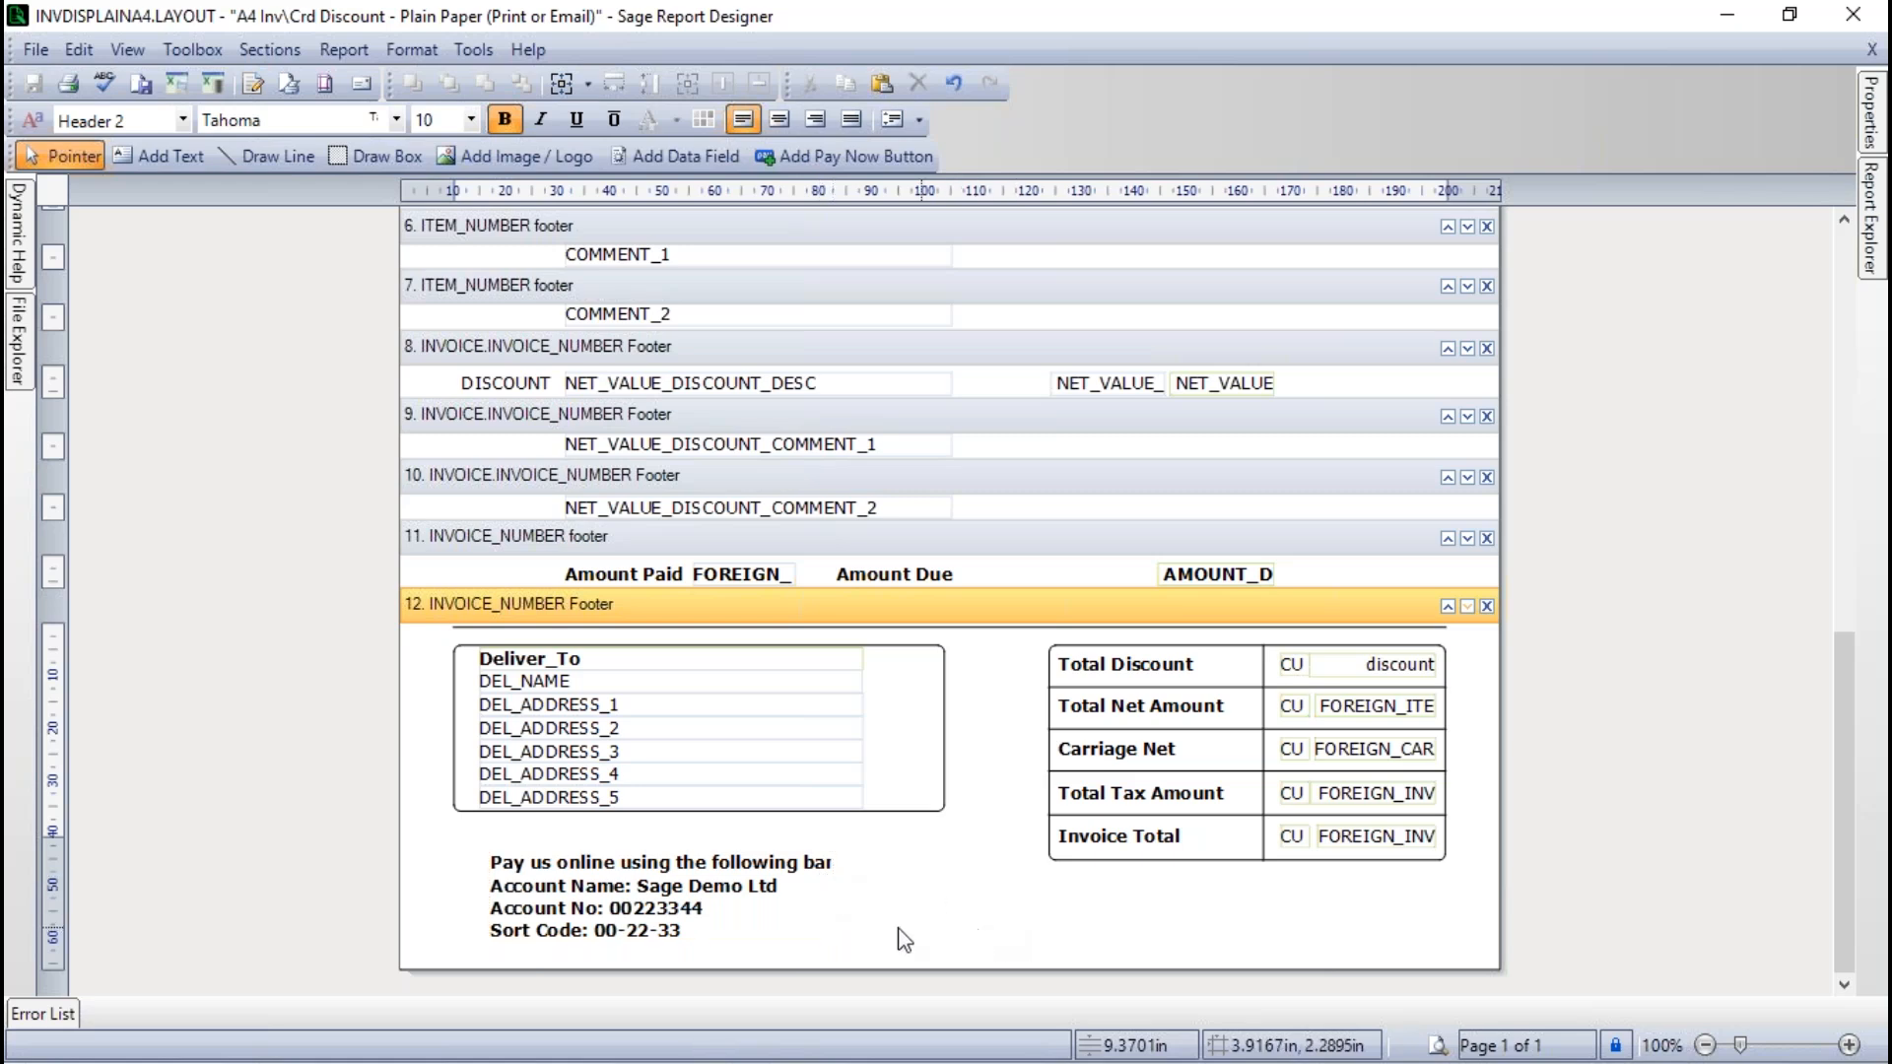
- Refit the bank details text box to its contents so the whole first line fits
{"action": "left_click", "coordinate": [791, 919]}
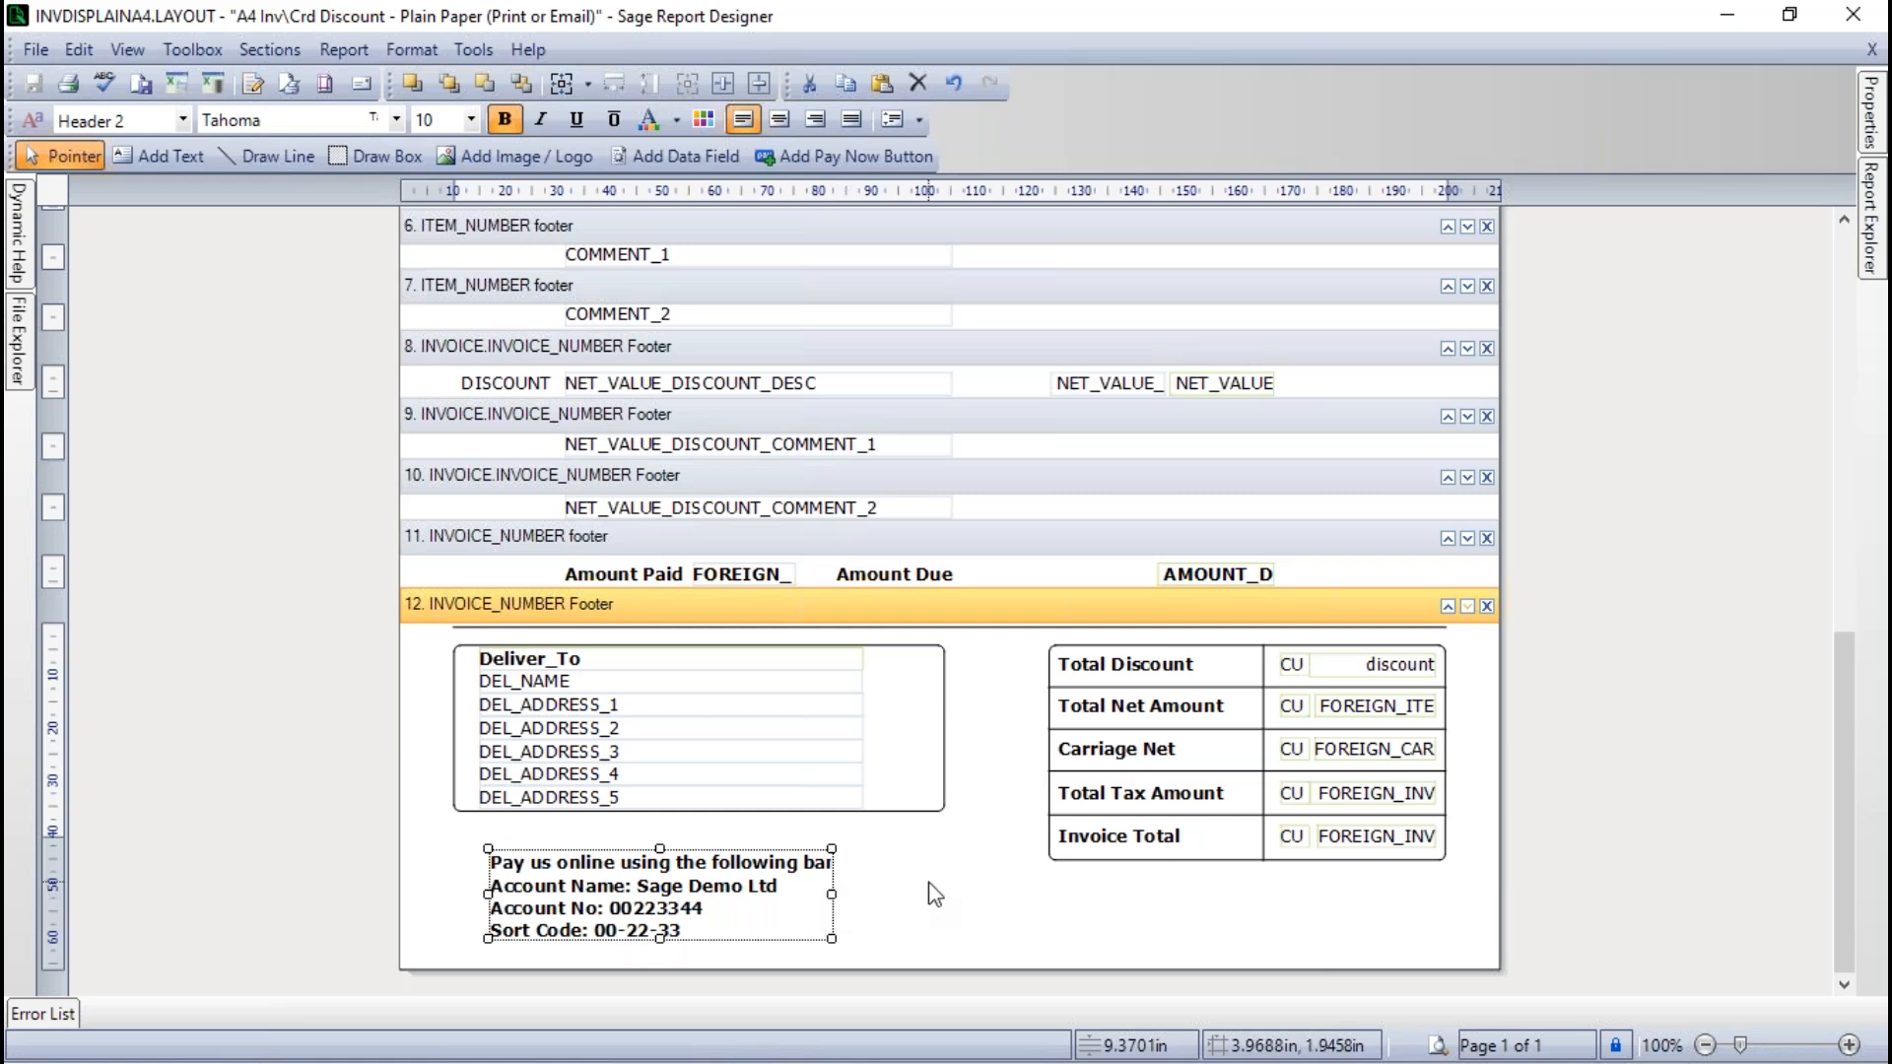
{"action": "left_click", "coordinate": [997, 912]}
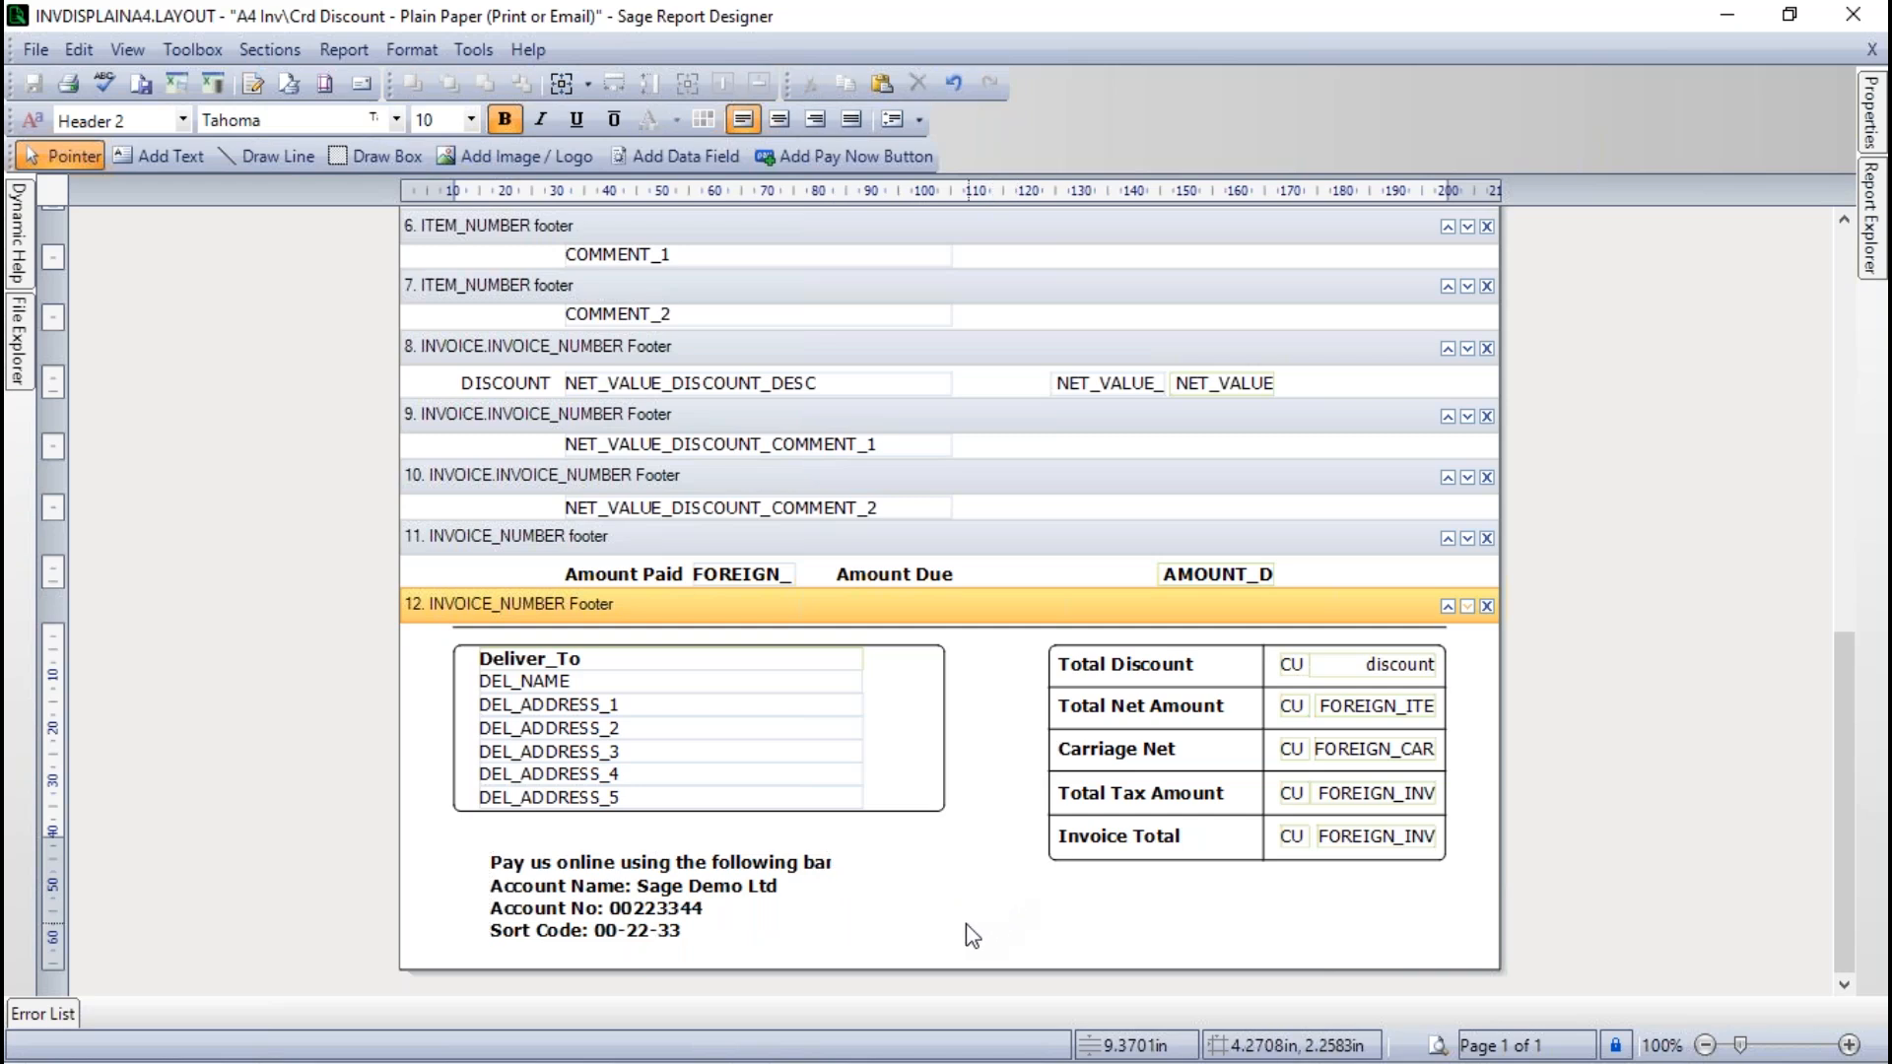
{"action": "double_click", "coordinate": [751, 919]}
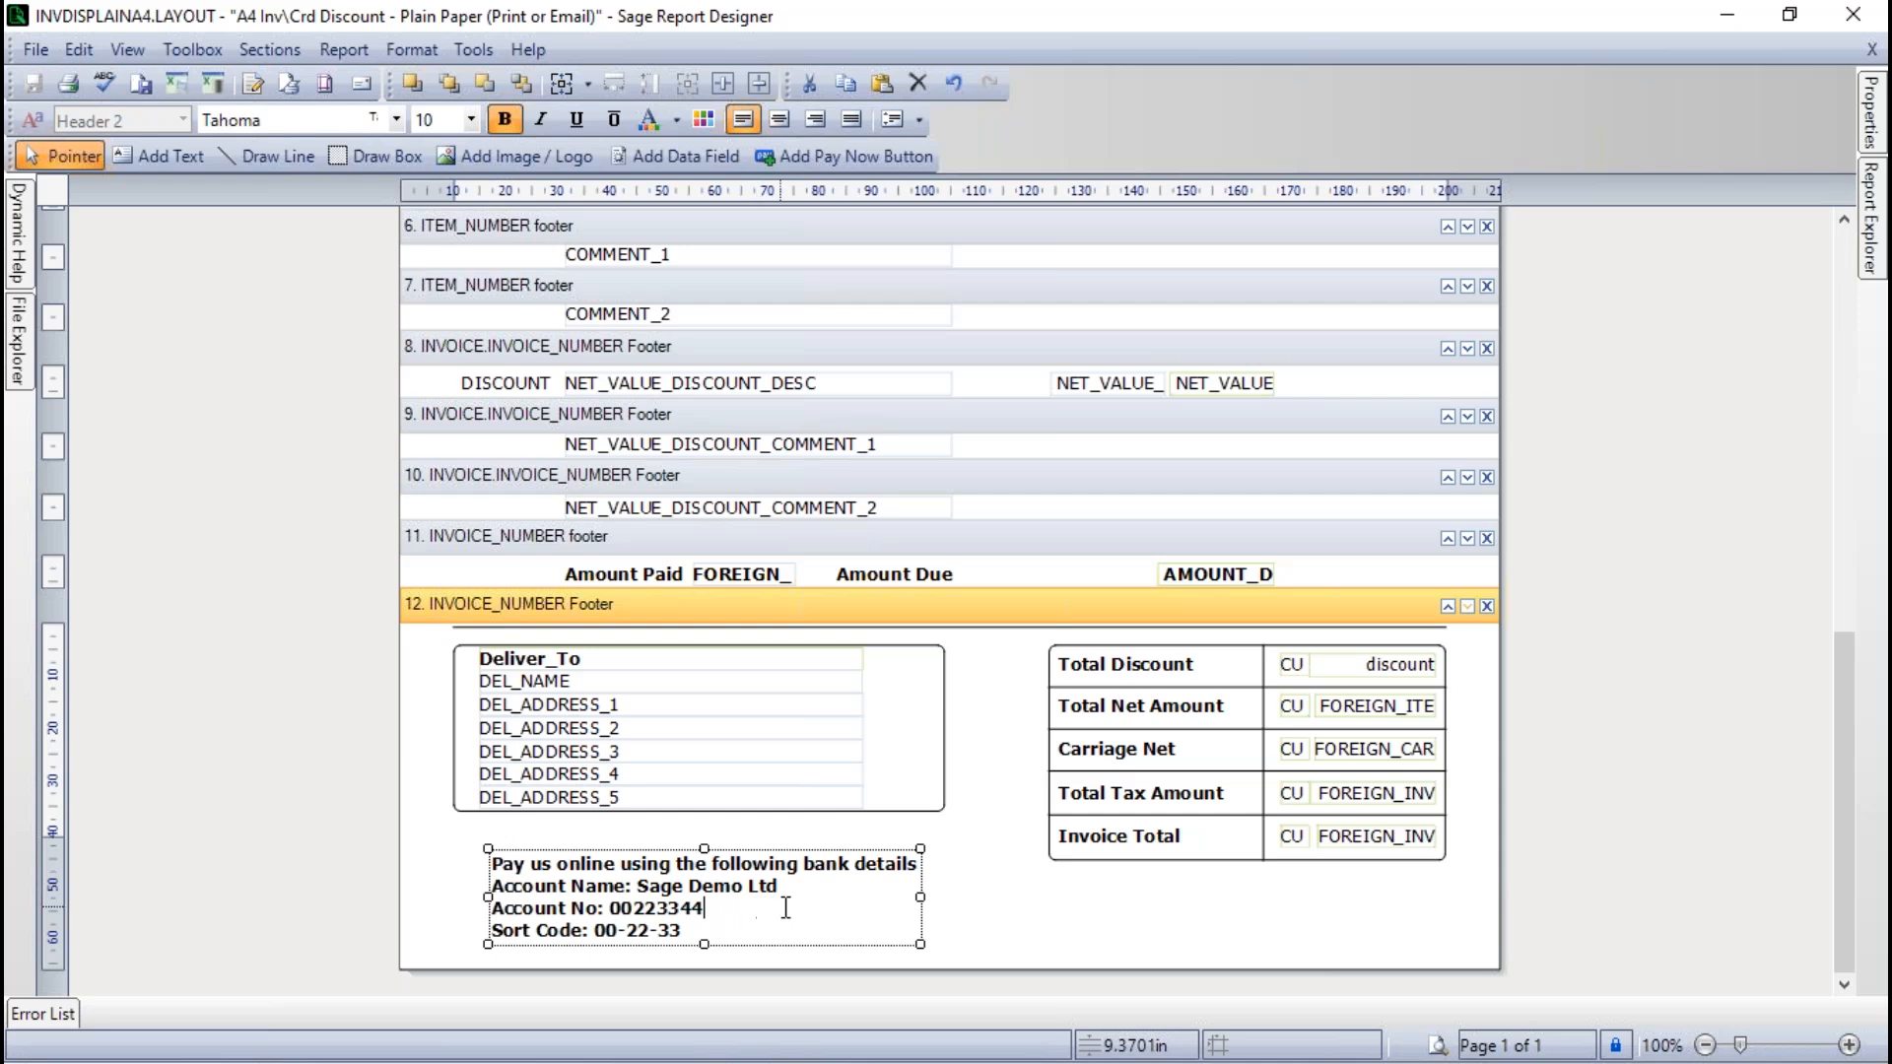
{"action": "left_click", "coordinate": [1044, 914]}
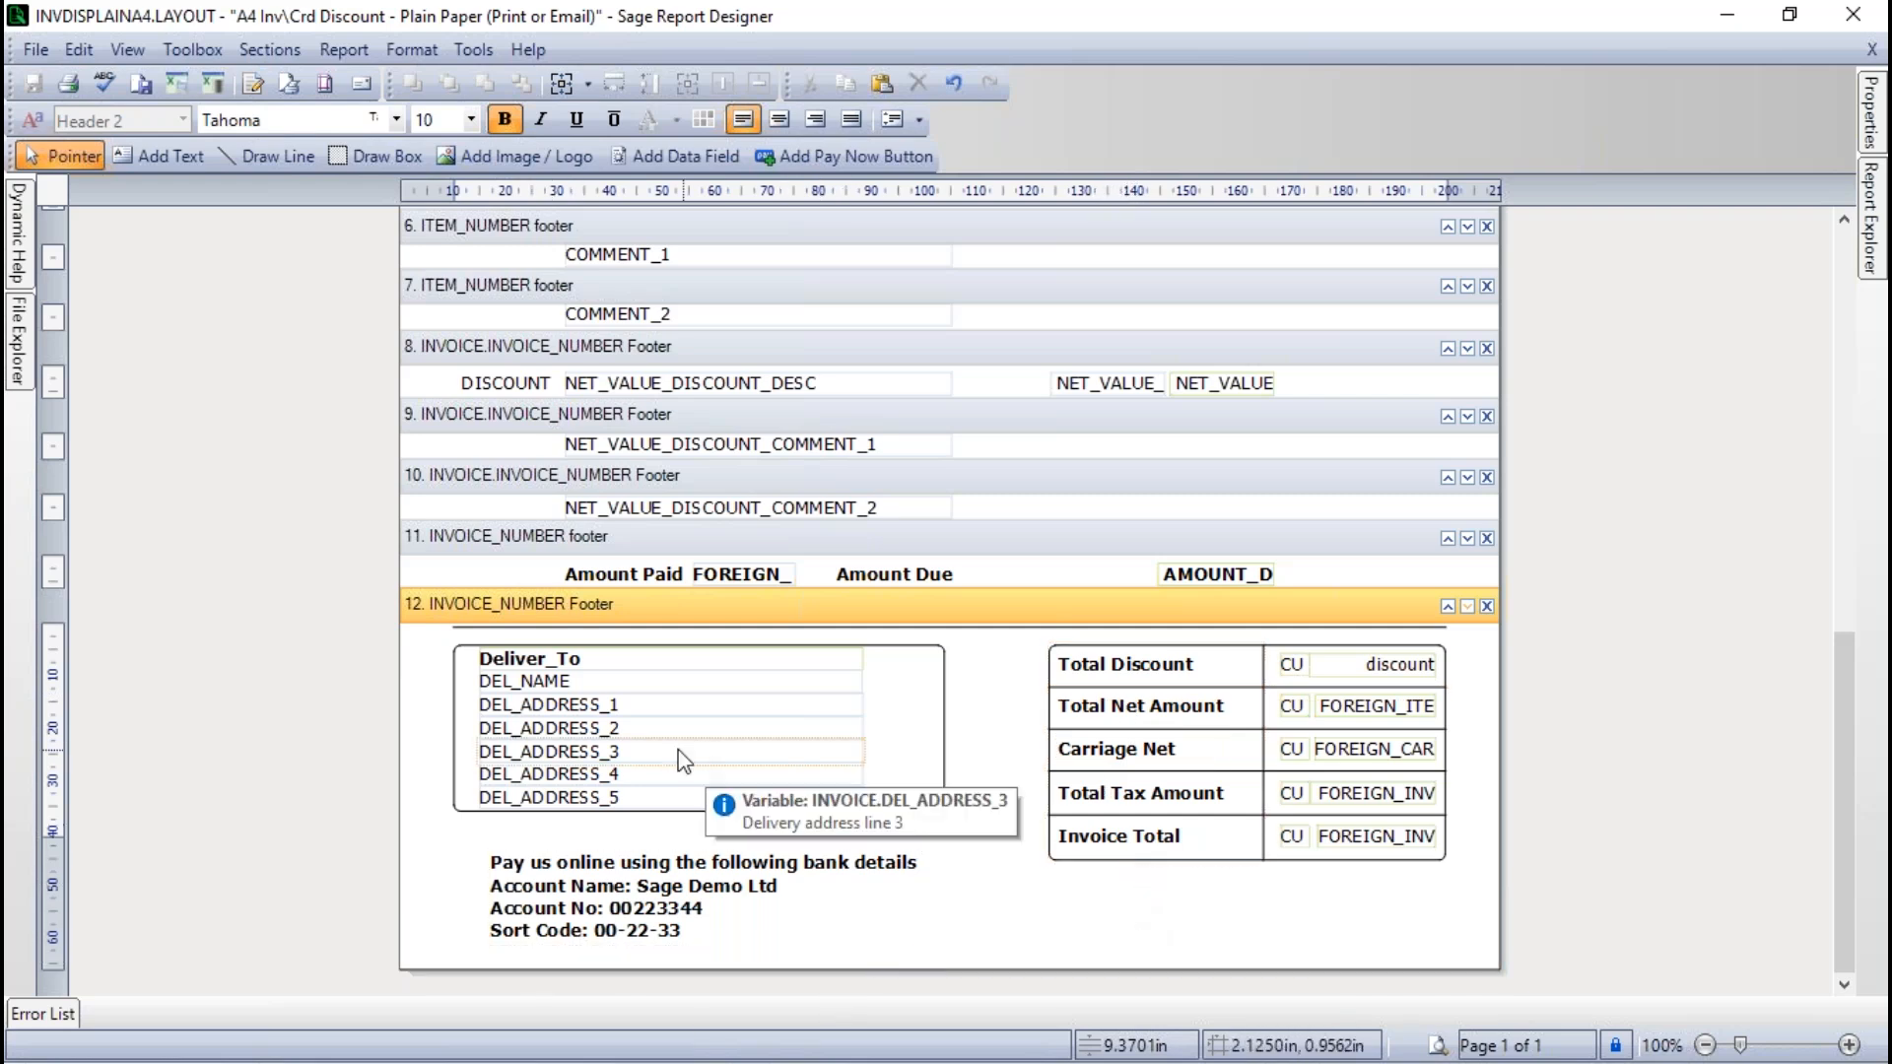
- Try the DEL_NAME field's Header 1 style on the bank details text and switch it back to Header 2
{"action": "left_click", "coordinate": [522, 681]}
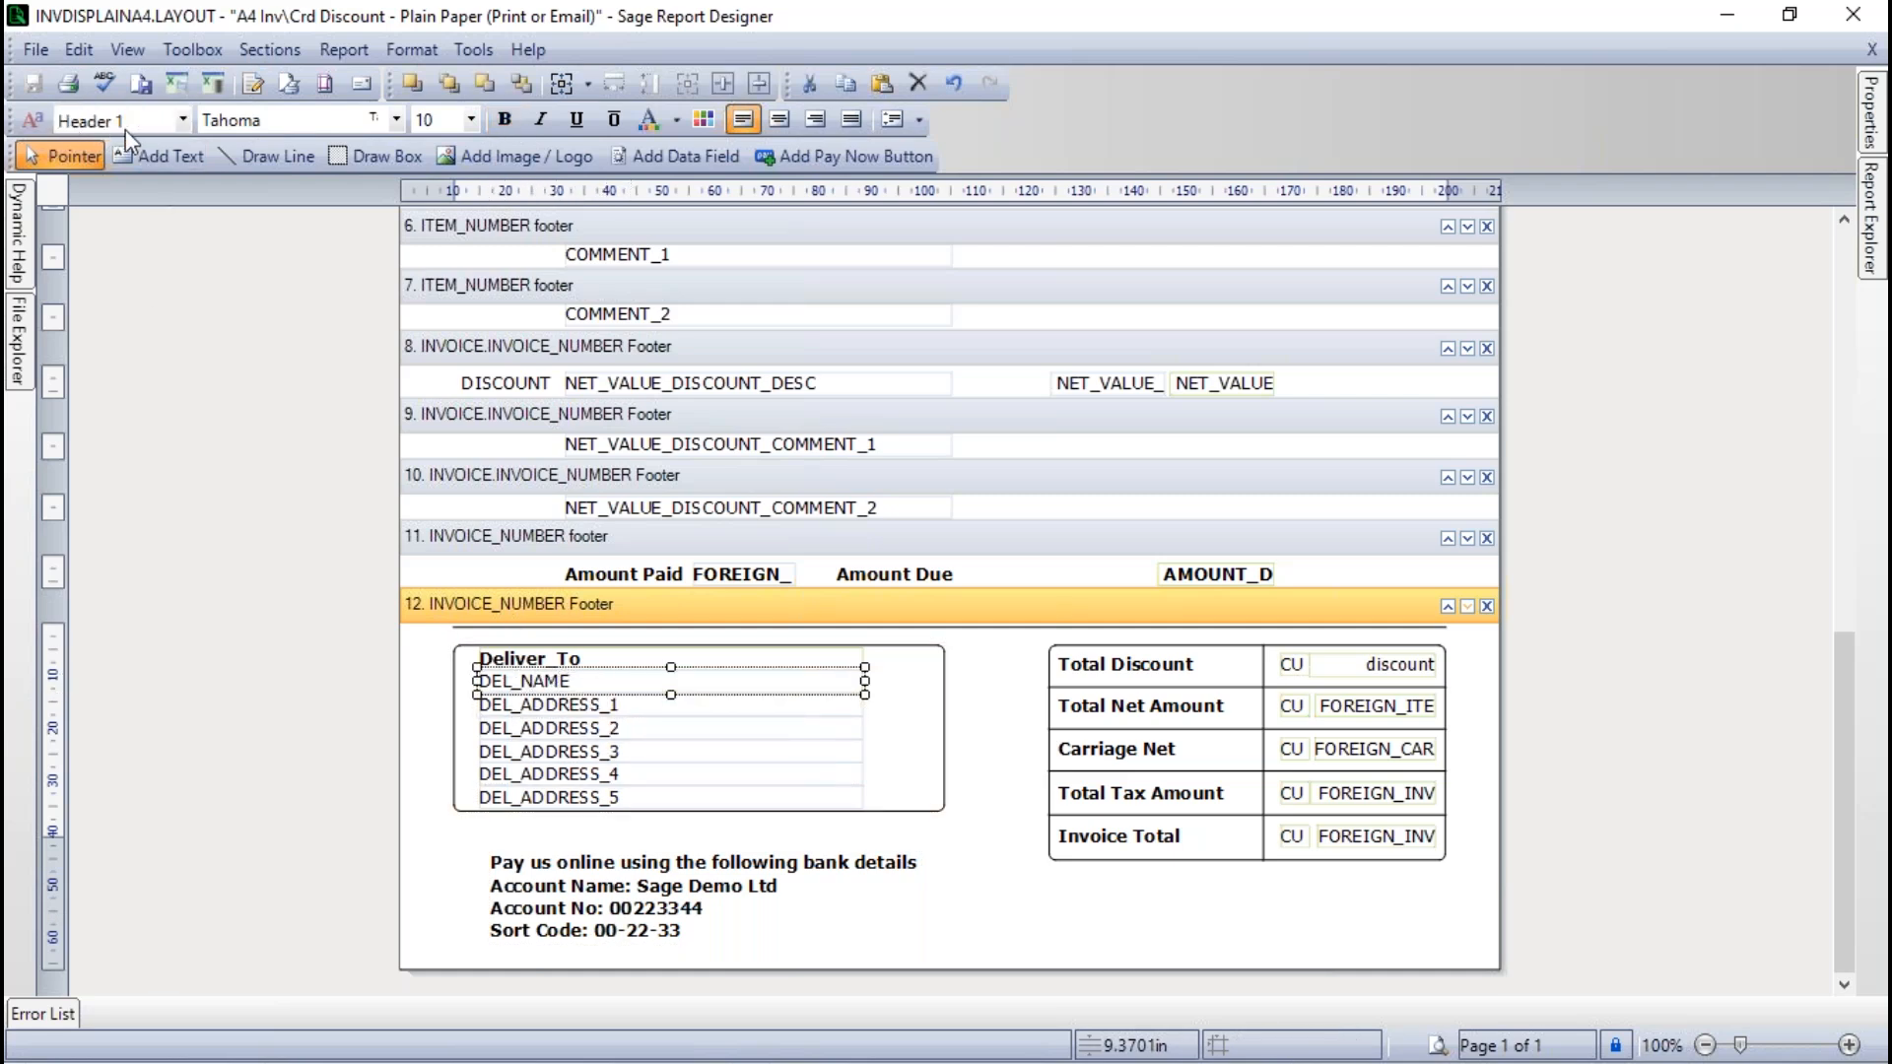
{"action": "left_click", "coordinate": [642, 877]}
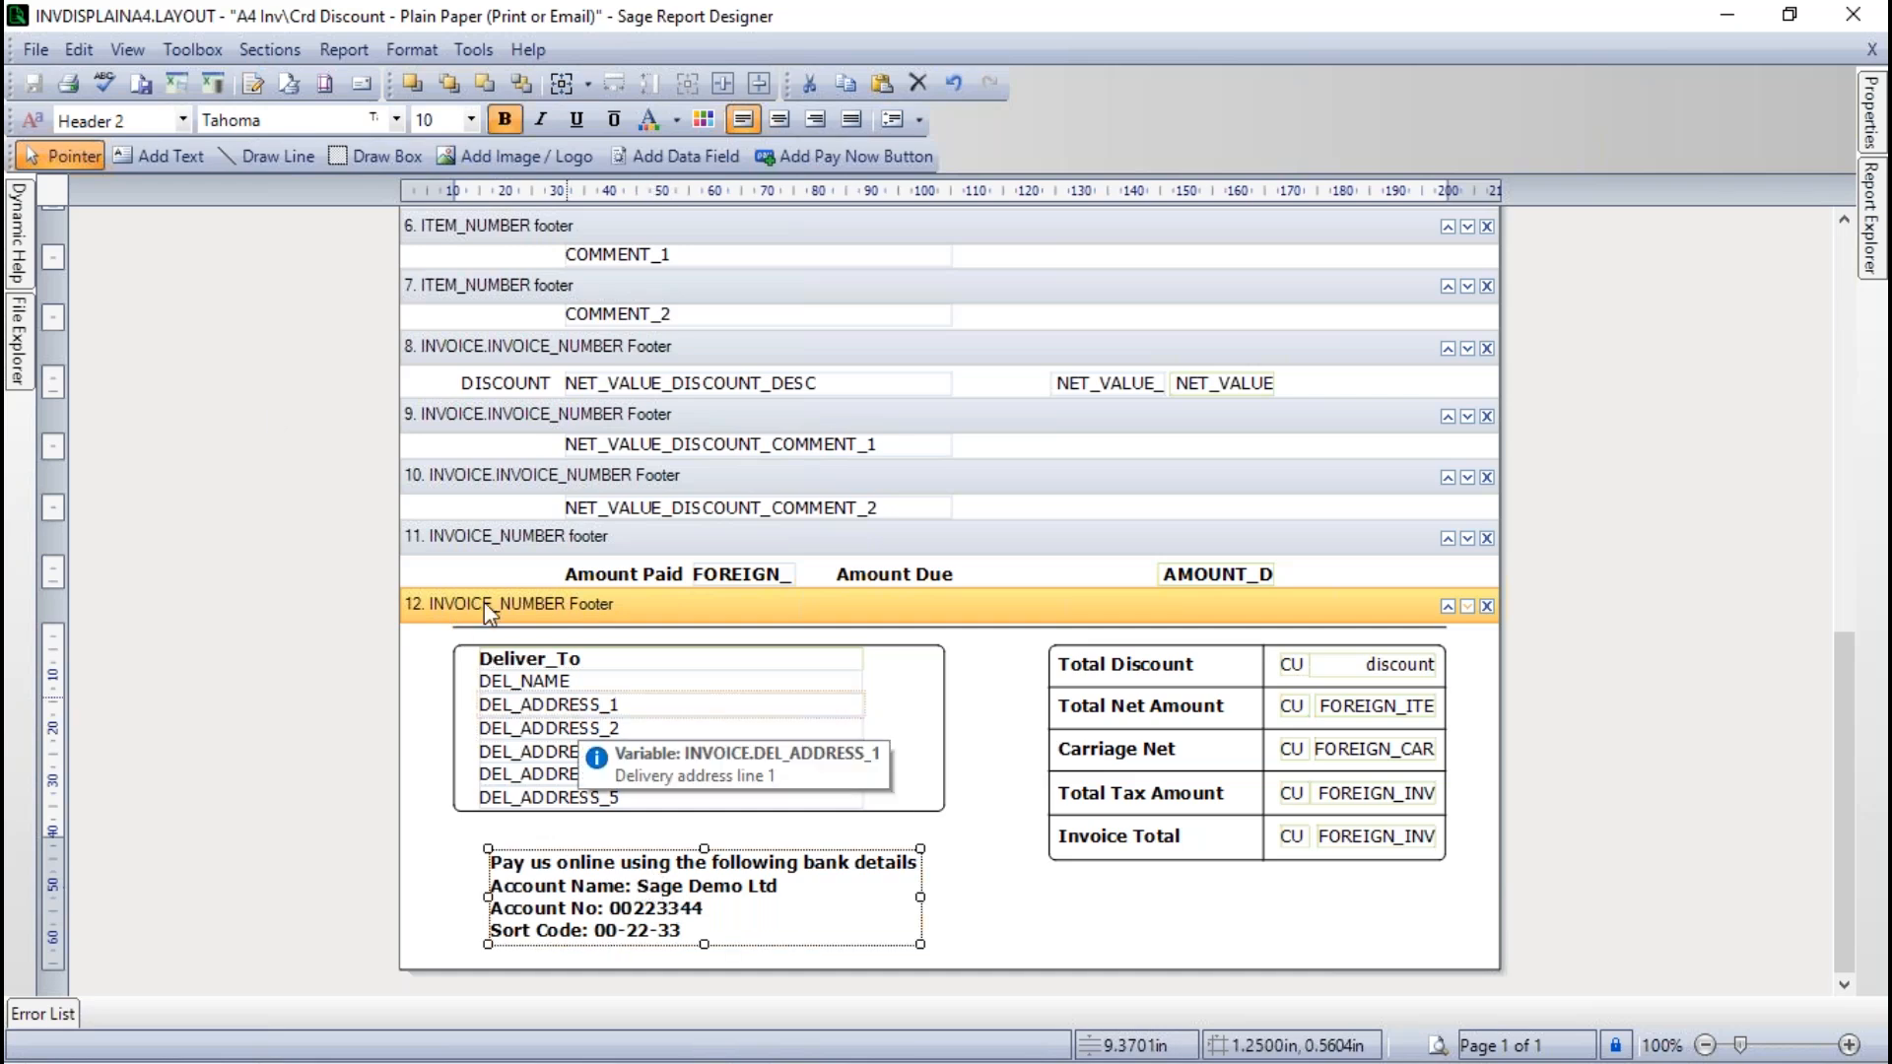
{"action": "left_click", "coordinate": [182, 120]}
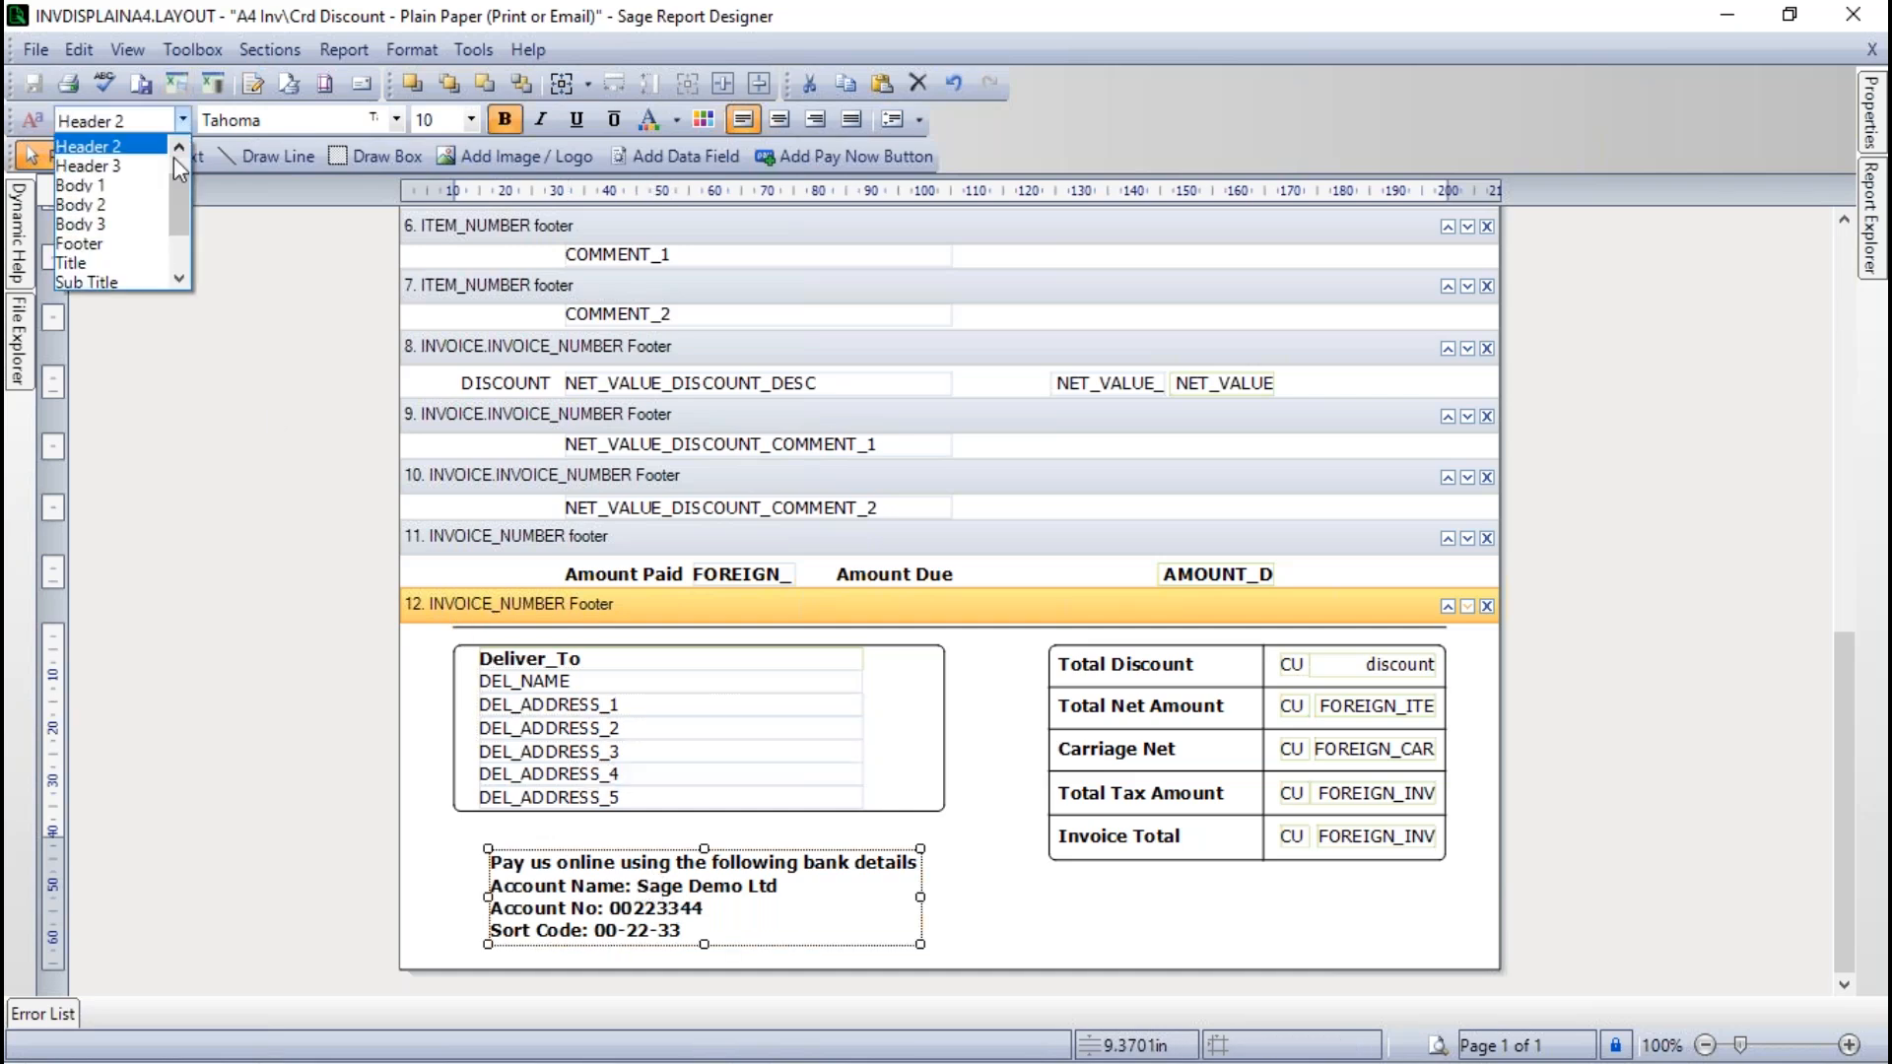
{"action": "left_click", "coordinate": [177, 149]}
{"action": "left_click", "coordinate": [177, 149]}
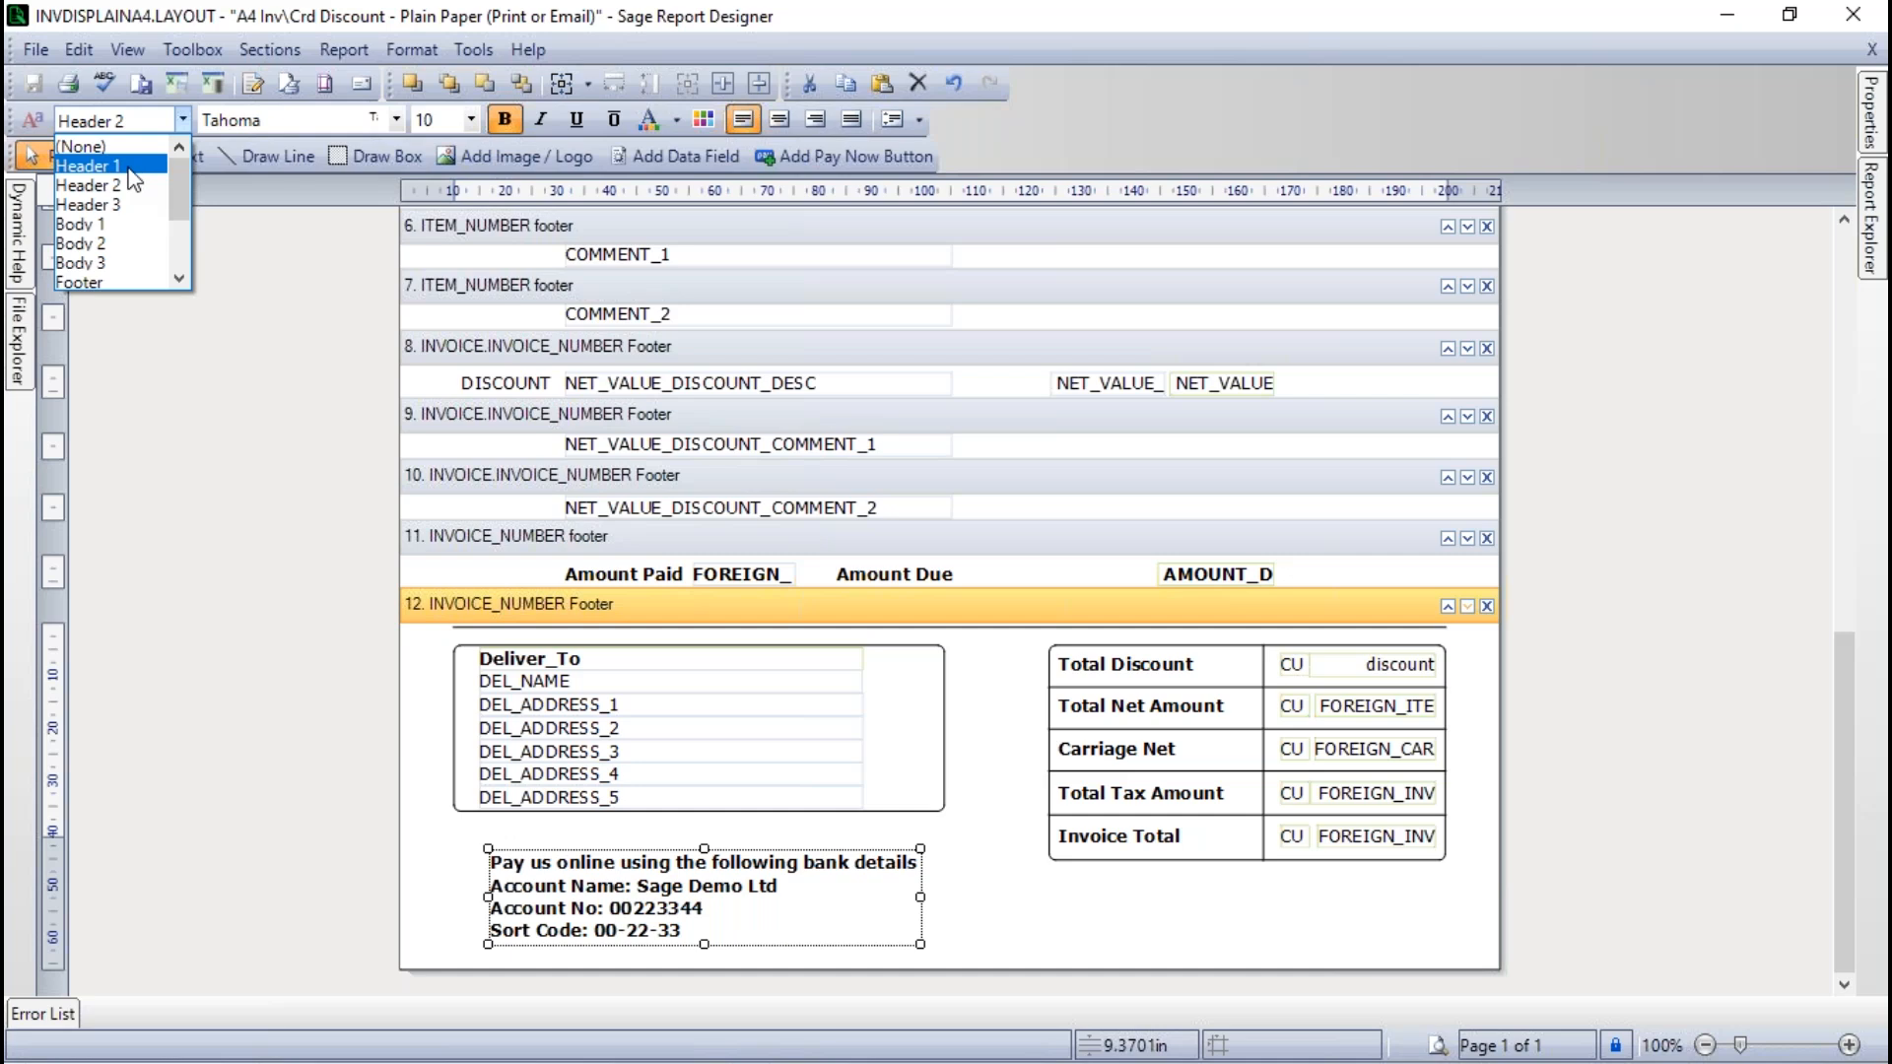
{"action": "left_click", "coordinate": [130, 167]}
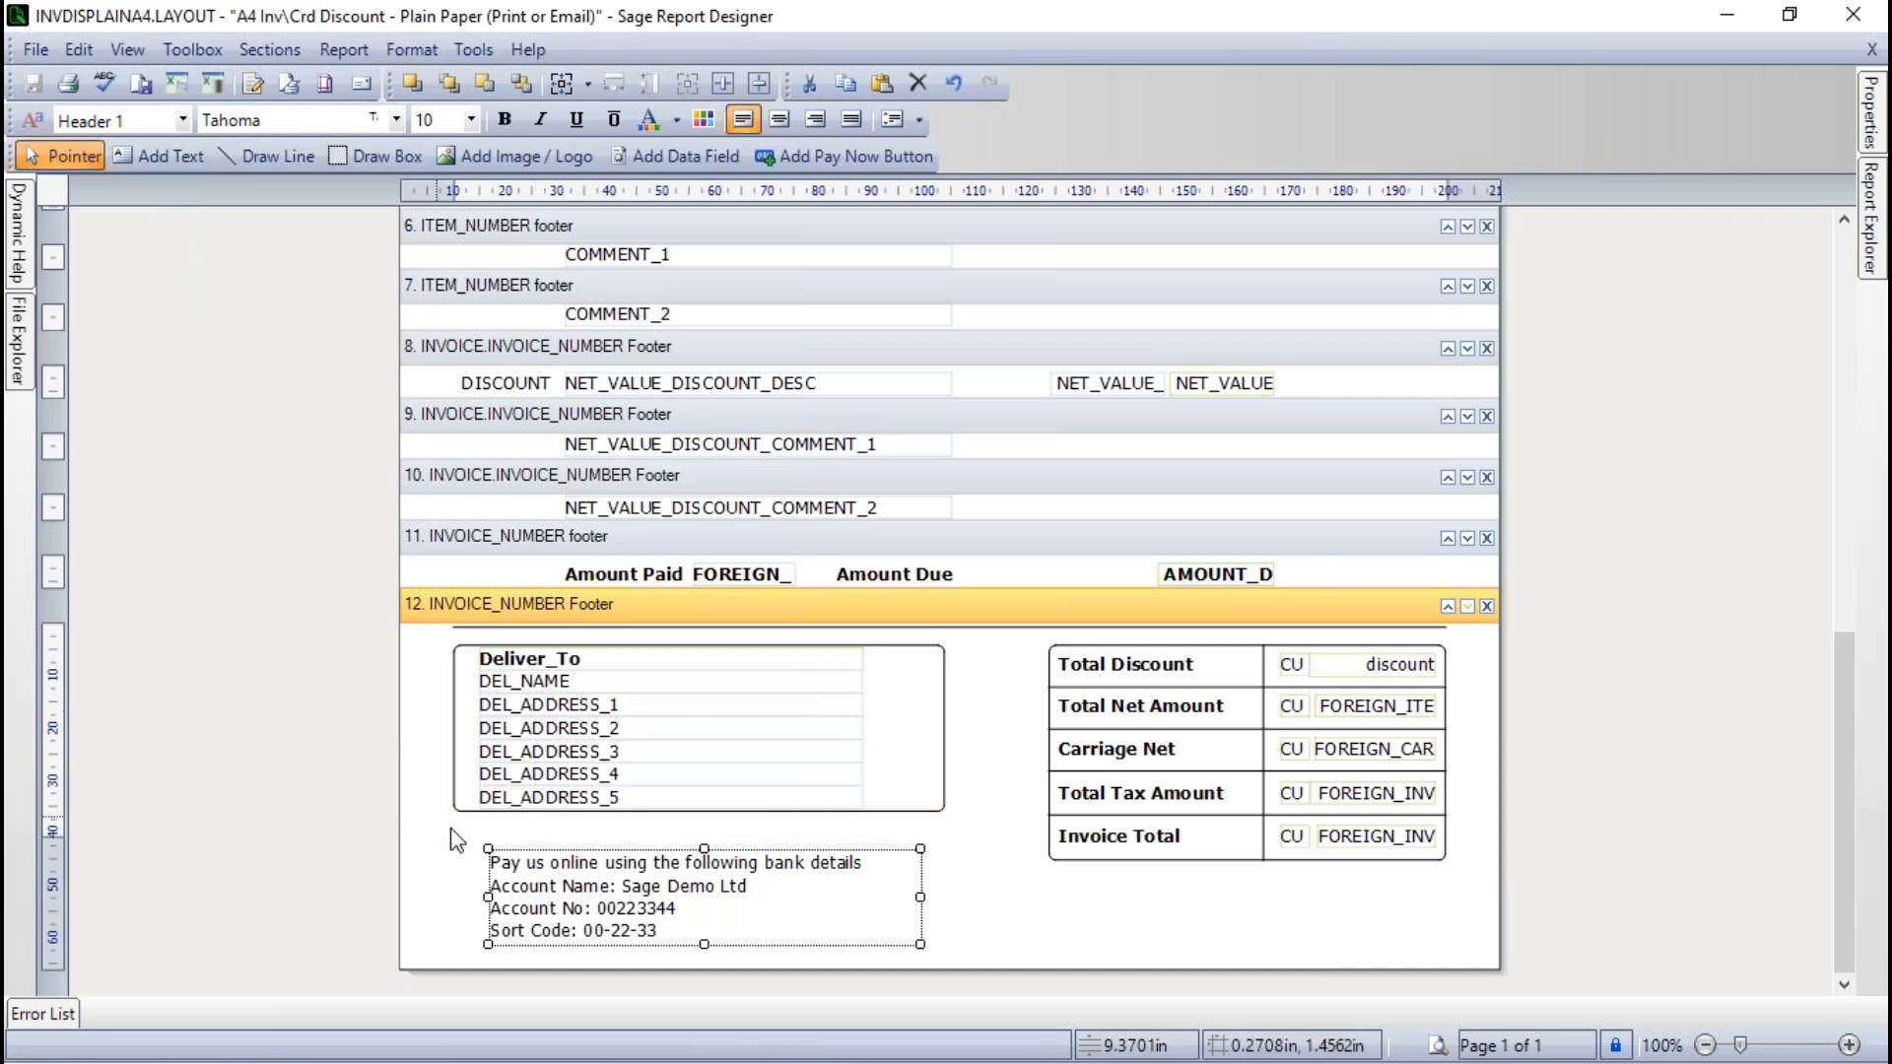
{"action": "left_click", "coordinate": [183, 120]}
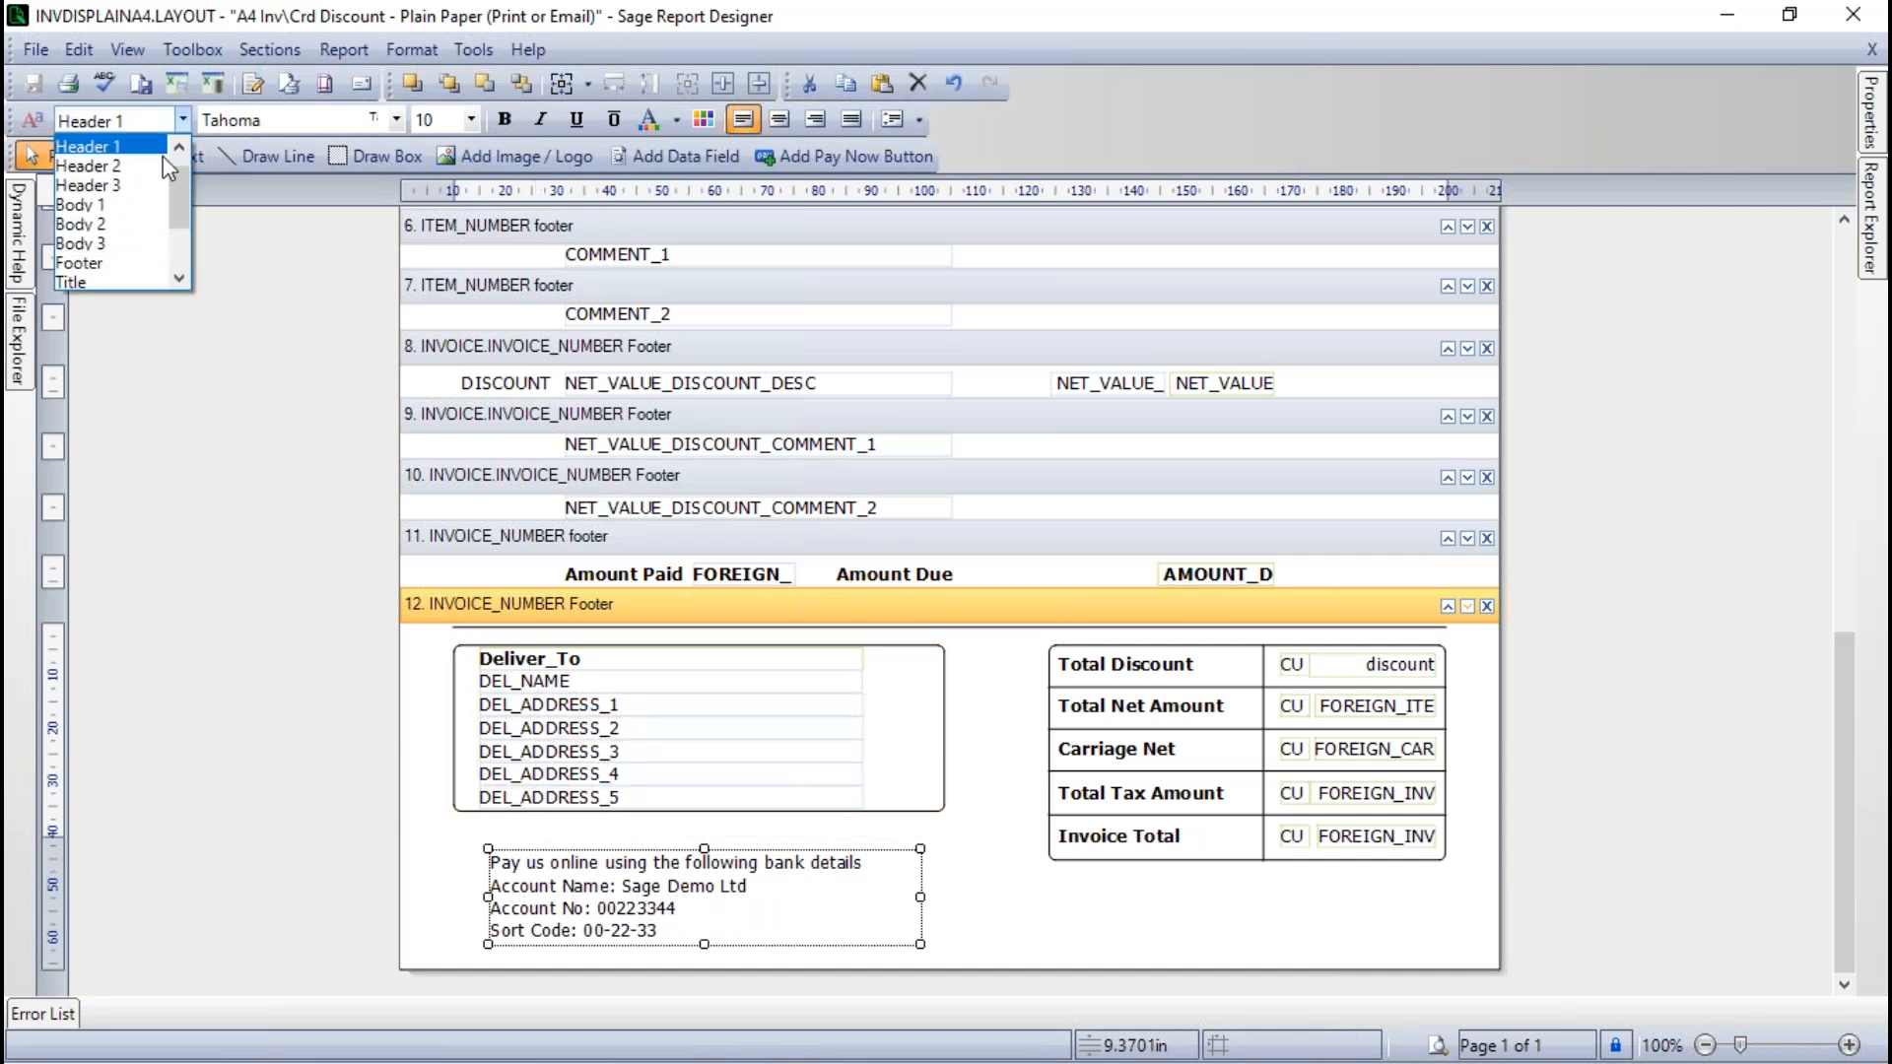
{"action": "left_click", "coordinate": [85, 167]}
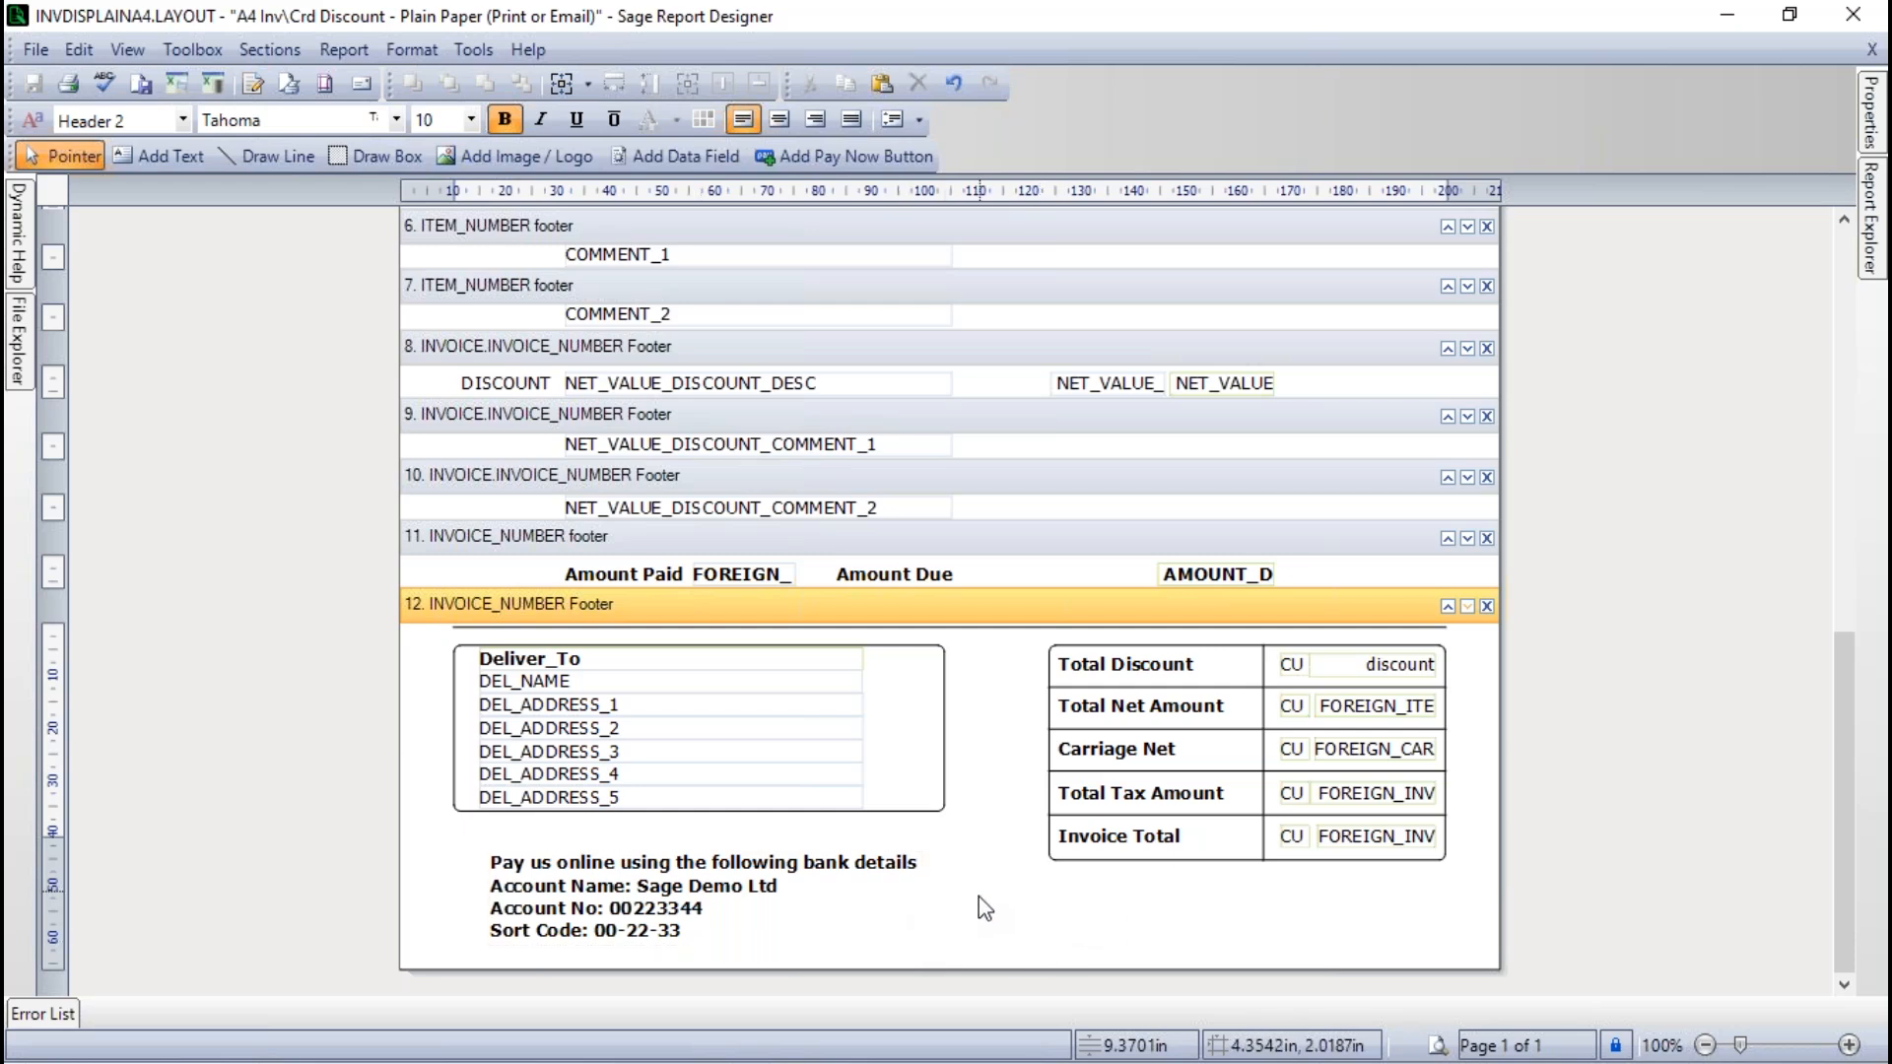
- Reposition the bank details text box just below the delivery address box, with its left edge aligned to the delivery address fields
{"action": "left_click", "coordinate": [793, 918]}
{"action": "left_click_drag", "start_coordinate": [804, 918], "coordinate": [857, 922]}
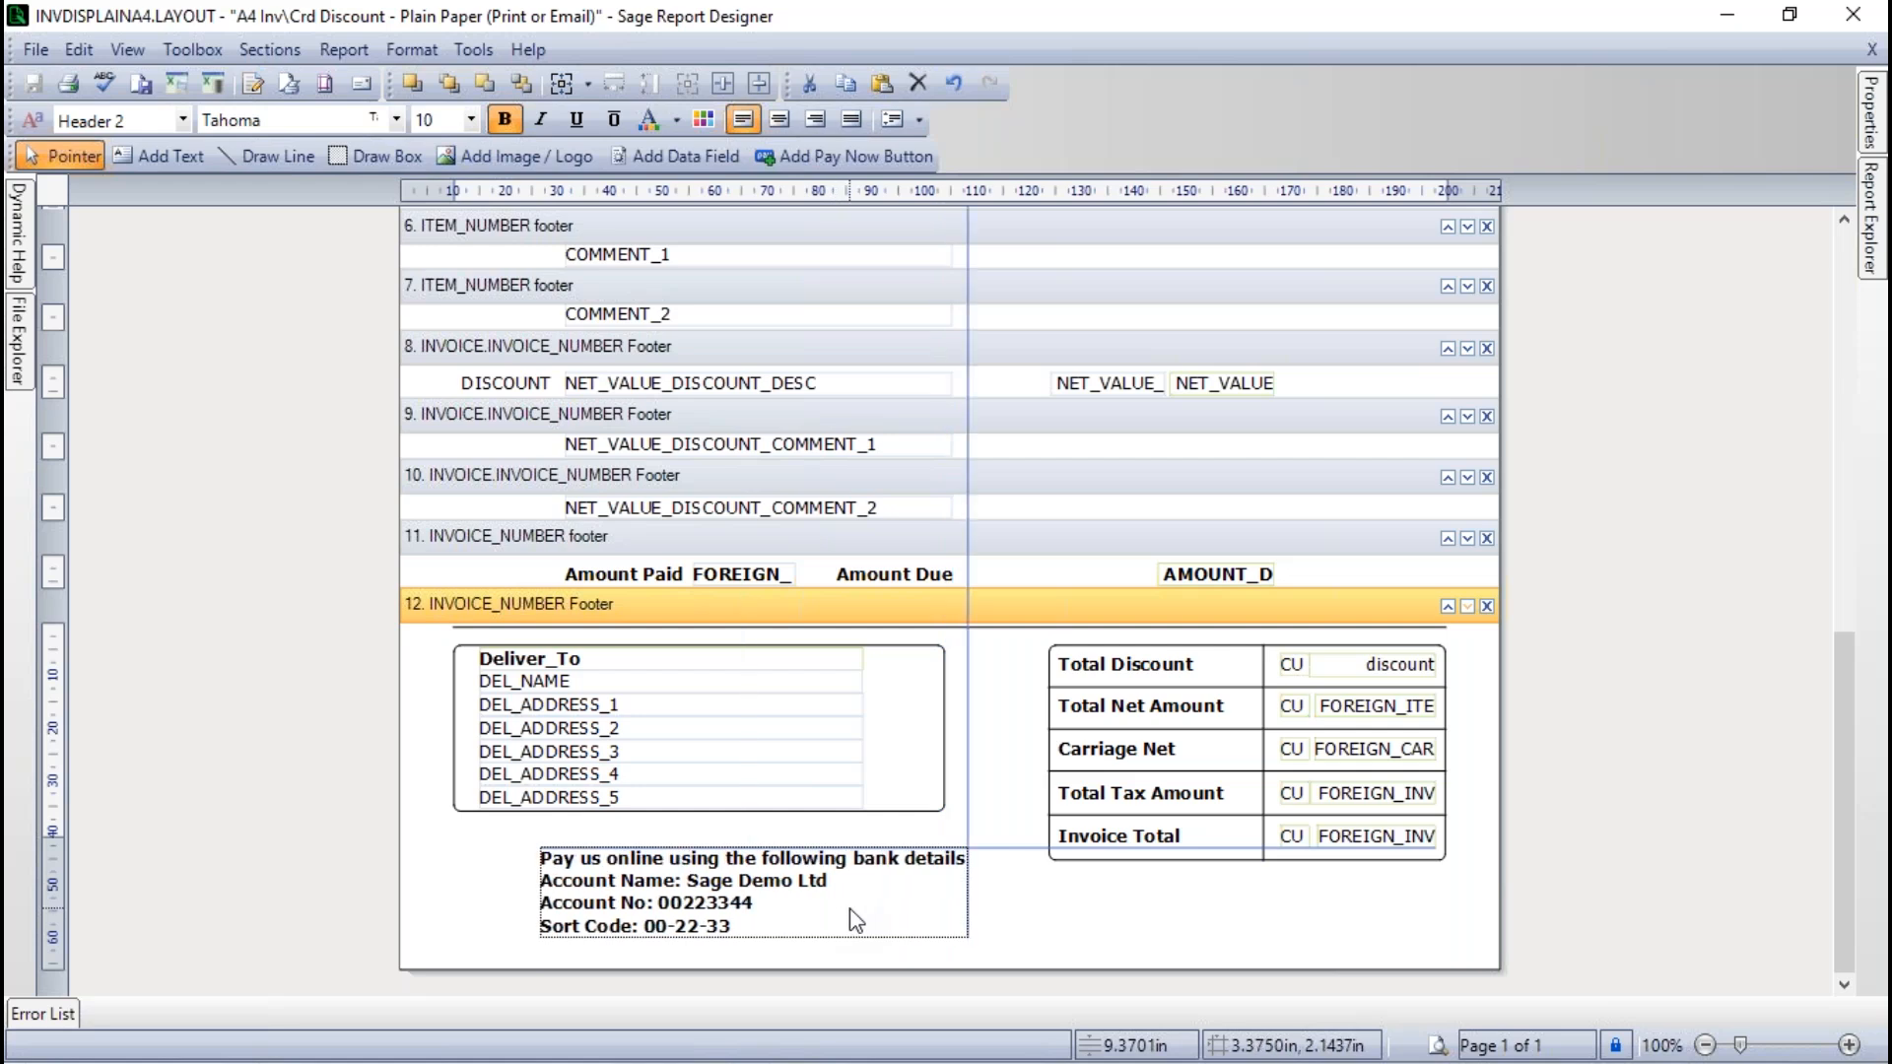
{"action": "left_click_drag", "start_coordinate": [857, 921], "coordinate": [796, 907]}
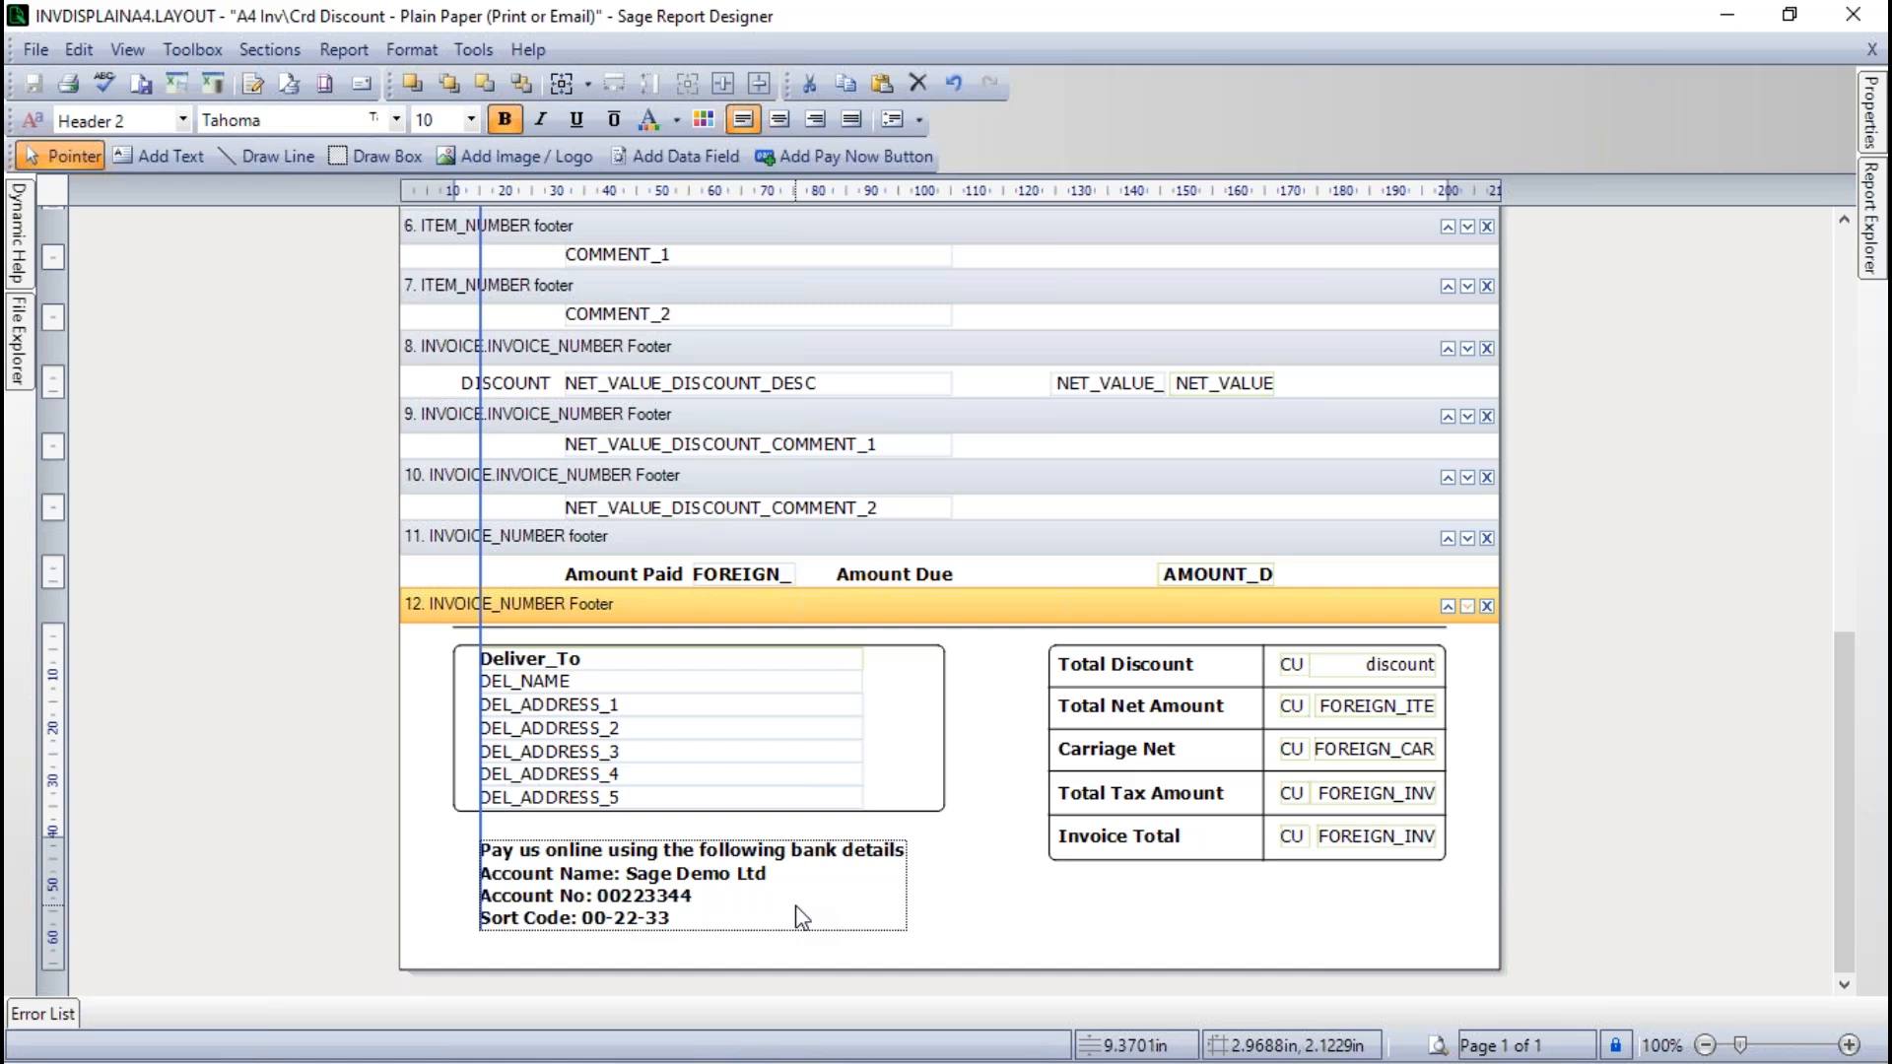
{"action": "left_click_drag", "start_coordinate": [803, 917], "coordinate": [803, 909]}
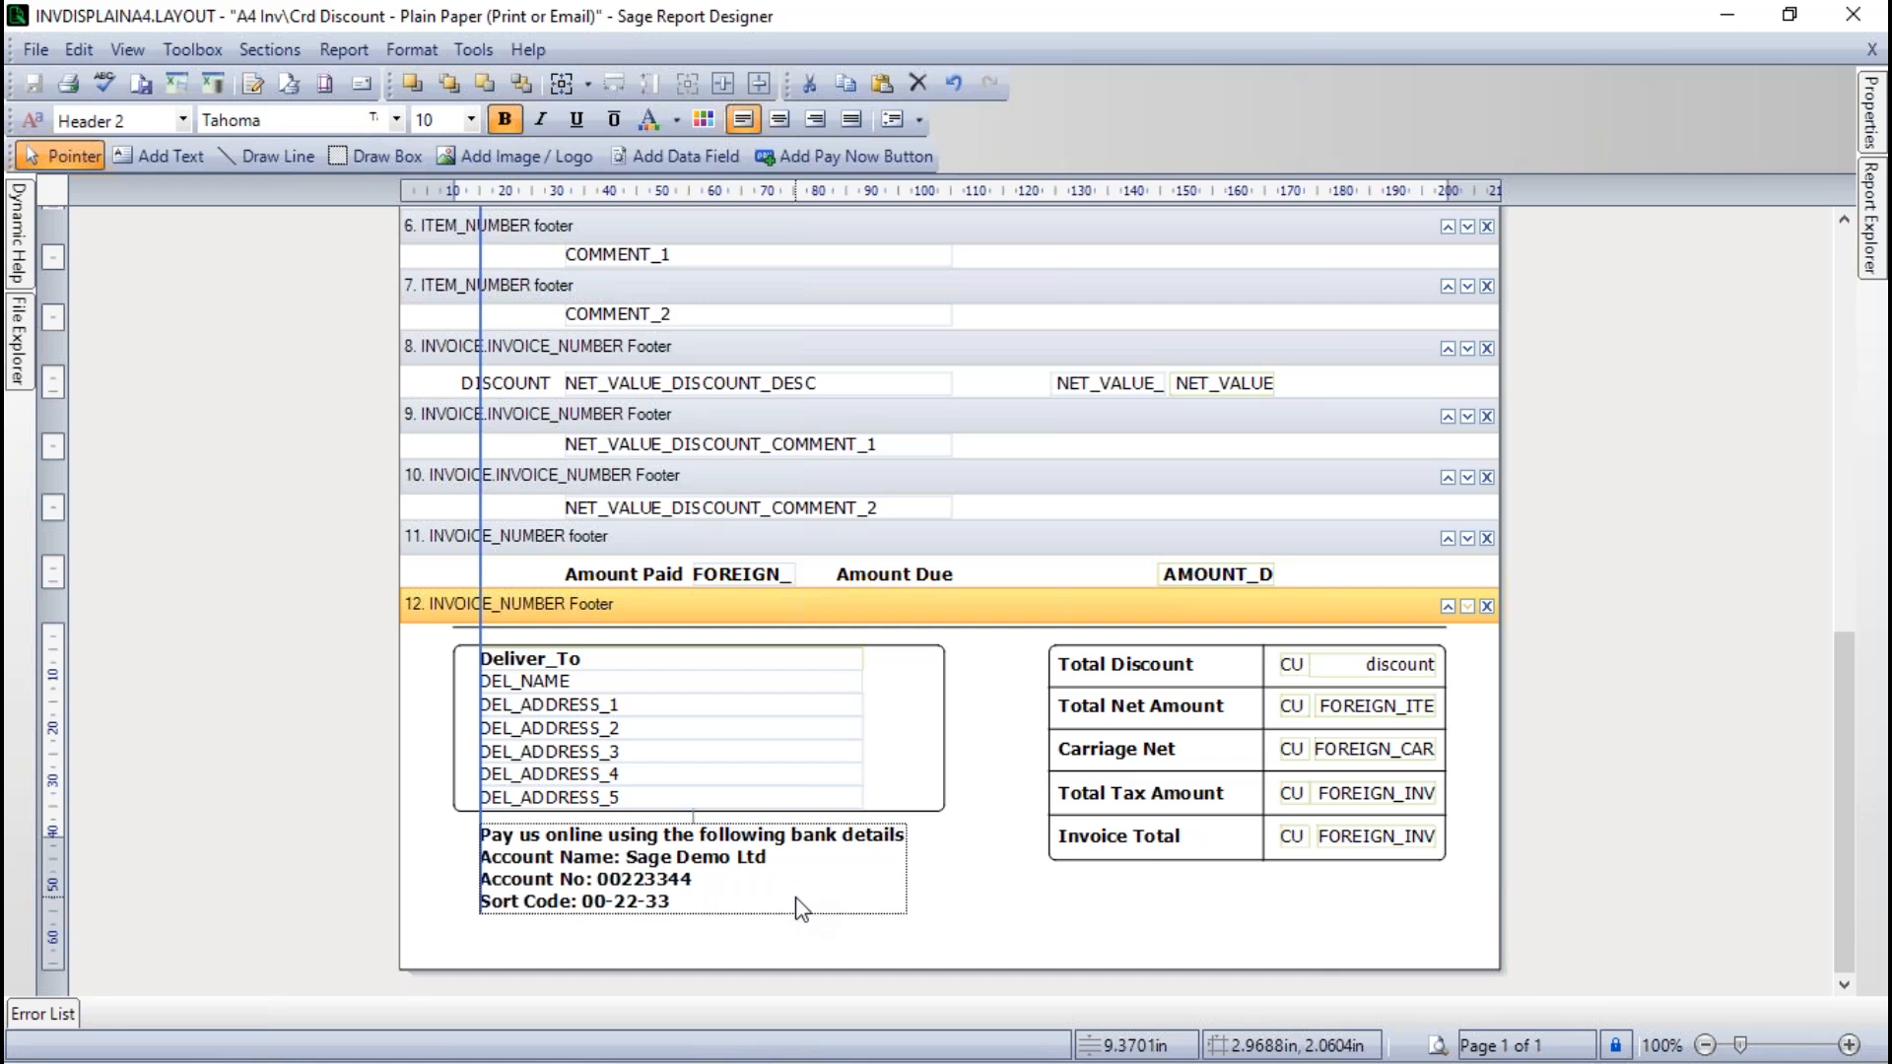
{"action": "left_click_drag", "start_coordinate": [796, 898], "coordinate": [806, 917]}
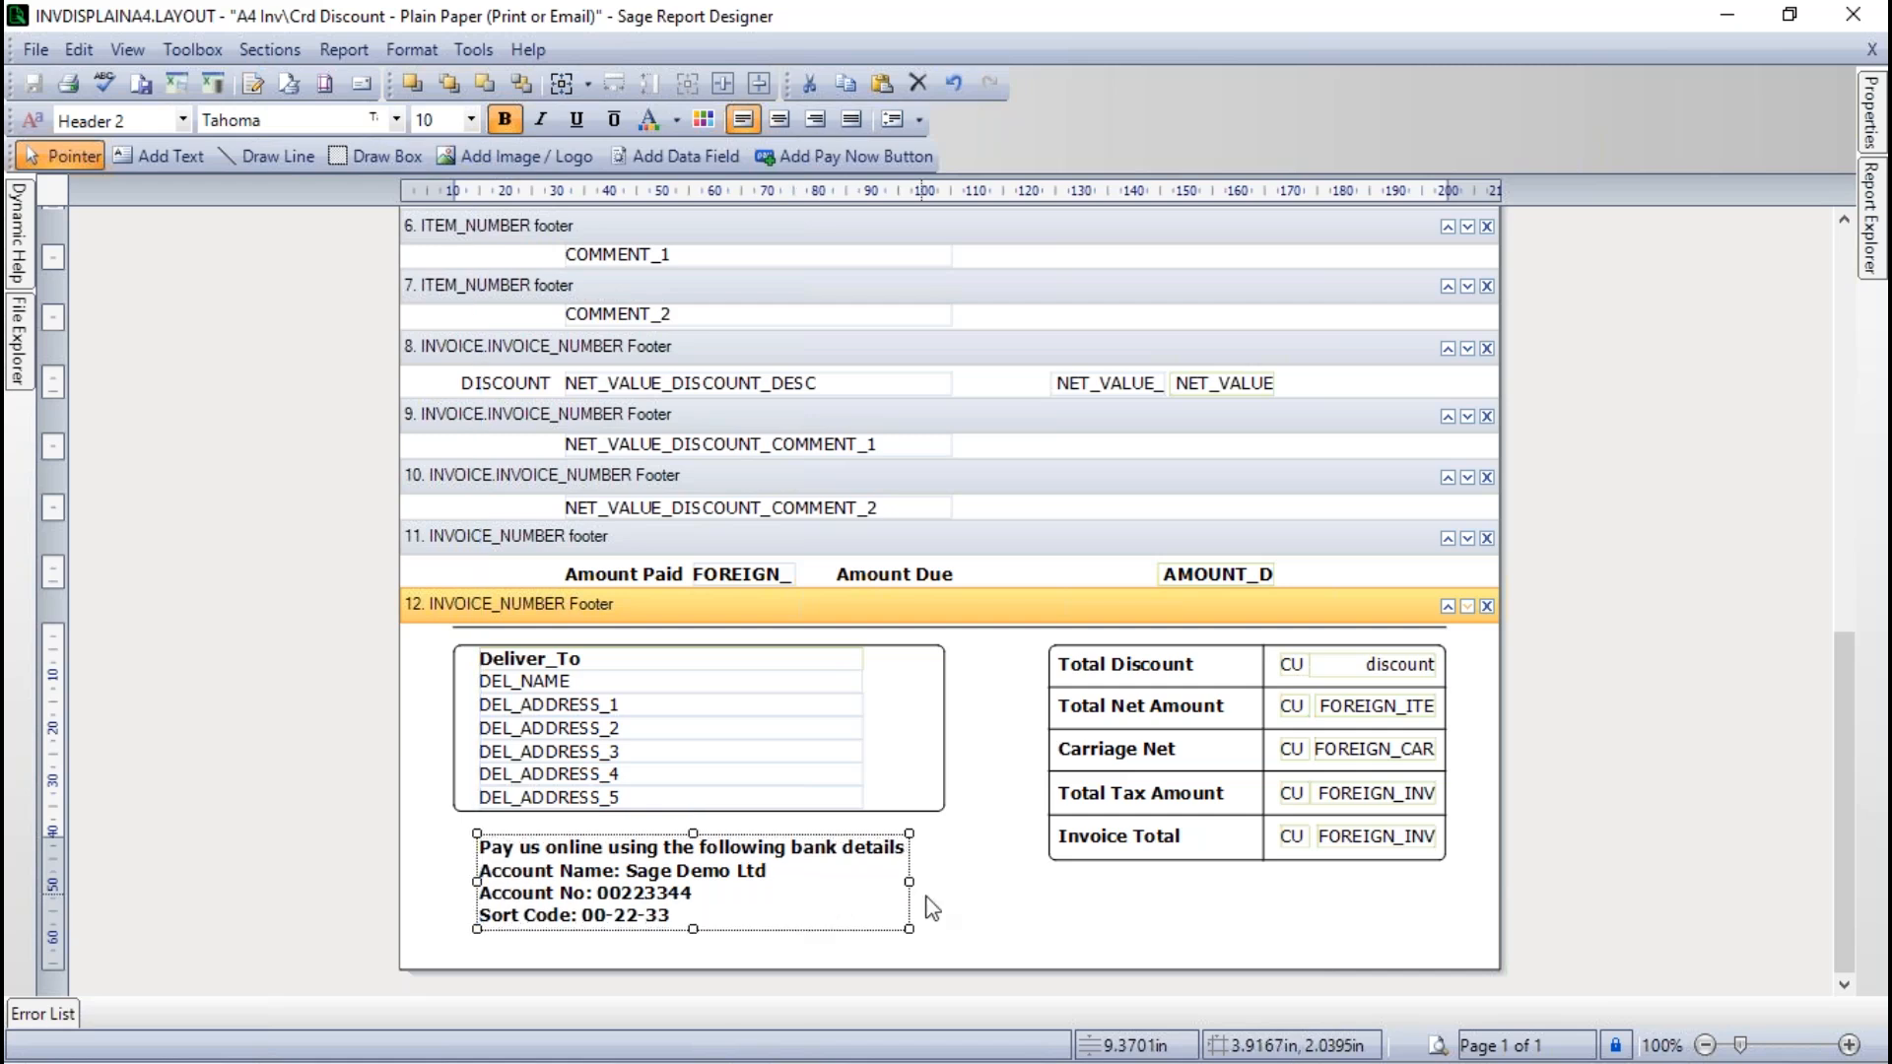
- Nudge the bank details text box slightly up and left, closer beneath the delivery address box
{"action": "left_click", "coordinate": [1015, 919]}
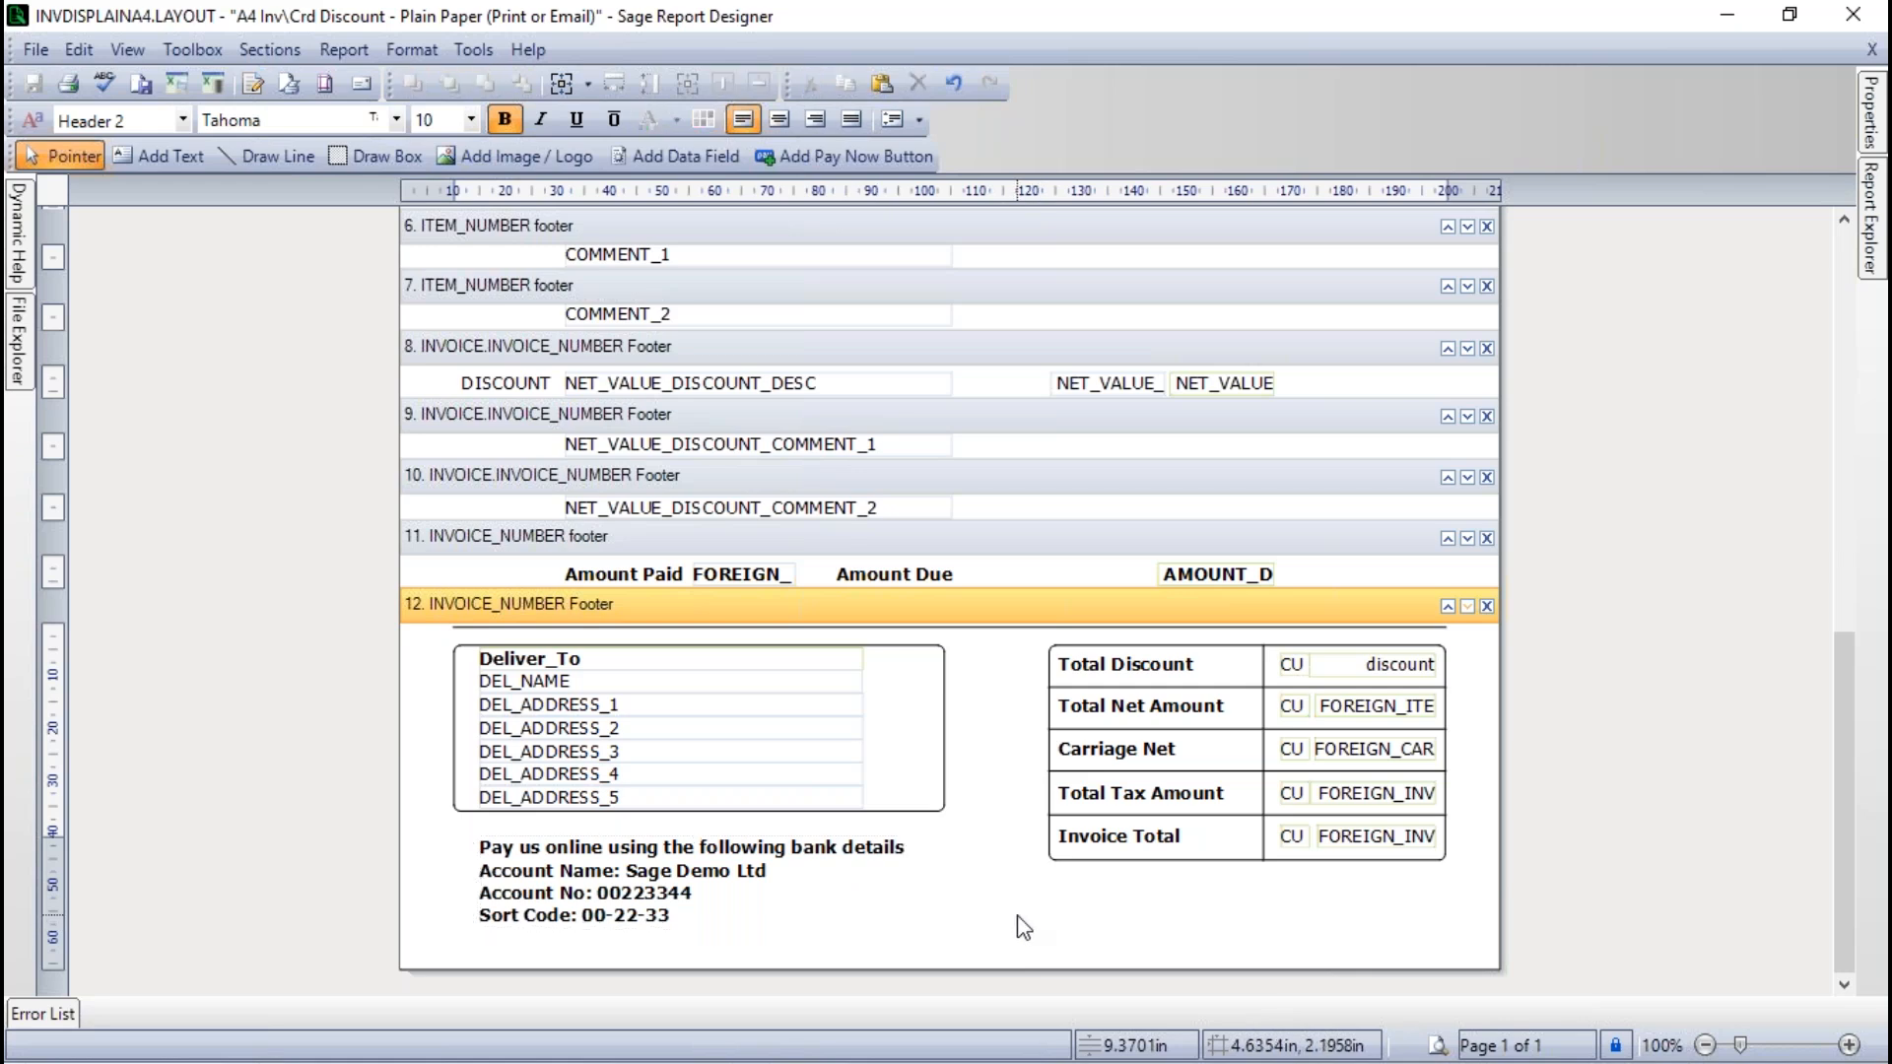
{"action": "left_click", "coordinate": [757, 914]}
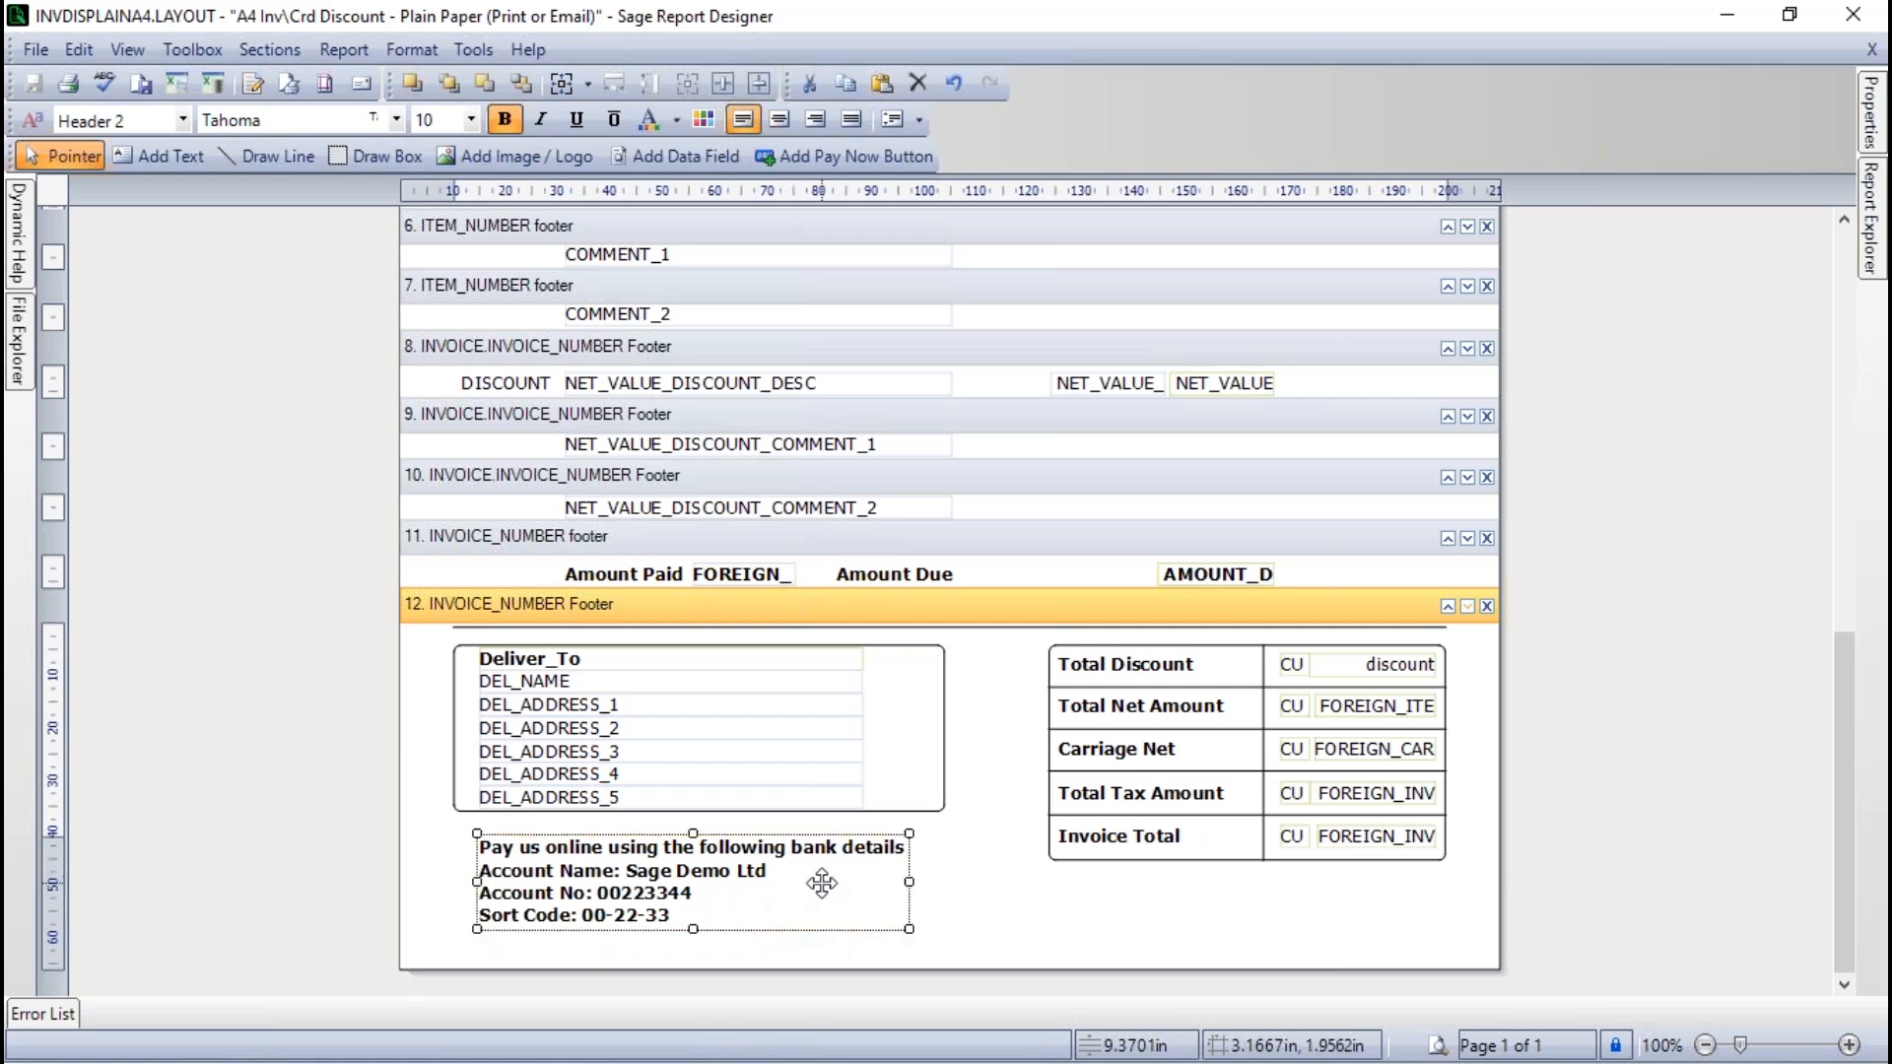
{"action": "key", "text": "Up"}
{"action": "key", "text": "Up"}
{"action": "key", "text": "Up"}
{"action": "key", "text": "Up"}
{"action": "key", "text": "Up"}
{"action": "key", "text": "Down"}
{"action": "key", "text": "Down"}
{"action": "key", "text": "Right"}
{"action": "key", "text": "Left"}
{"action": "key", "text": "Left"}
{"action": "key", "text": "Left"}
{"action": "key", "text": "Left"}
{"action": "key", "text": "Left"}
{"action": "key", "text": "Right"}
{"action": "key", "text": "Right"}
{"action": "key", "text": "Right"}
{"action": "key", "text": "Right"}
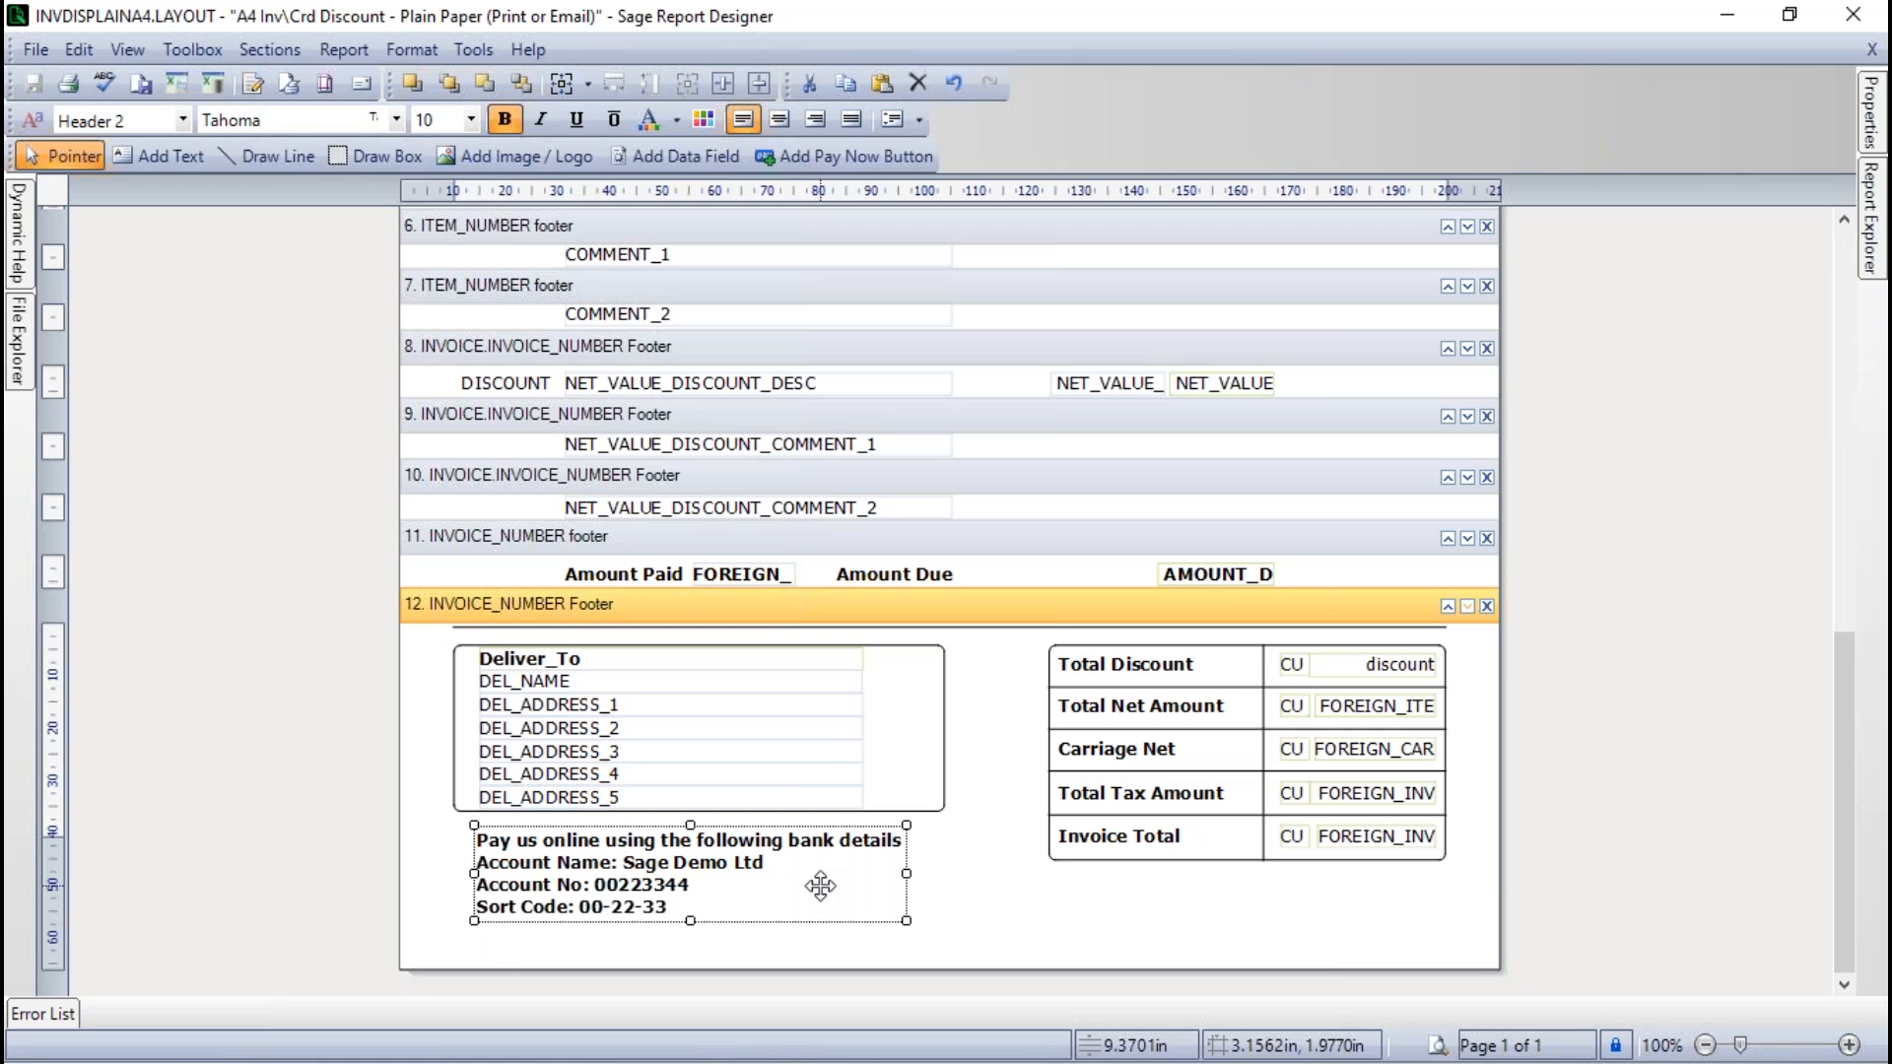
{"action": "key", "text": "Up"}
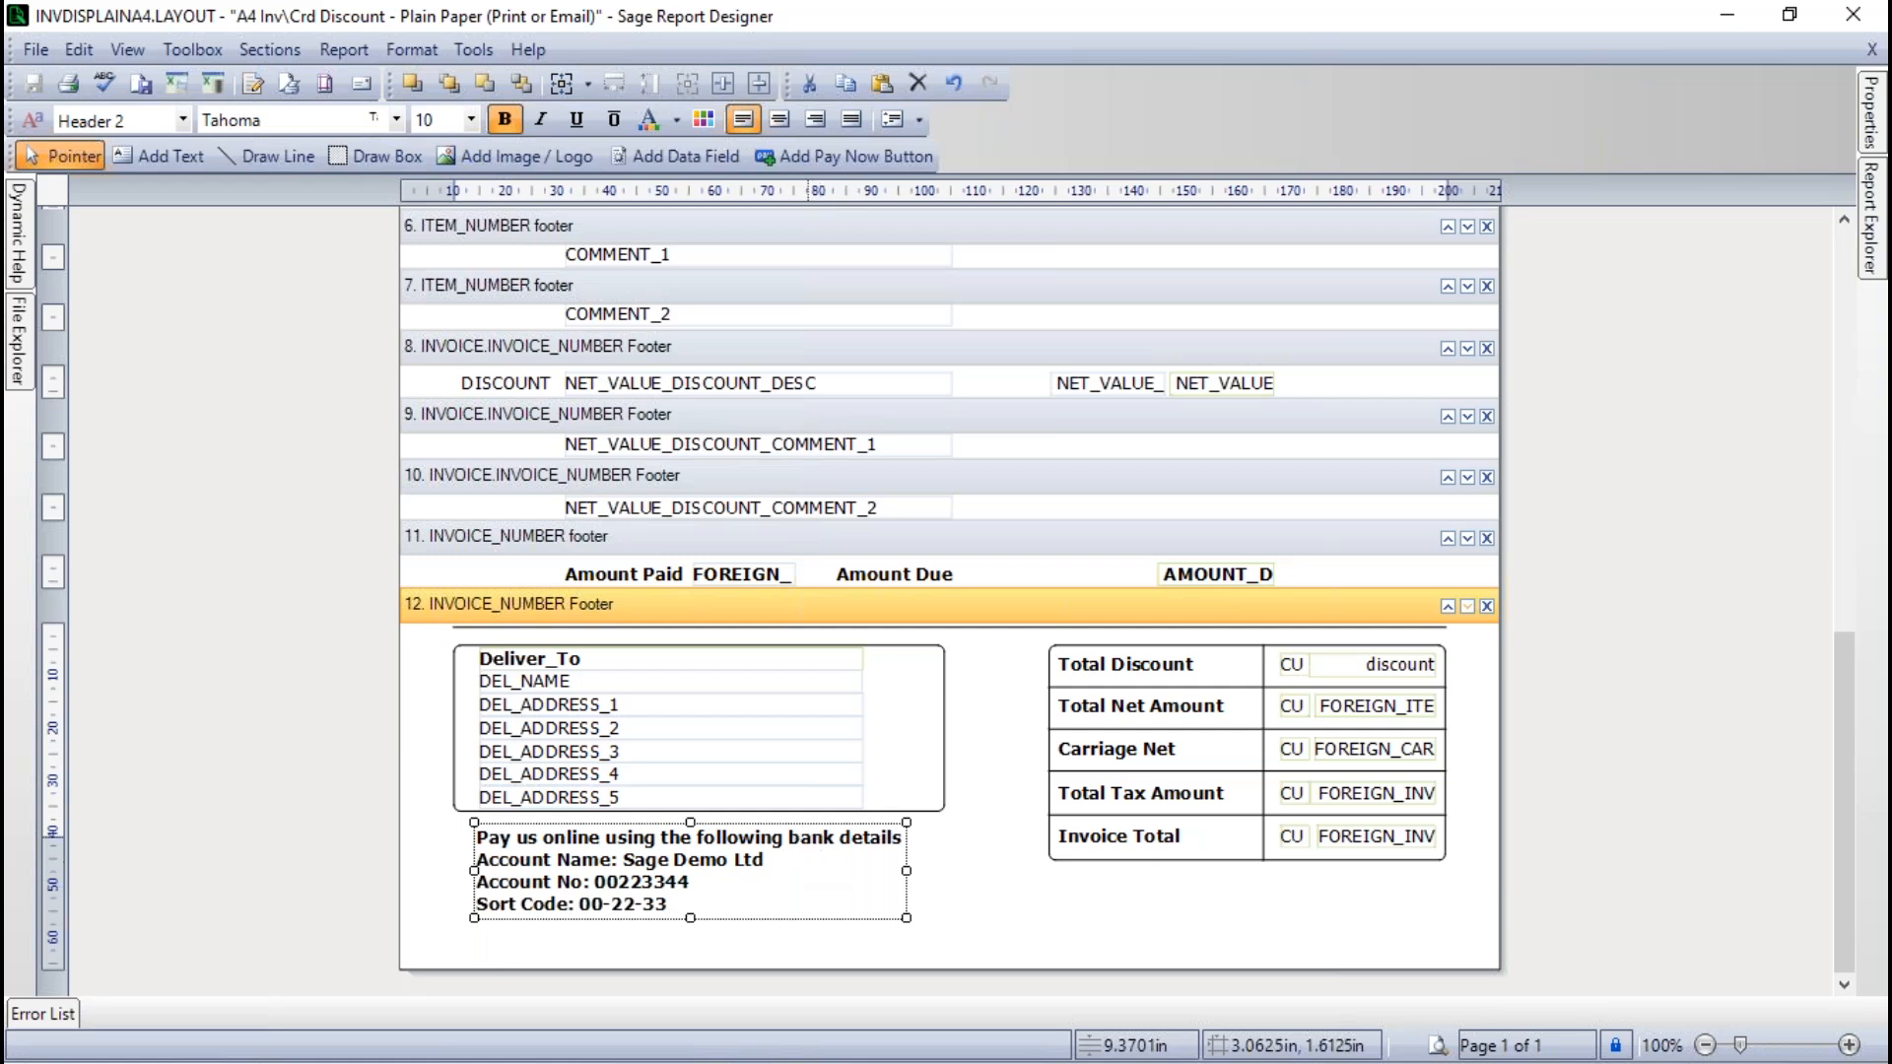
{"action": "left_click", "coordinate": [1008, 913]}
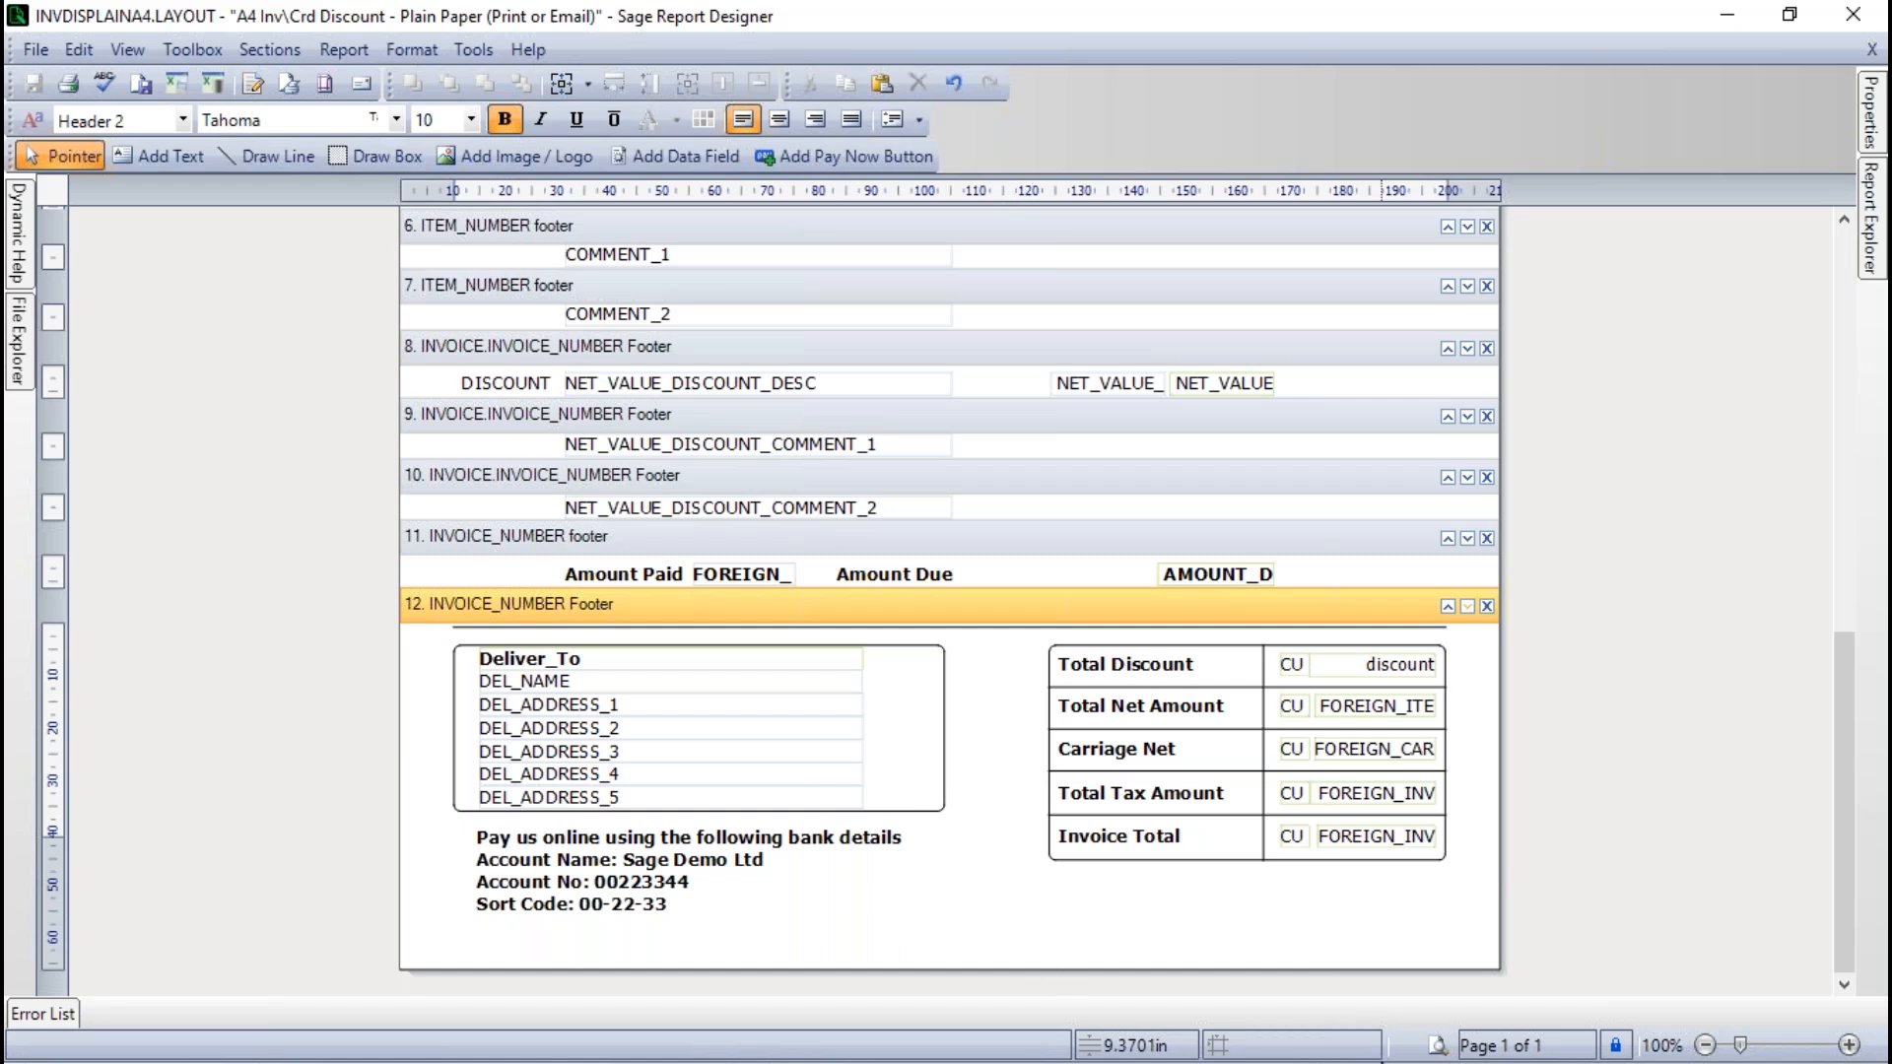
- Preview the invoice layout, check the bank details at the foot of the first invoice's last page, and return to the design view
{"action": "left_click", "coordinate": [1436, 1046]}
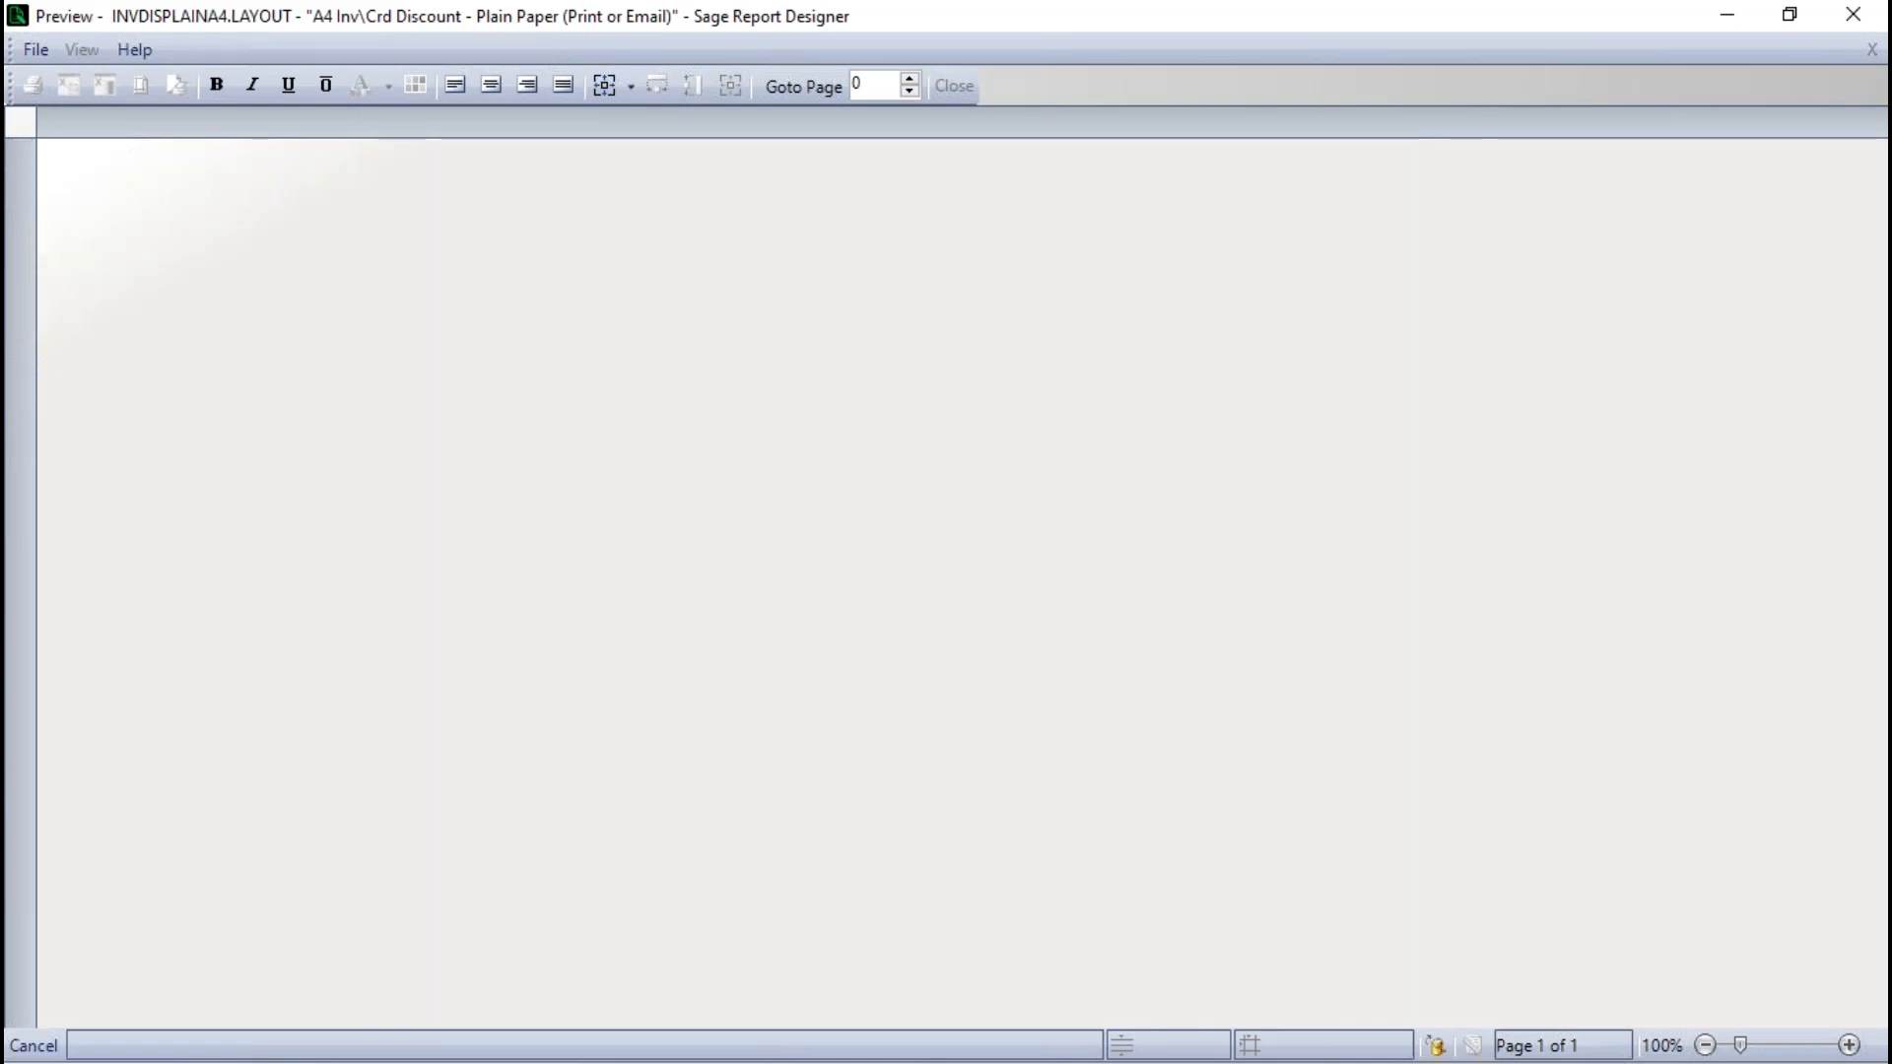
{"action": "scroll", "coordinate": [1420, 773], "scroll_direction": "down", "scroll_amount": 10}
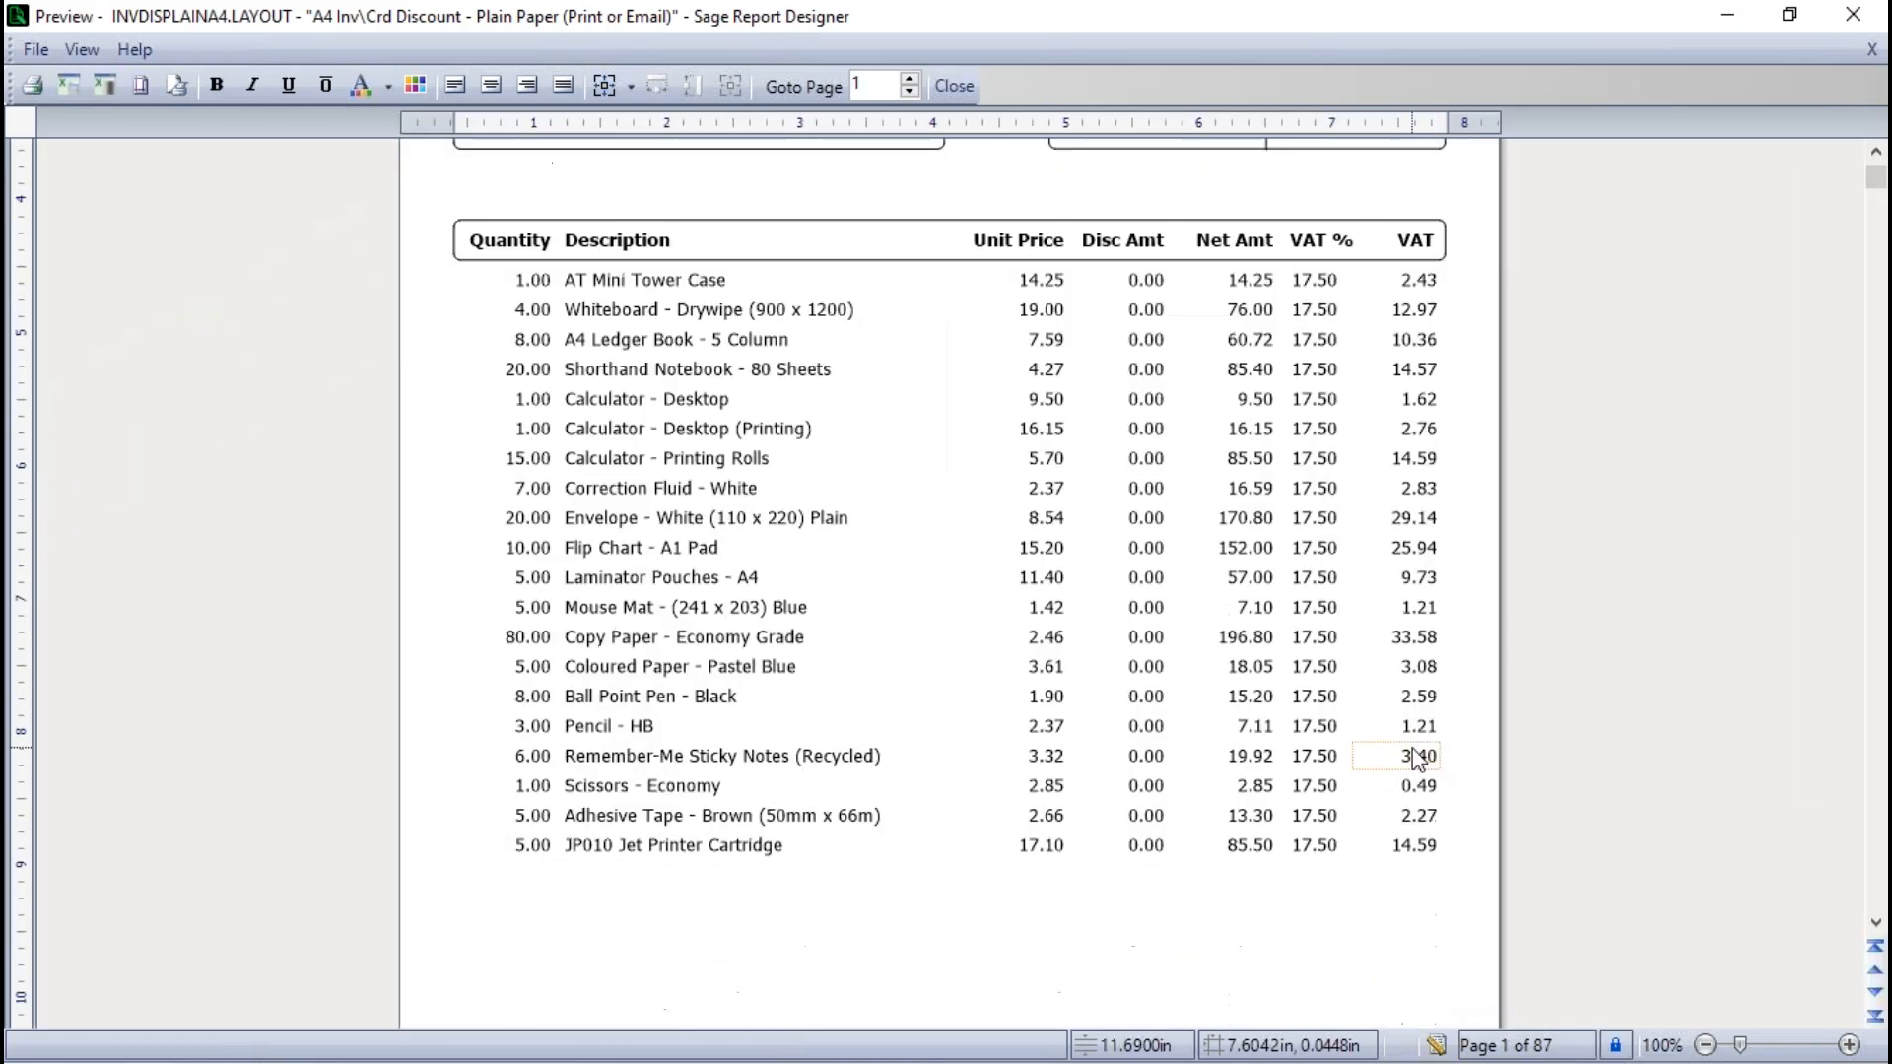
{"action": "scroll", "coordinate": [1347, 668], "scroll_direction": "down", "scroll_amount": 3}
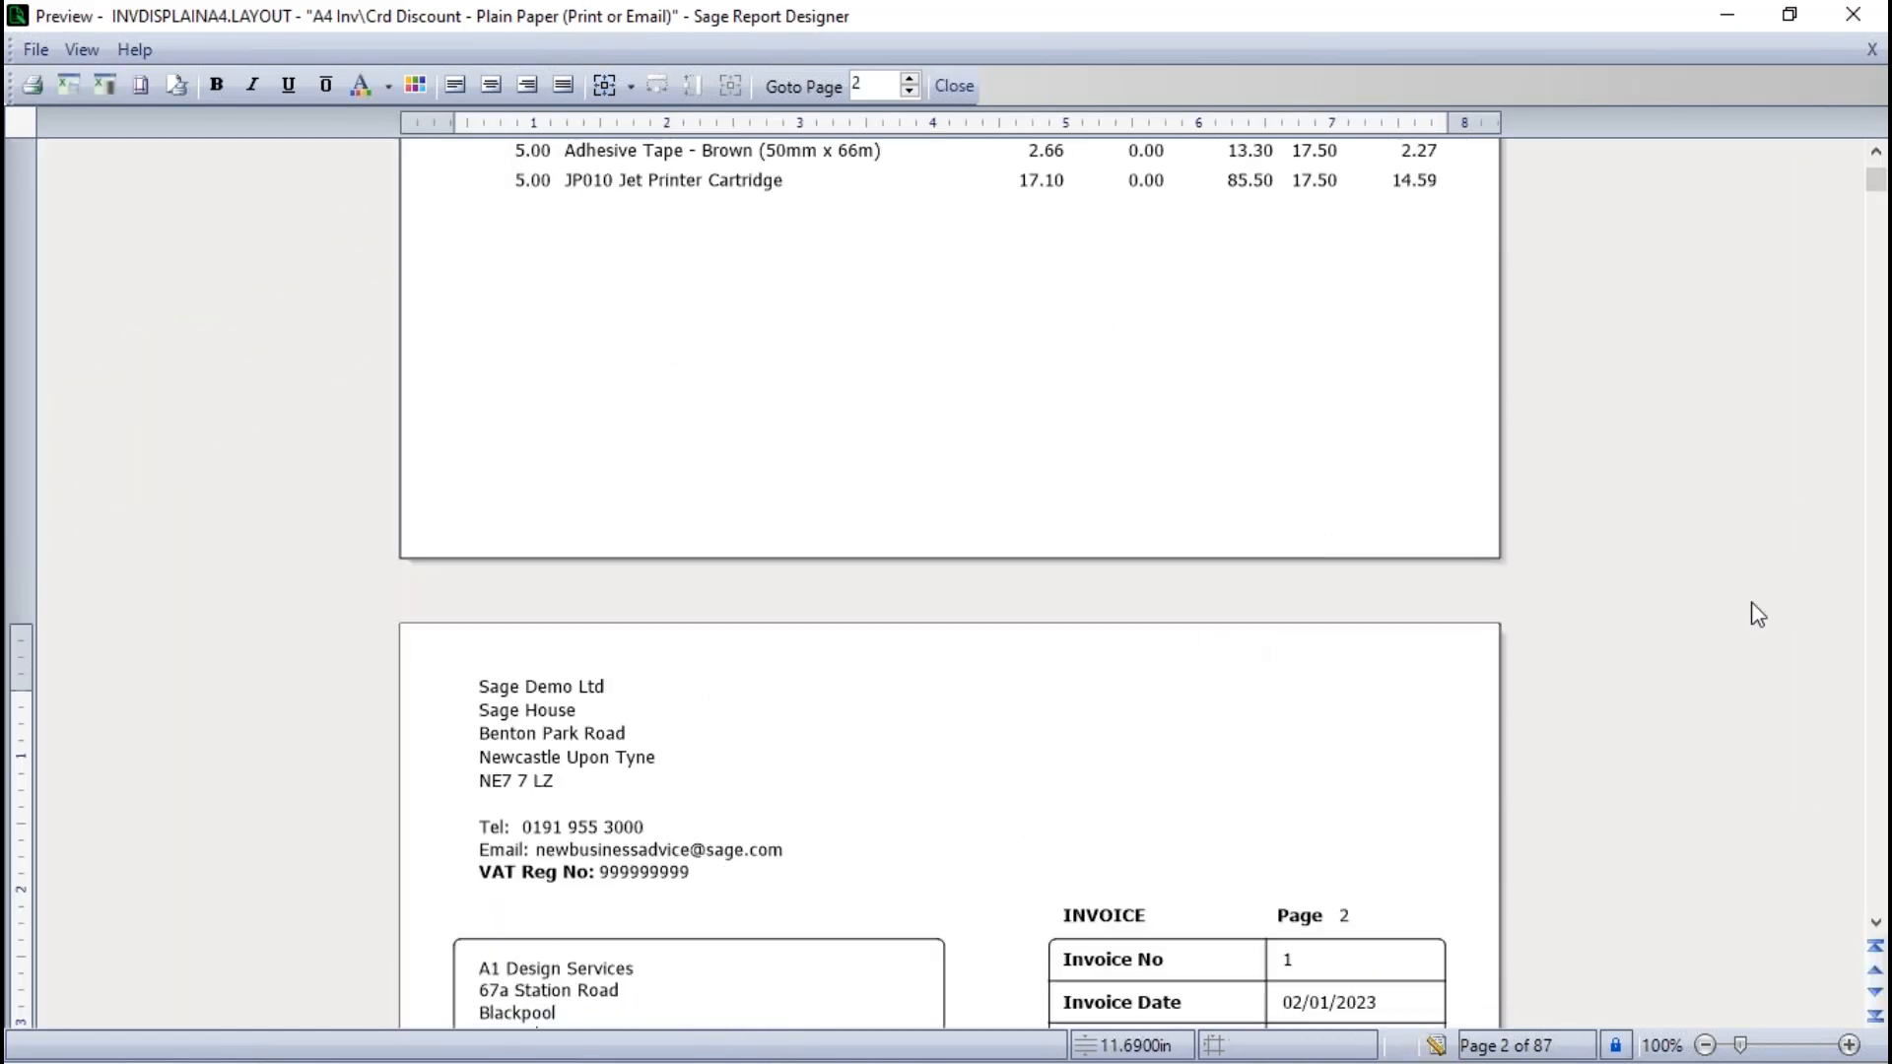
{"action": "scroll", "coordinate": [1491, 845], "scroll_direction": "down", "scroll_amount": 3}
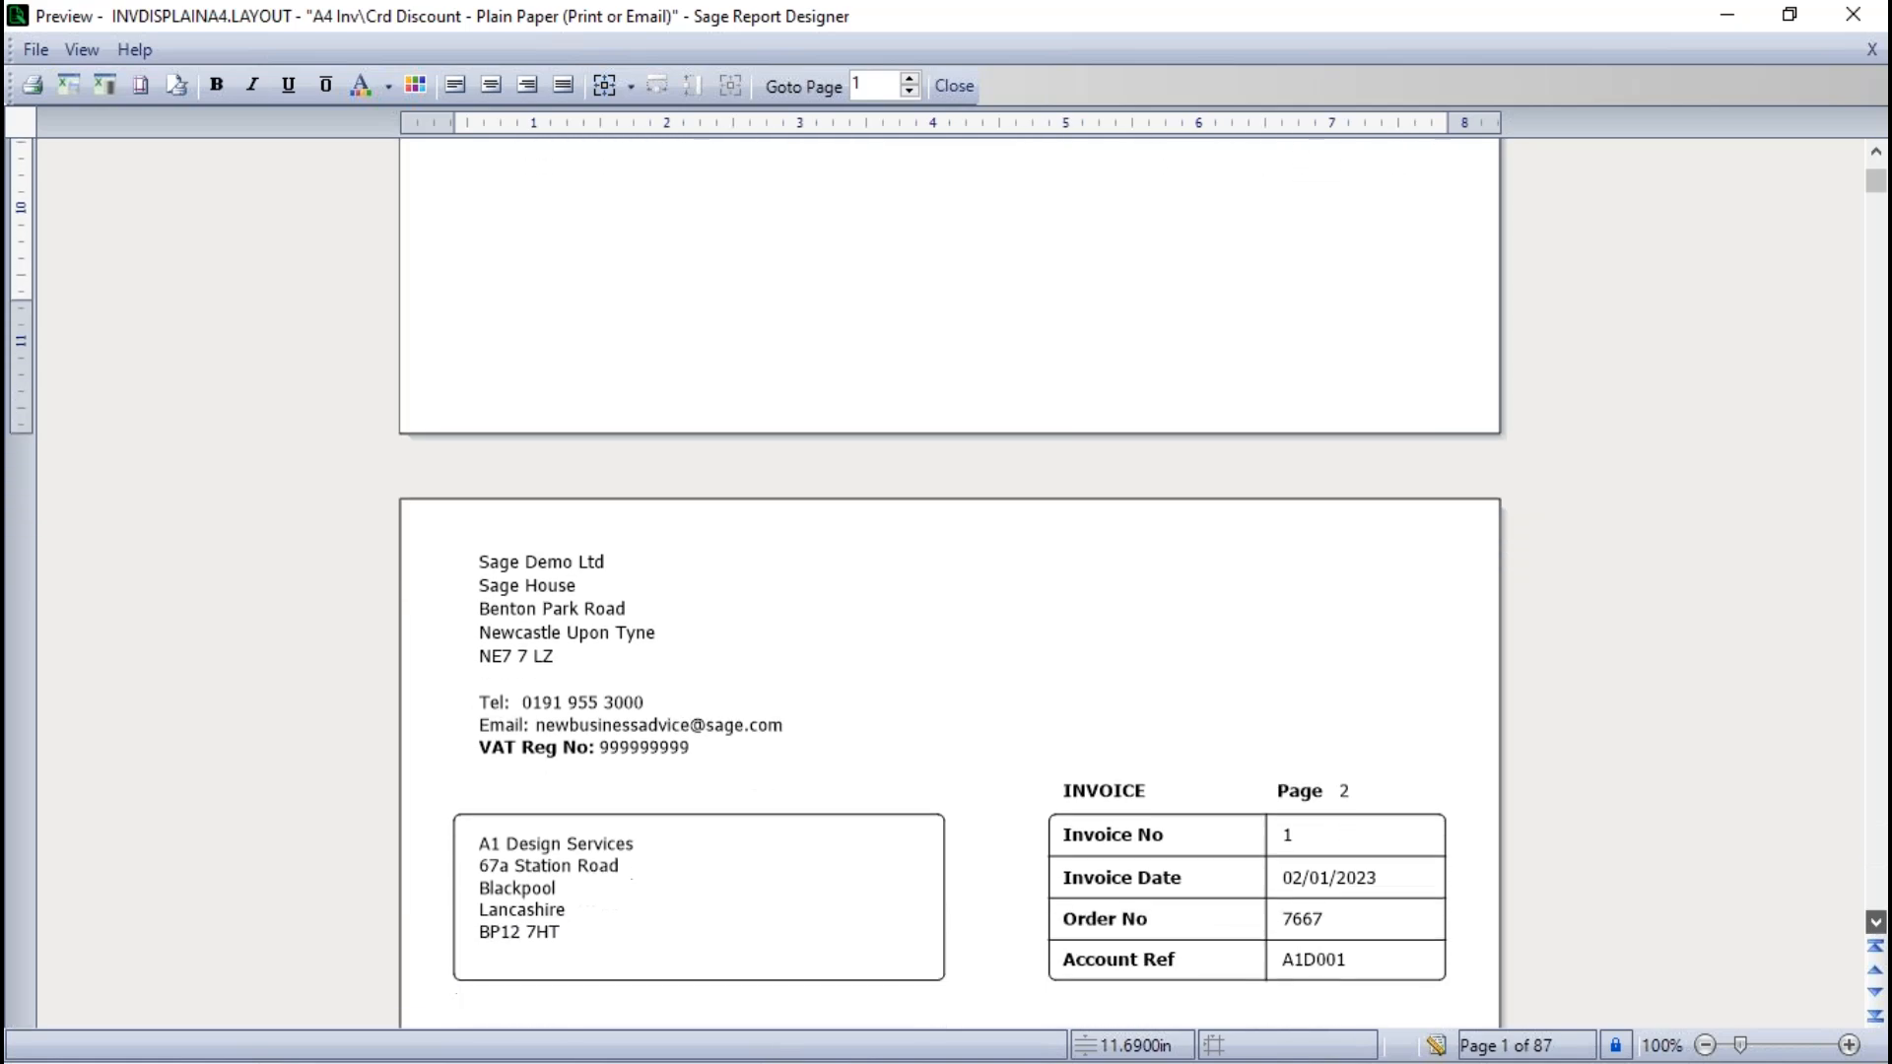
{"action": "scroll", "coordinate": [1478, 848], "scroll_direction": "down", "scroll_amount": 15}
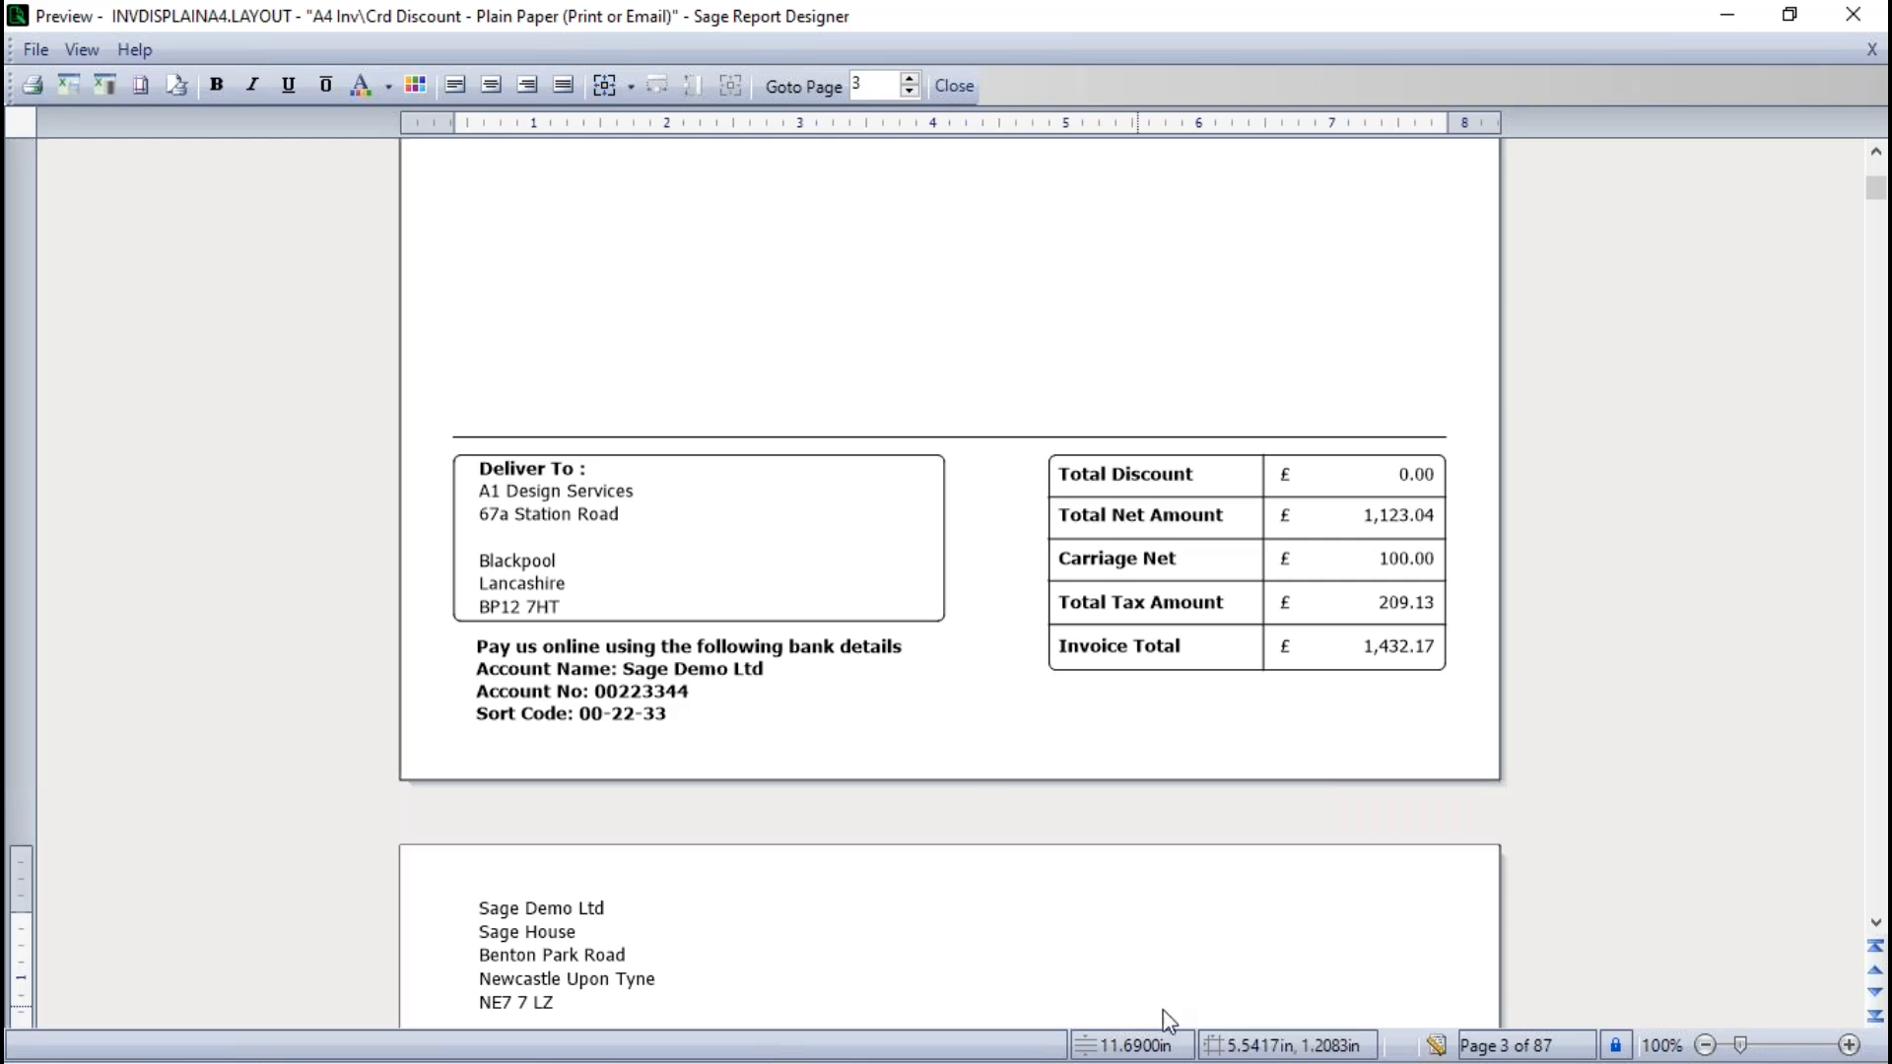
{"action": "left_click", "coordinate": [1436, 1045]}
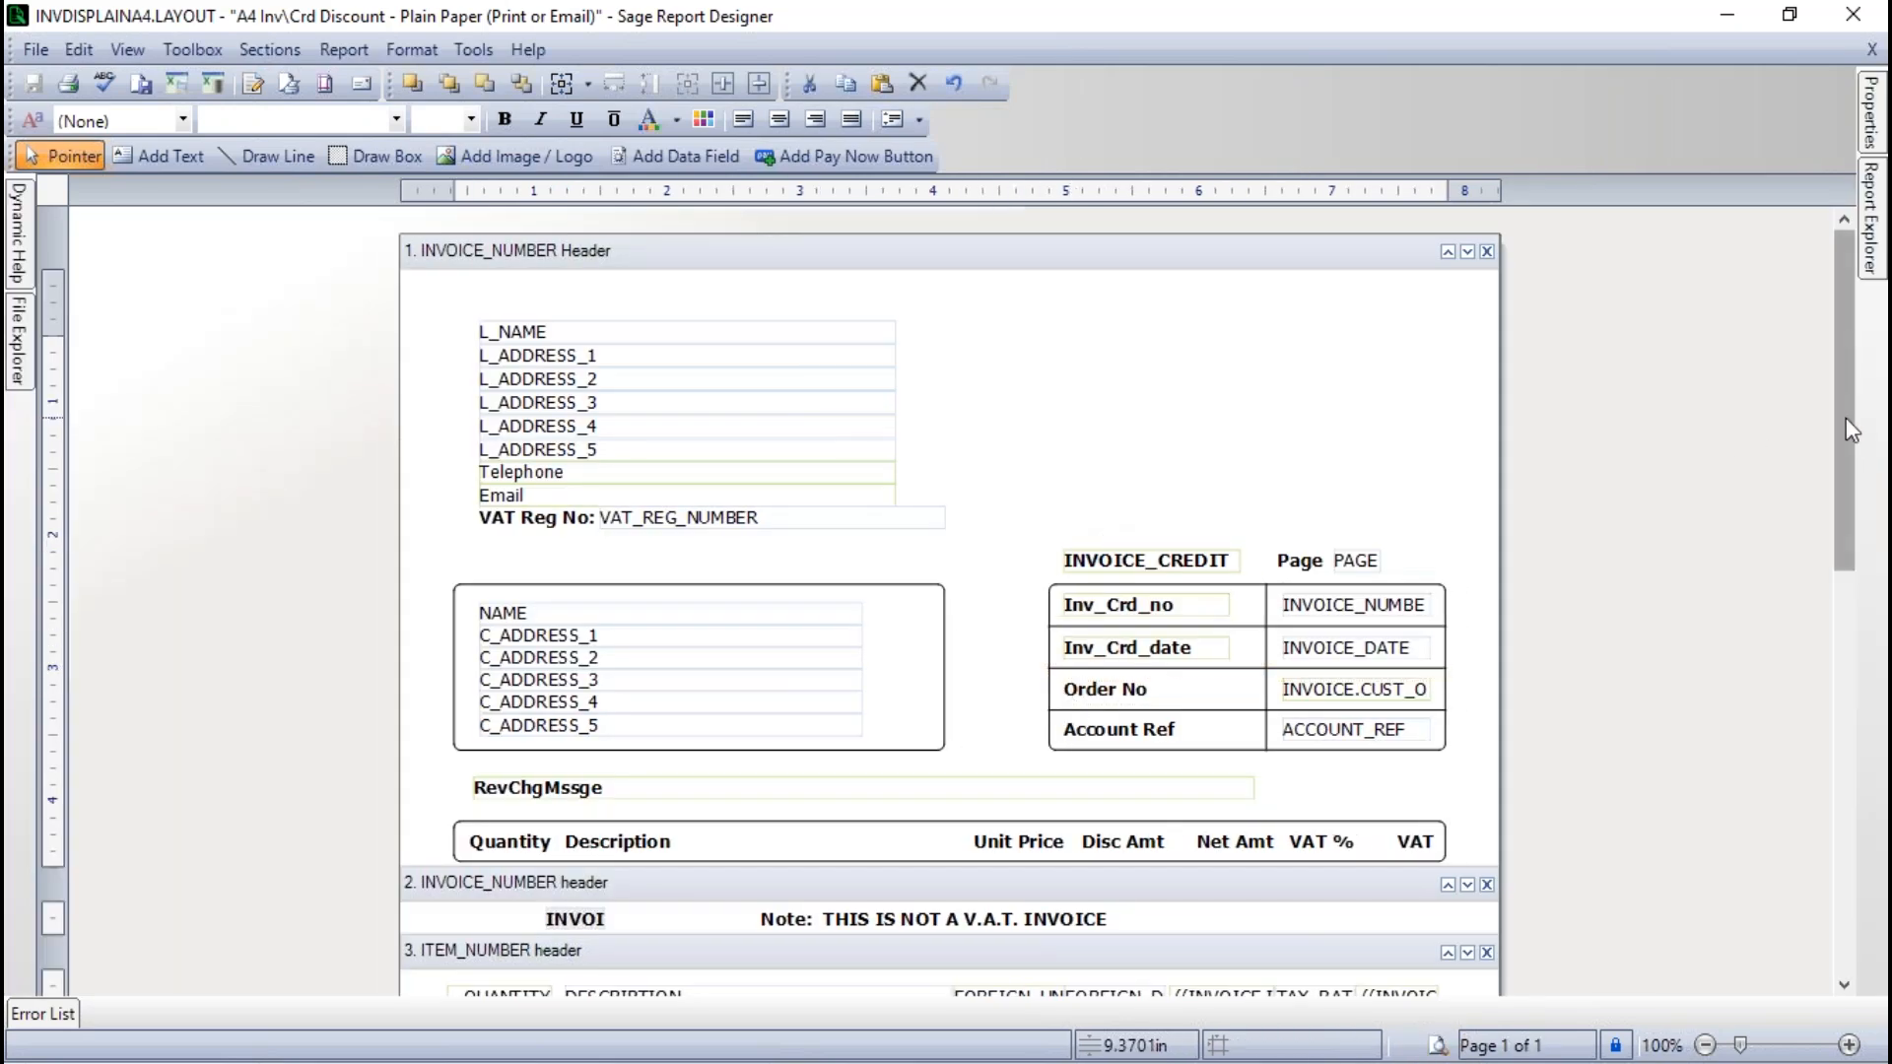
- Add a trial text box reading "fdgdighighhgerg" below the totals box in the INVOICE_NUMBER footer and shift it slightly downwards
{"action": "left_click_drag", "start_coordinate": [1849, 430], "coordinate": [1772, 823]}
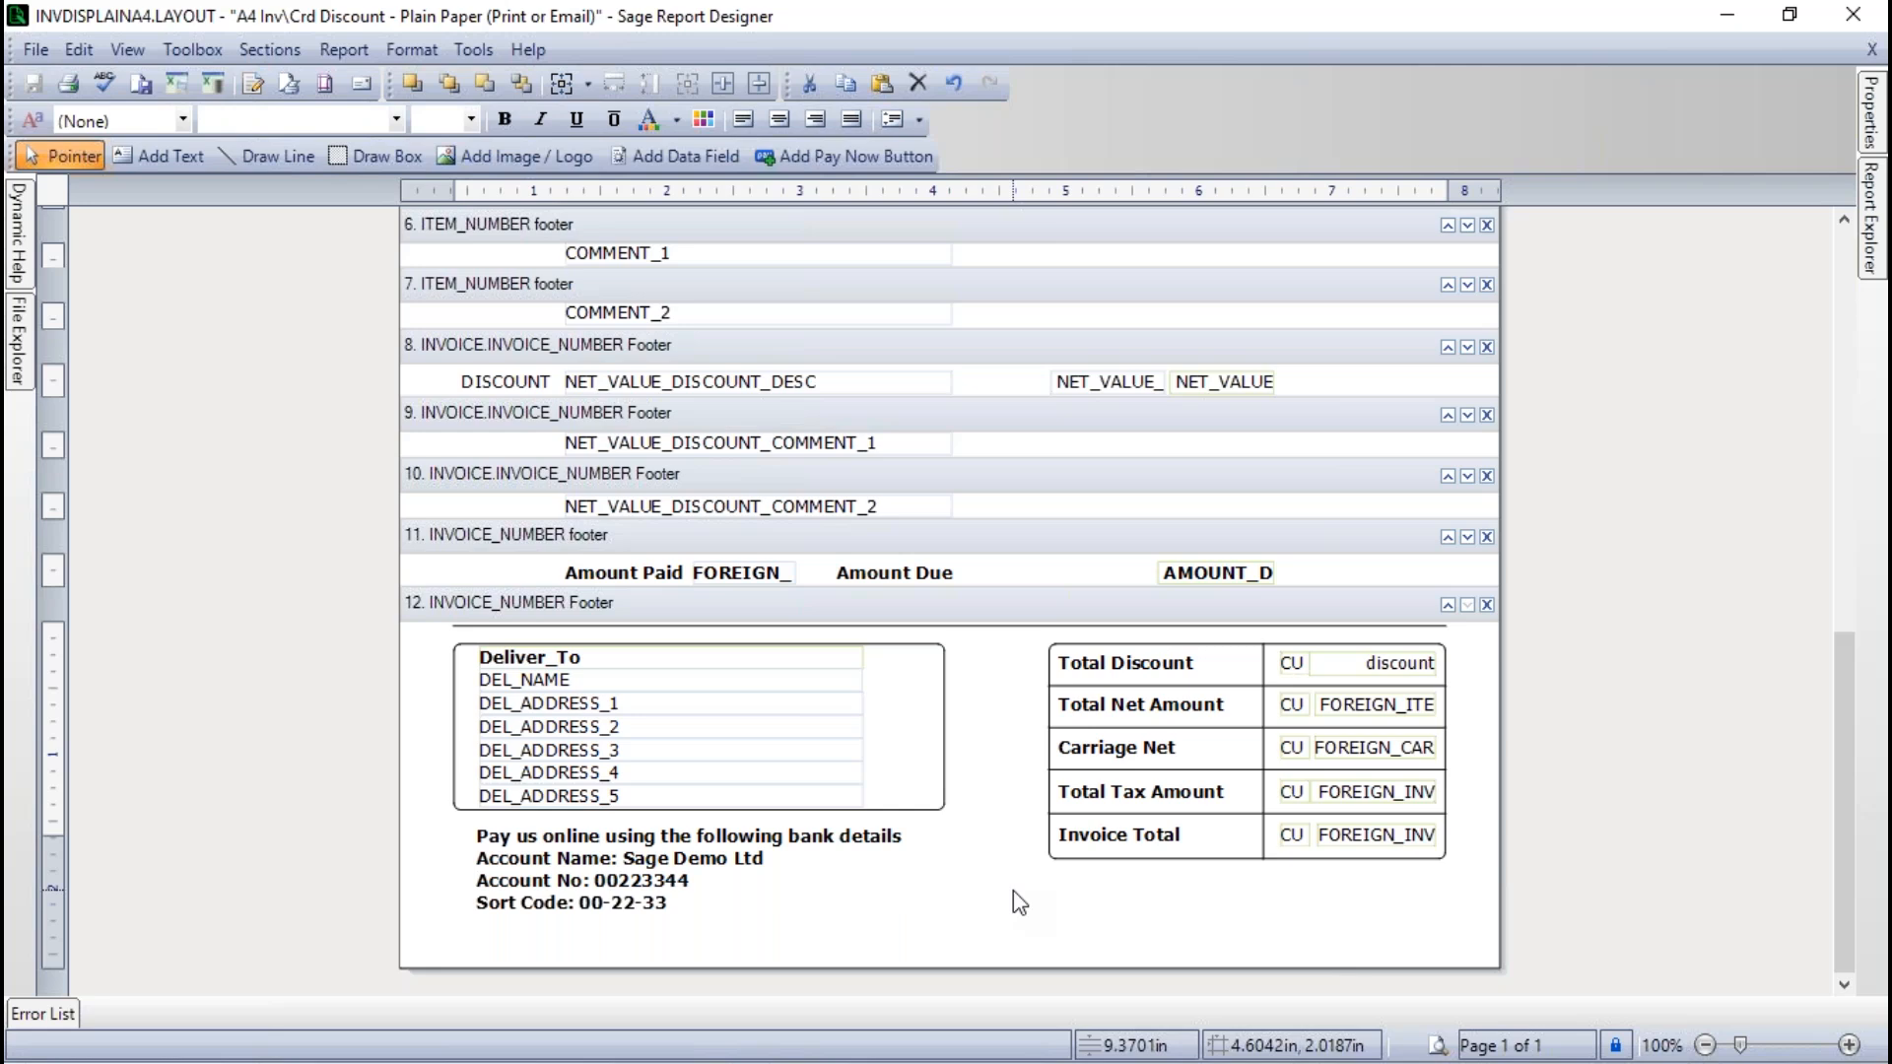
{"action": "left_click", "coordinate": [172, 156]}
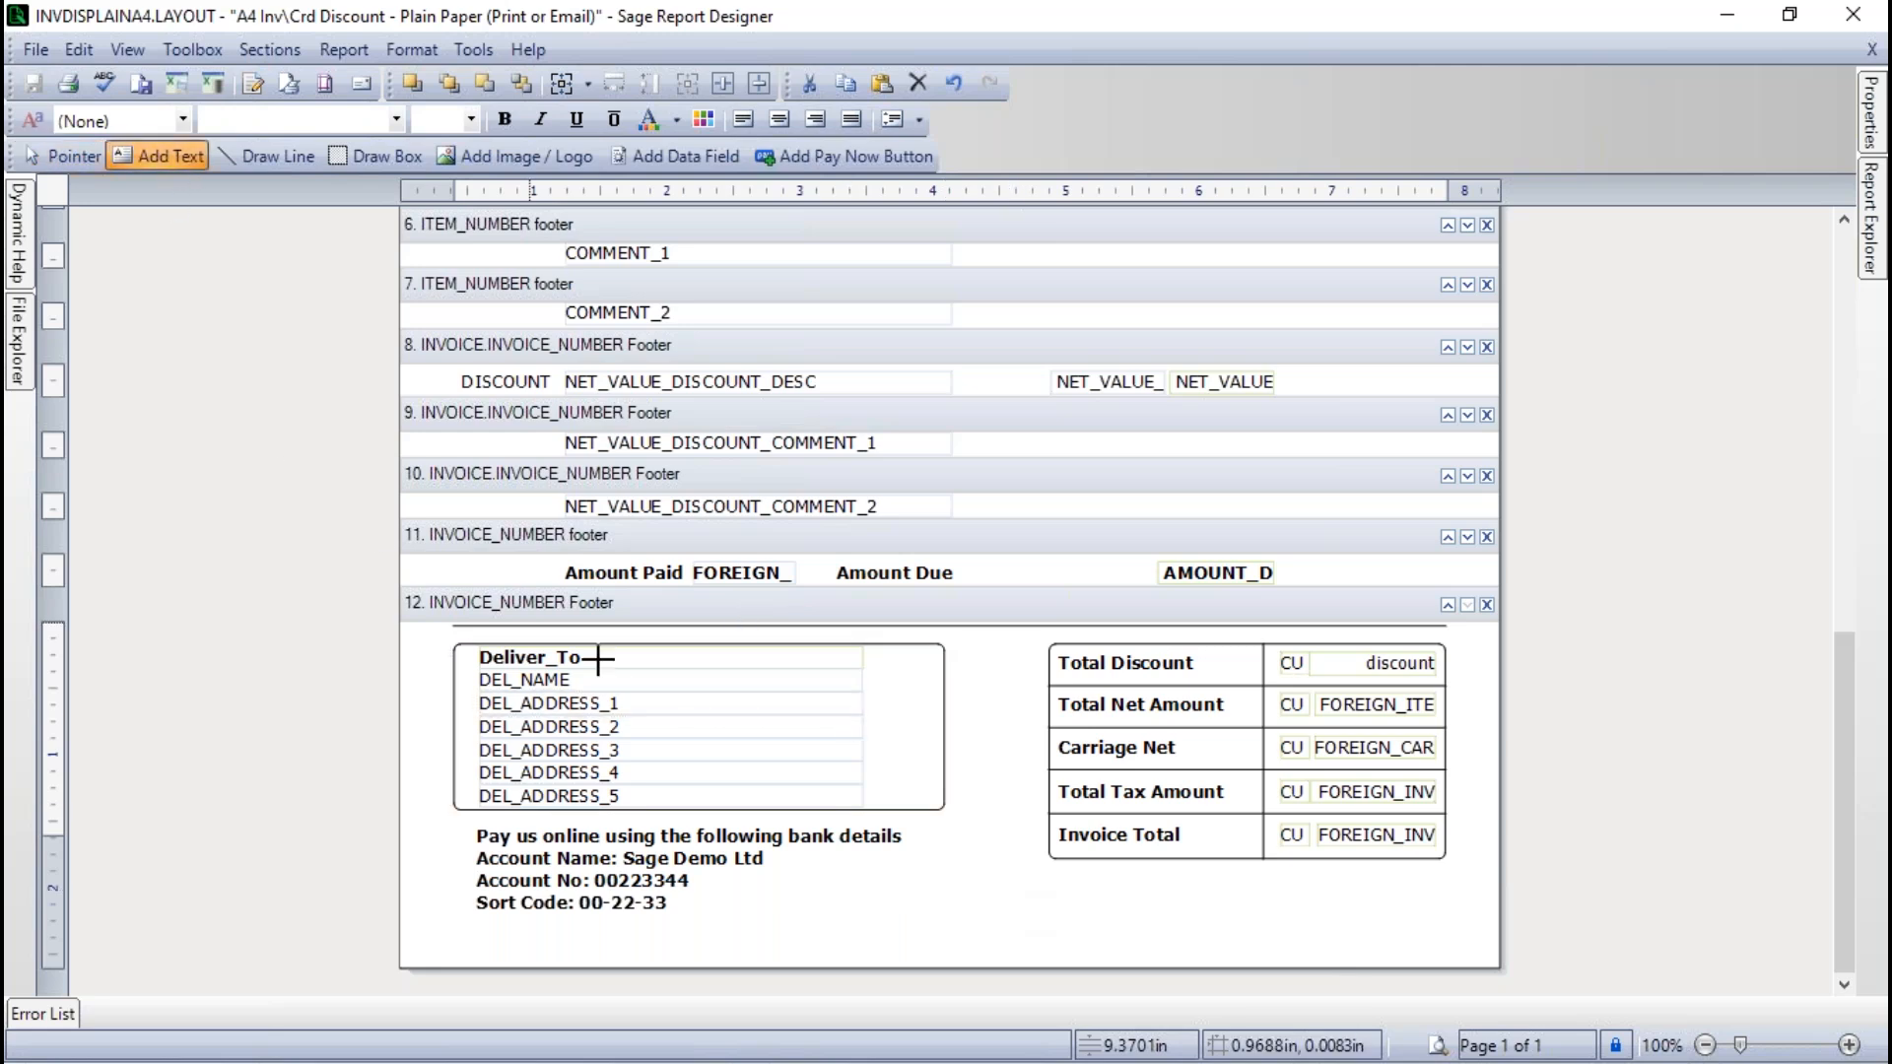
{"action": "left_click", "coordinate": [1034, 885]}
{"action": "type", "text": "fdgdighighhgerg"}
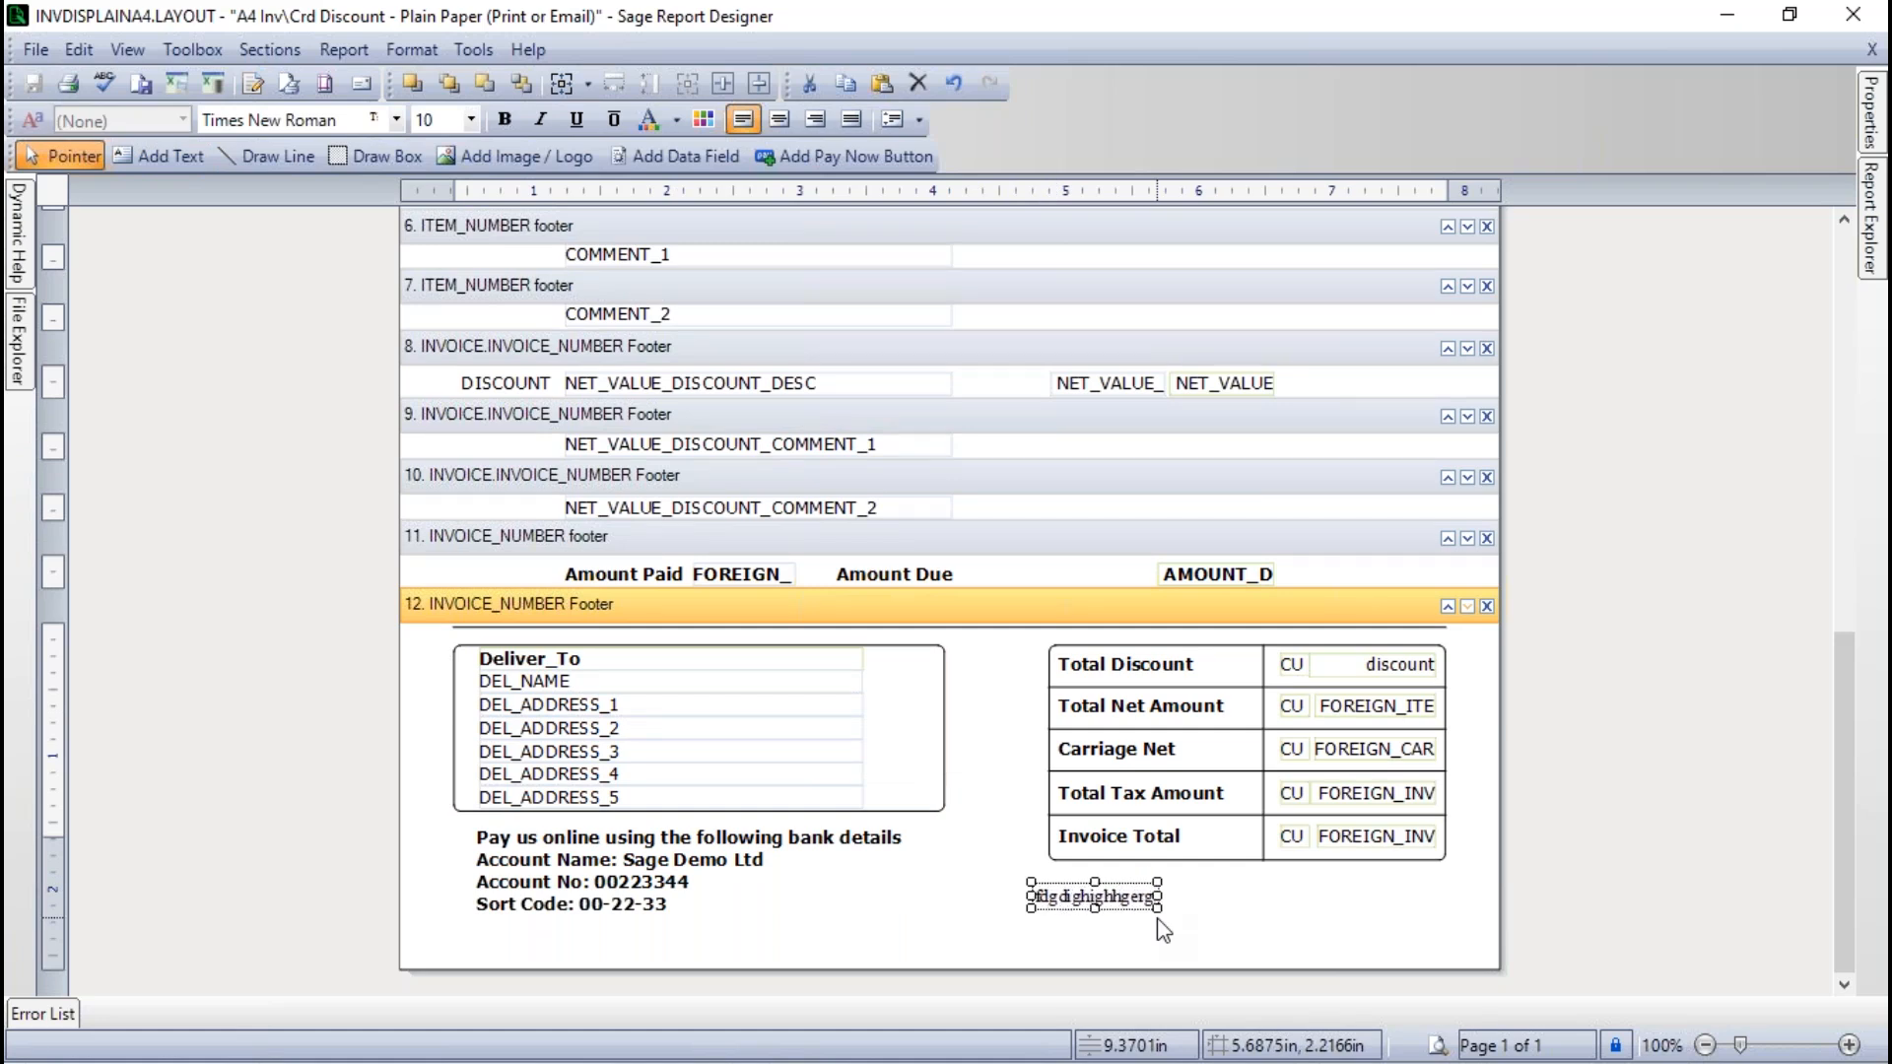
{"action": "left_click", "coordinate": [1224, 932]}
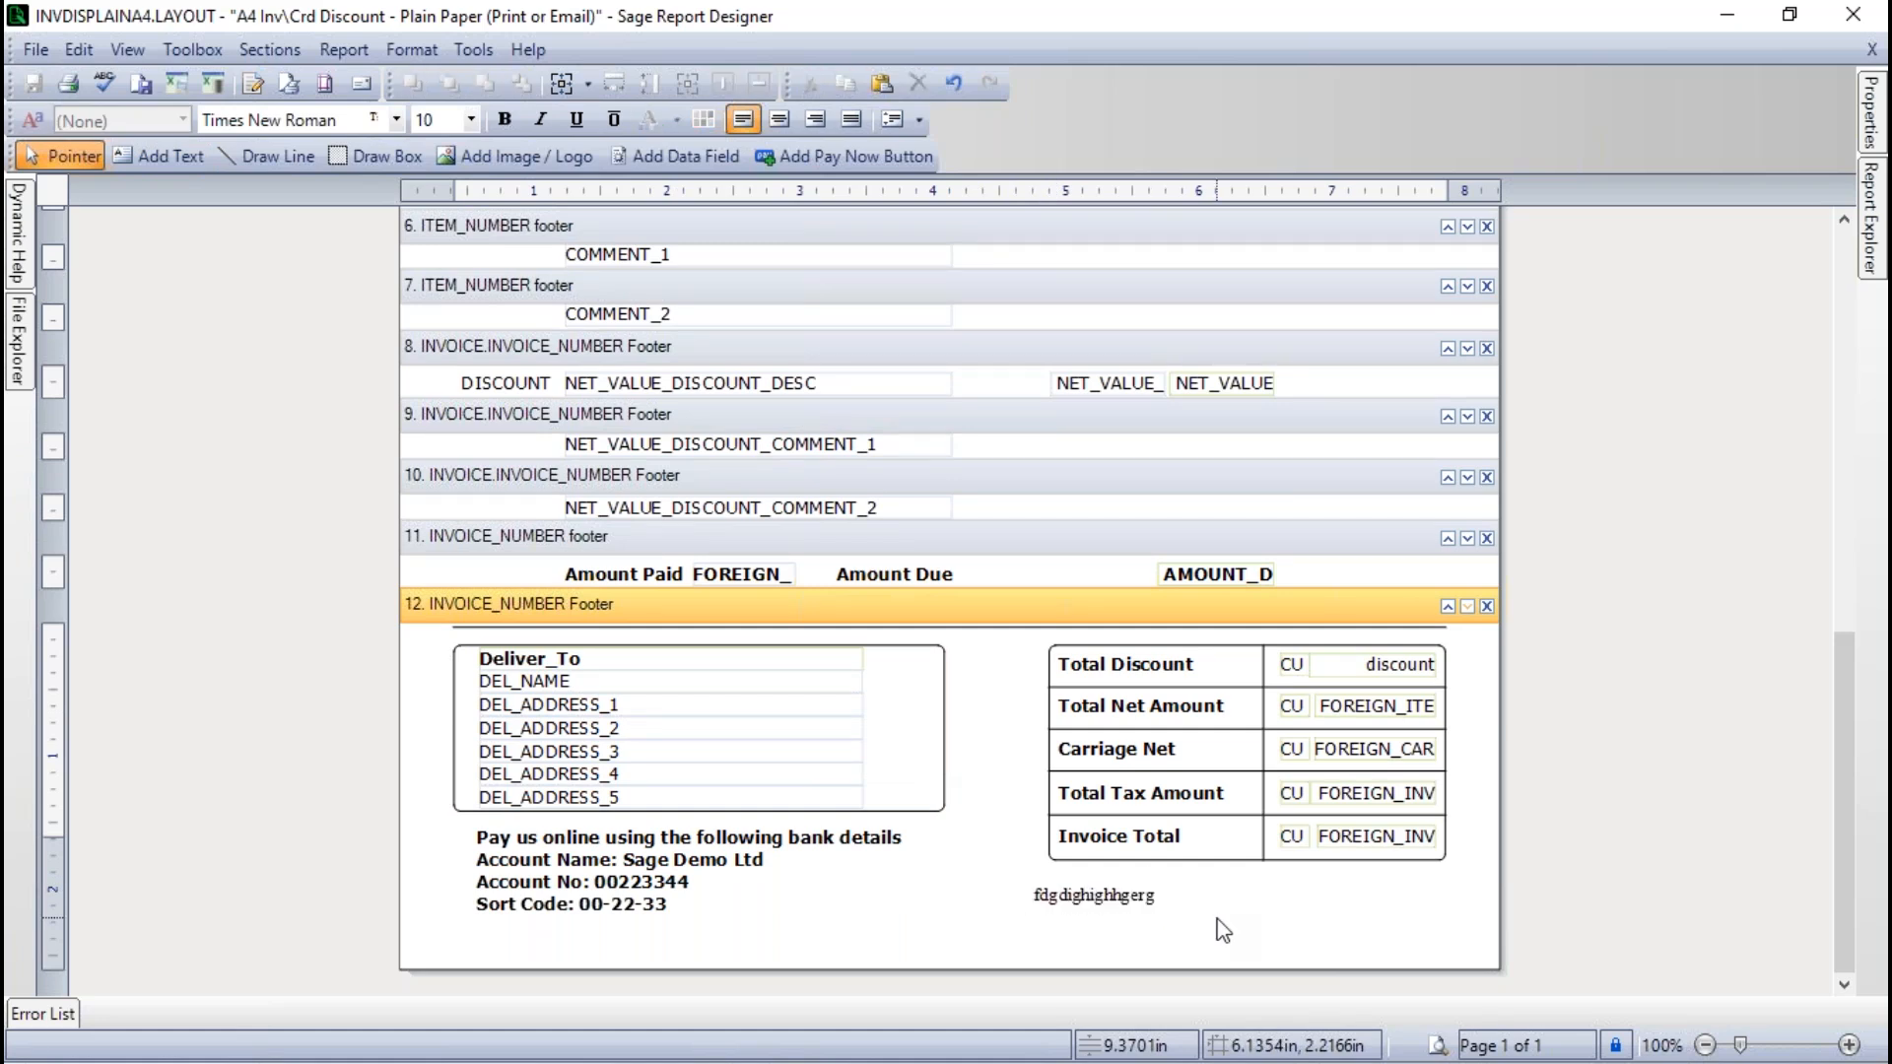
{"action": "left_click", "coordinate": [1103, 899]}
{"action": "mouse_move", "coordinate": [1091, 898]}
{"action": "left_mouse_down"}
{"action": "mouse_move", "coordinate": [984, 899]}
{"action": "mouse_move", "coordinate": [915, 820]}
{"action": "mouse_move", "coordinate": [882, 867]}
{"action": "mouse_move", "coordinate": [1102, 908]}
{"action": "left_mouse_up"}
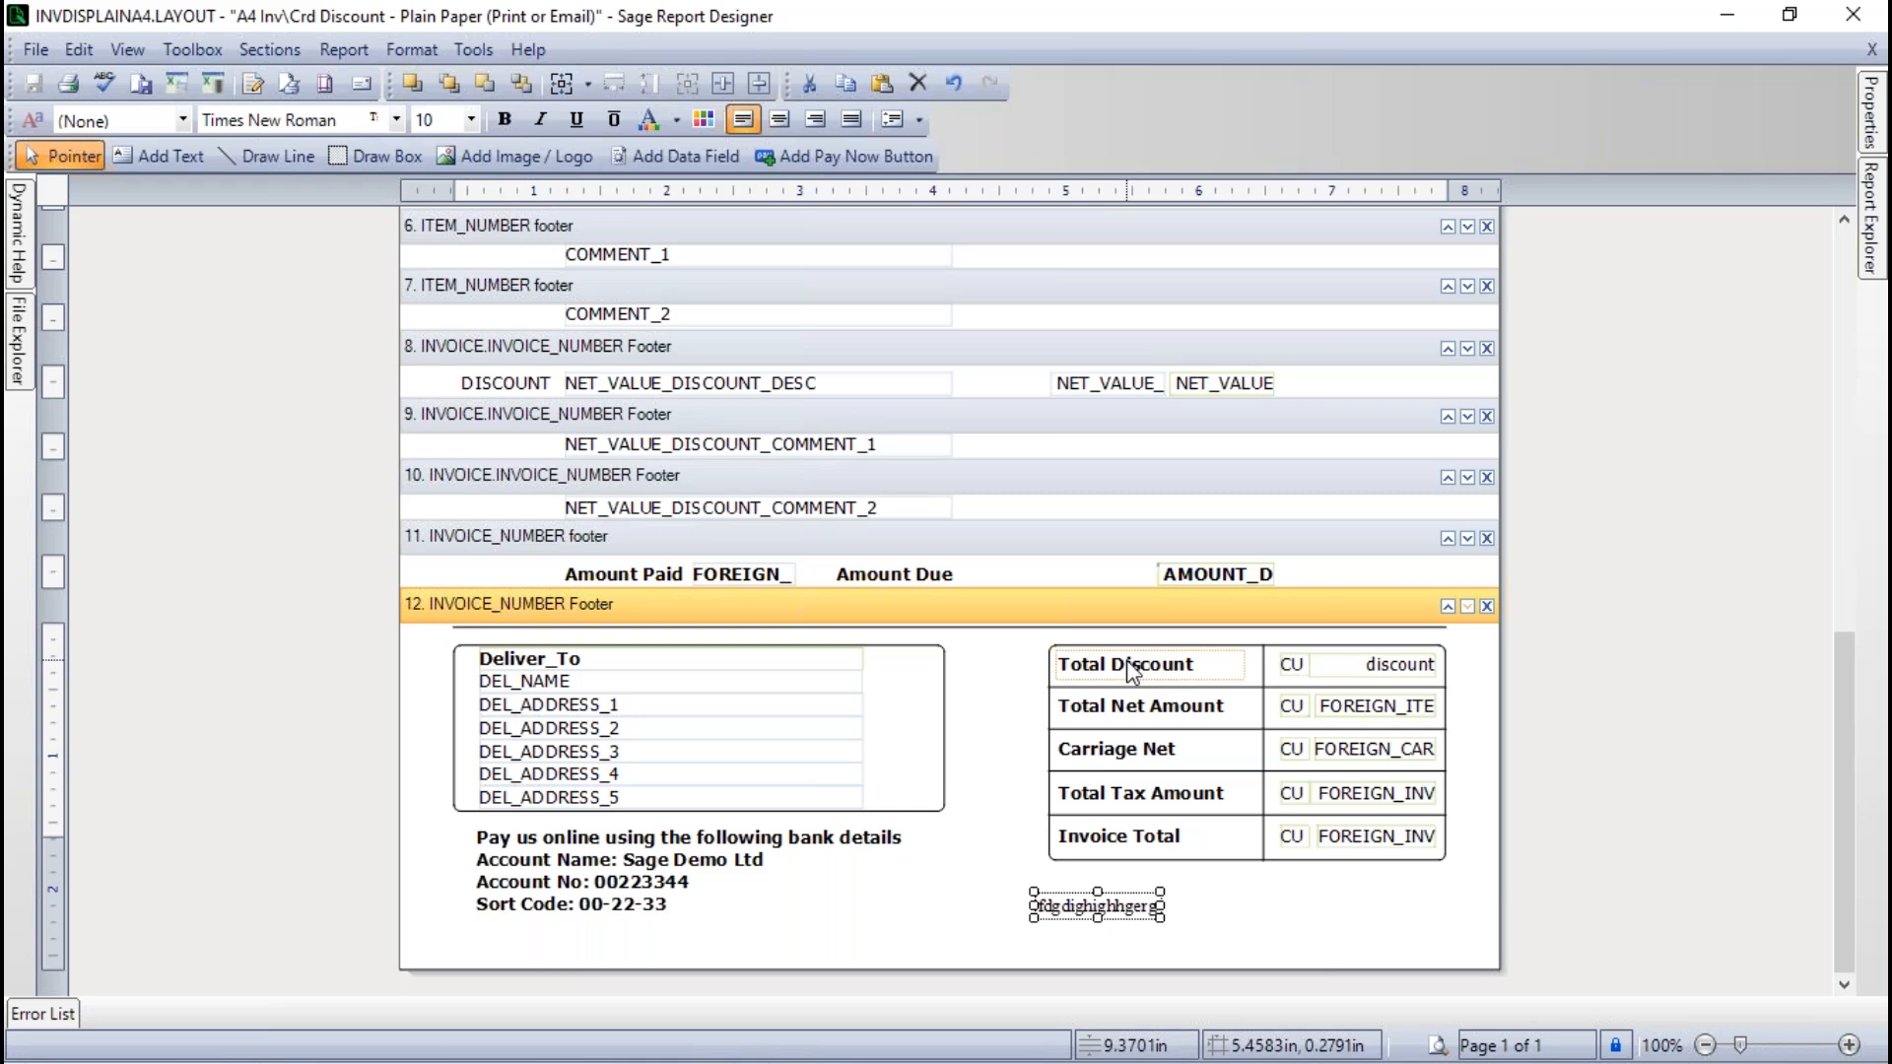
{"action": "left_click", "coordinate": [1241, 909]}
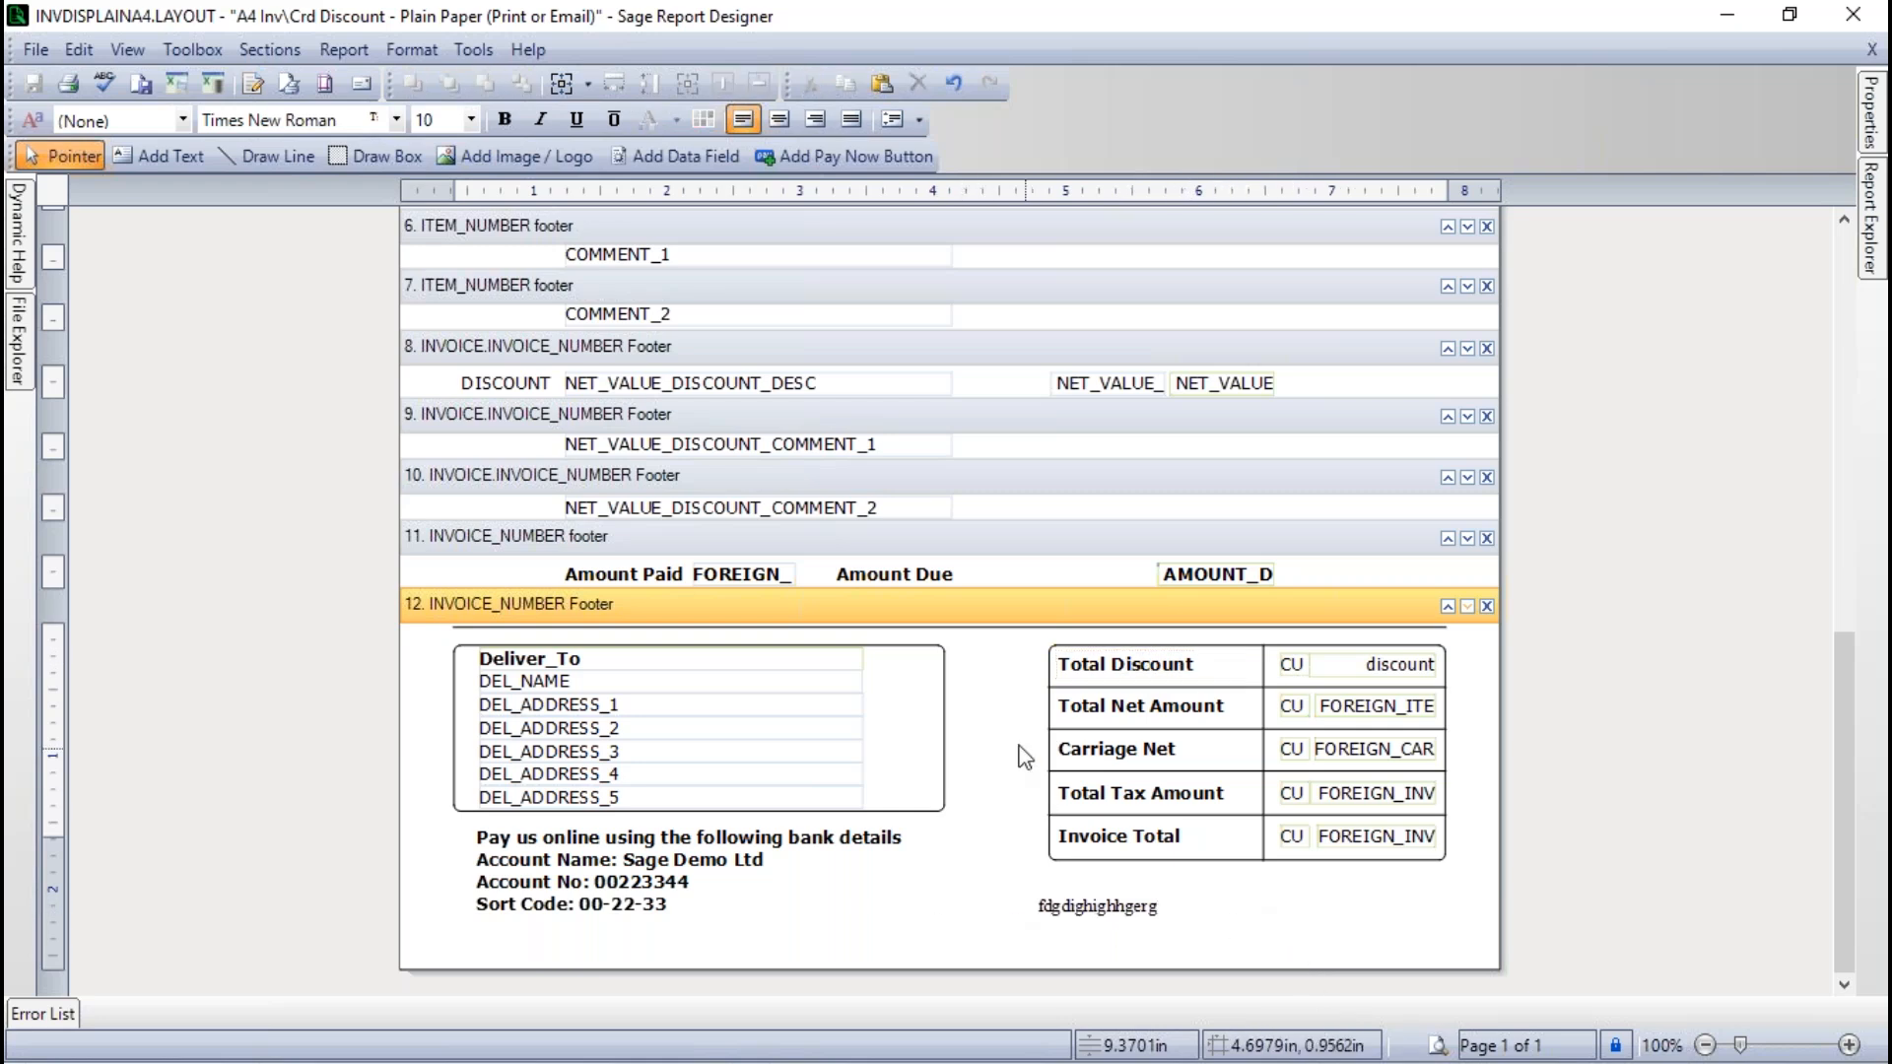
- Compare the styles of the Deliver_To field and the bank details text, and look through the available styles
{"action": "left_click", "coordinate": [522, 658]}
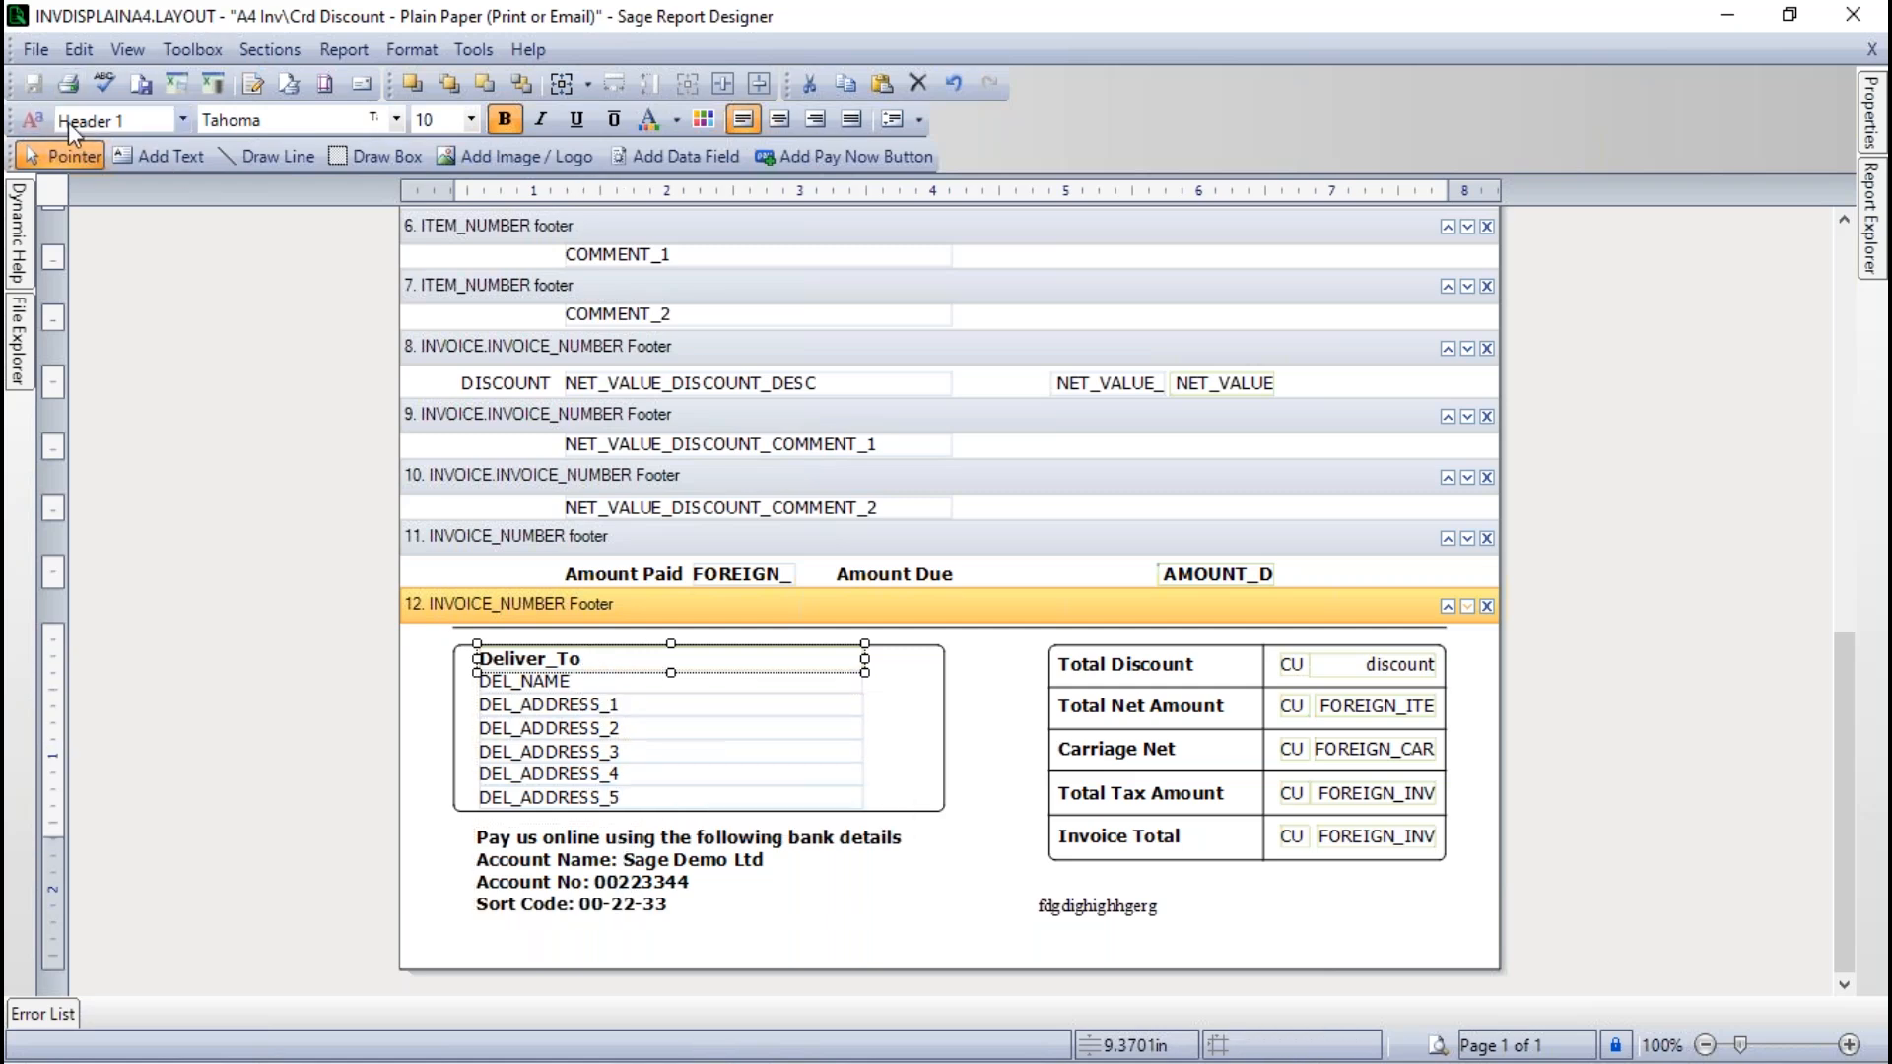
{"action": "left_click", "coordinate": [592, 880]}
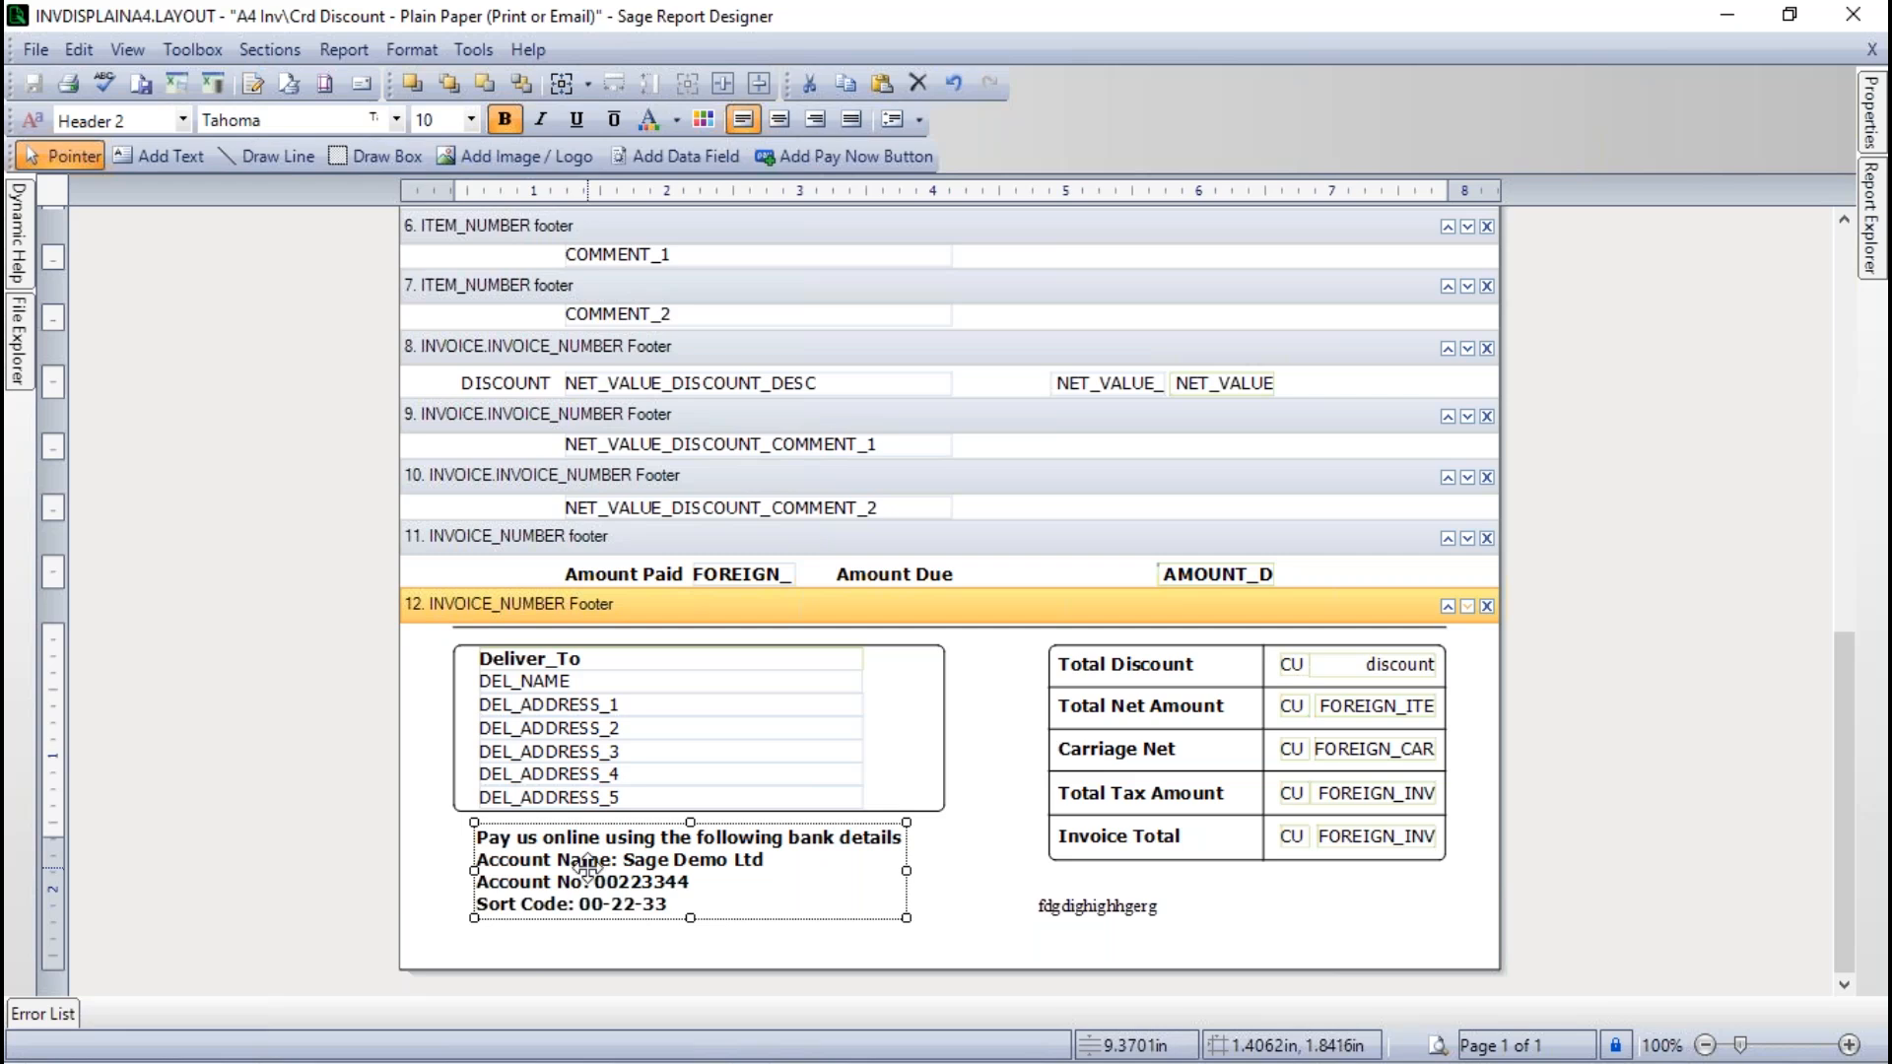
{"action": "left_click", "coordinate": [134, 118]}
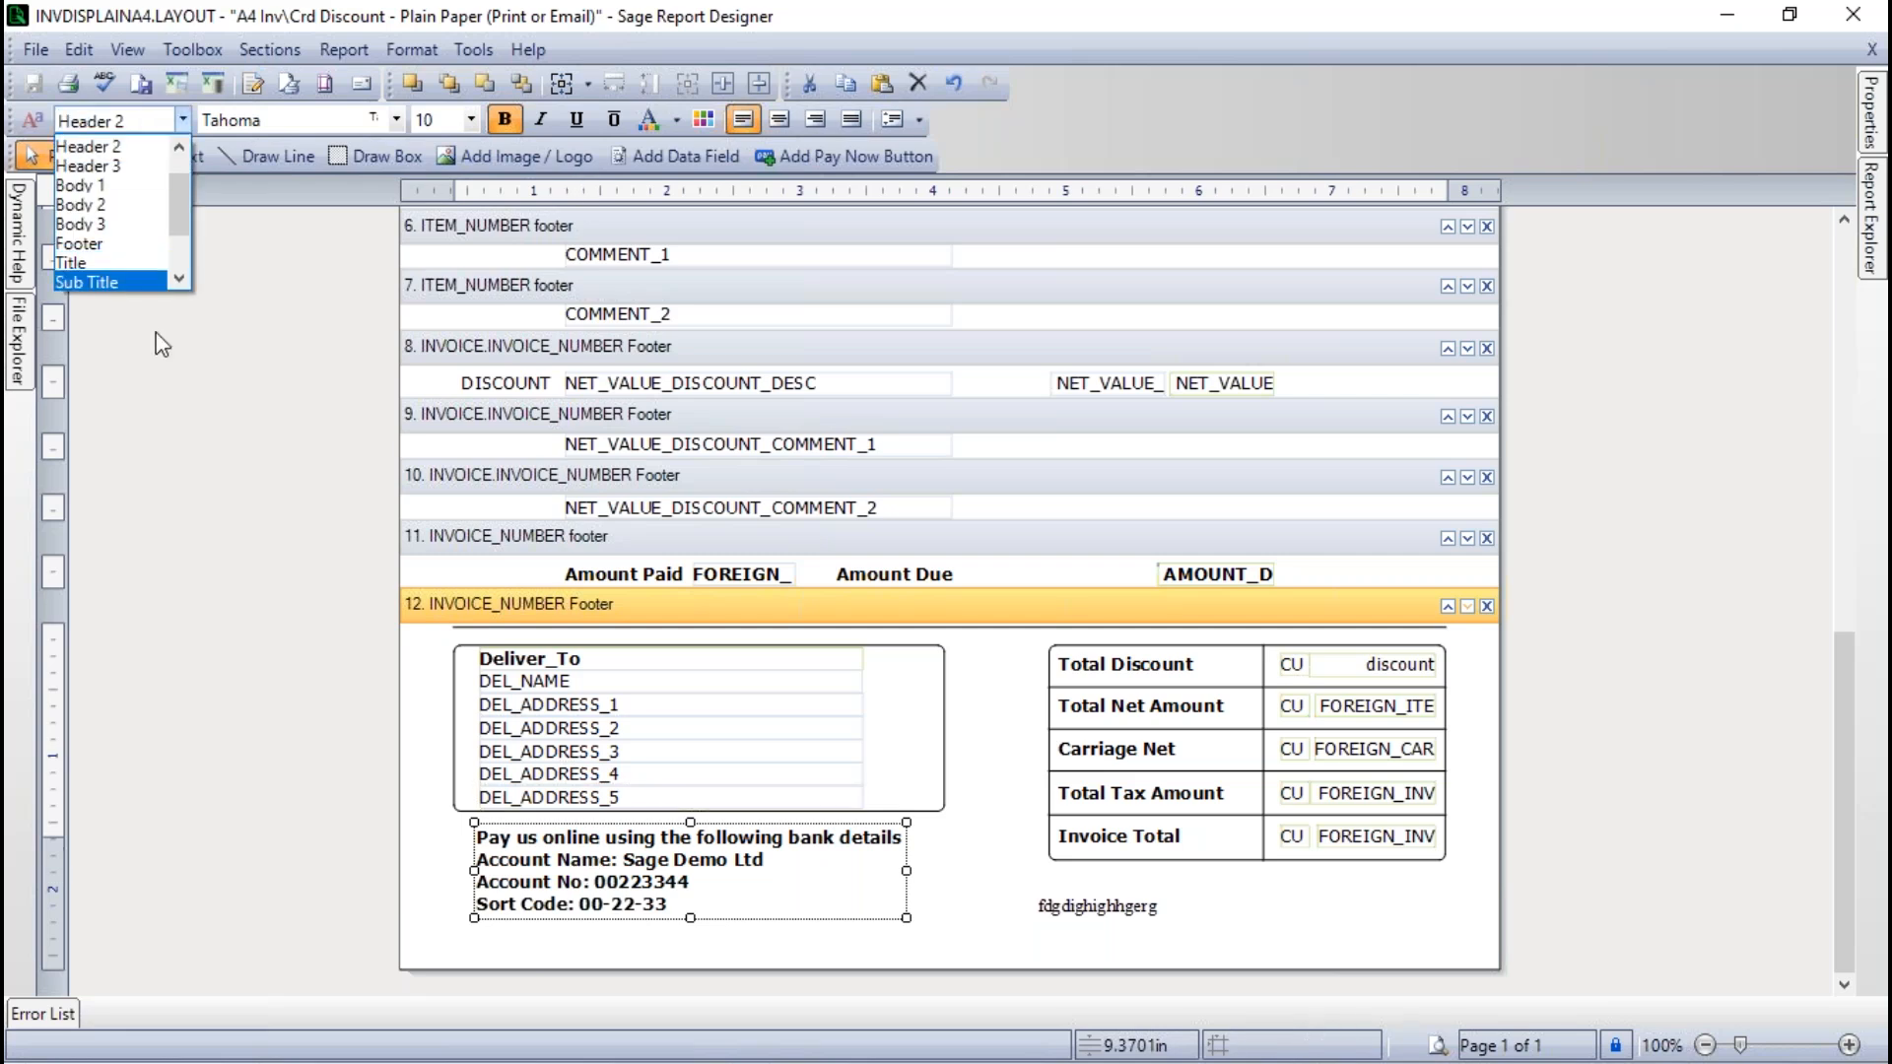
{"action": "left_click", "coordinate": [178, 388]}
- Delete the trial text box below the totals box
{"action": "left_click", "coordinate": [1098, 910]}
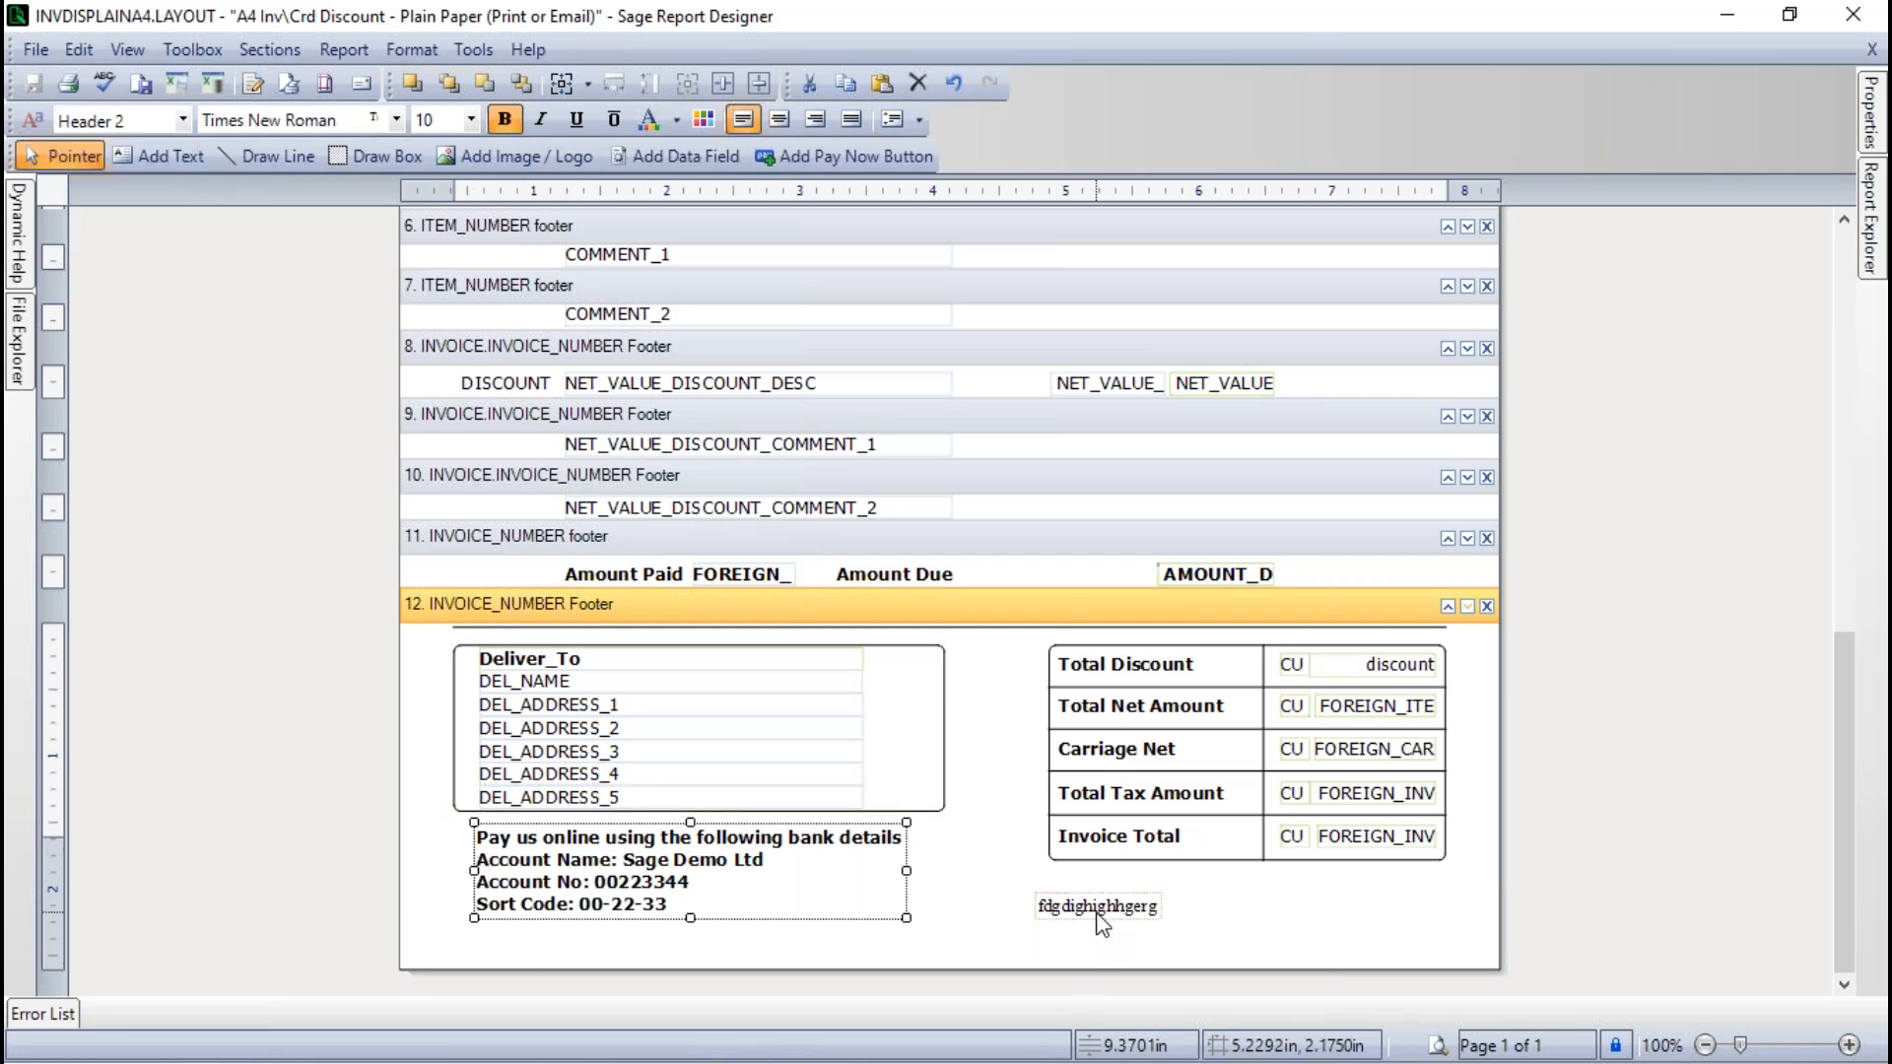
{"action": "key", "text": "Delete"}
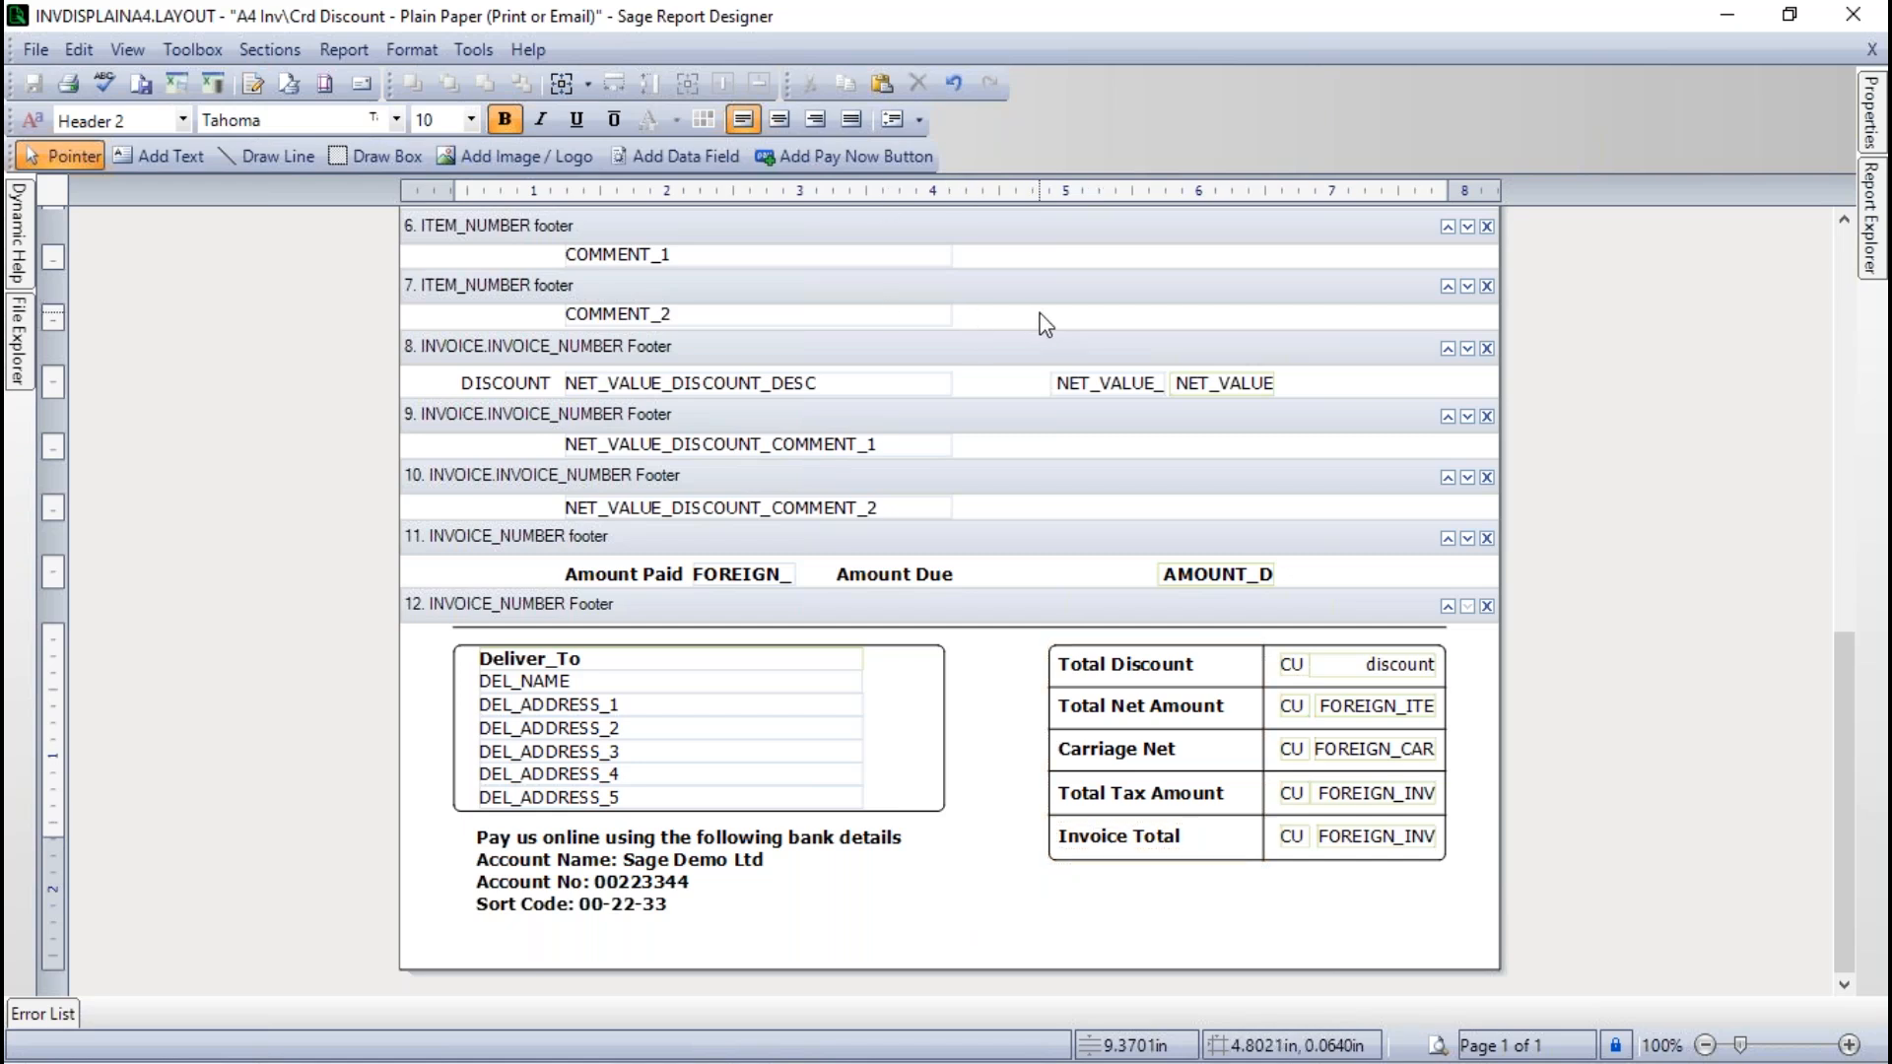
- Replace the report name in the report properties with the owner's first name followed by "'s Invoice Layout"
{"action": "left_click", "coordinate": [340, 51]}
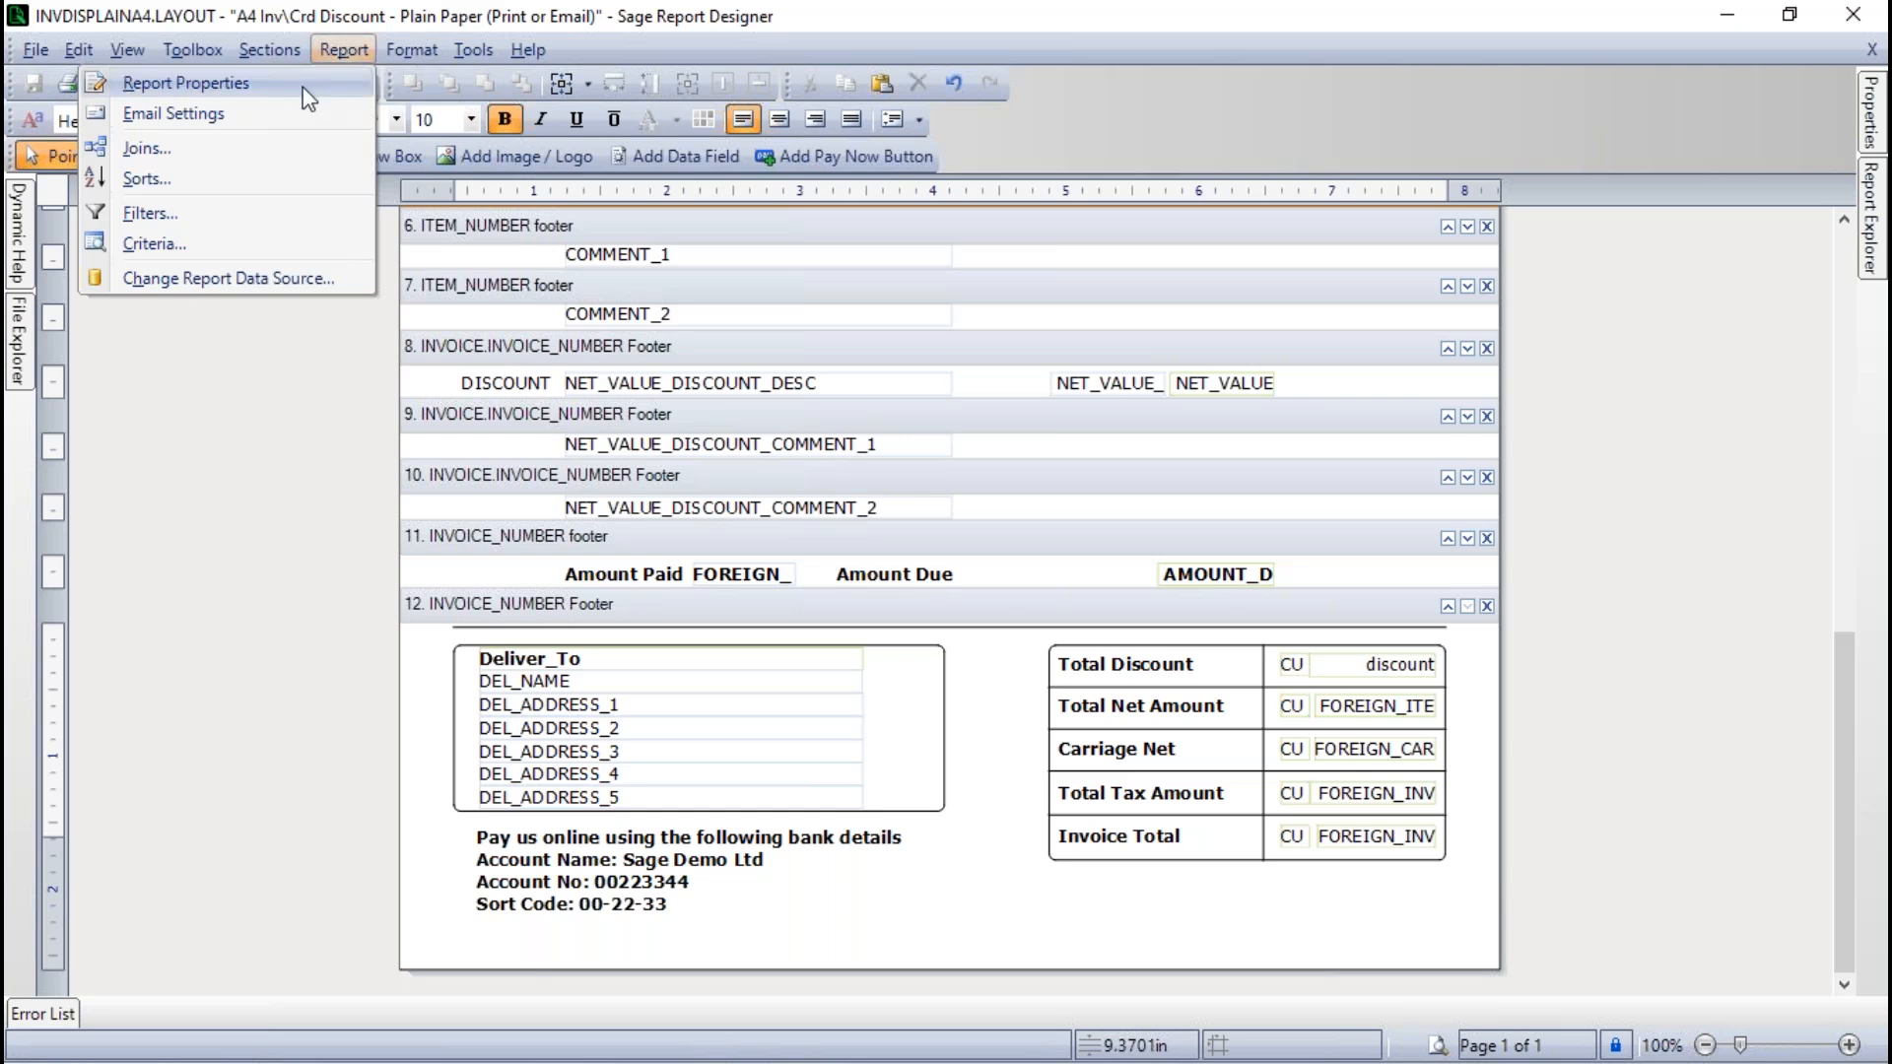
{"action": "left_click", "coordinate": [150, 84]}
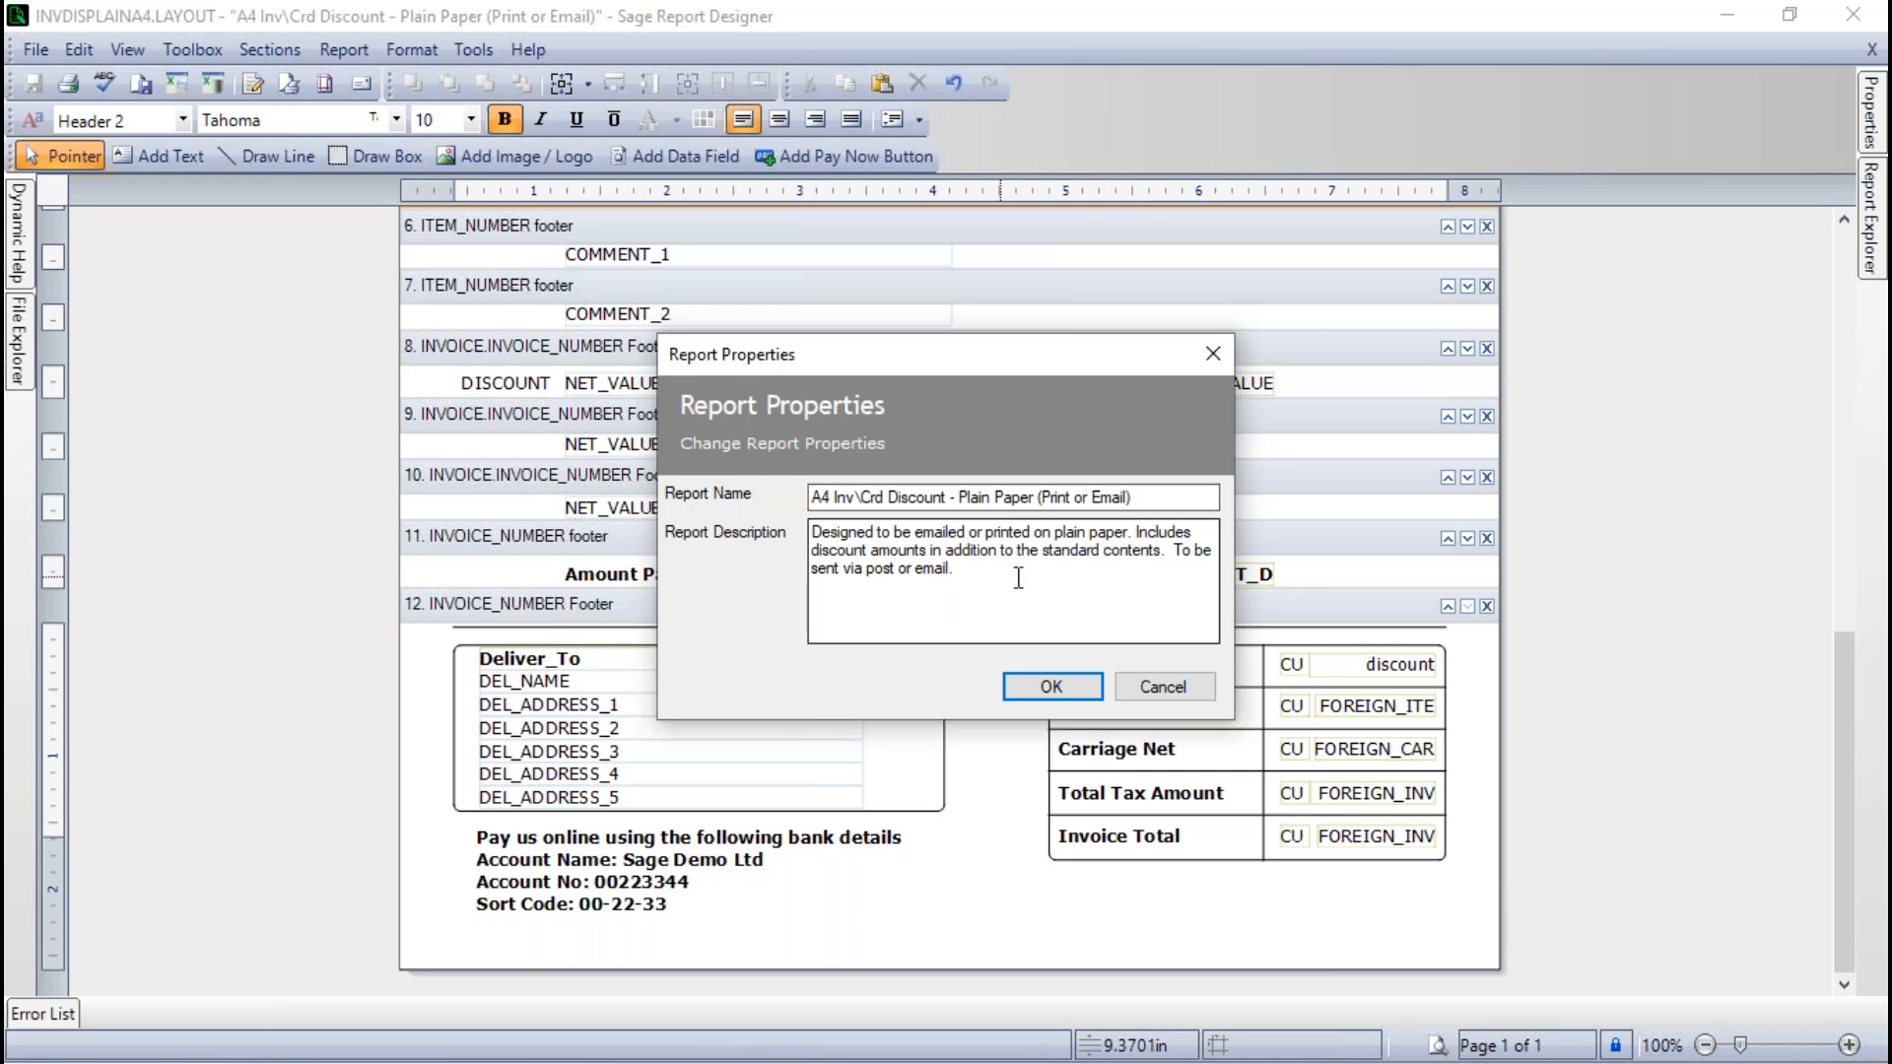
{"action": "left_click_drag", "start_coordinate": [1207, 498], "coordinate": [680, 497]}
{"action": "type", "text": "M"}
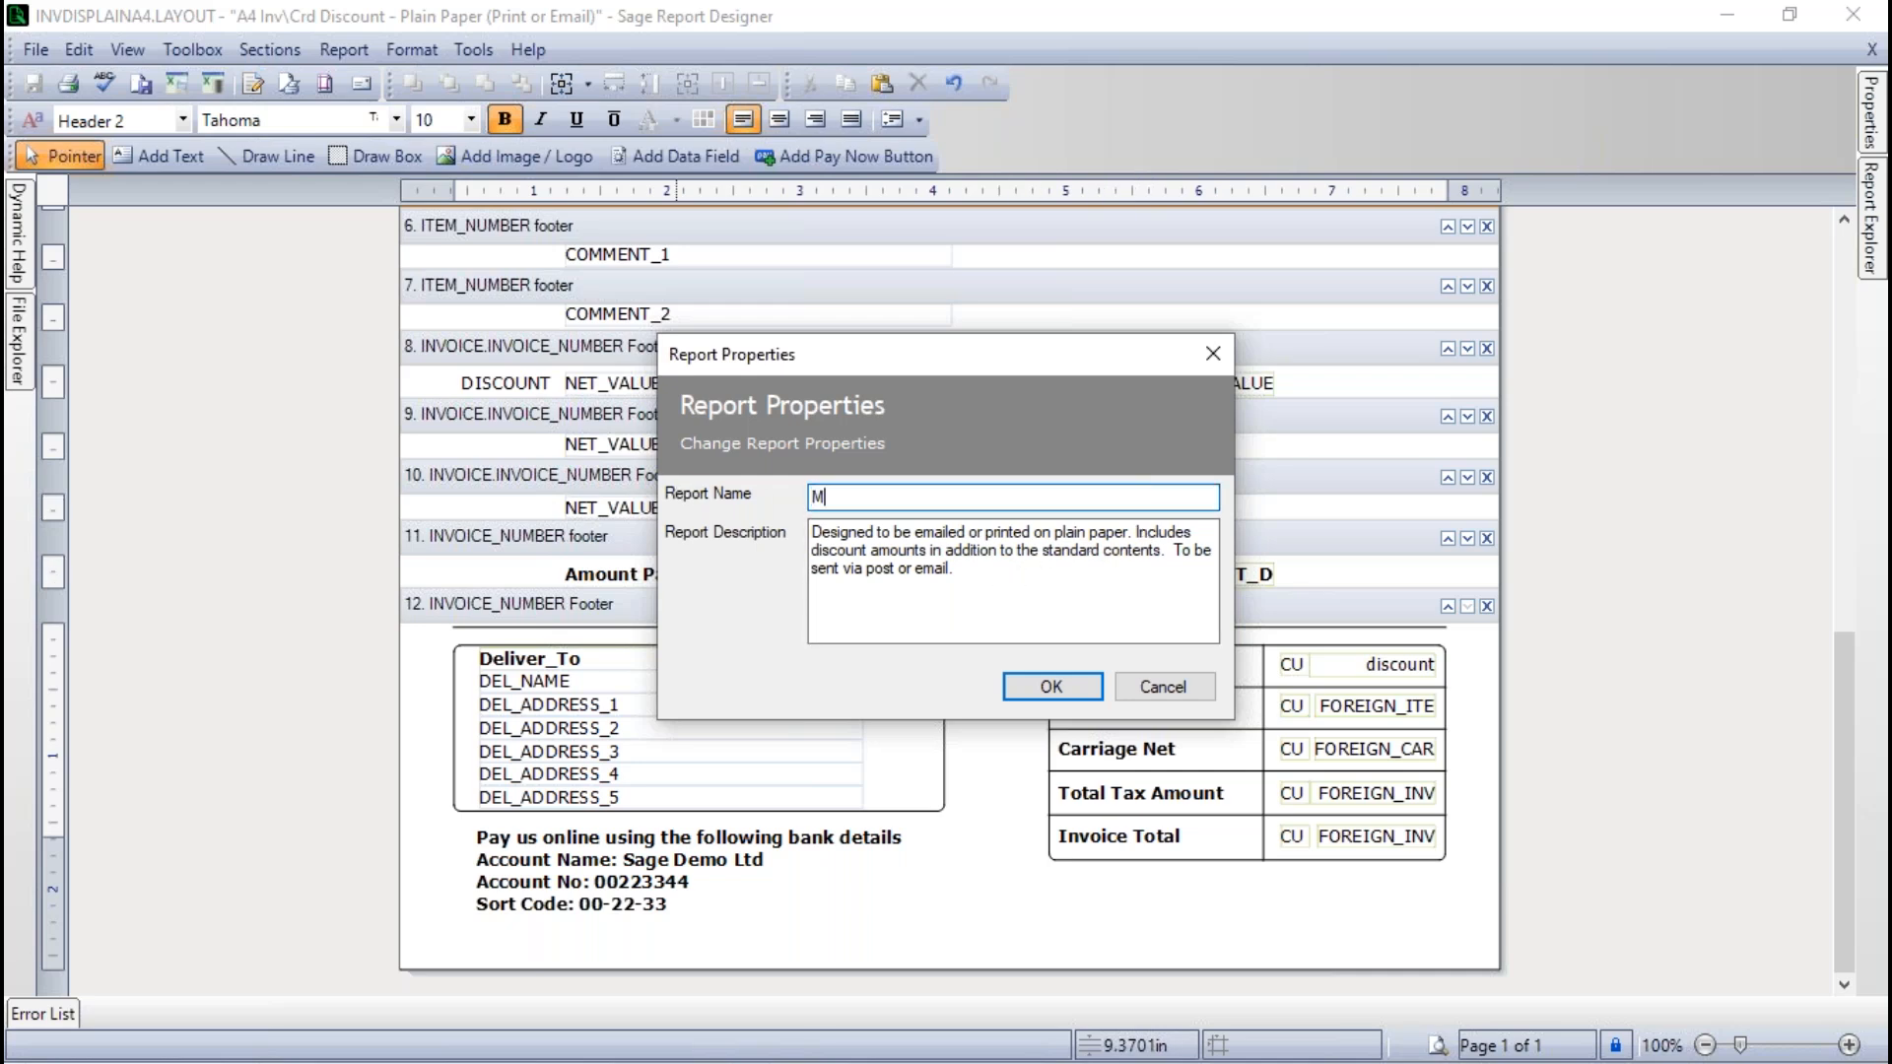
{"action": "type", "text": "ichael's Invoice Layout"}
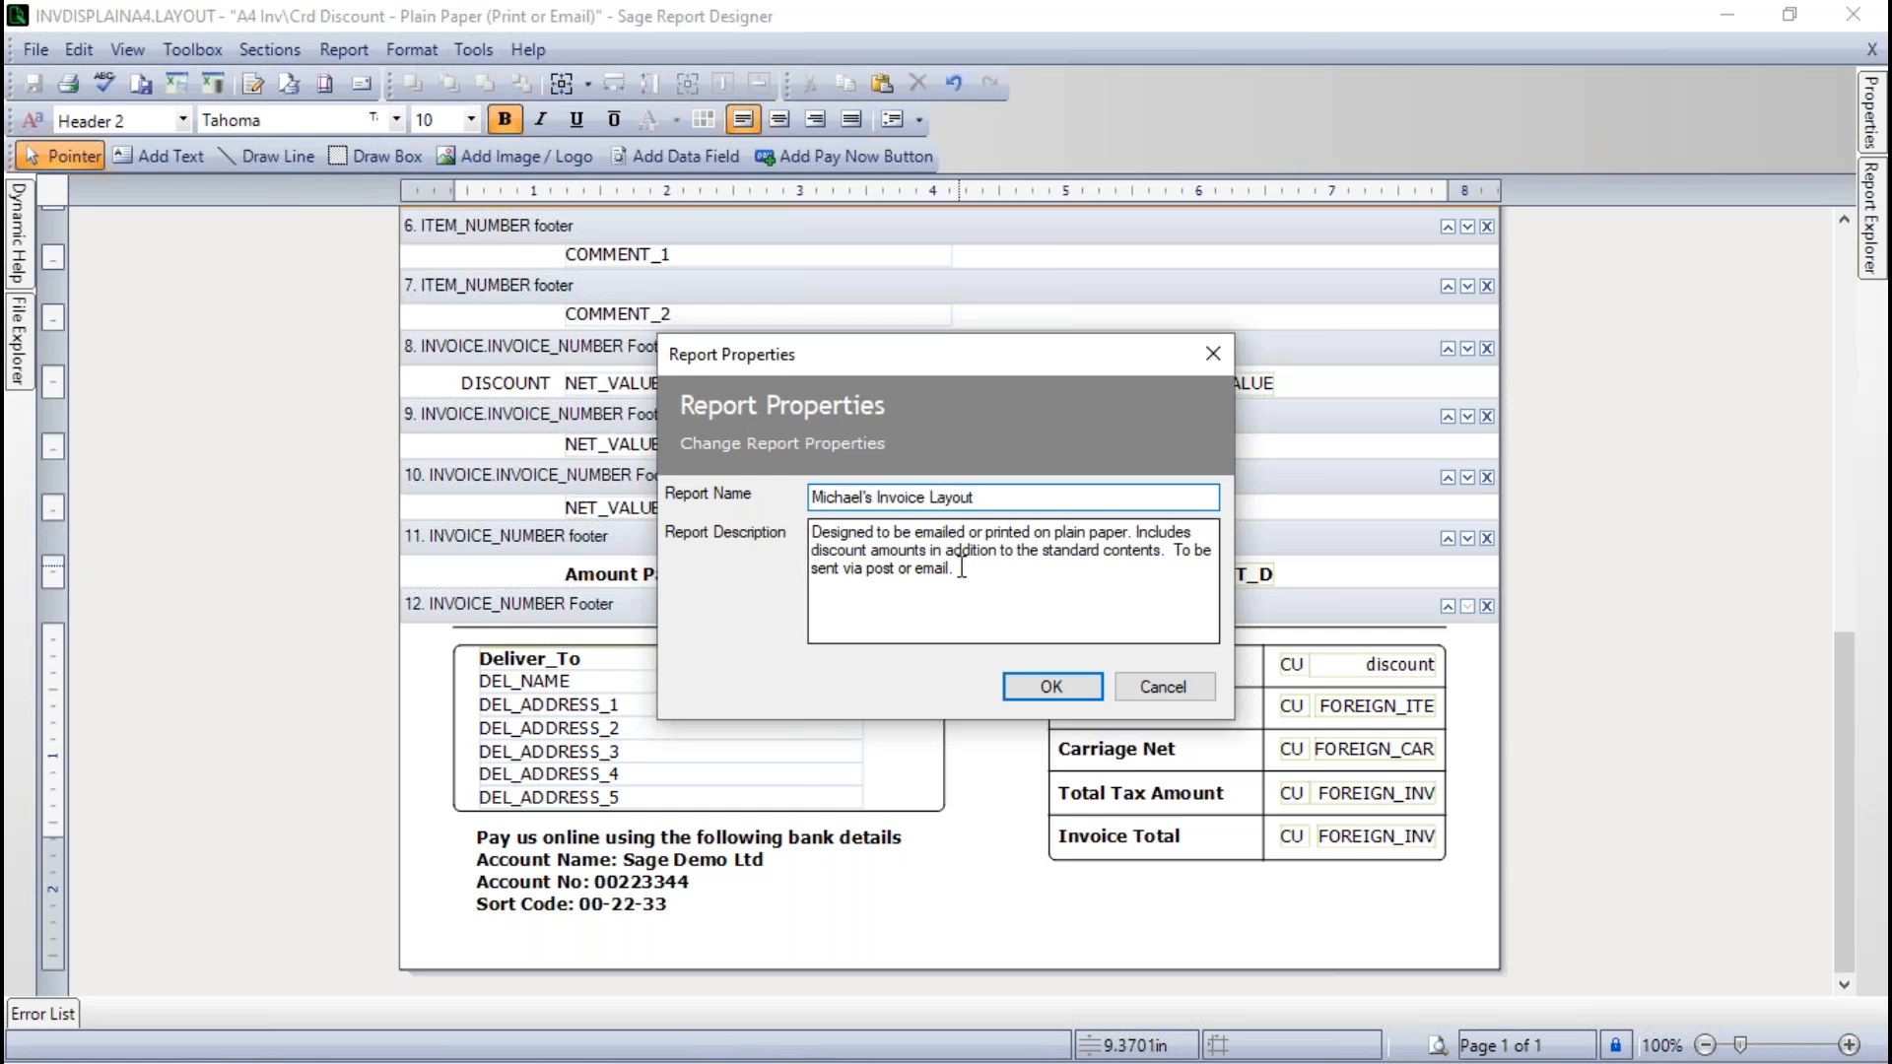
- Set the report description to "Invoice including bank detail" and apply the report properties
{"action": "left_click_drag", "start_coordinate": [962, 571], "coordinate": [816, 530]}
{"action": "type", "text": "I"}
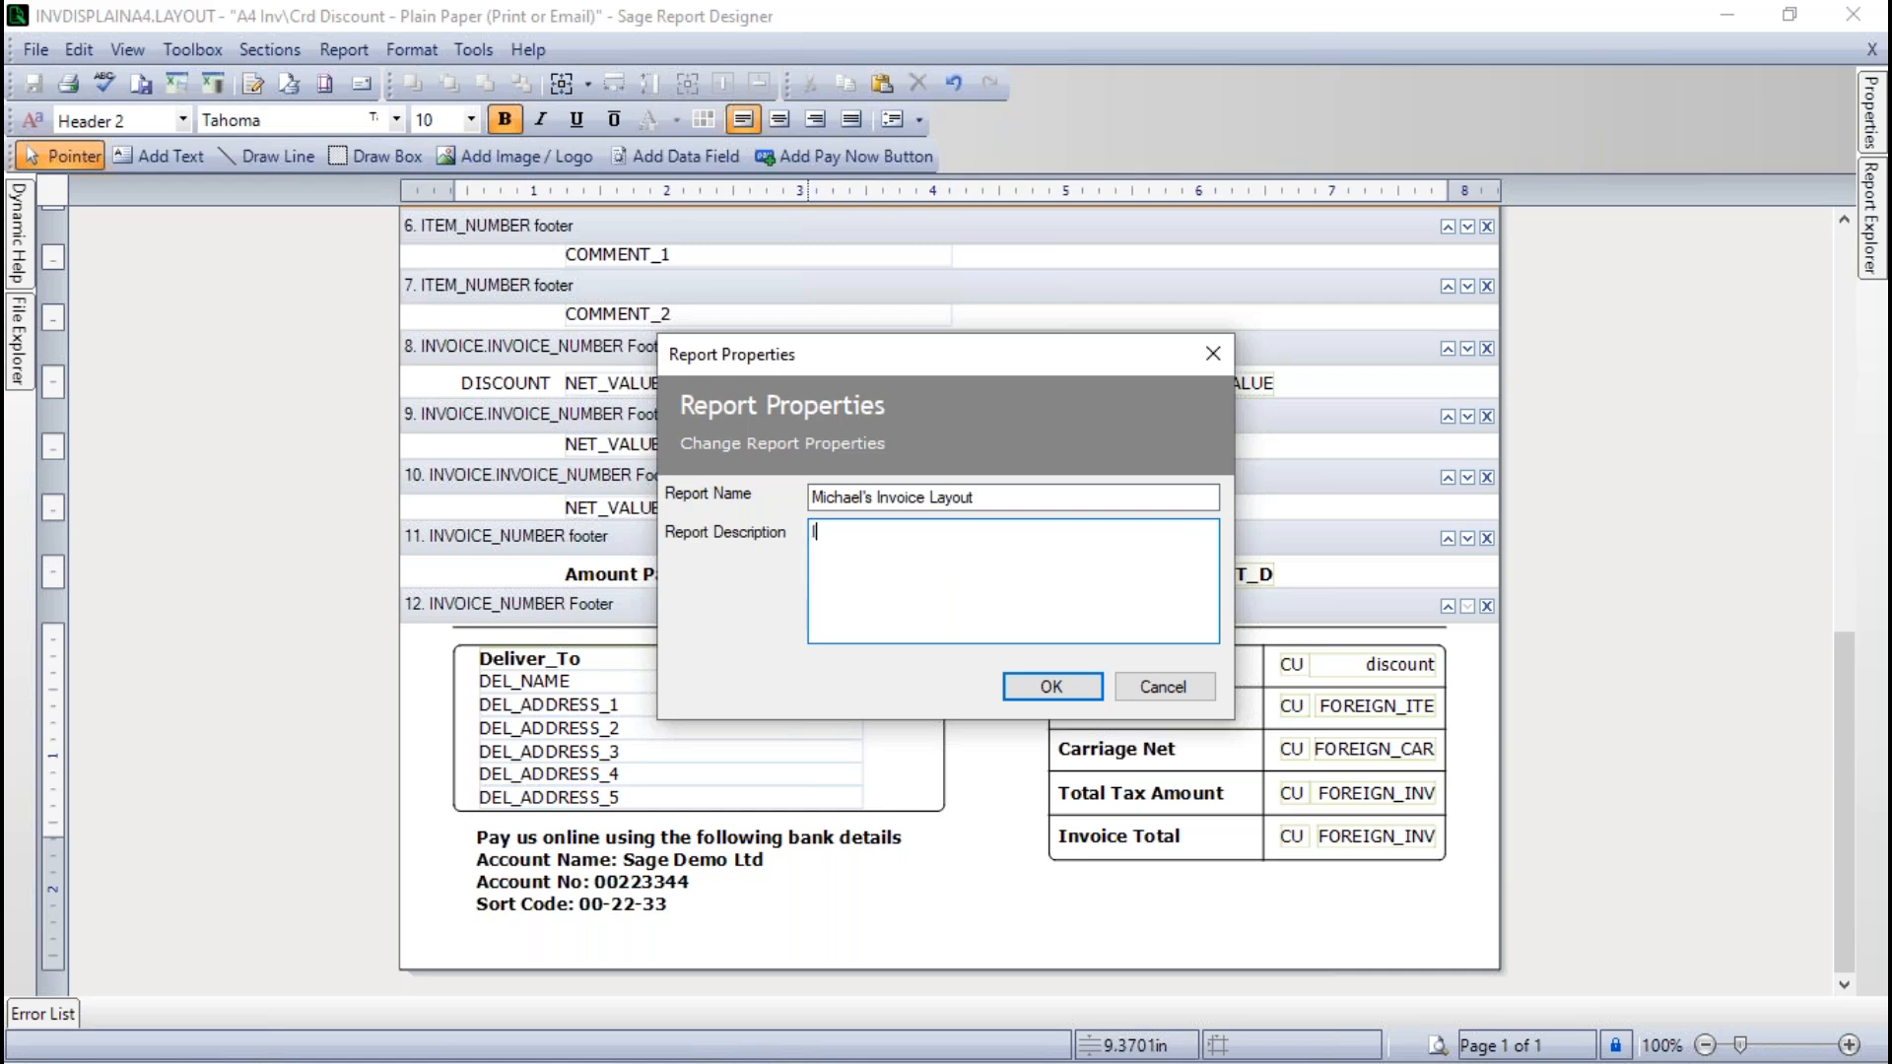
{"action": "type", "text": "nvoice including bank detail"}
{"action": "left_click", "coordinate": [1051, 687]}
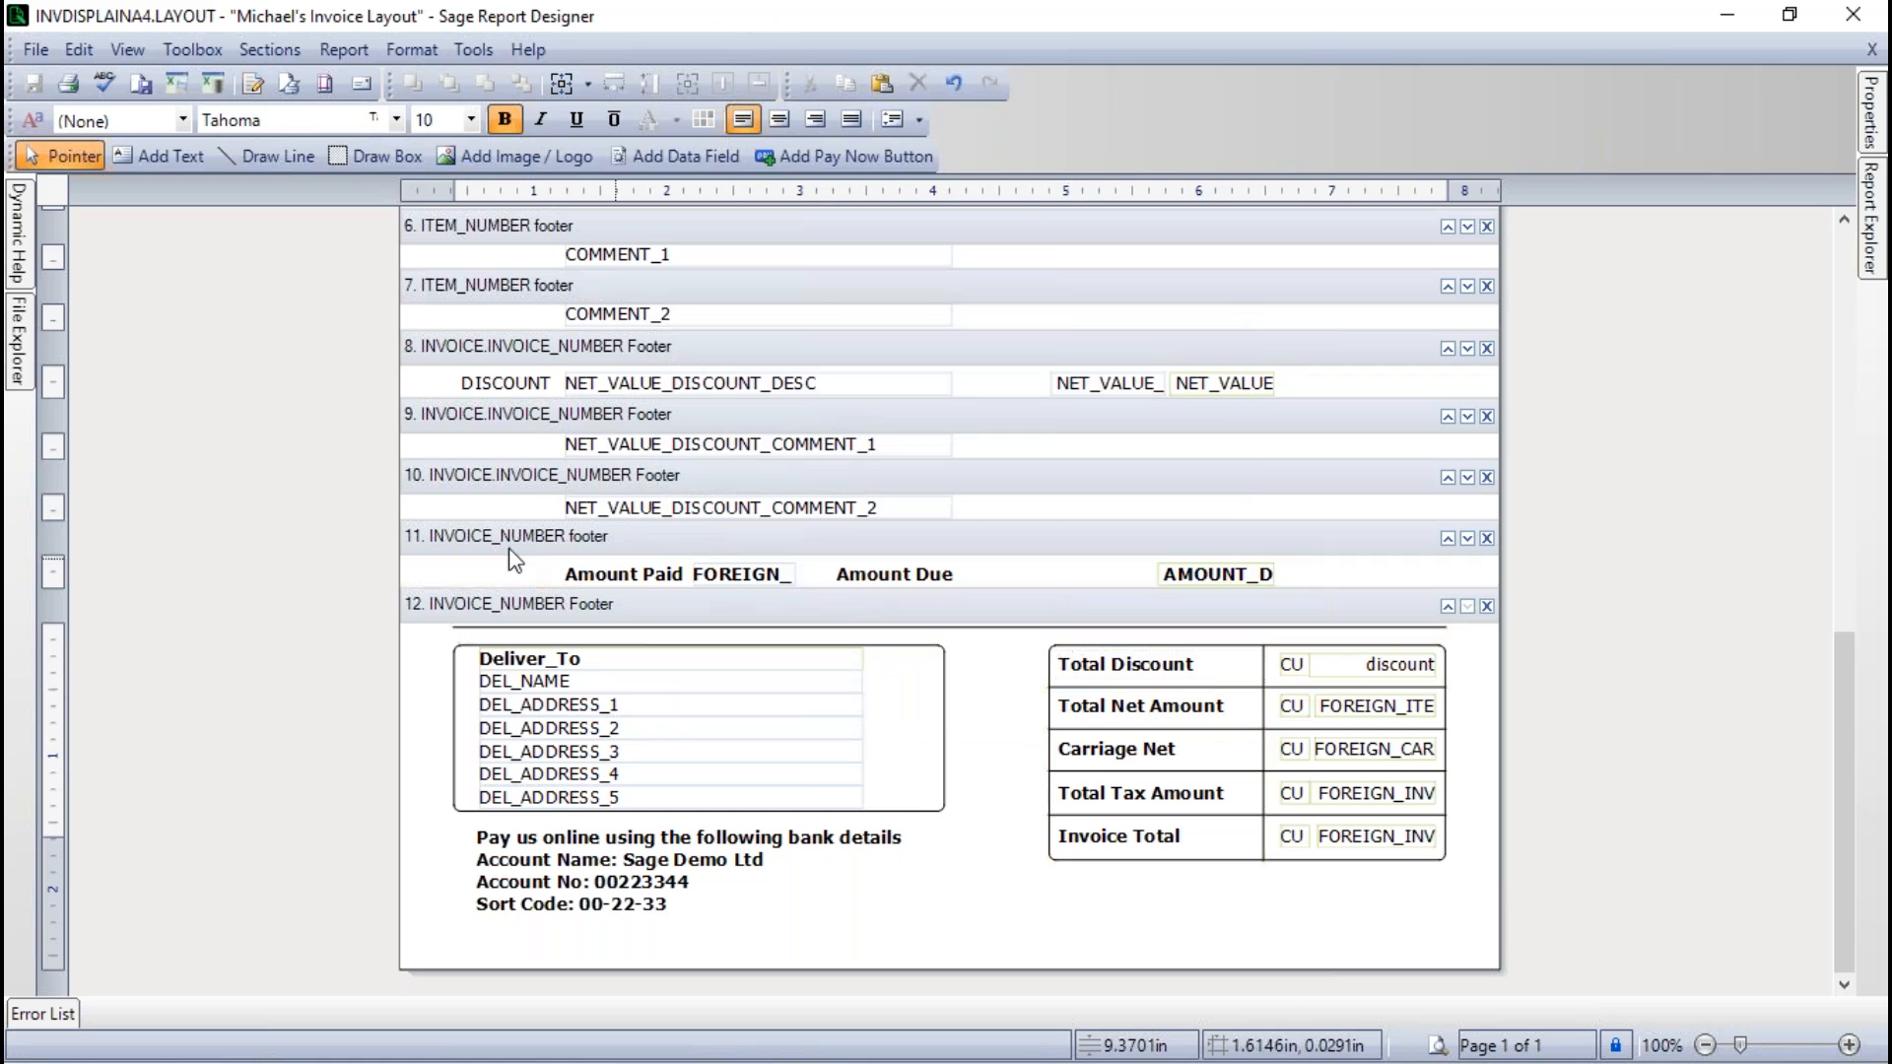
- Save the layout under the new file name Mc123 in the company's Layouts folder and close the report designer
{"action": "left_click", "coordinate": [29, 51]}
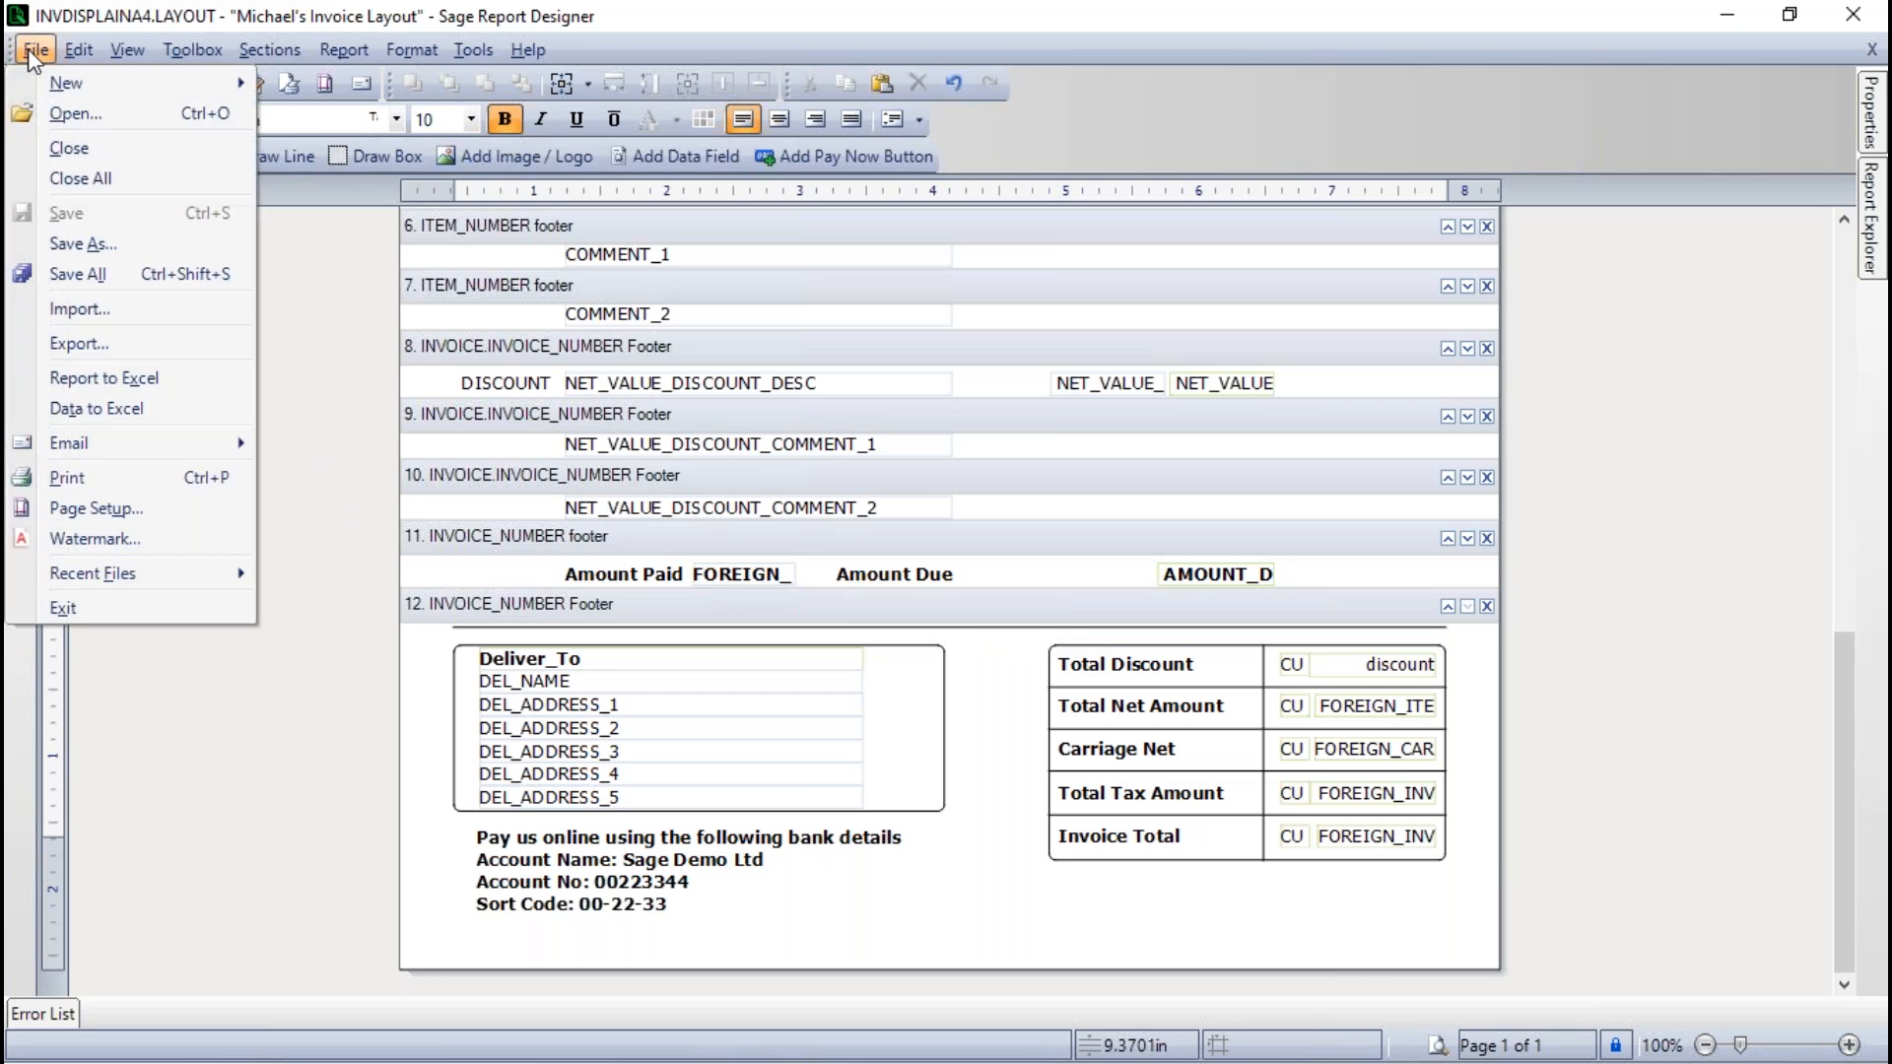
{"action": "left_click", "coordinate": [84, 244]}
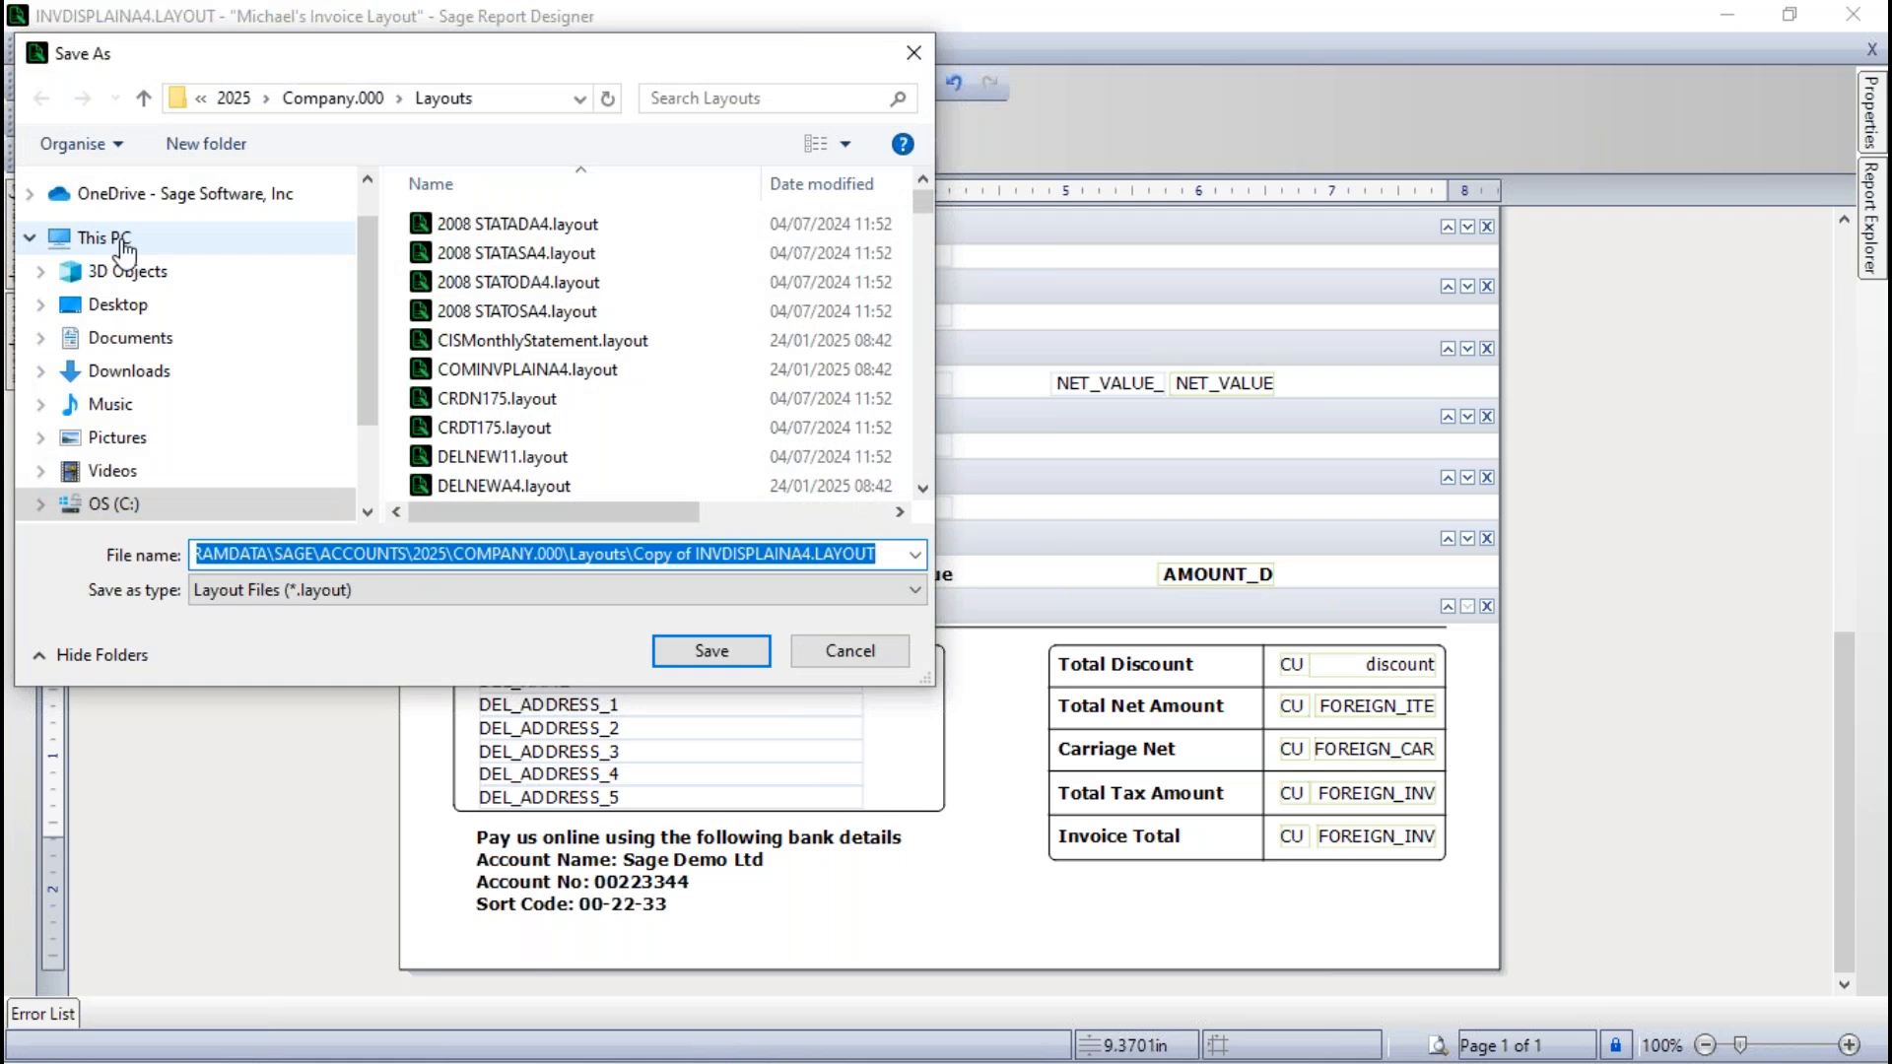
{"action": "type", "text": "Mc"}
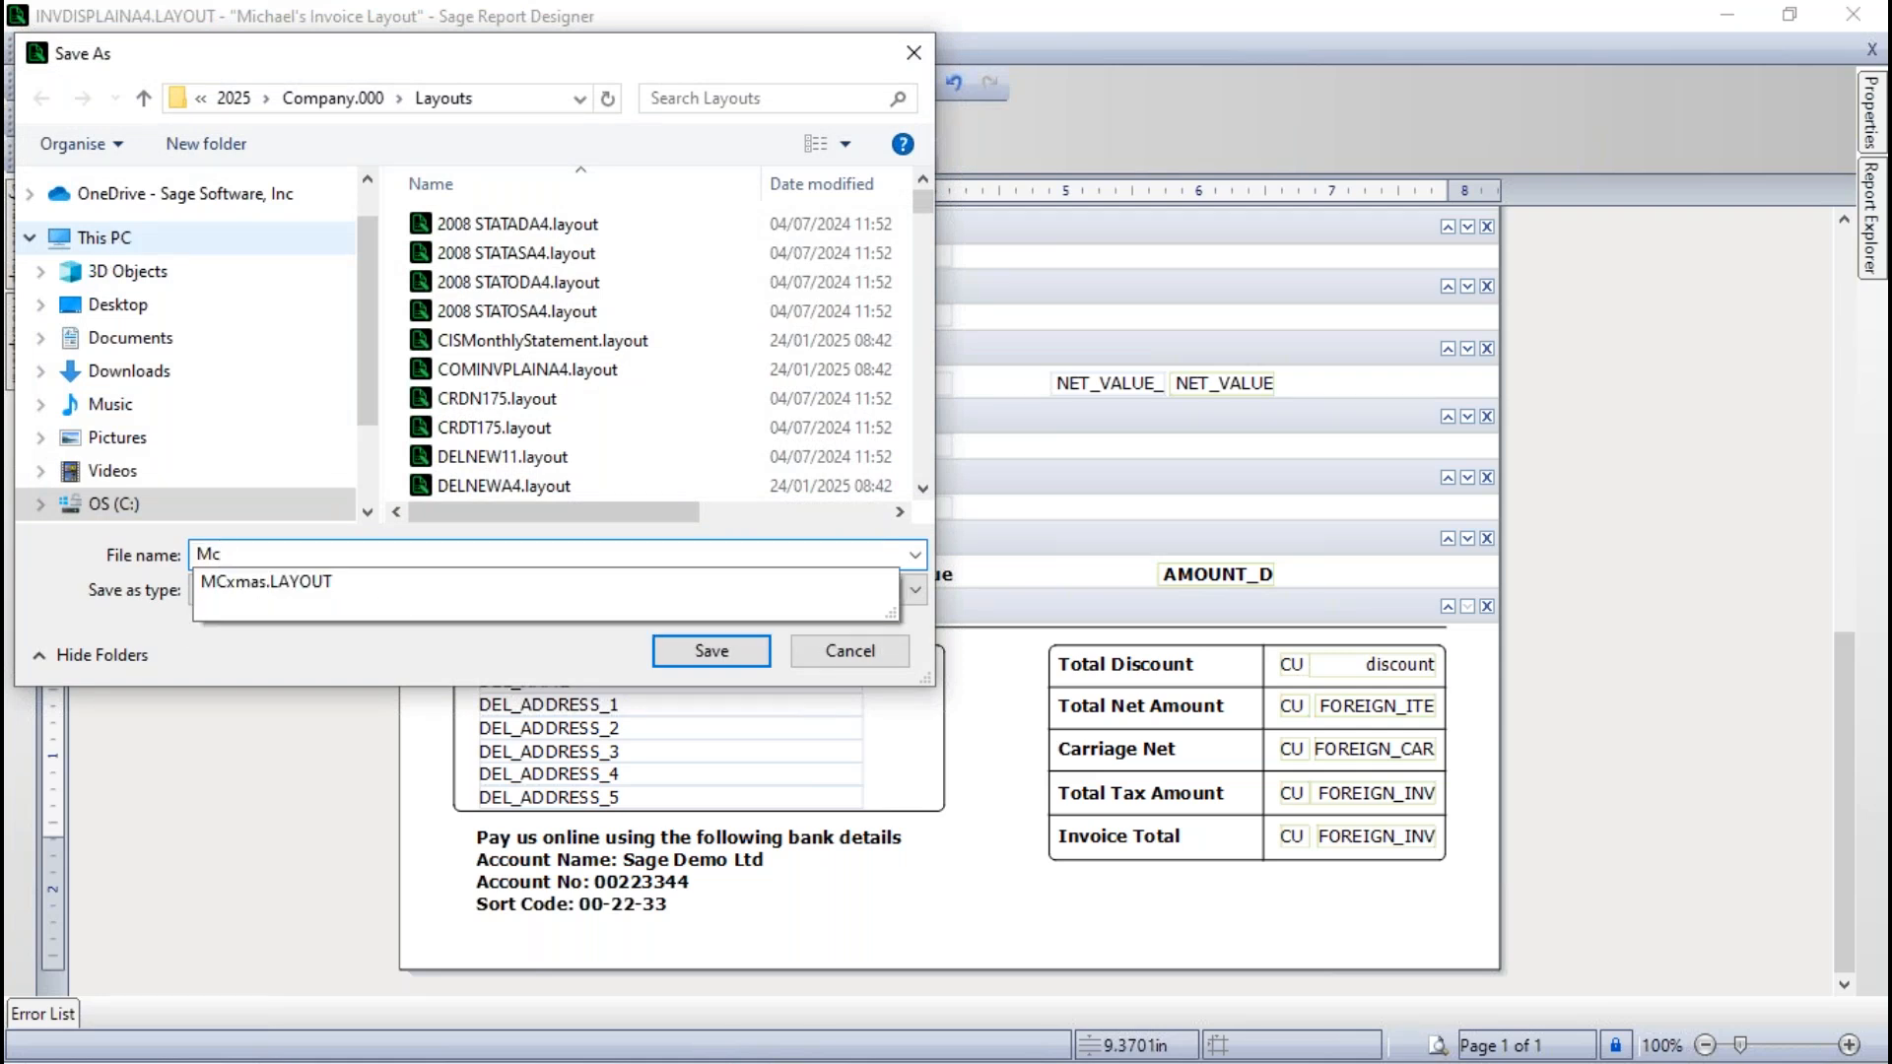
{"action": "type", "text": "123"}
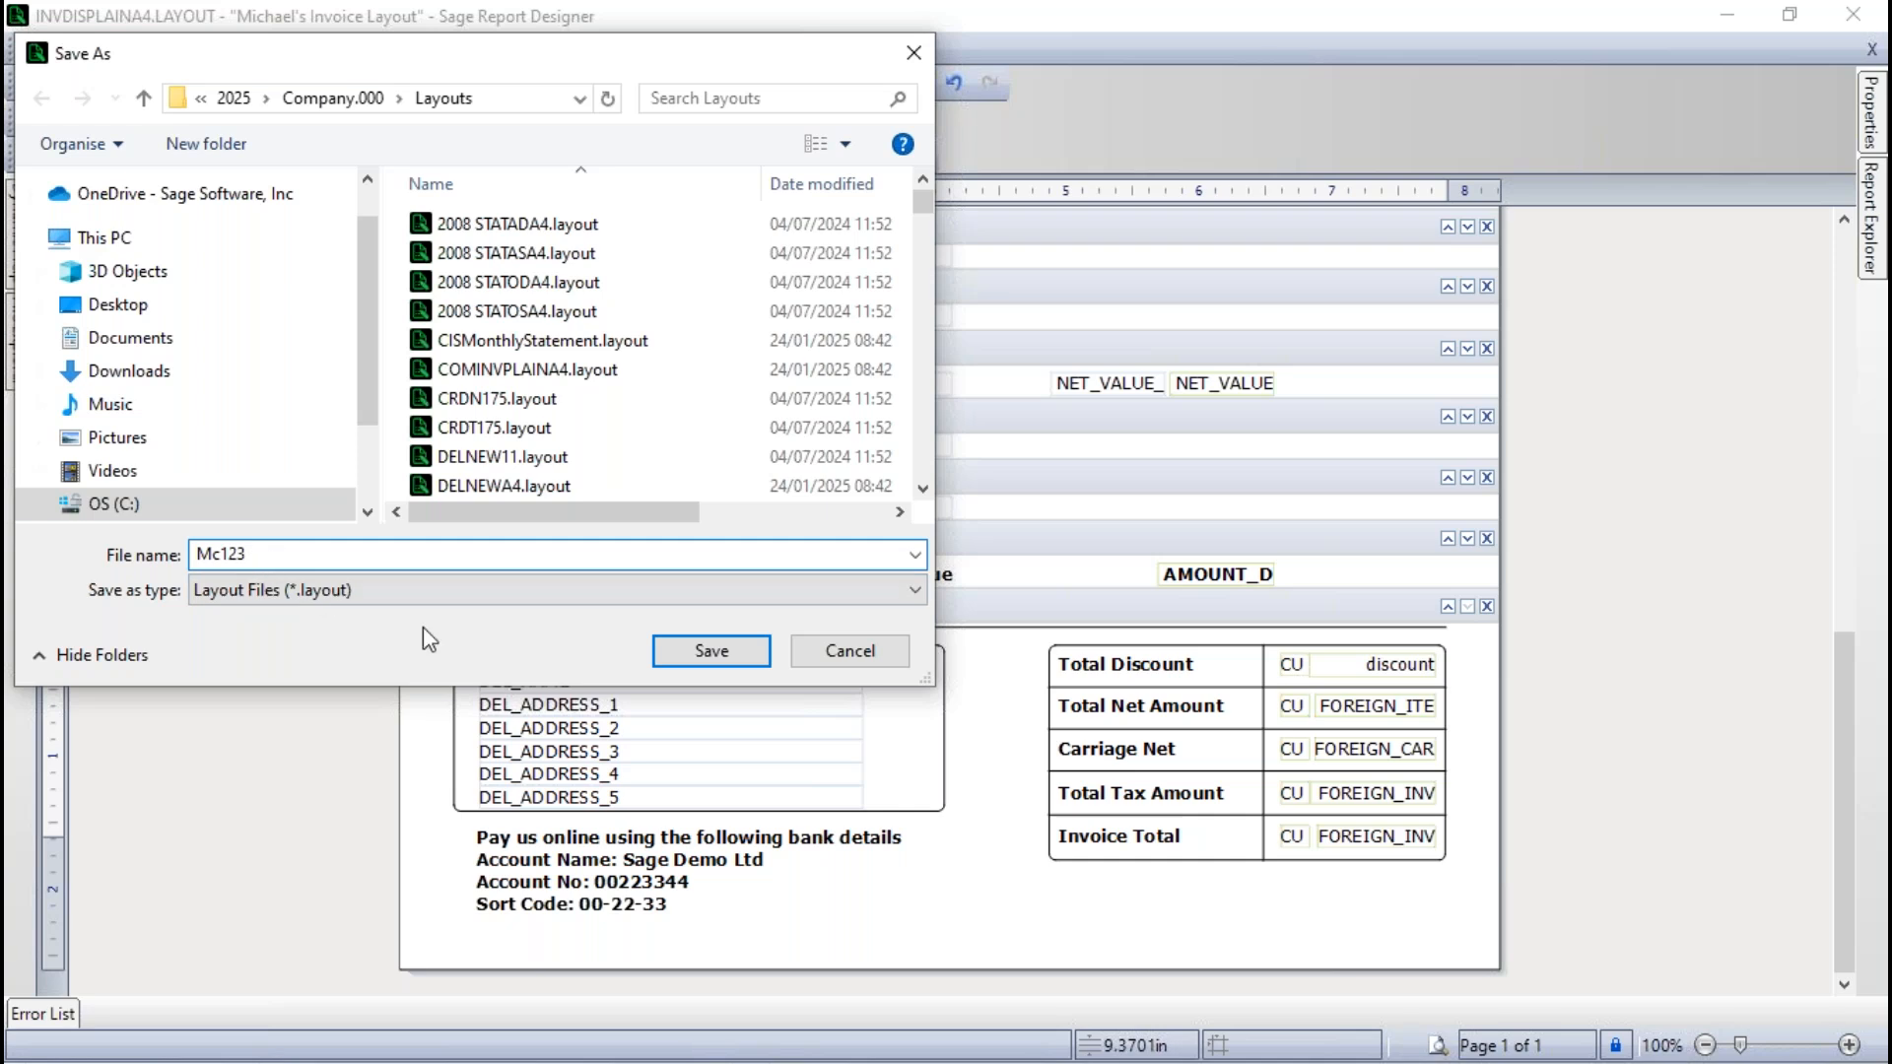
{"action": "left_click", "coordinate": [718, 654]}
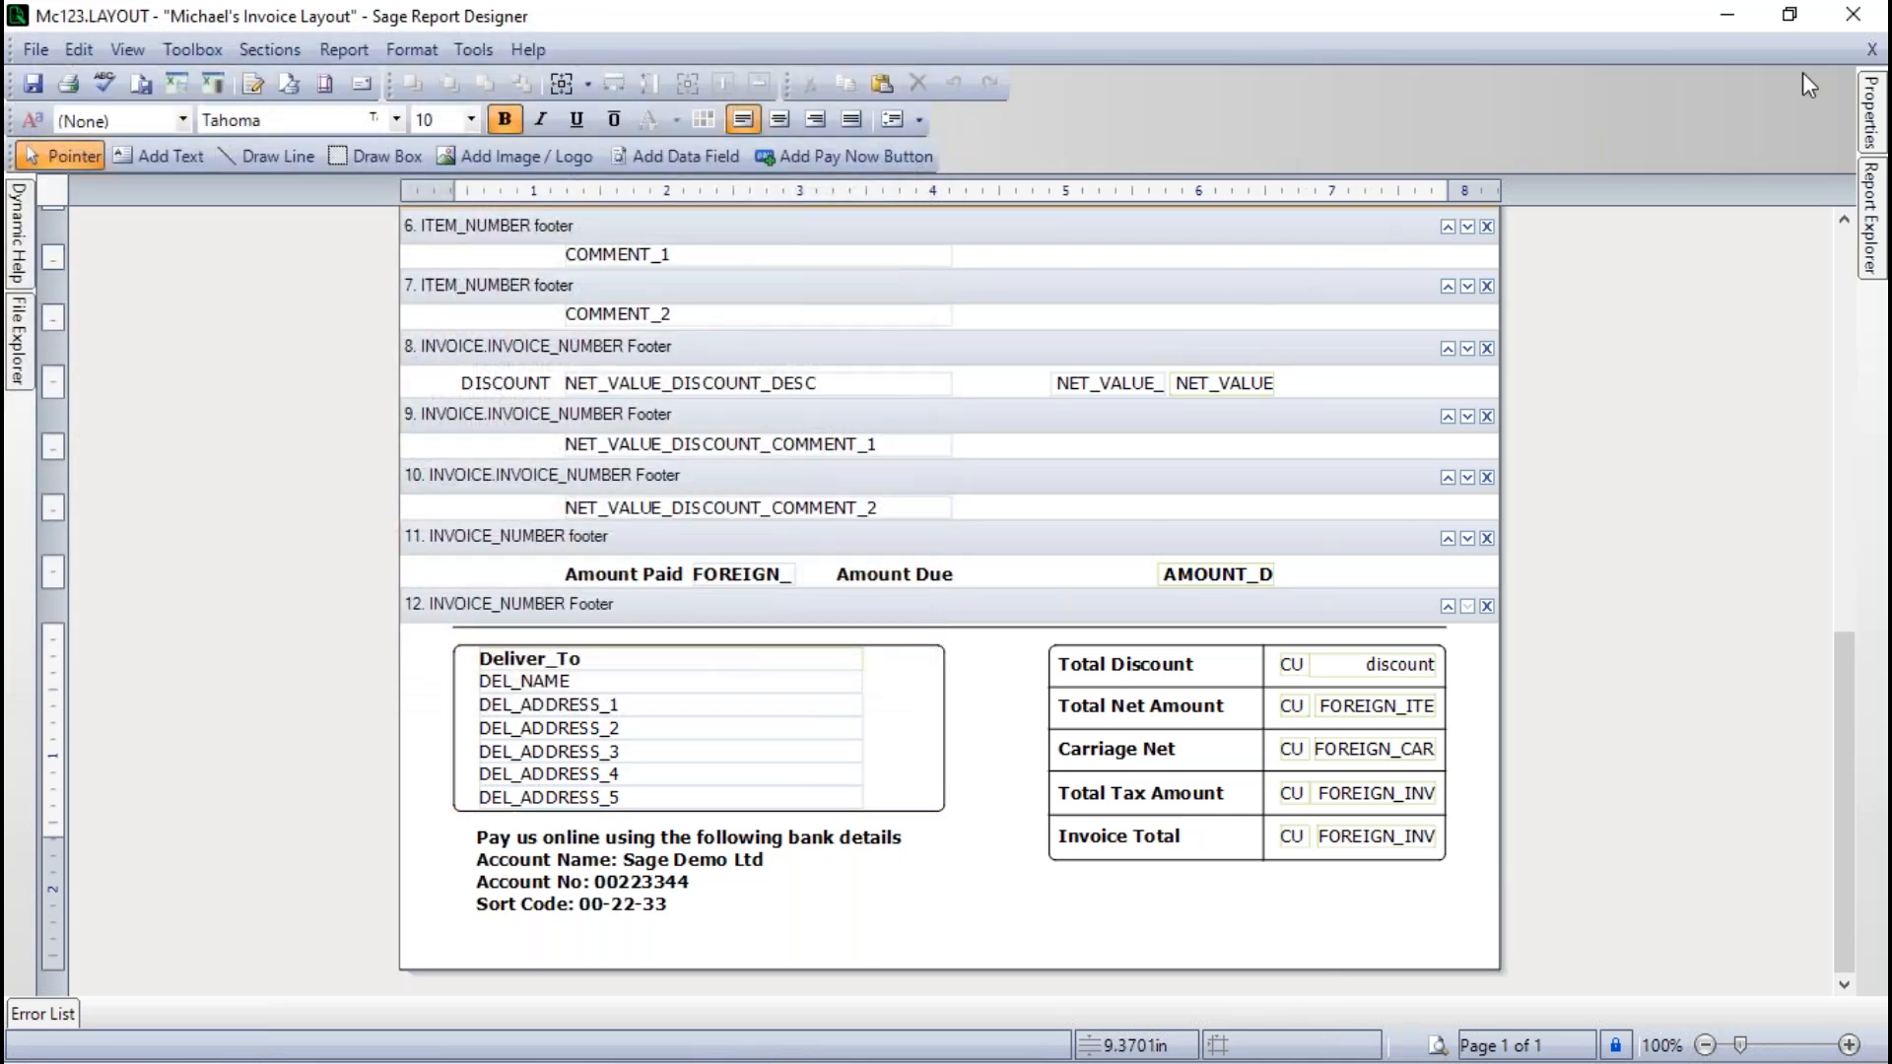
{"action": "left_click", "coordinate": [1852, 14]}
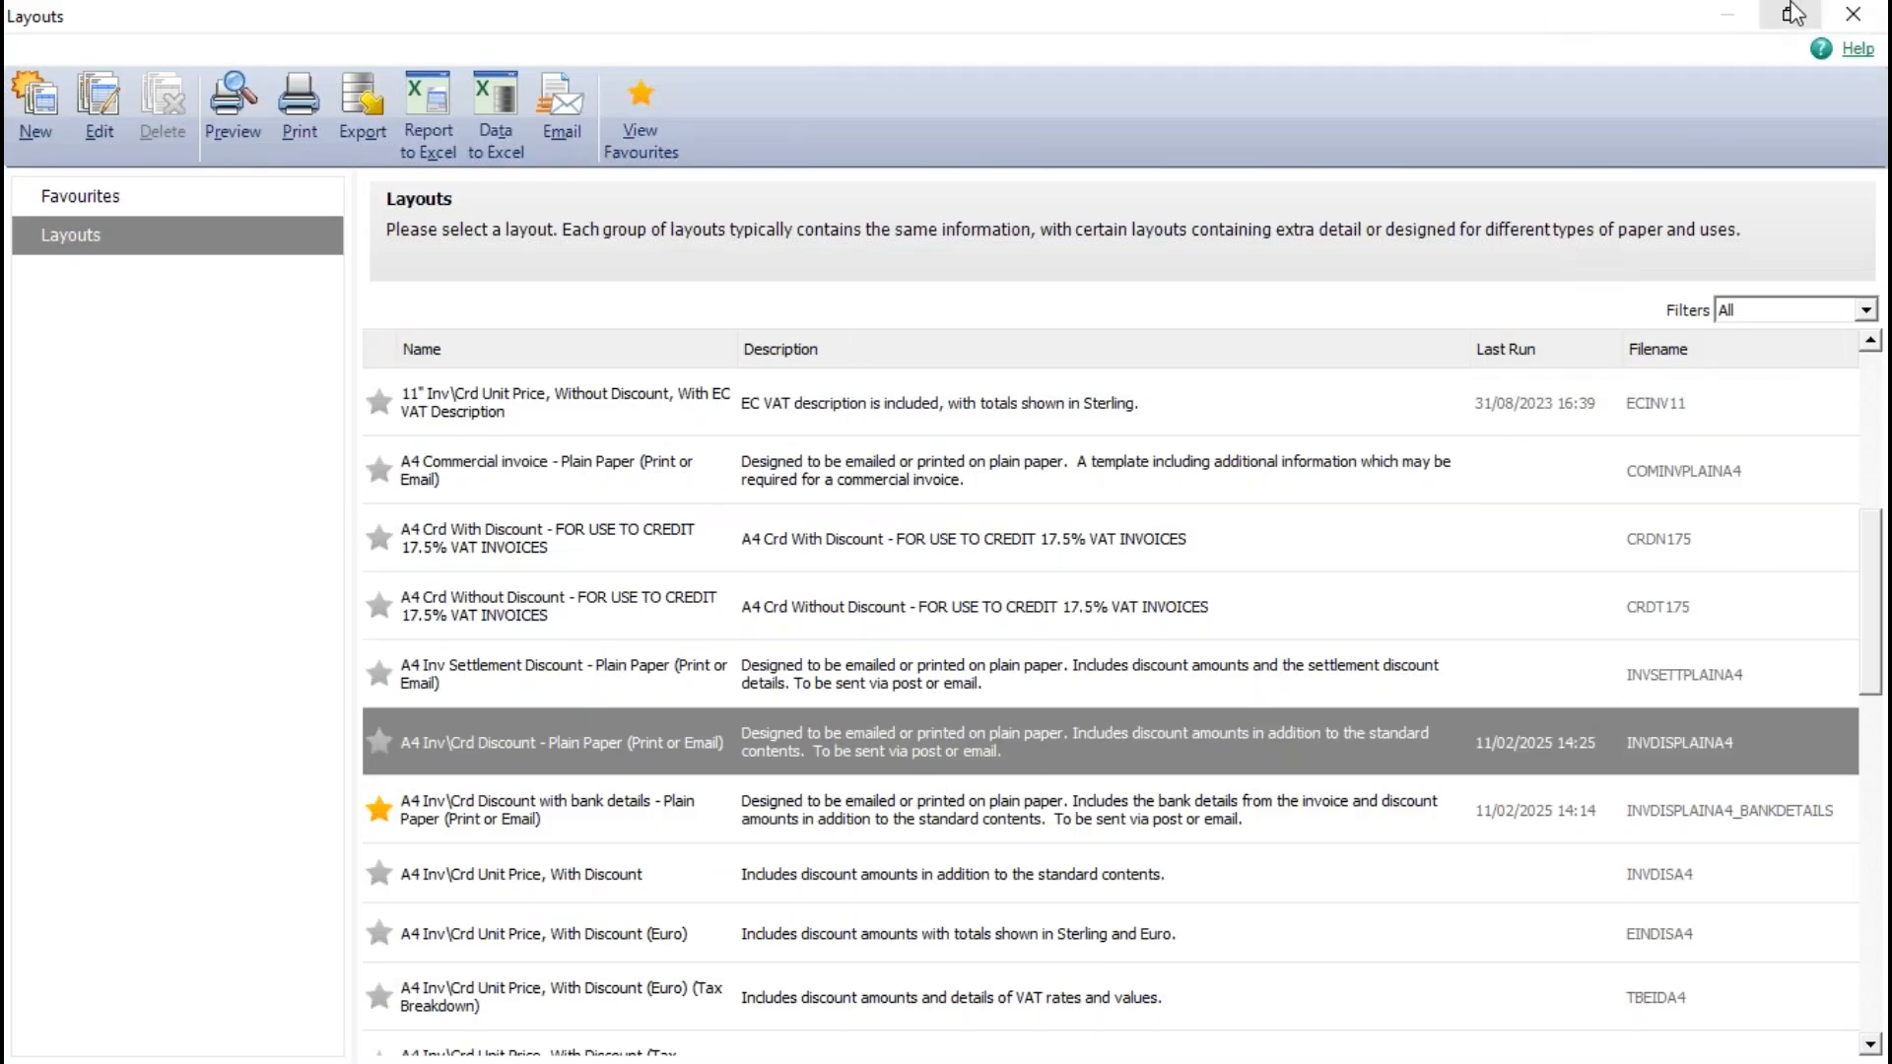
- Close the layouts window, reopen the print layouts for invoice 85 and list all available layouts
{"action": "left_click", "coordinate": [1849, 22]}
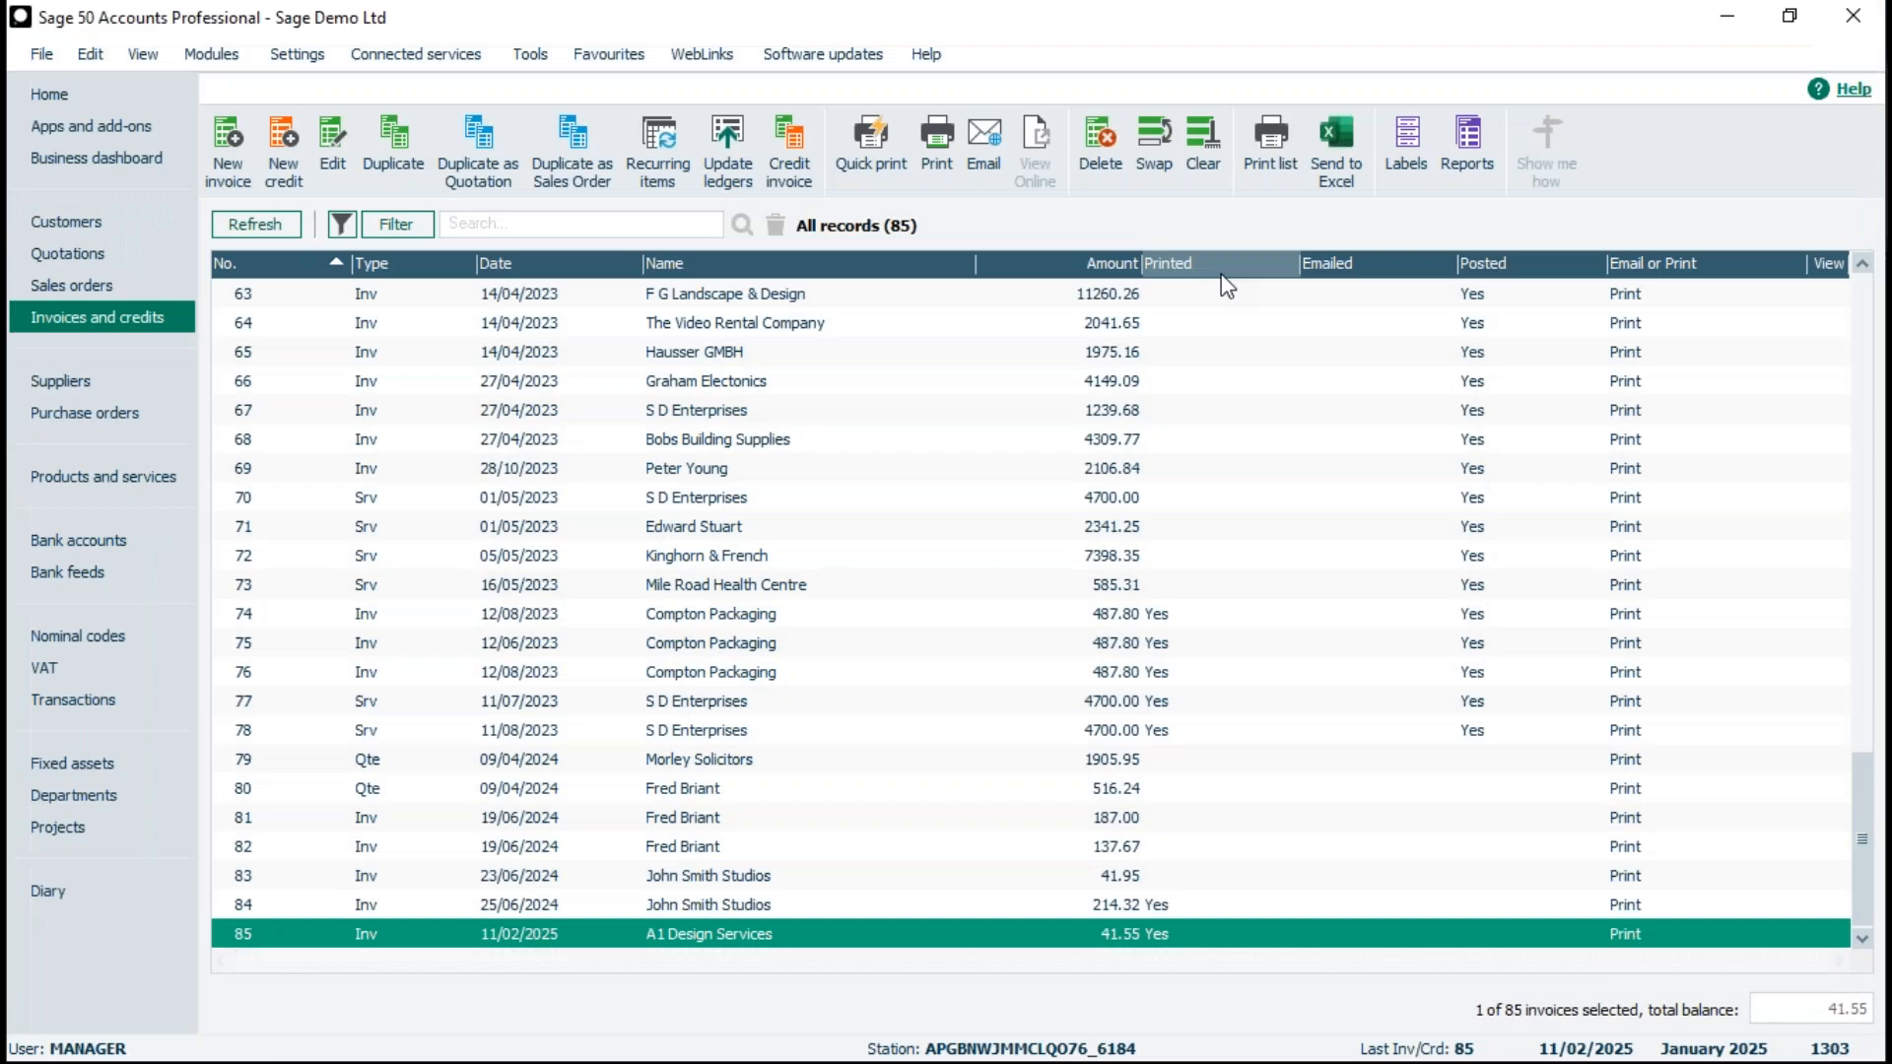
{"action": "left_click", "coordinate": [937, 147]}
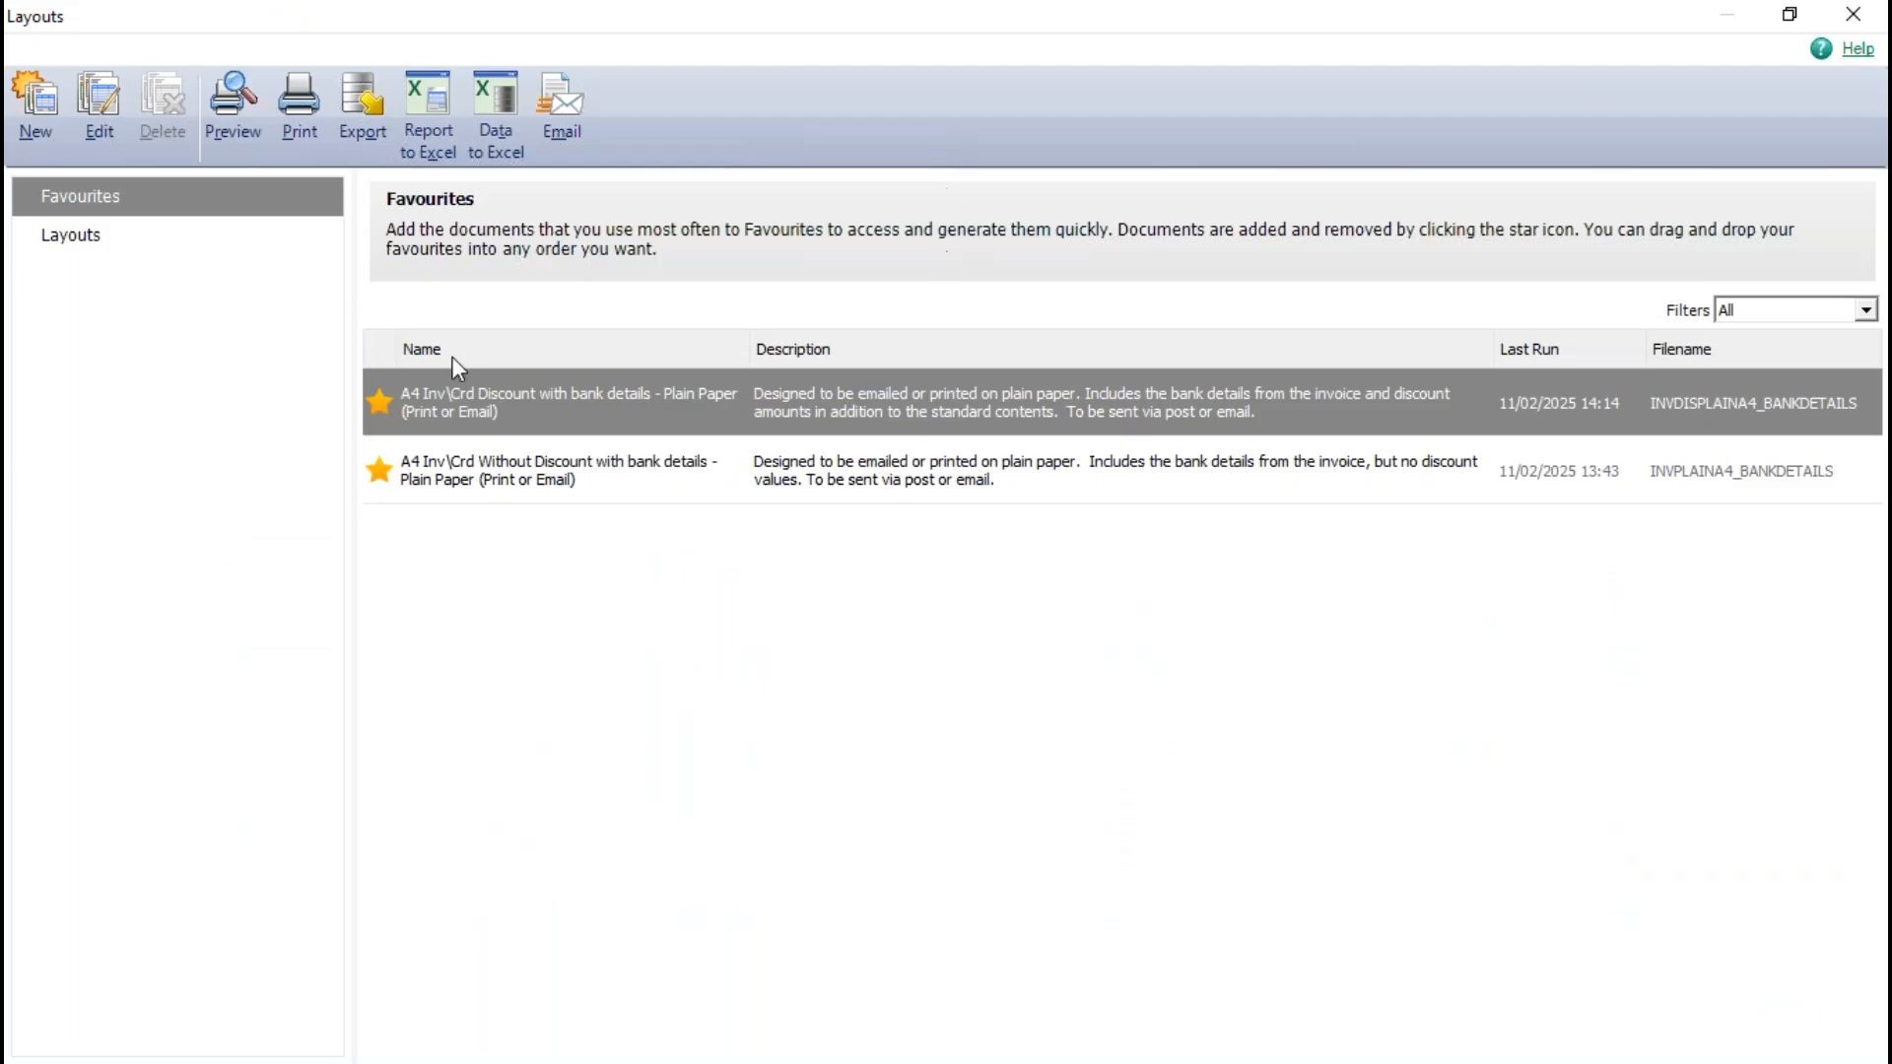
{"action": "left_click", "coordinate": [116, 242]}
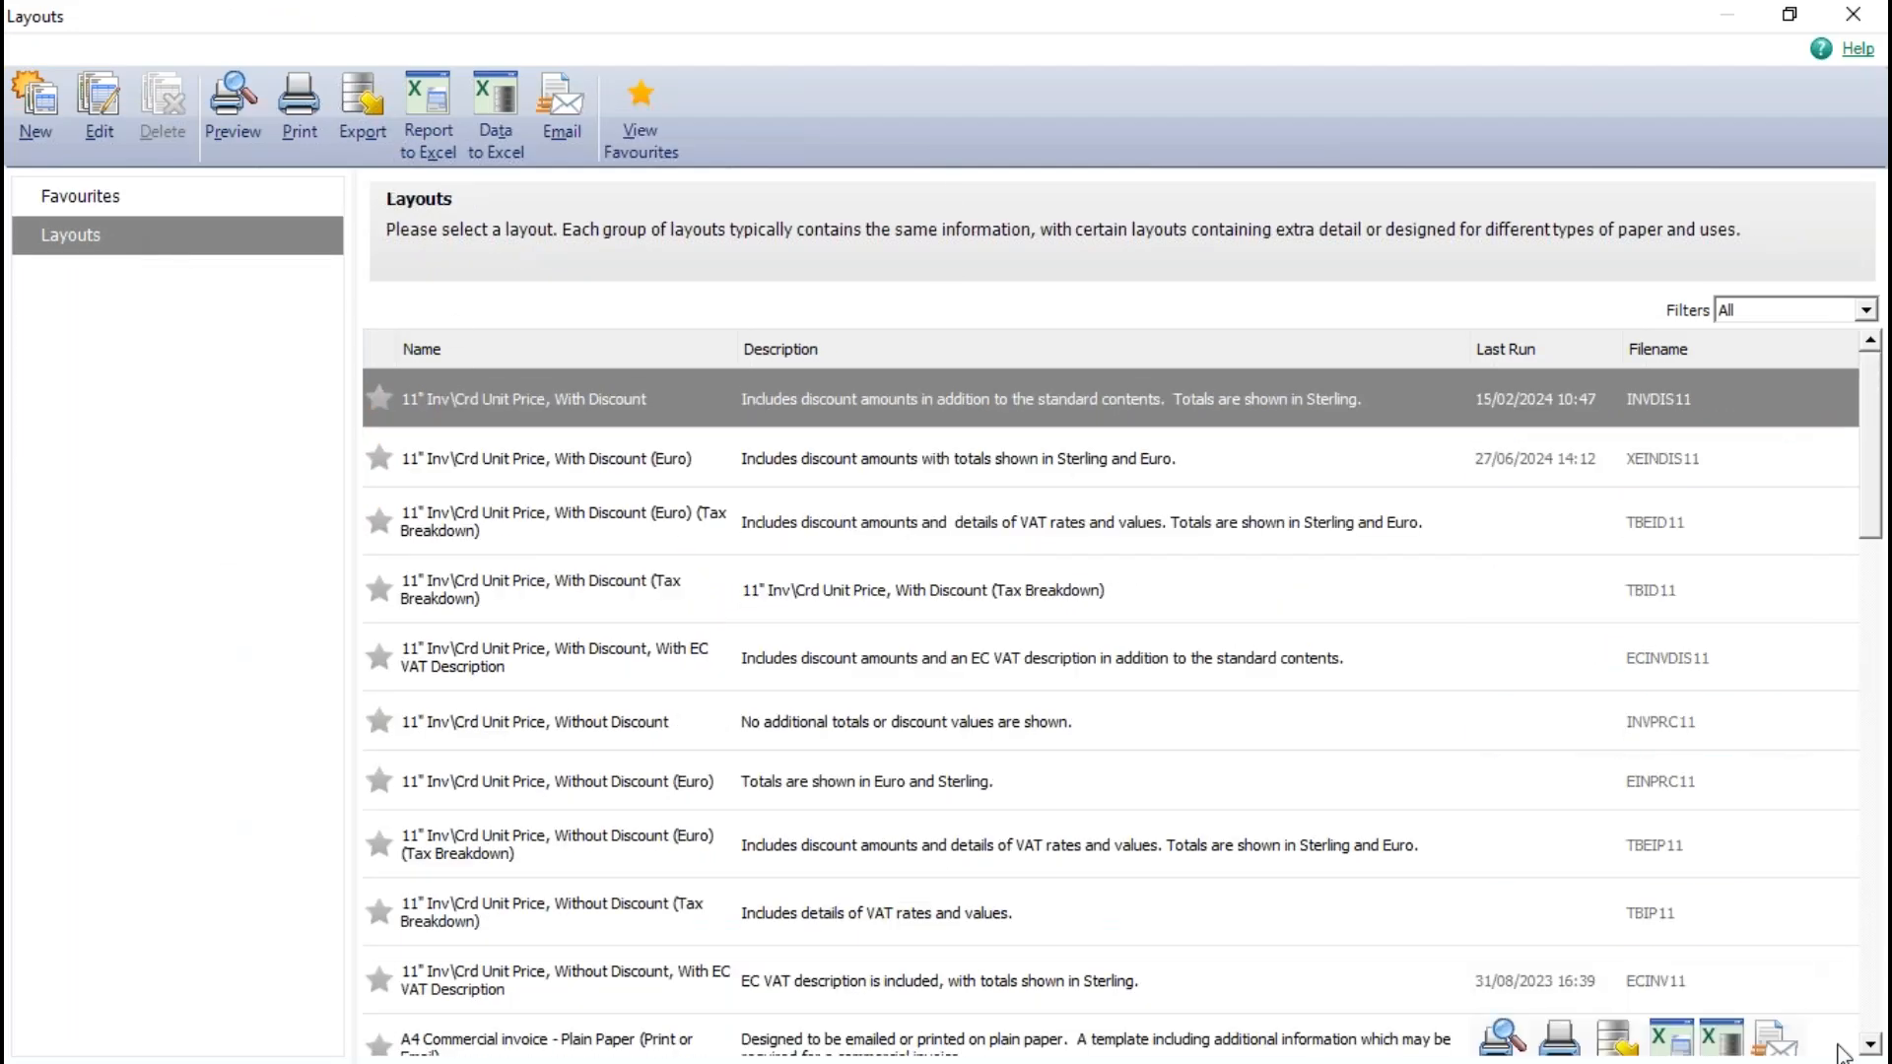
- Mark the custom layout described as "Invoice including bank detail" as a favourite and display the favourites list
{"action": "left_click", "coordinate": [1871, 1044]}
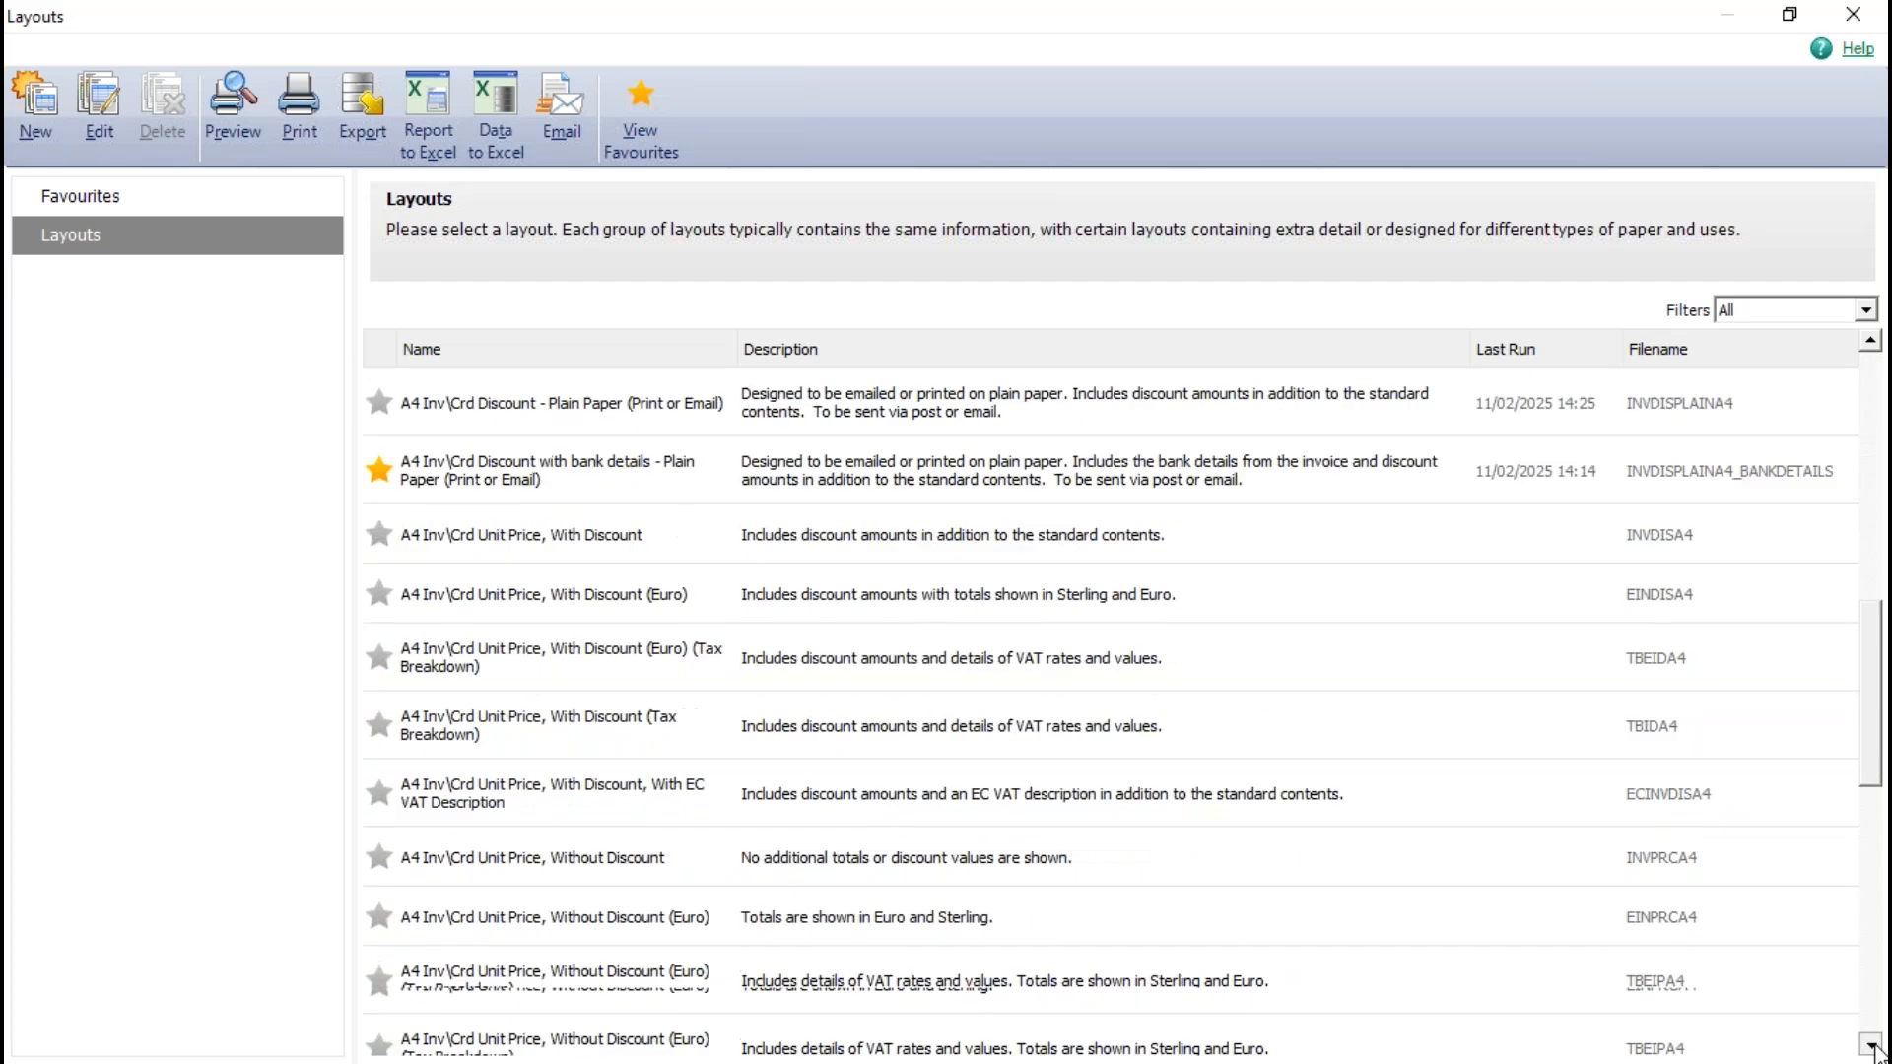
{"action": "left_click", "coordinate": [1873, 1046]}
{"action": "left_click", "coordinate": [1872, 1046]}
{"action": "left_click", "coordinate": [1872, 1047]}
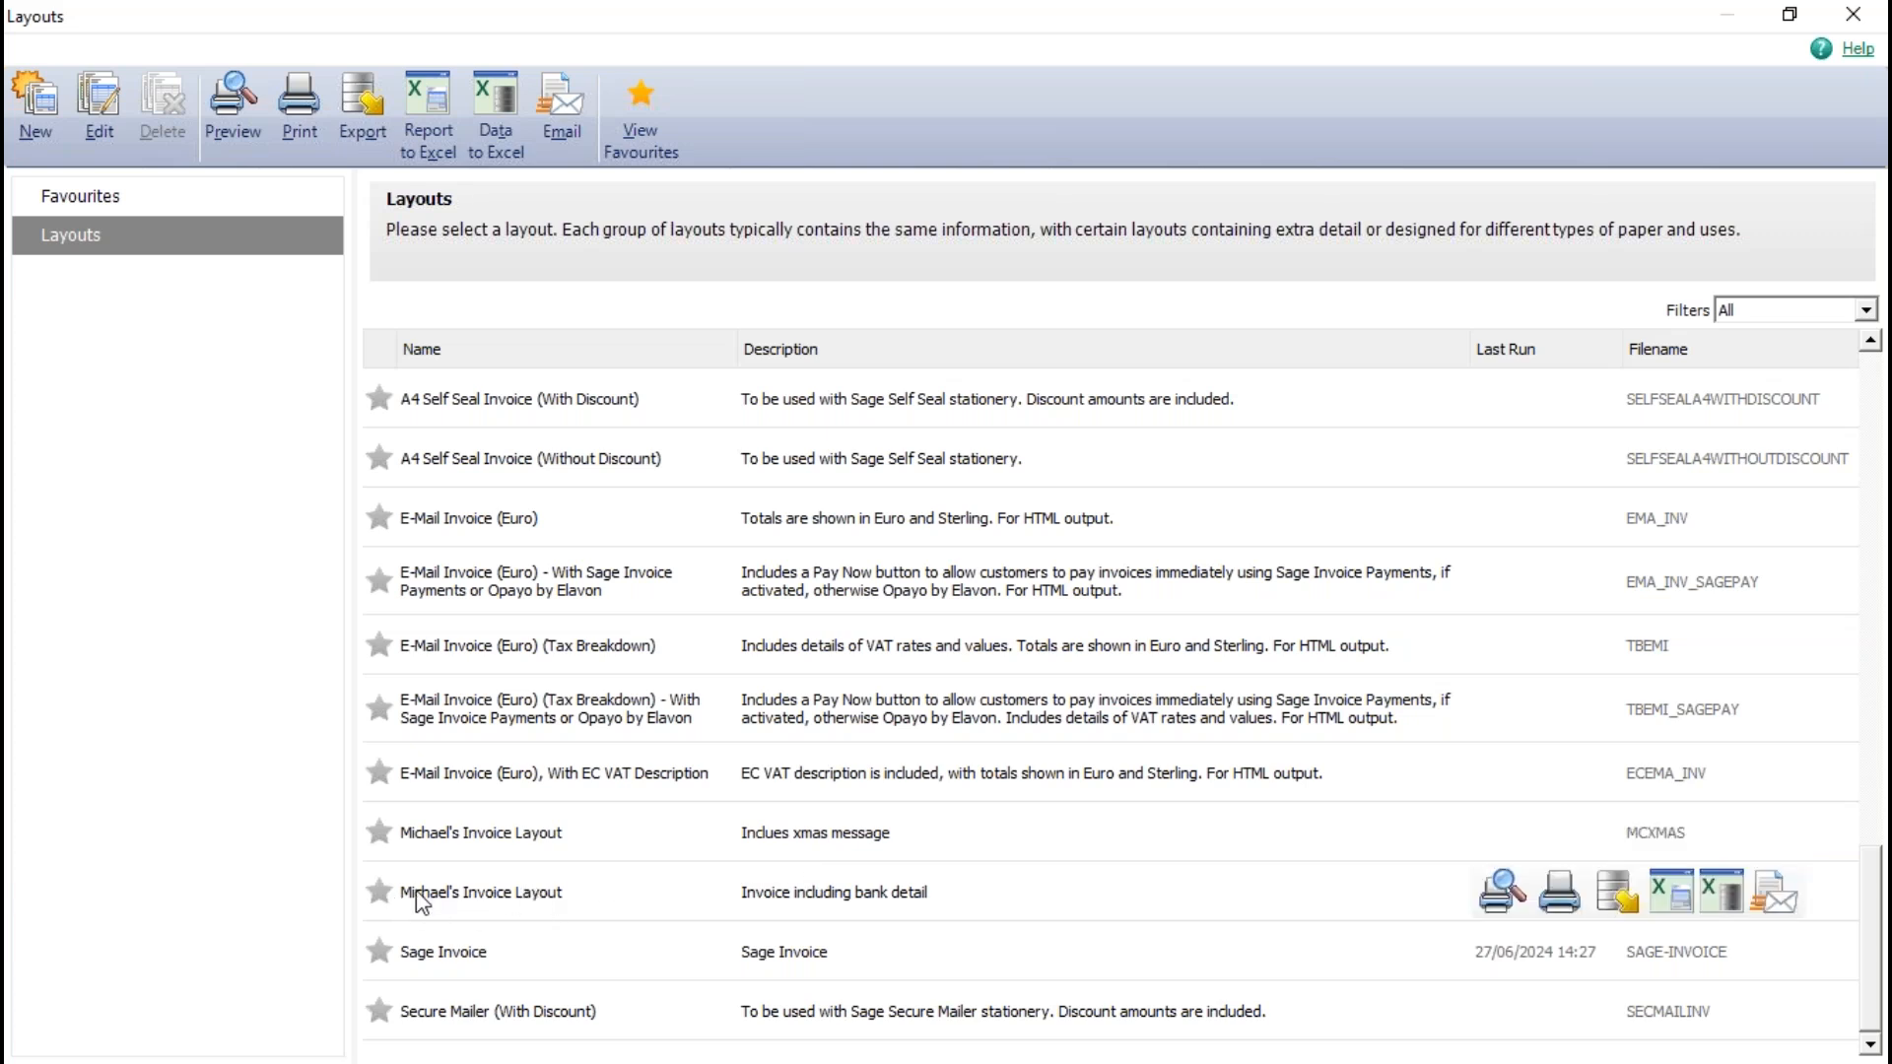
{"action": "left_click", "coordinate": [380, 893]}
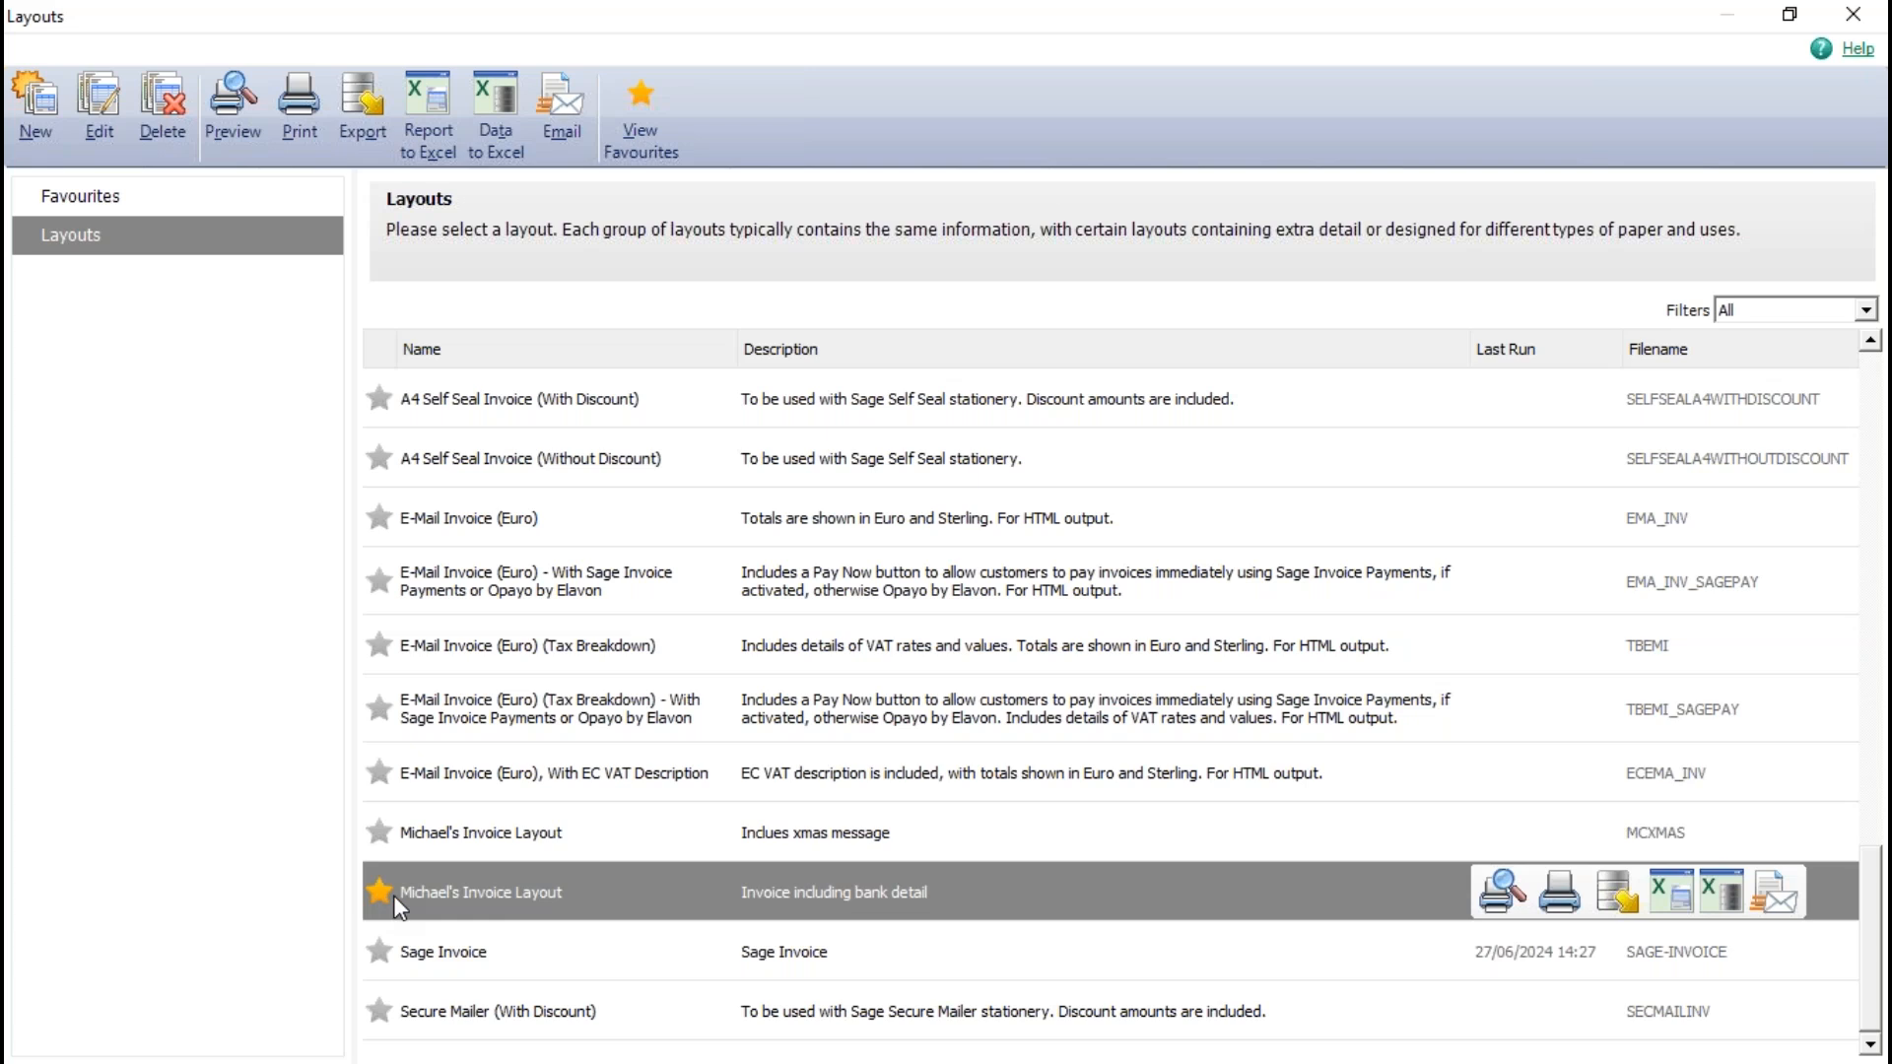
{"action": "left_click", "coordinate": [123, 199]}
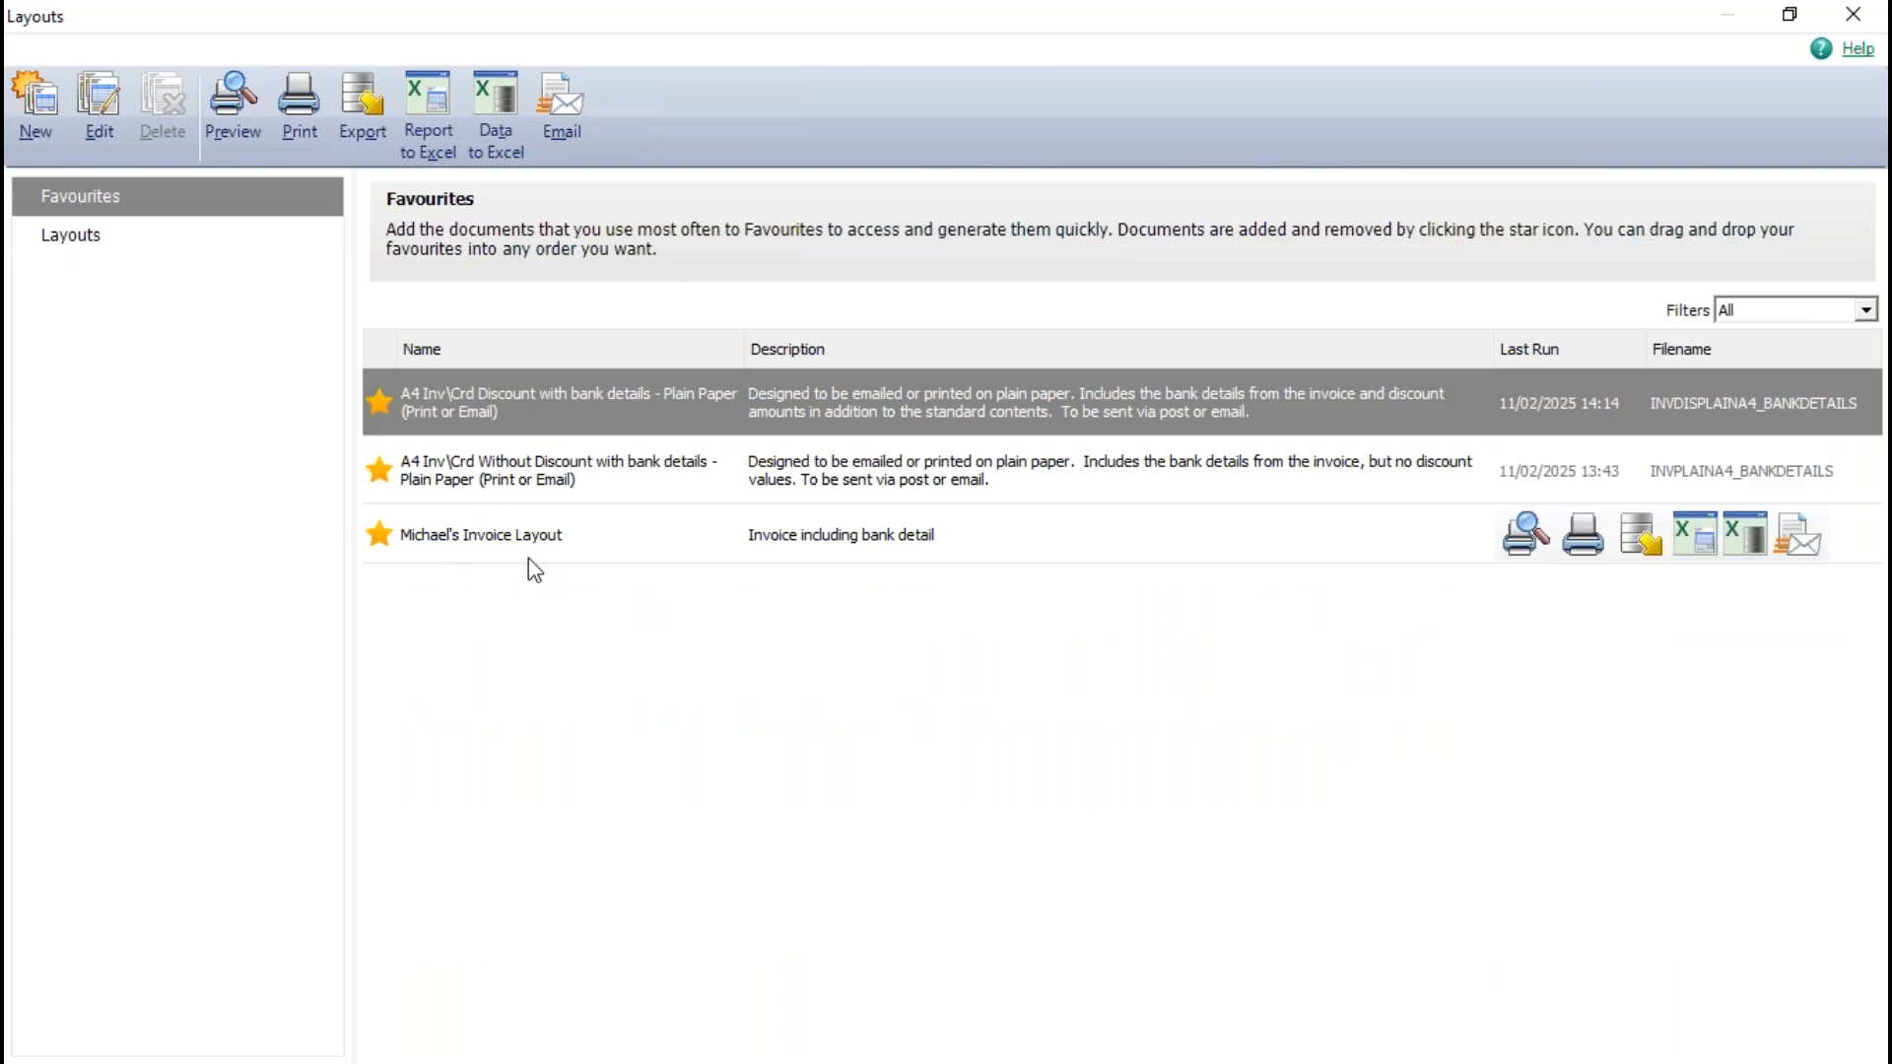
- Check the custom bank-detail layout's entry and favourite marking in the full list of layouts
{"action": "left_click", "coordinate": [103, 239]}
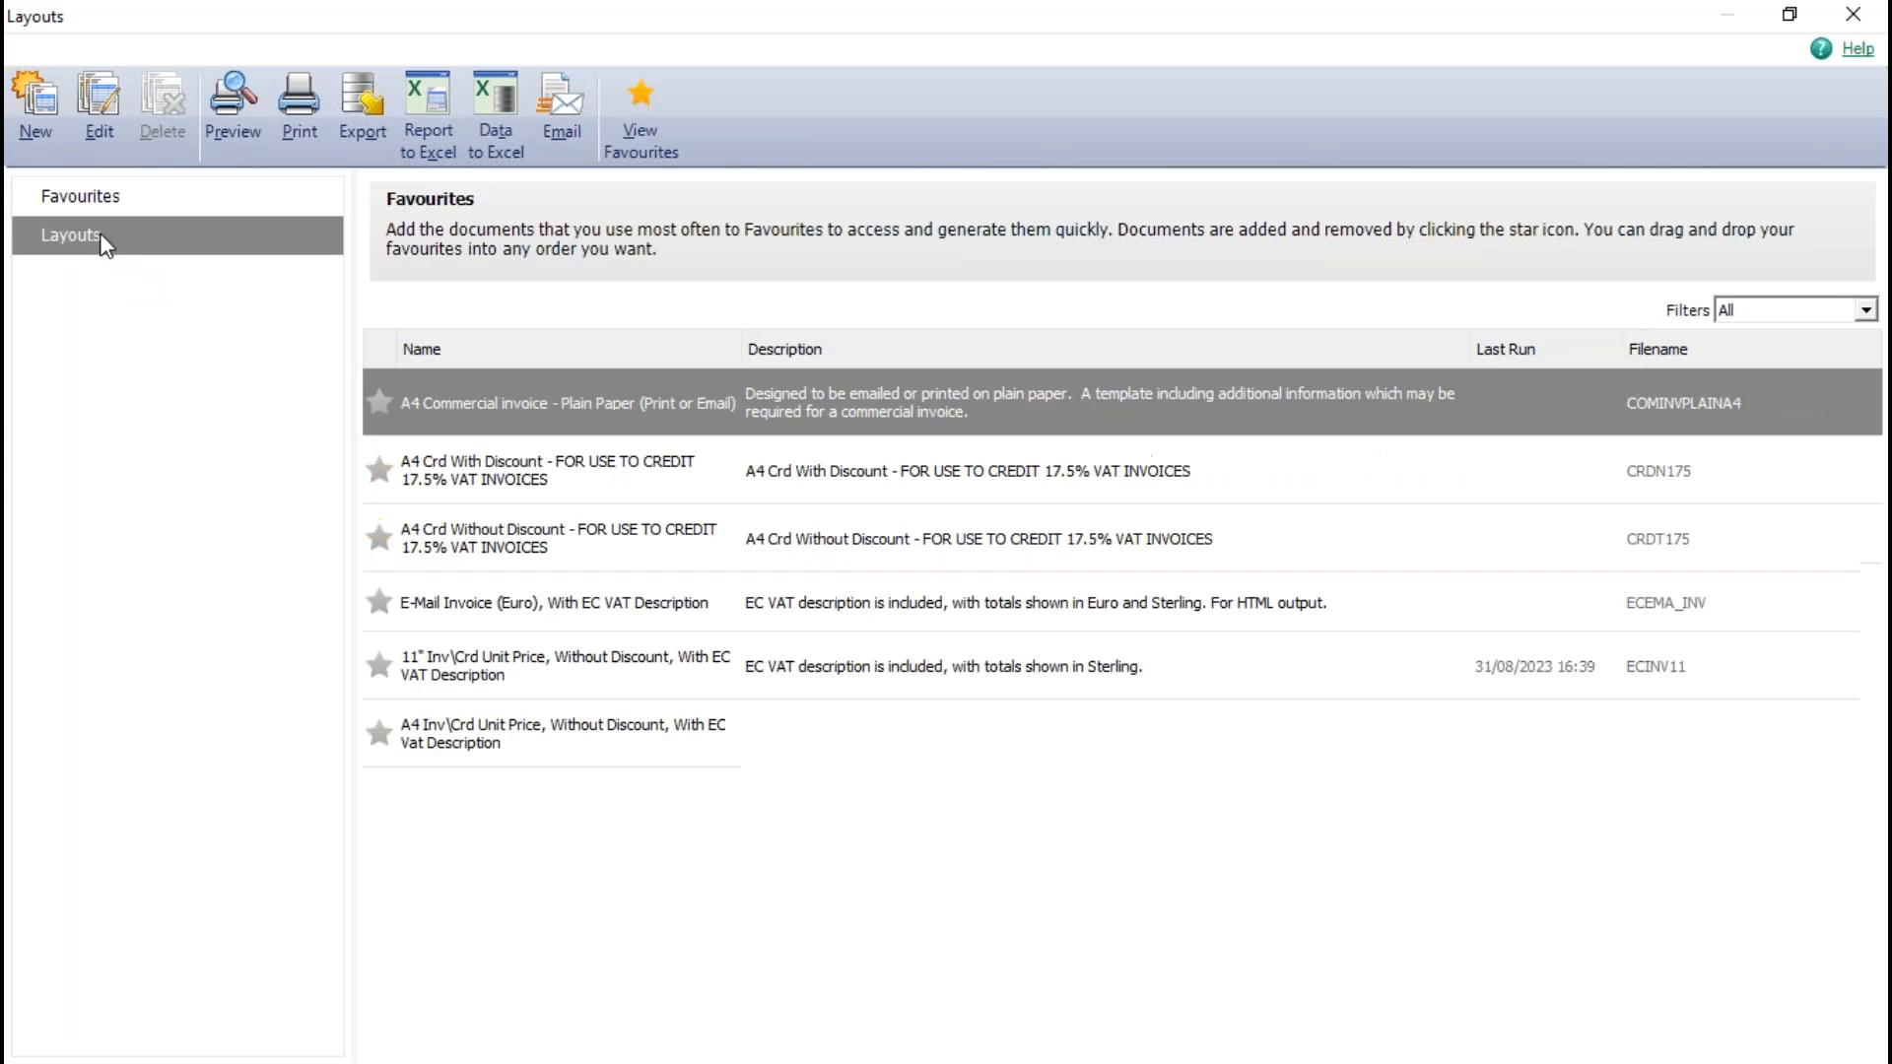
{"action": "scroll", "coordinate": [773, 707], "scroll_direction": "down", "scroll_amount": 1}
{"action": "scroll", "coordinate": [773, 708], "scroll_direction": "down", "scroll_amount": 4}
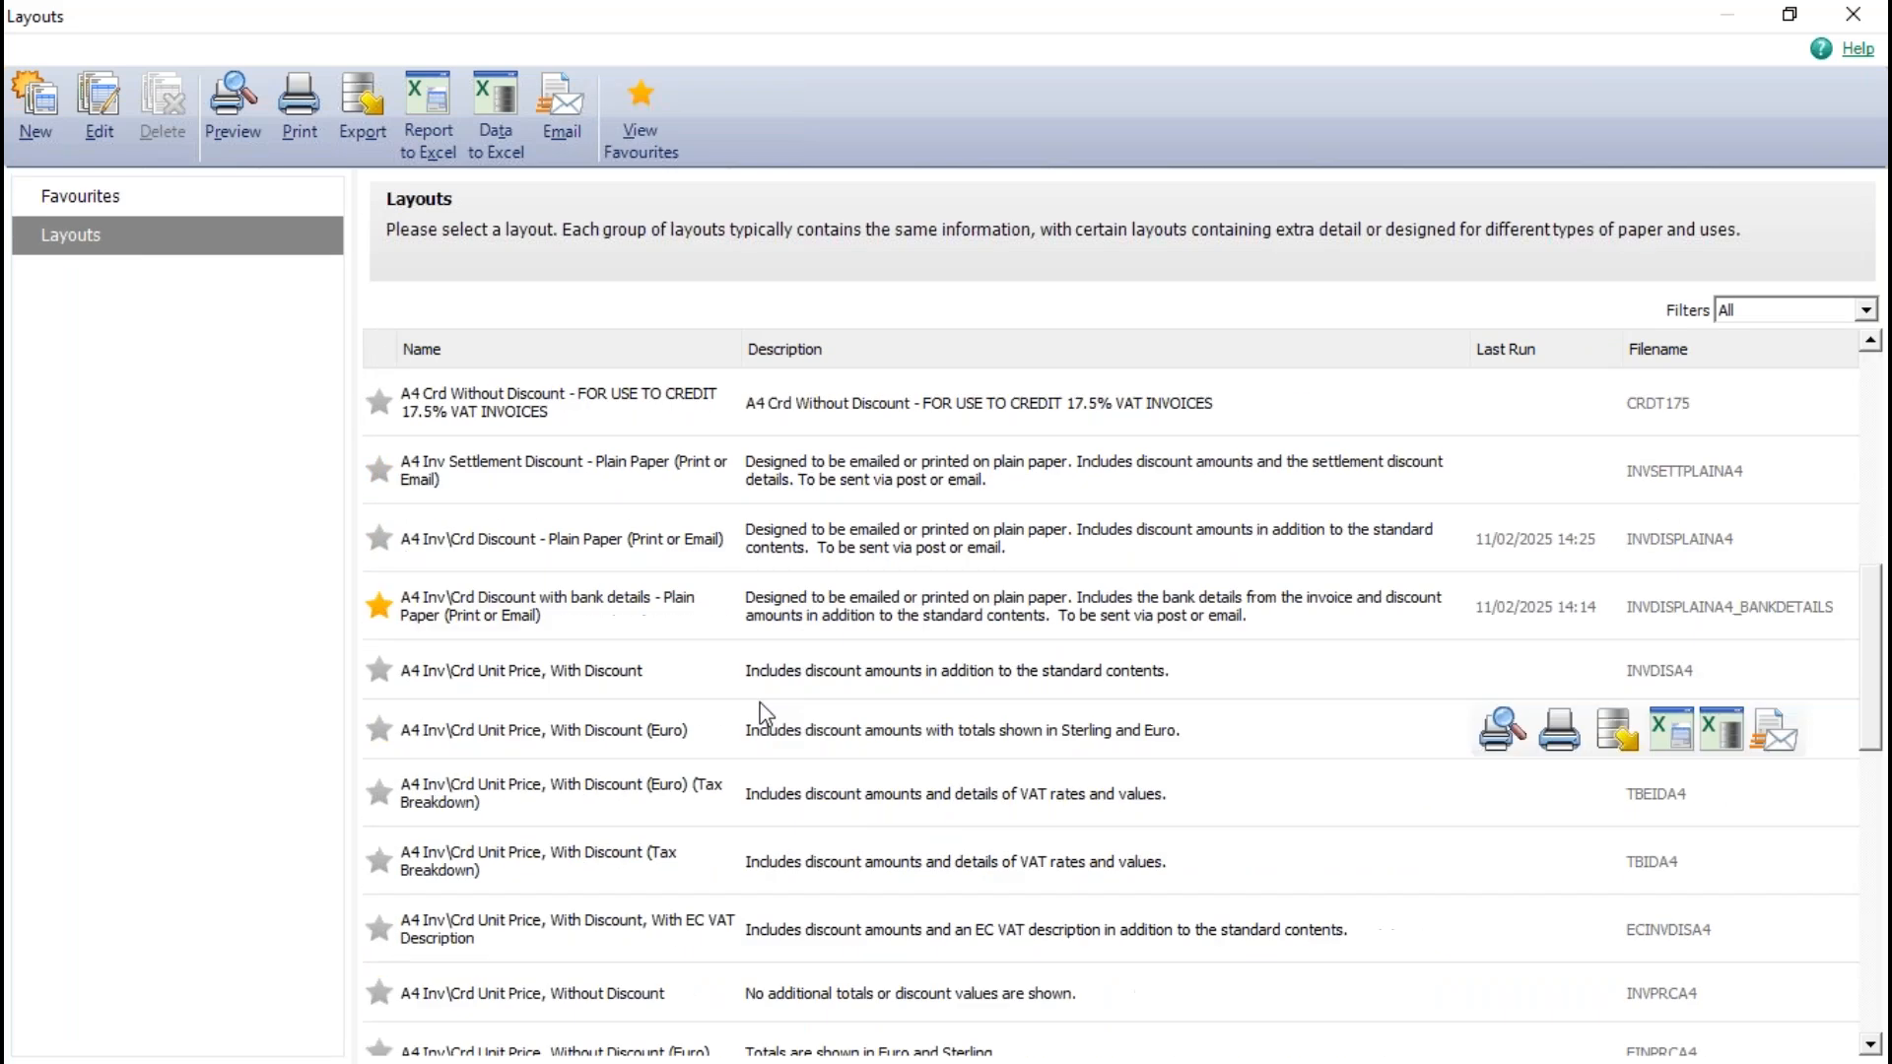
{"action": "scroll", "coordinate": [764, 705], "scroll_direction": "down", "scroll_amount": 4}
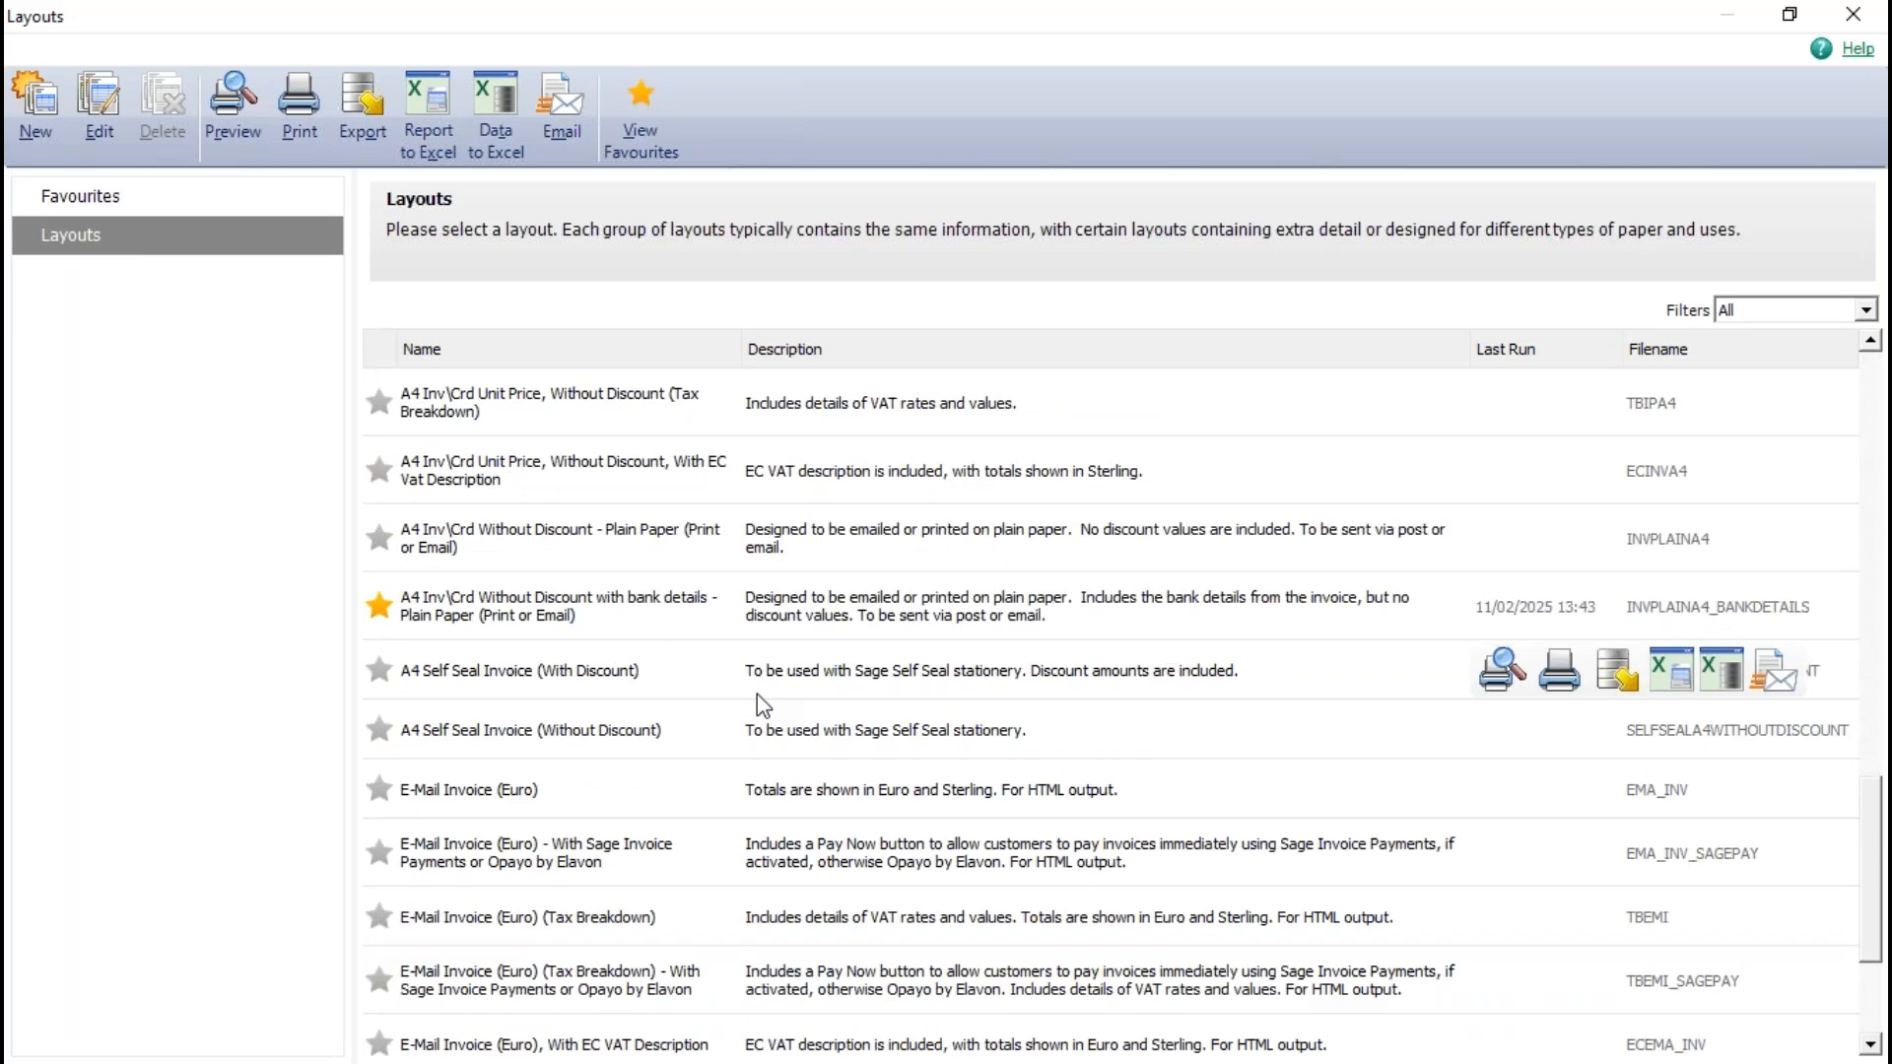
{"action": "scroll", "coordinate": [757, 693], "scroll_direction": "down", "scroll_amount": 2}
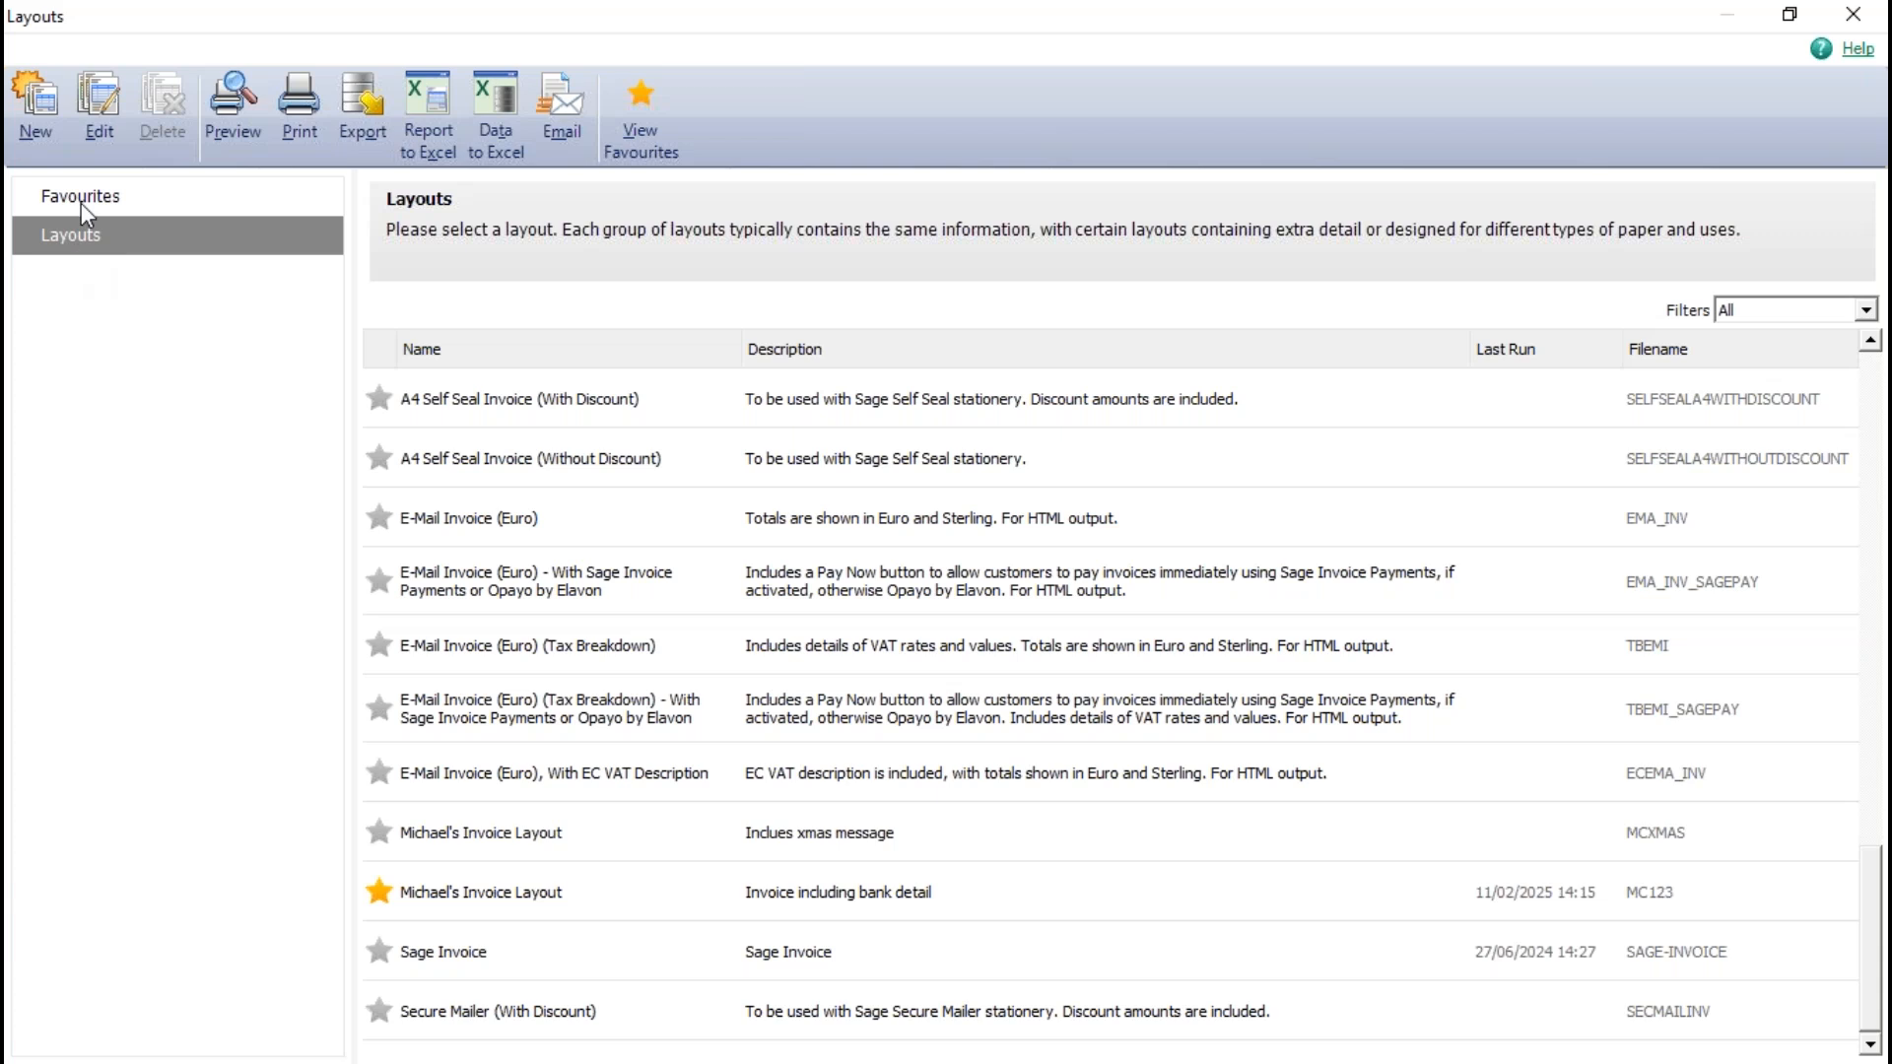
- Remove the two A4 plain paper layouts with bank details from the favourites, keeping only the custom invoice layout
{"action": "left_click", "coordinate": [83, 197]}
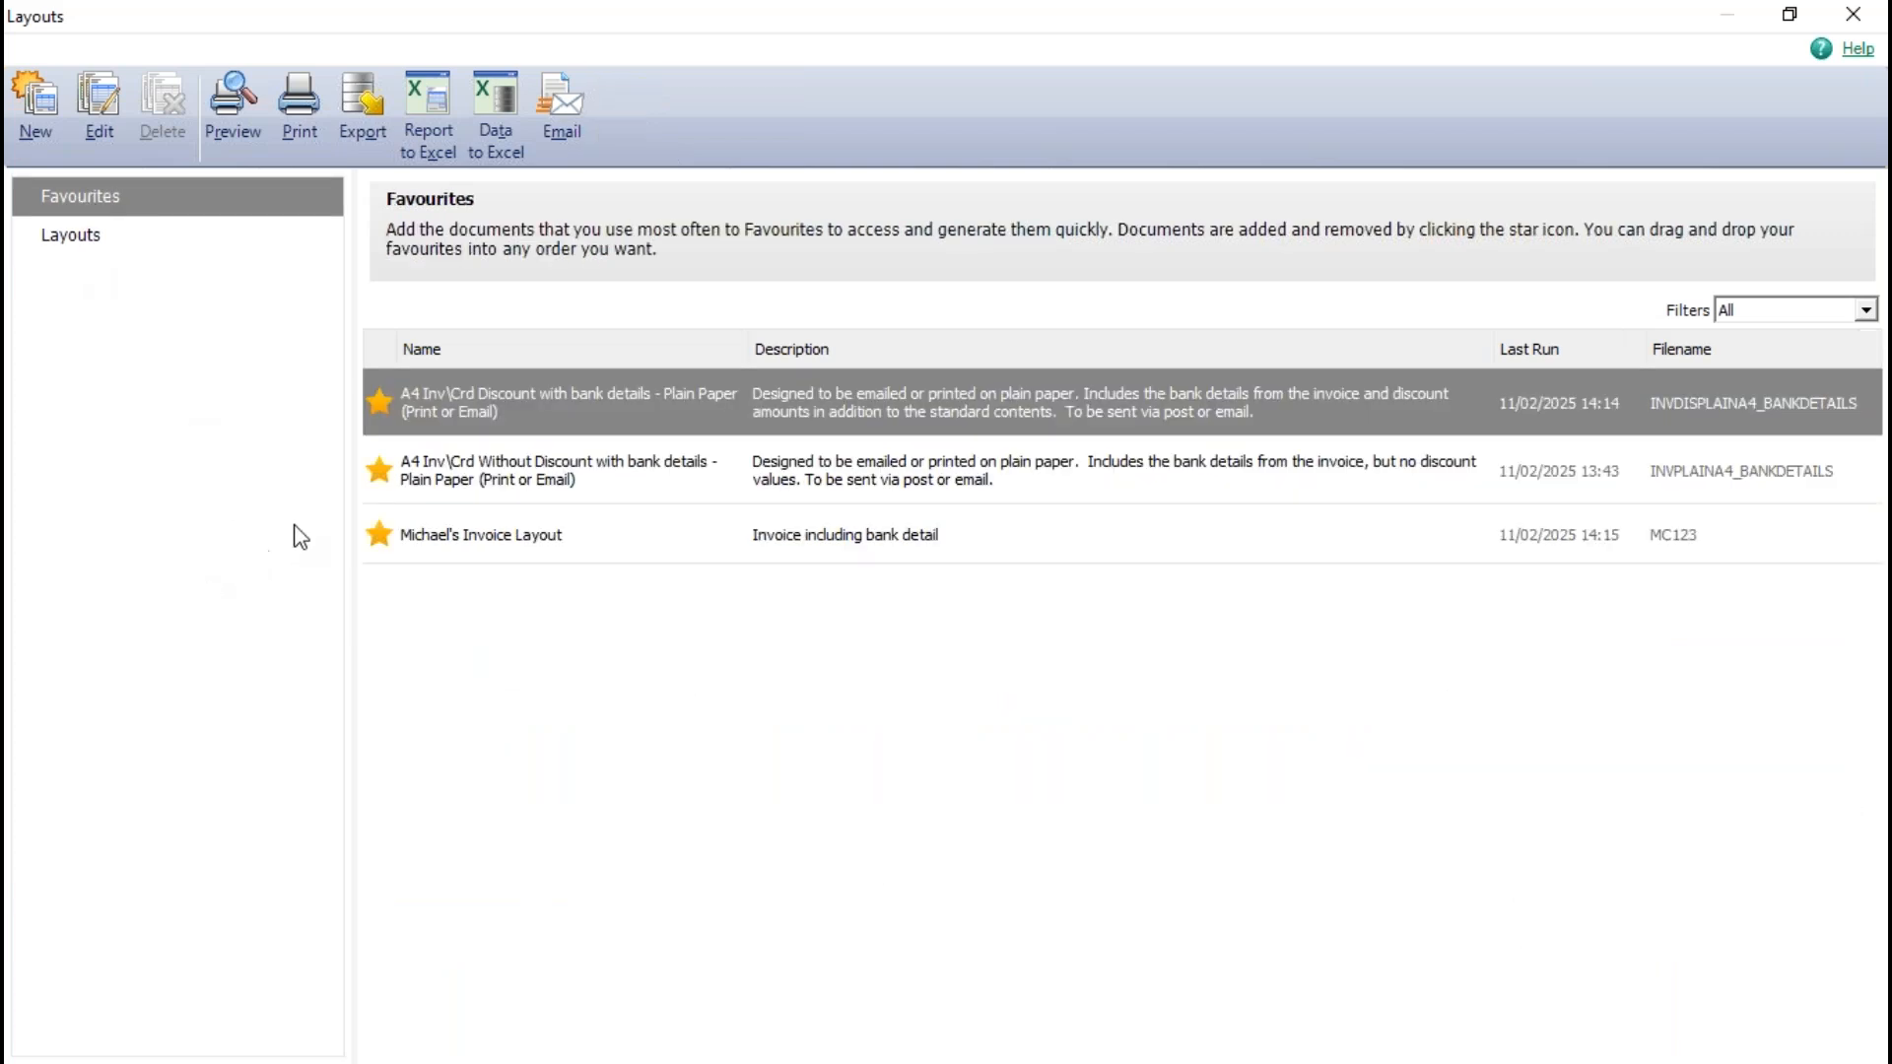
{"action": "left_click", "coordinate": [384, 477]}
{"action": "left_click", "coordinate": [383, 469]}
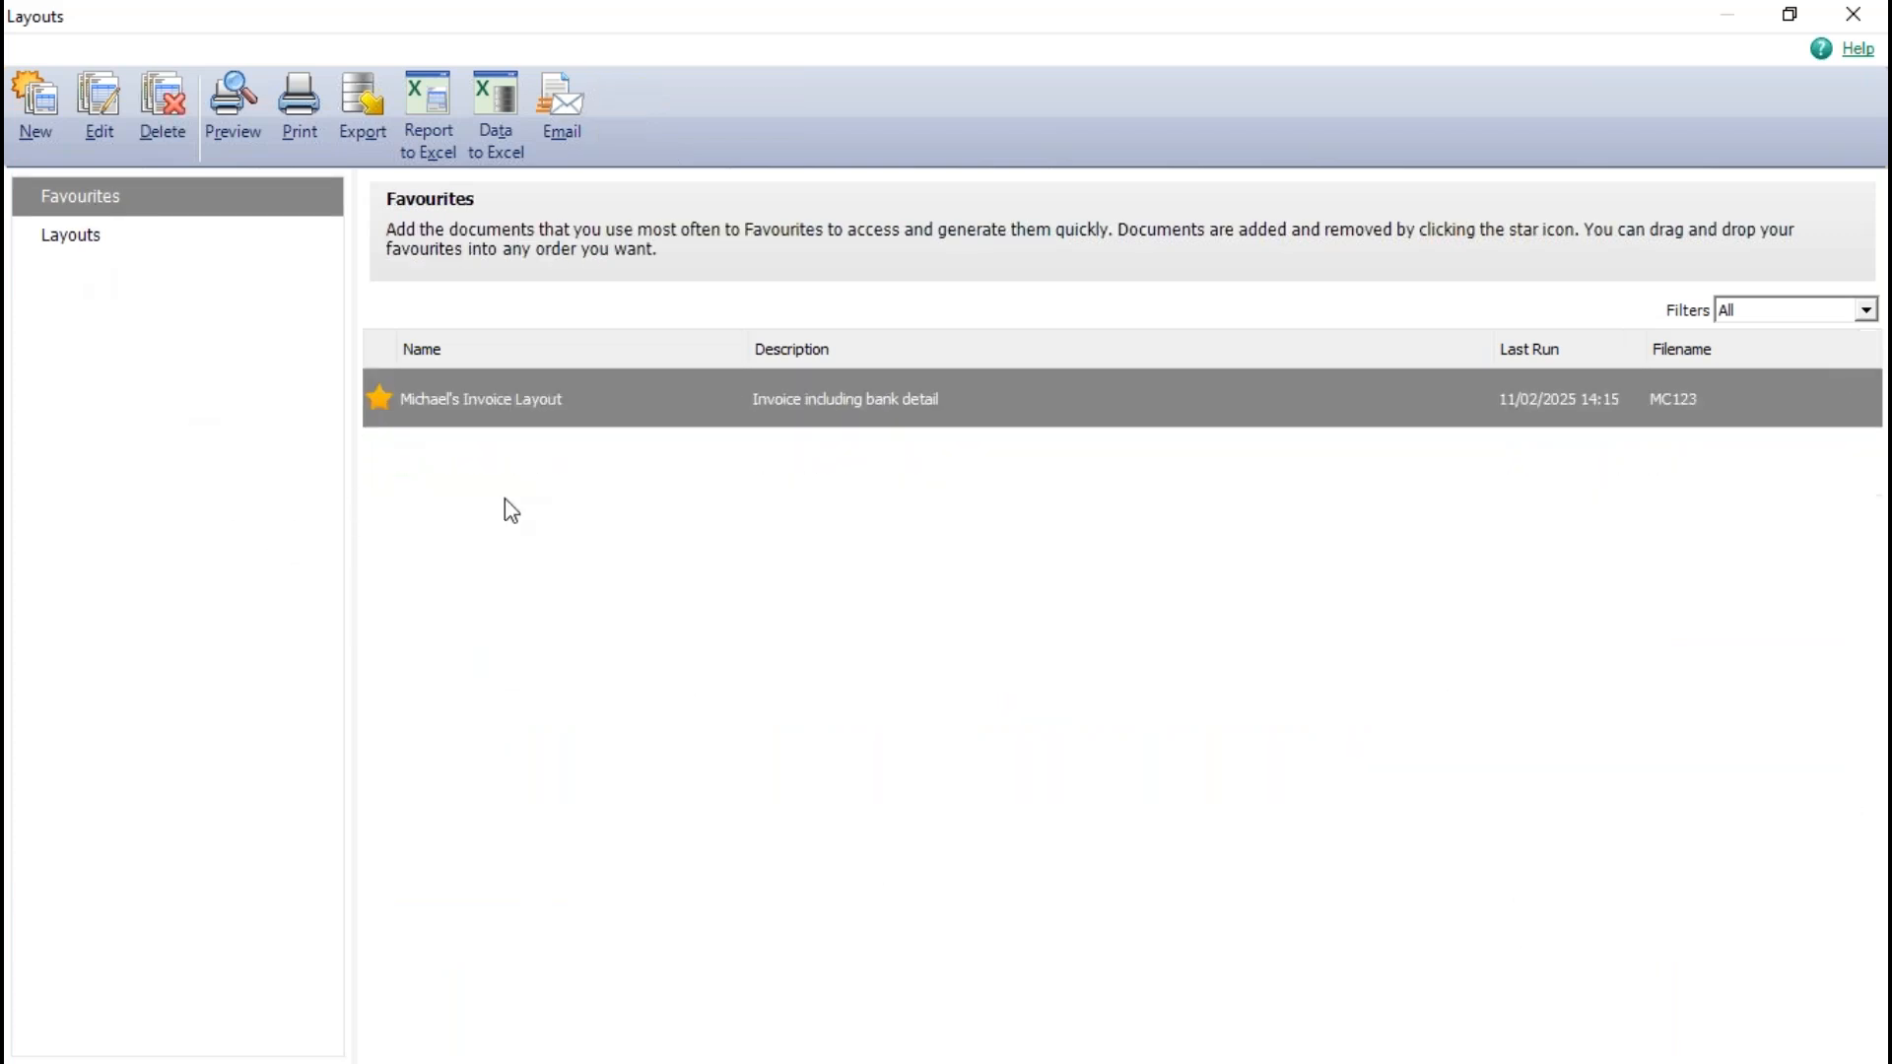
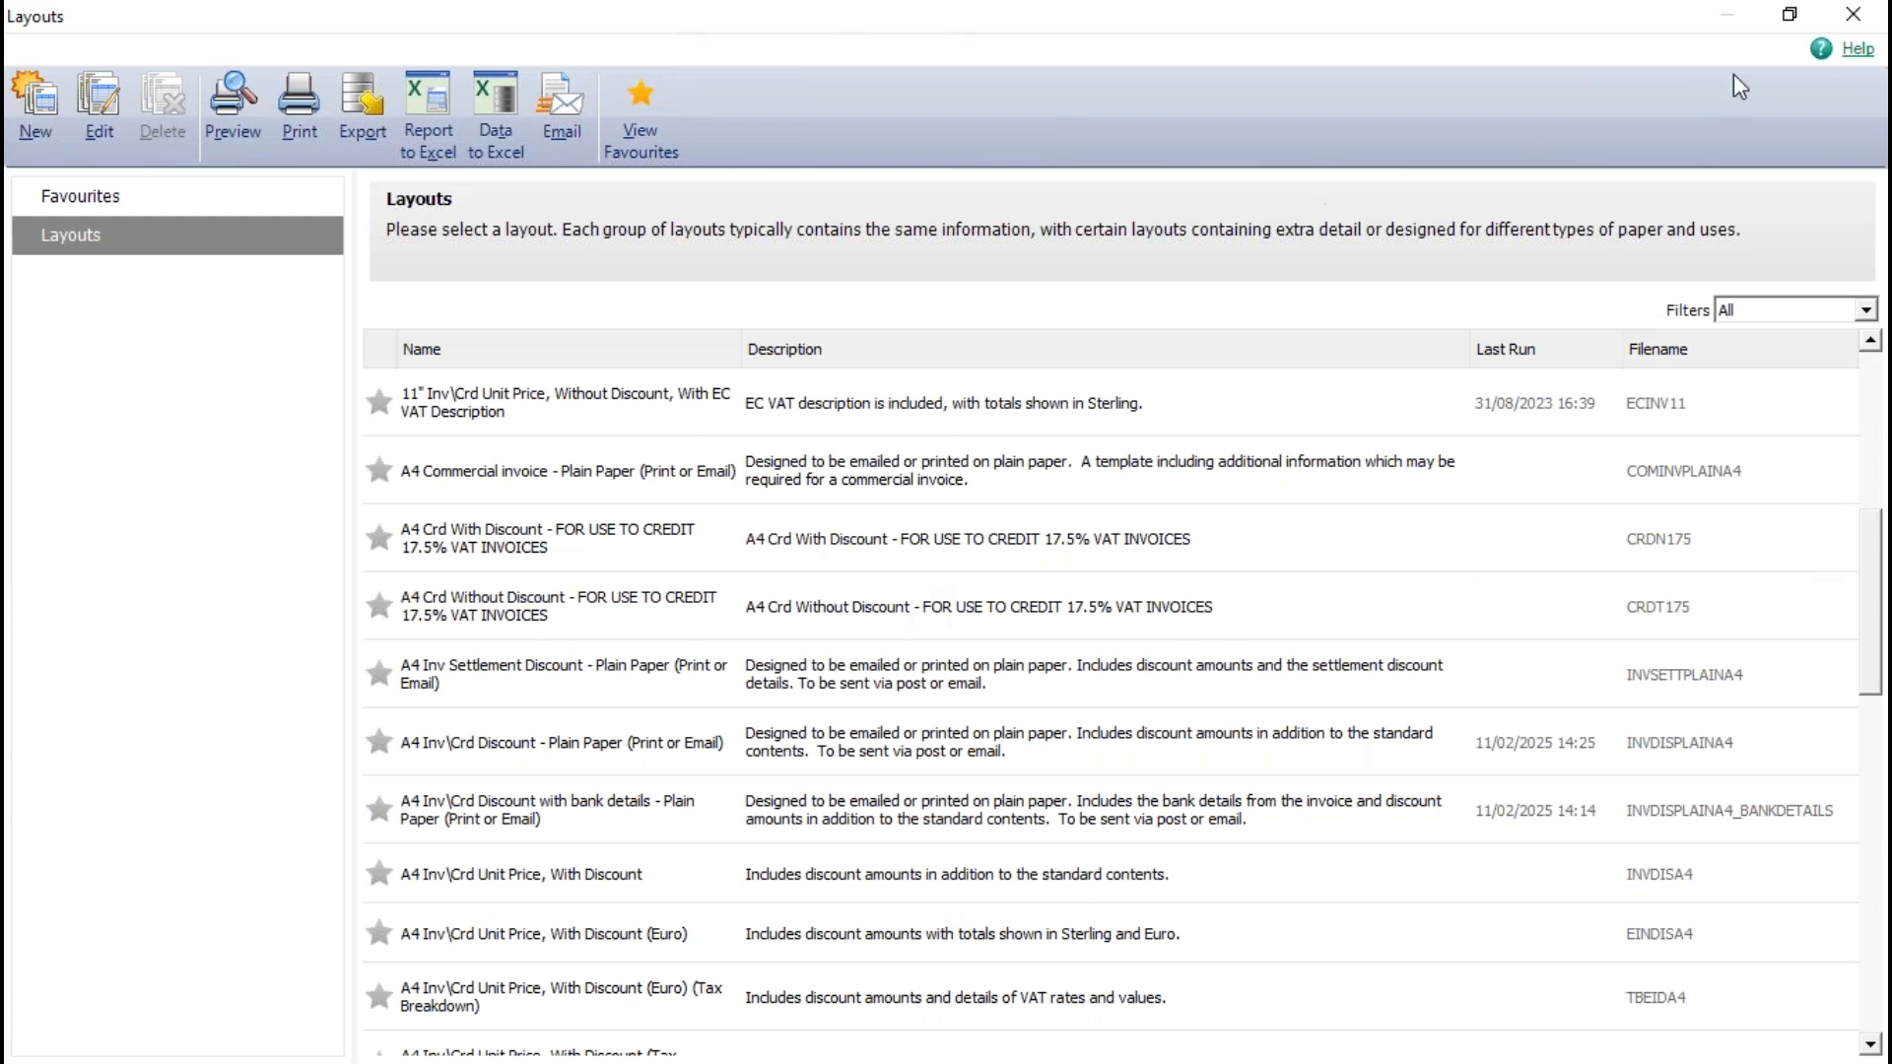
- Close the layouts window and open the company data directory in File Explorer from the program's About information
{"action": "left_click", "coordinate": [1856, 23]}
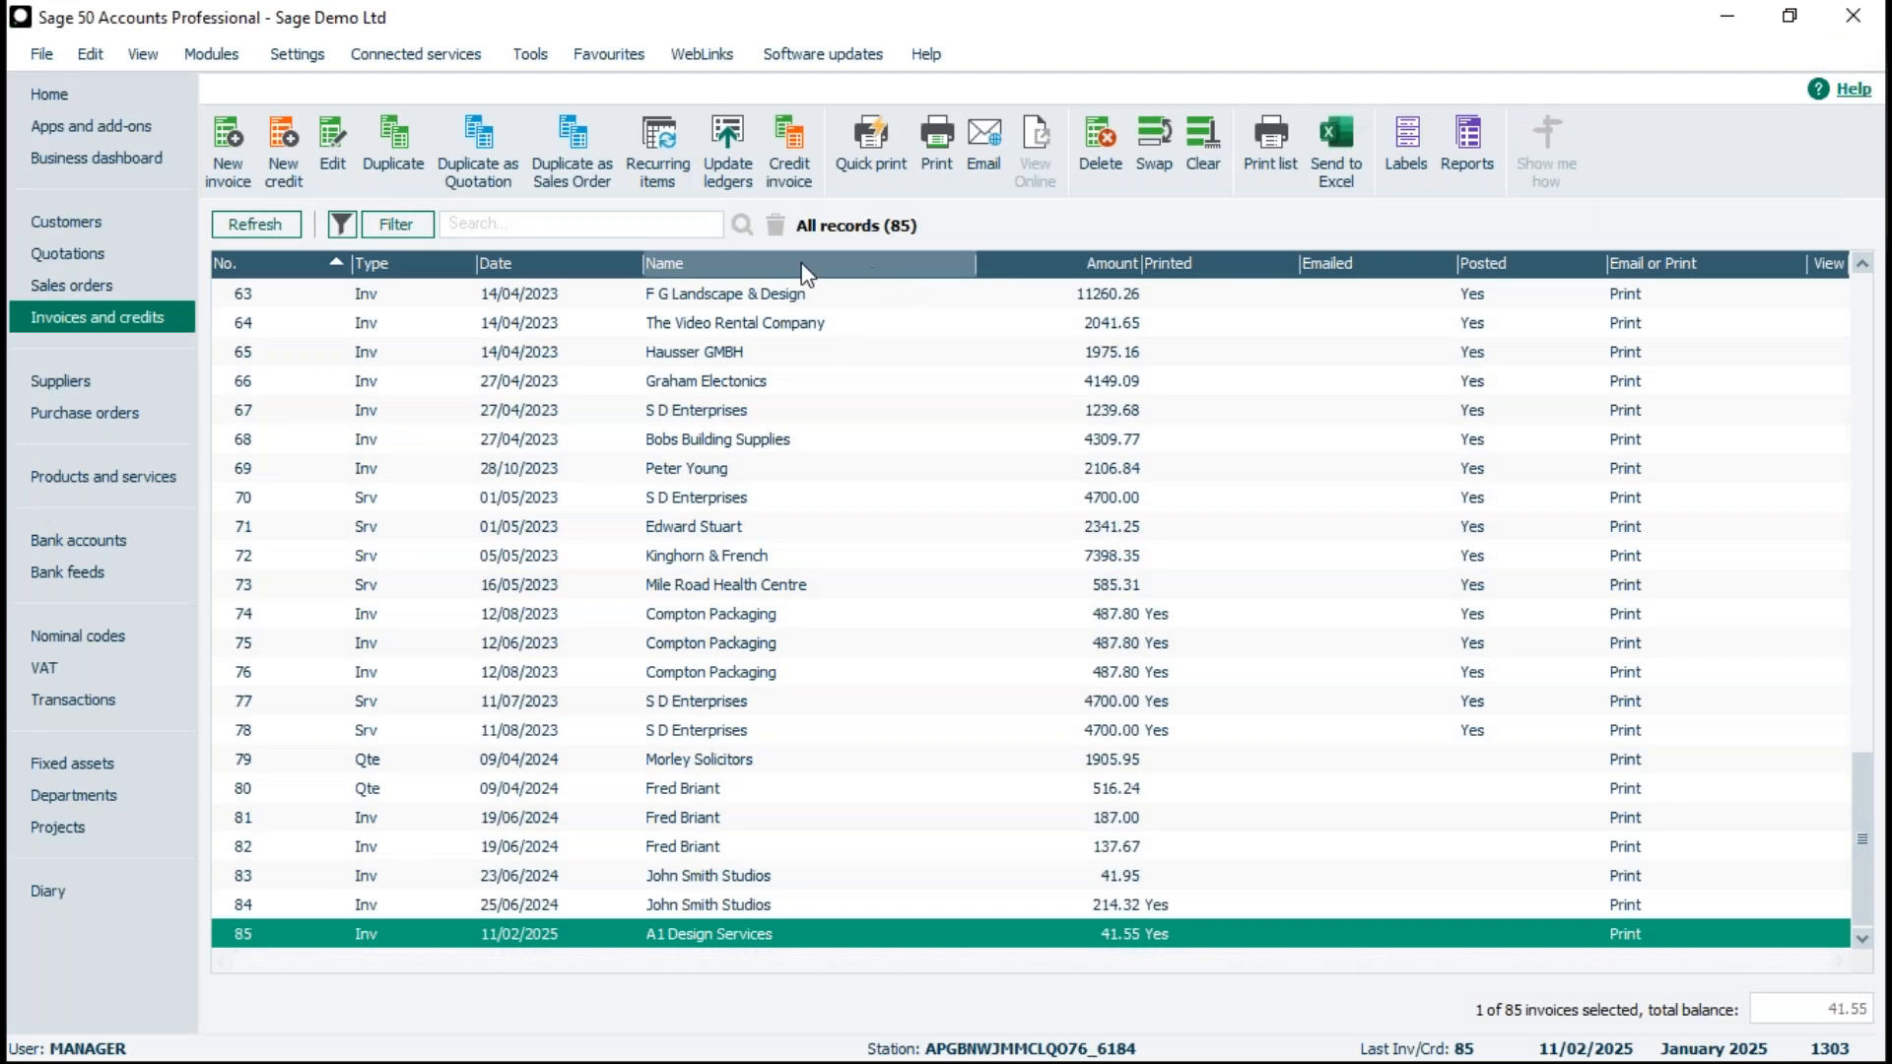
{"action": "left_click", "coordinate": [926, 54]}
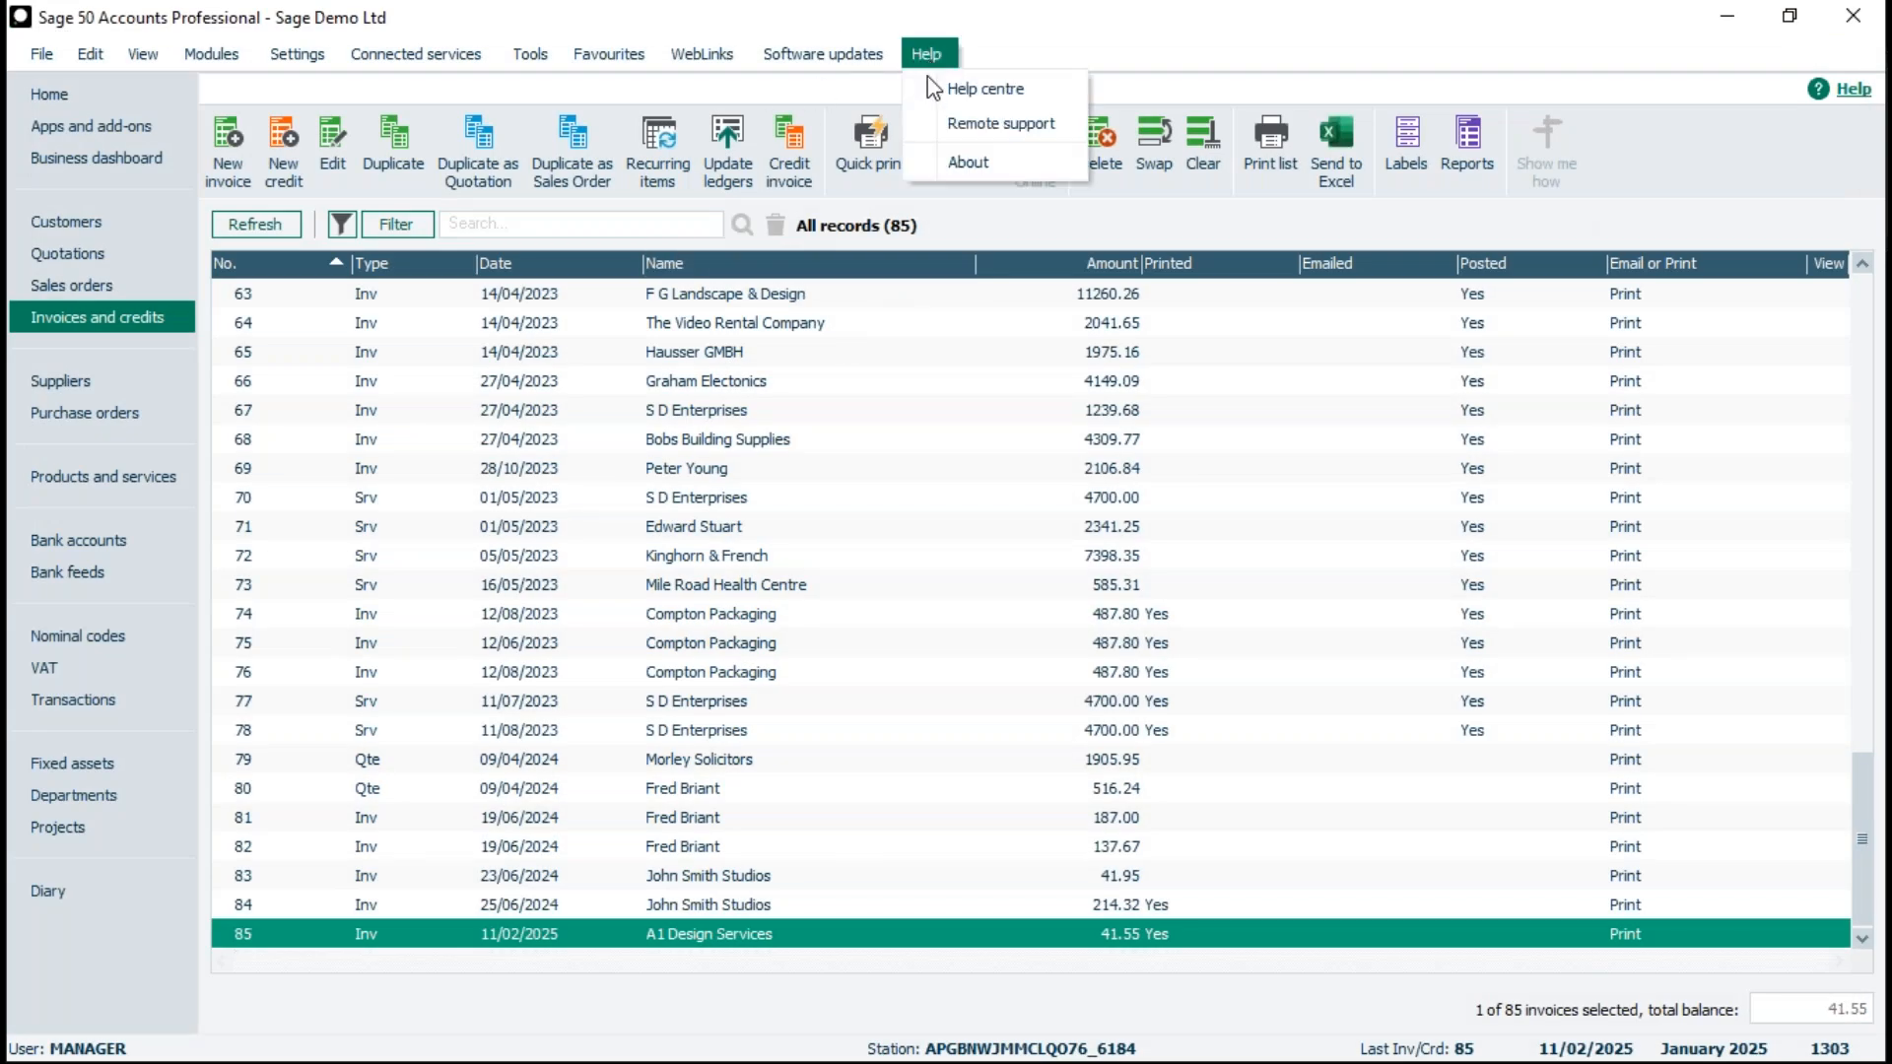
{"action": "left_click", "coordinate": [966, 160]}
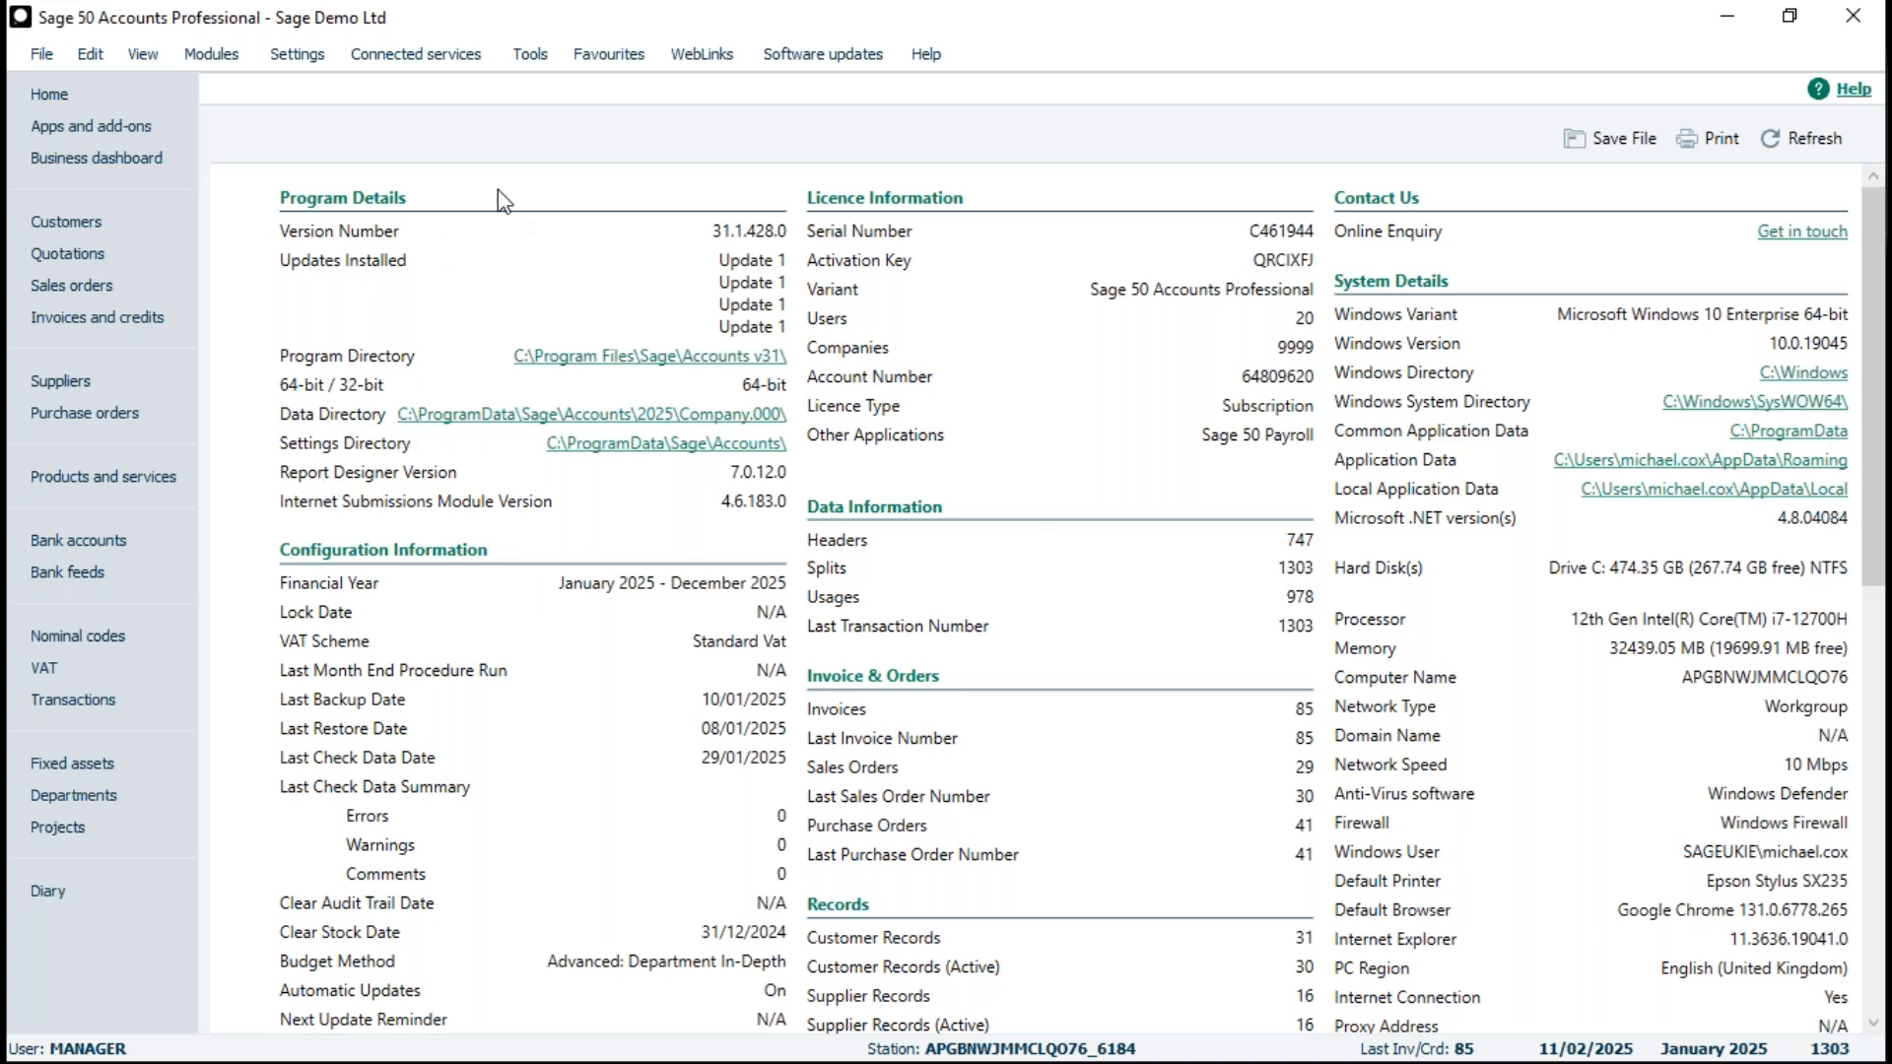
{"action": "left_click", "coordinate": [600, 416]}
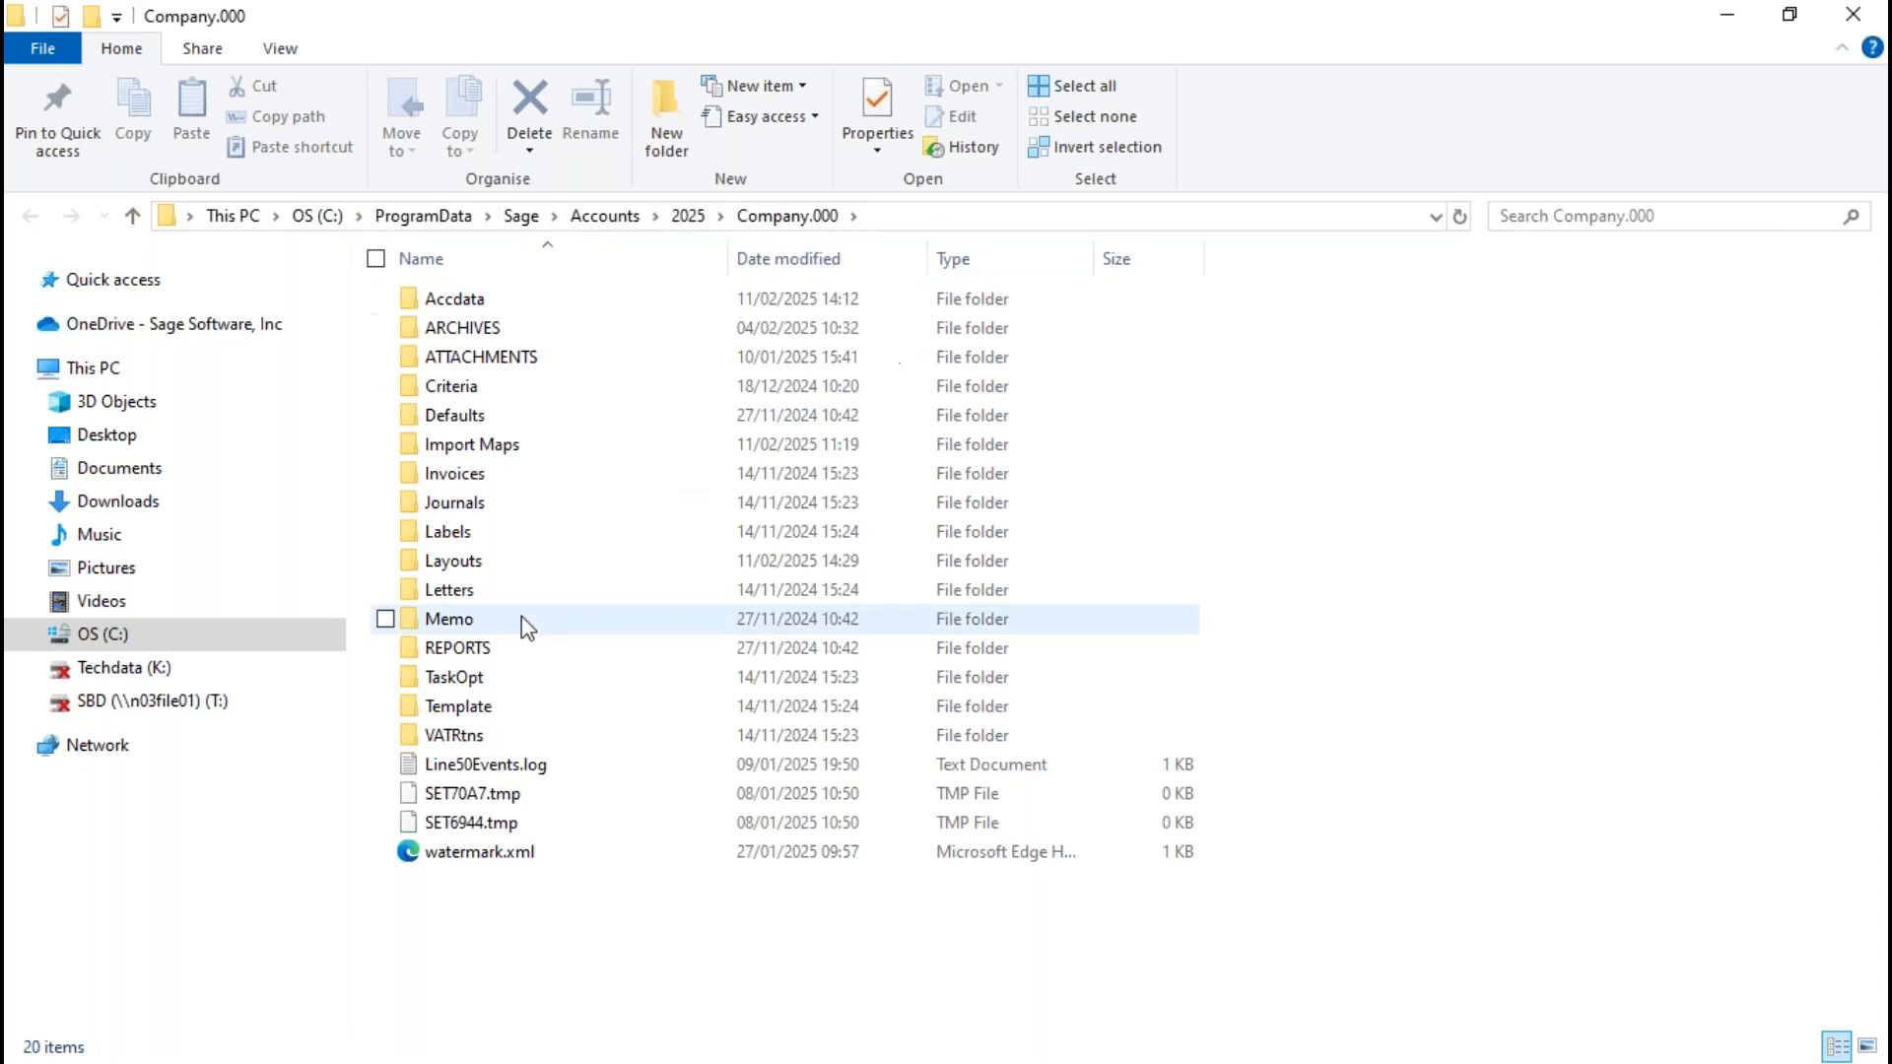
- Open the Layouts folder in the company data directory and select the custom layout file Mc123.LAYOUT
{"action": "double_click", "coordinate": [471, 562]}
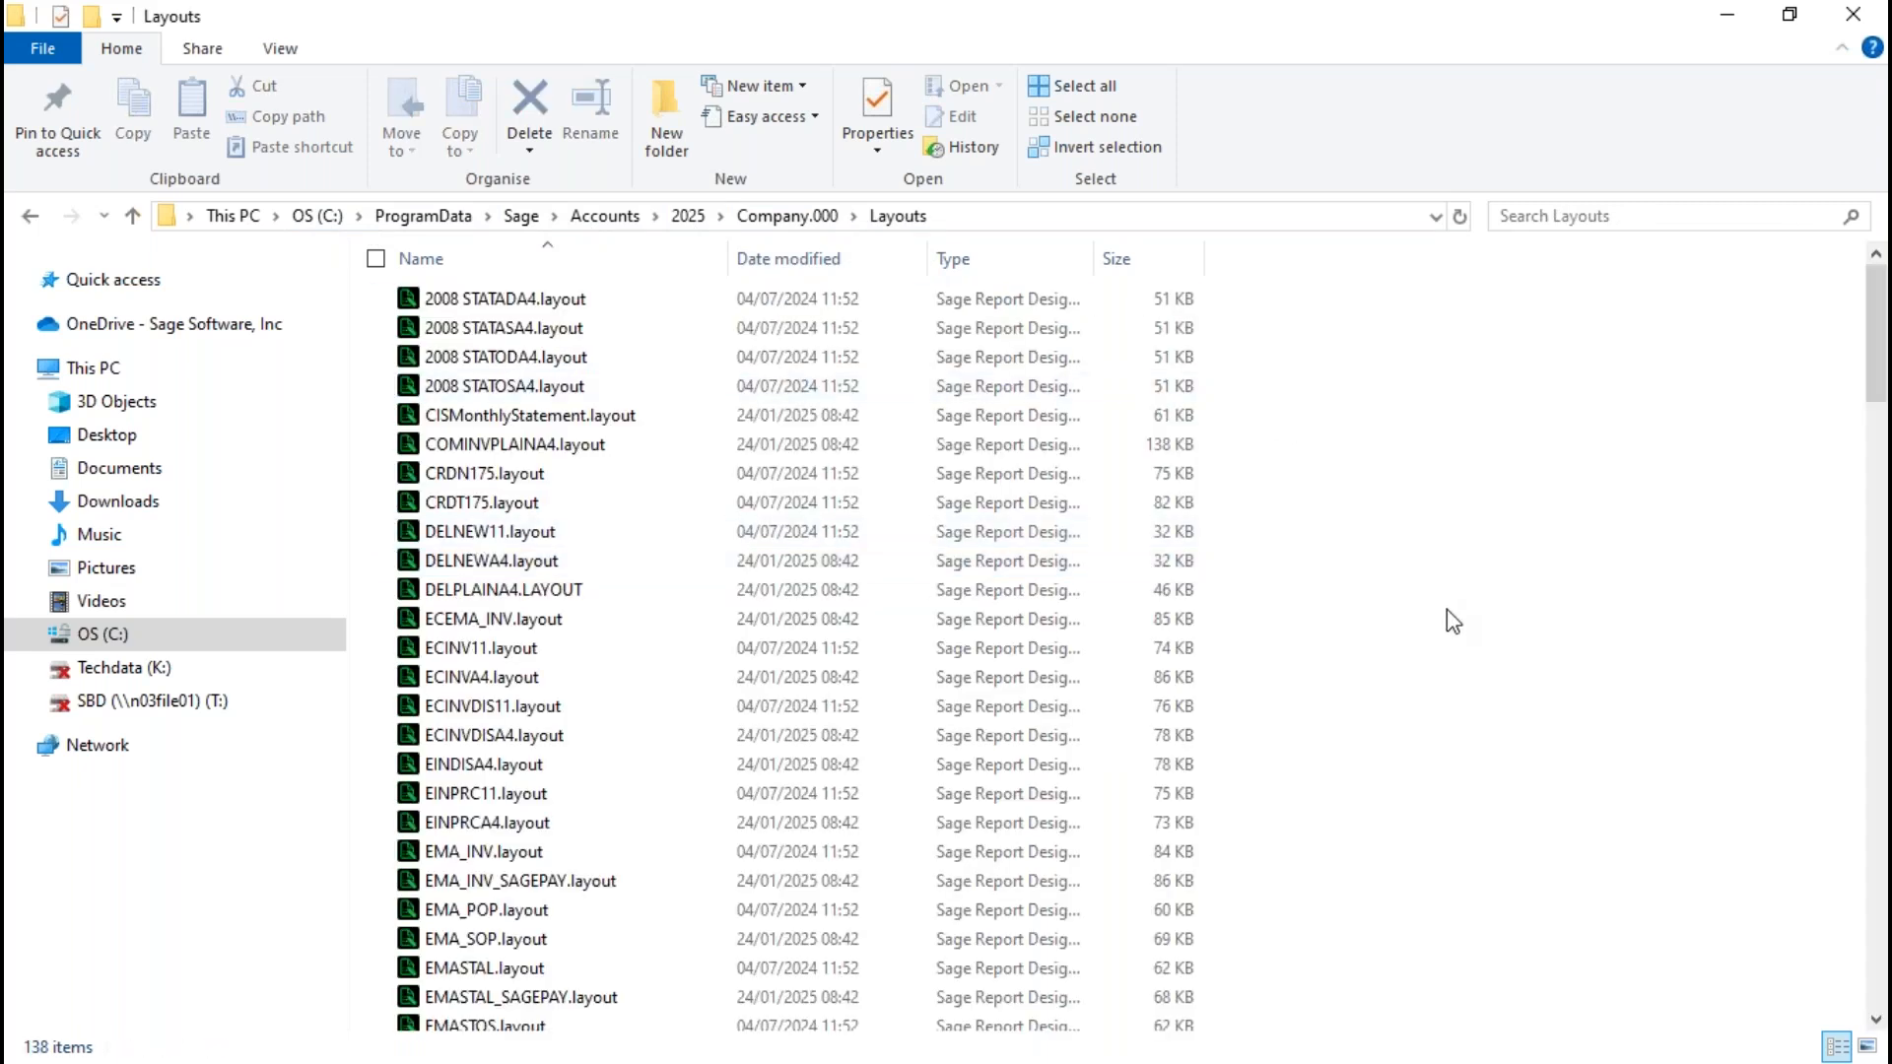
{"action": "scroll", "coordinate": [1445, 621], "scroll_direction": "down", "scroll_amount": 3}
{"action": "scroll", "coordinate": [1441, 649], "scroll_direction": "down", "scroll_amount": 15}
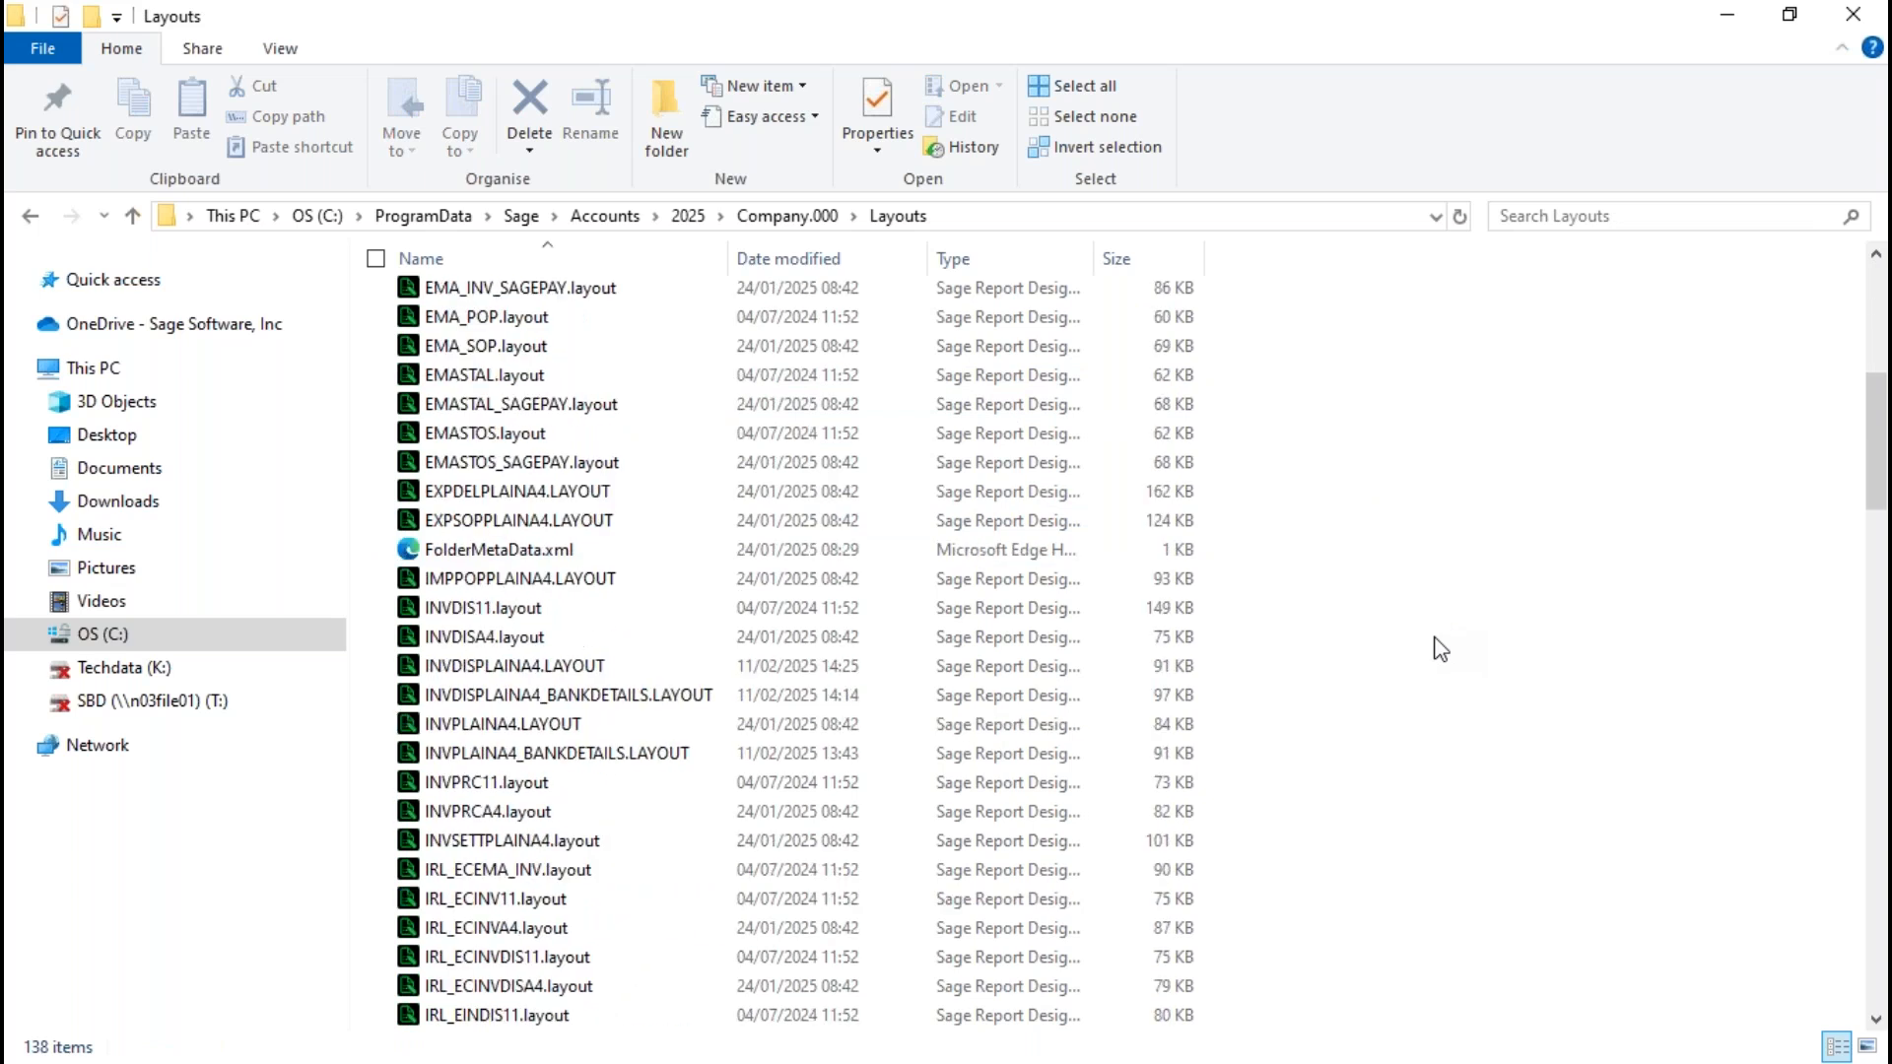
{"action": "scroll", "coordinate": [1436, 640], "scroll_direction": "down", "scroll_amount": 6}
{"action": "scroll", "coordinate": [1434, 640], "scroll_direction": "up", "scroll_amount": 3}
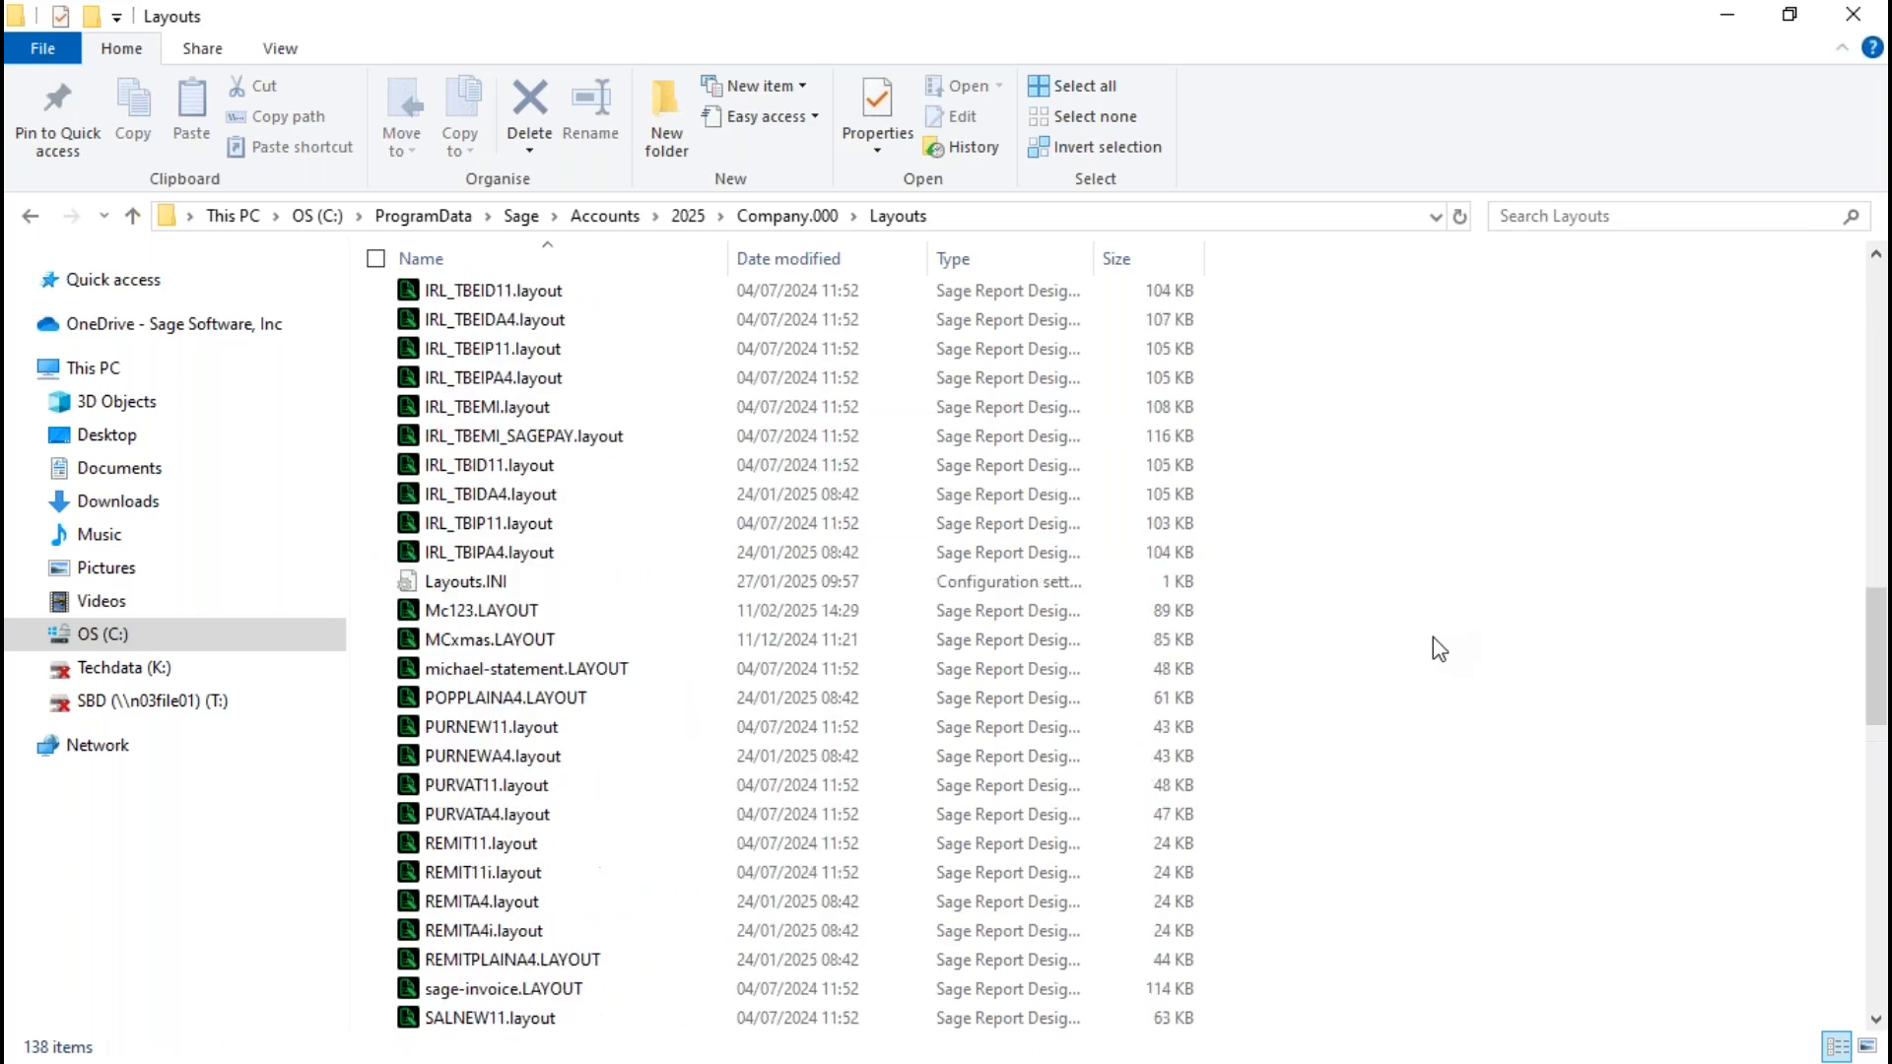
{"action": "left_click", "coordinate": [473, 618]}
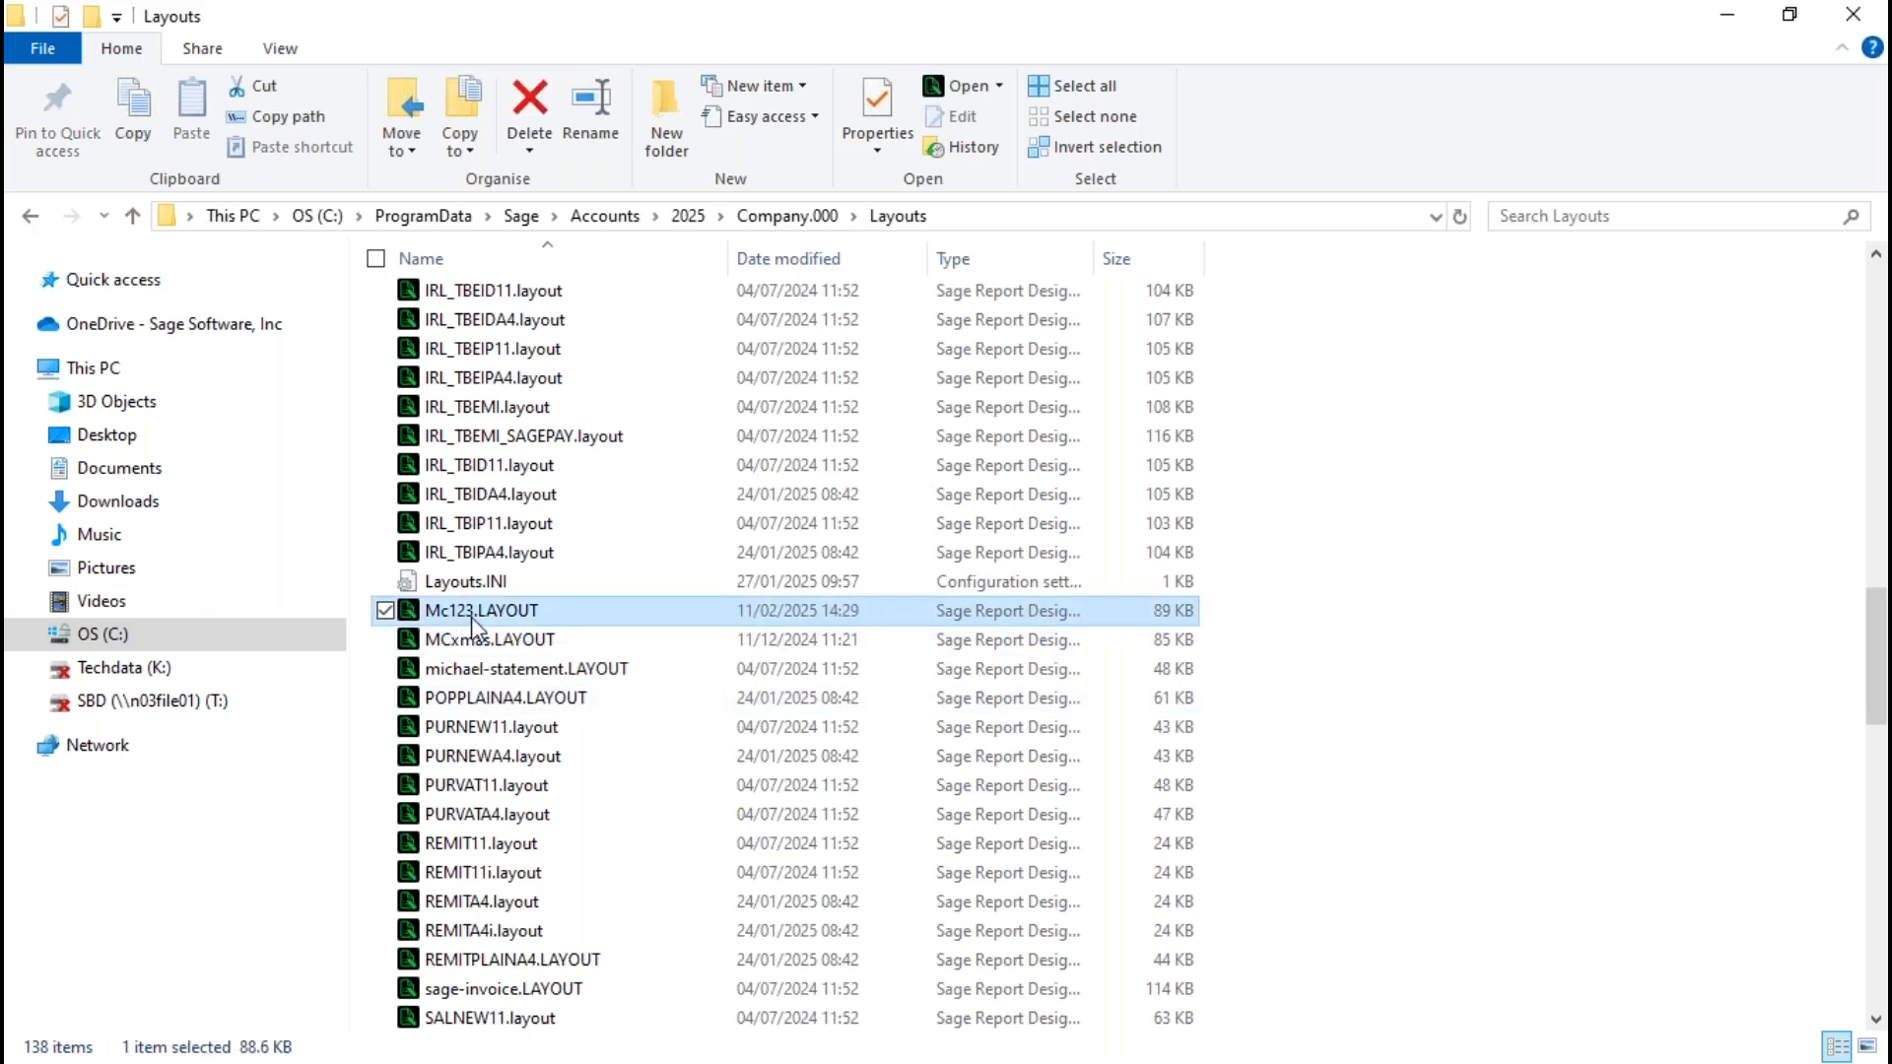